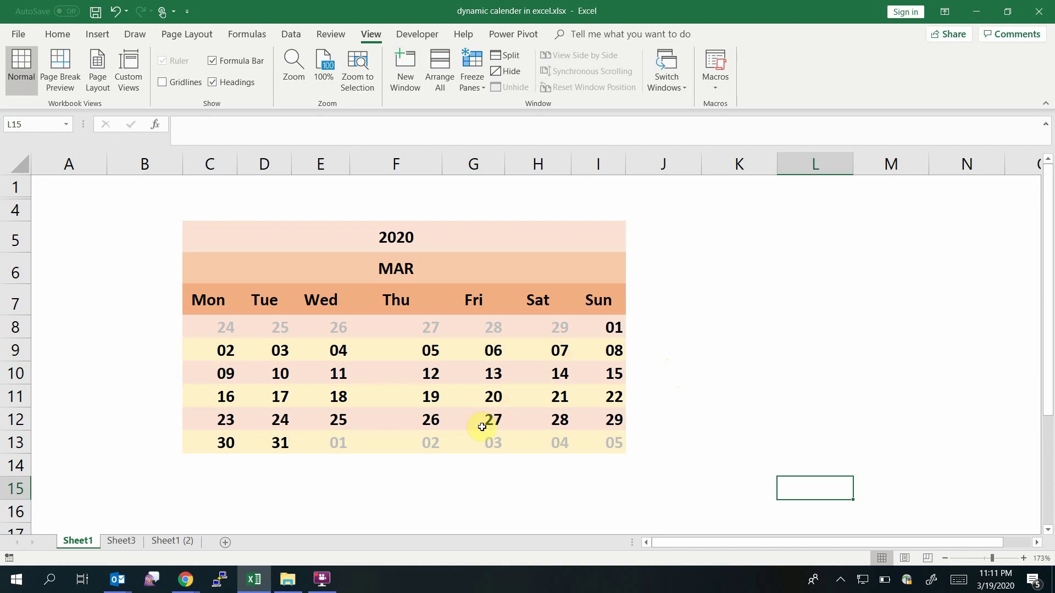
# Set the calendar's year in F5 to 2015 and its month in F6 to JAN.
pyautogui.click(395, 233)
pyautogui.click(449, 248)
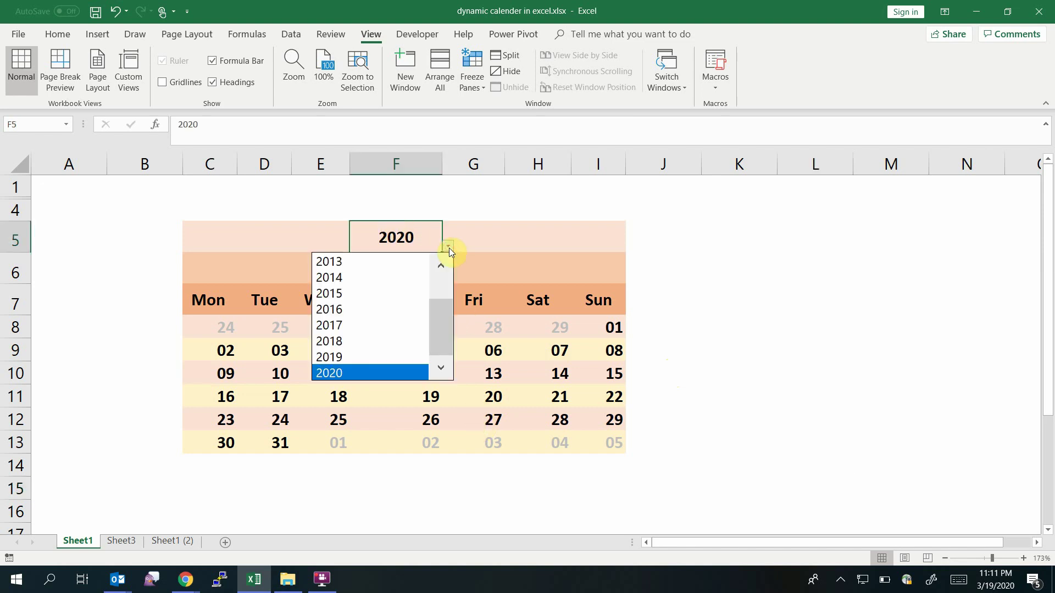
pyautogui.moveTo(437, 310); pyautogui.dragTo(446, 266)
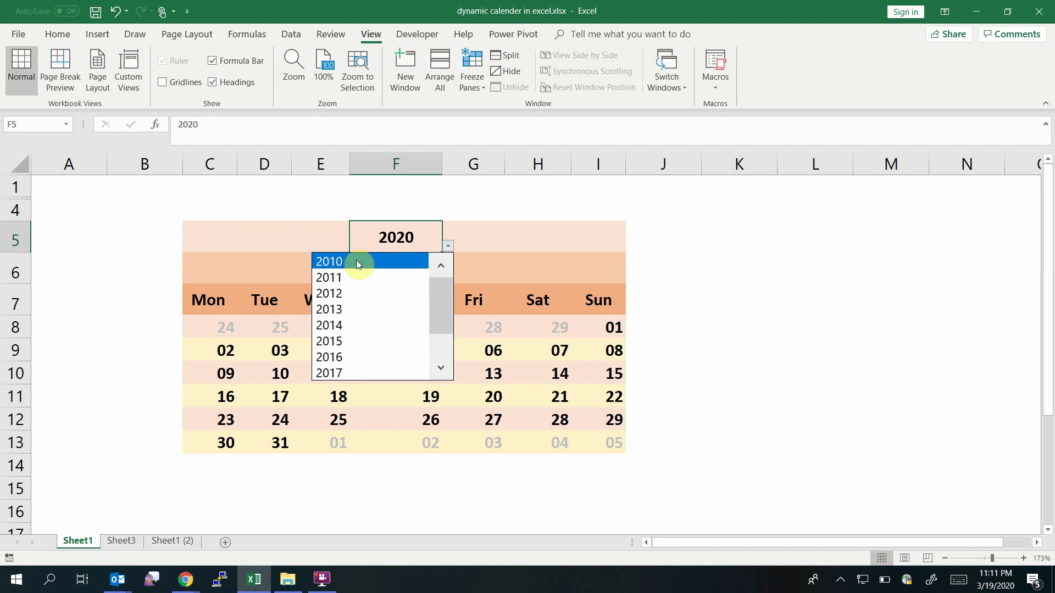
pyautogui.click(331, 342)
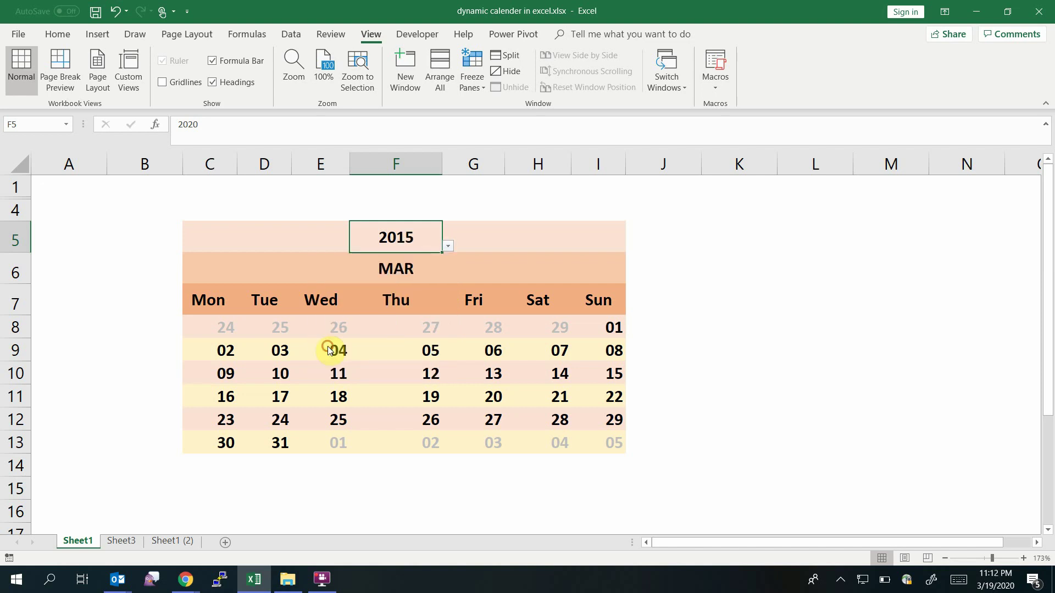
pyautogui.click(396, 276)
pyautogui.click(448, 278)
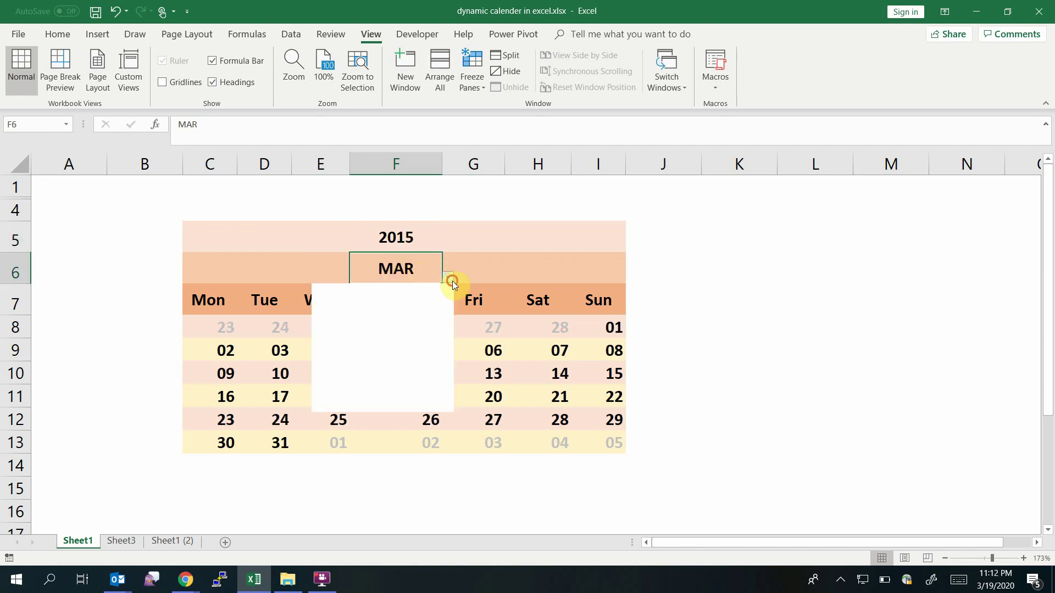
pyautogui.scroll(2, 443, 344)
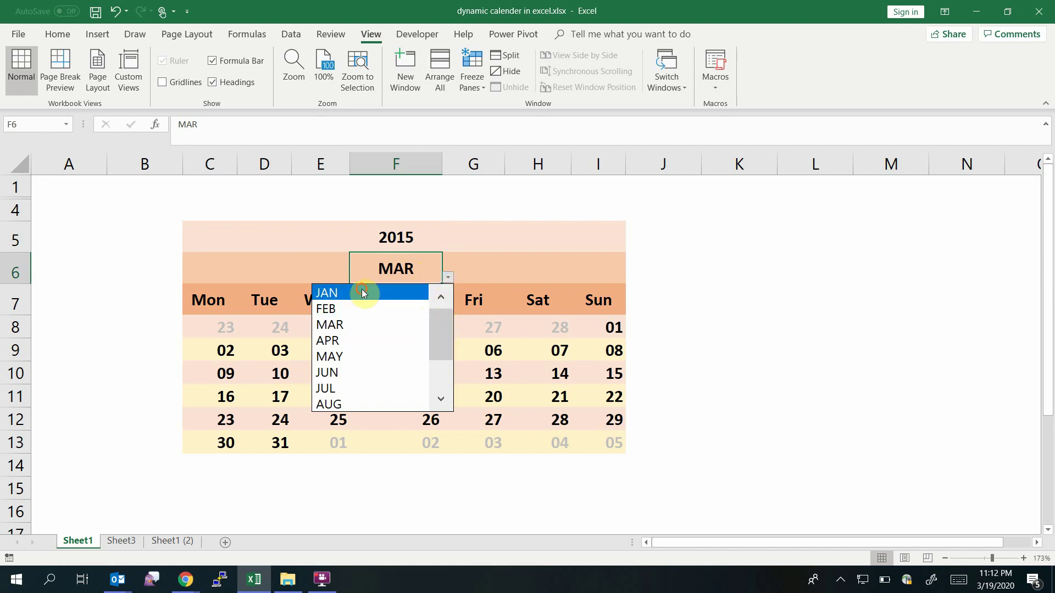
pyautogui.click(363, 292)
# Change the calendar's month in F6 to OCT.
pyautogui.click(447, 277)
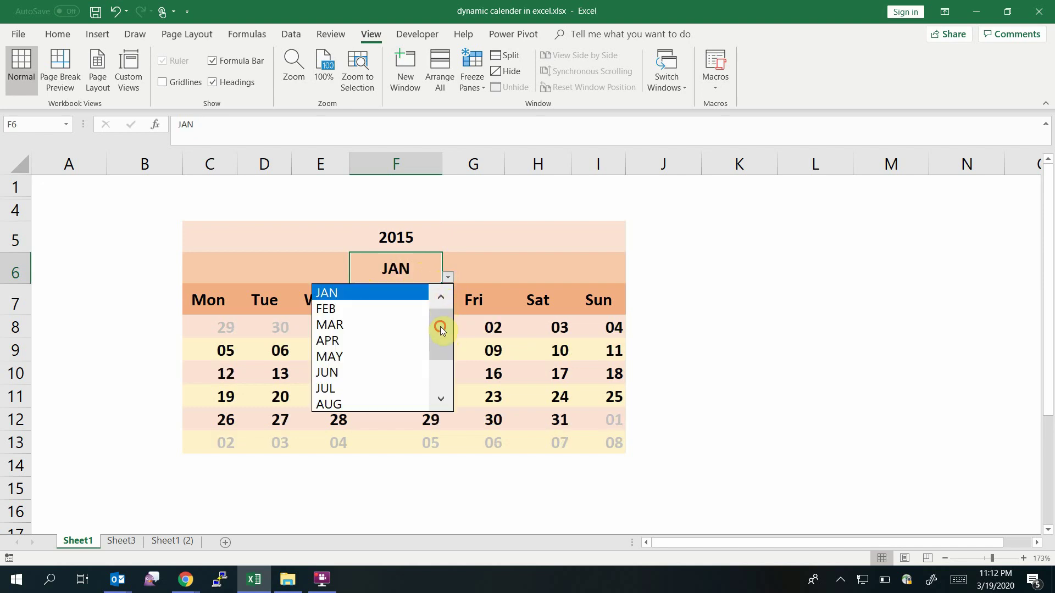
pyautogui.moveTo(440, 326); pyautogui.dragTo(433, 393)
pyautogui.click(345, 368)
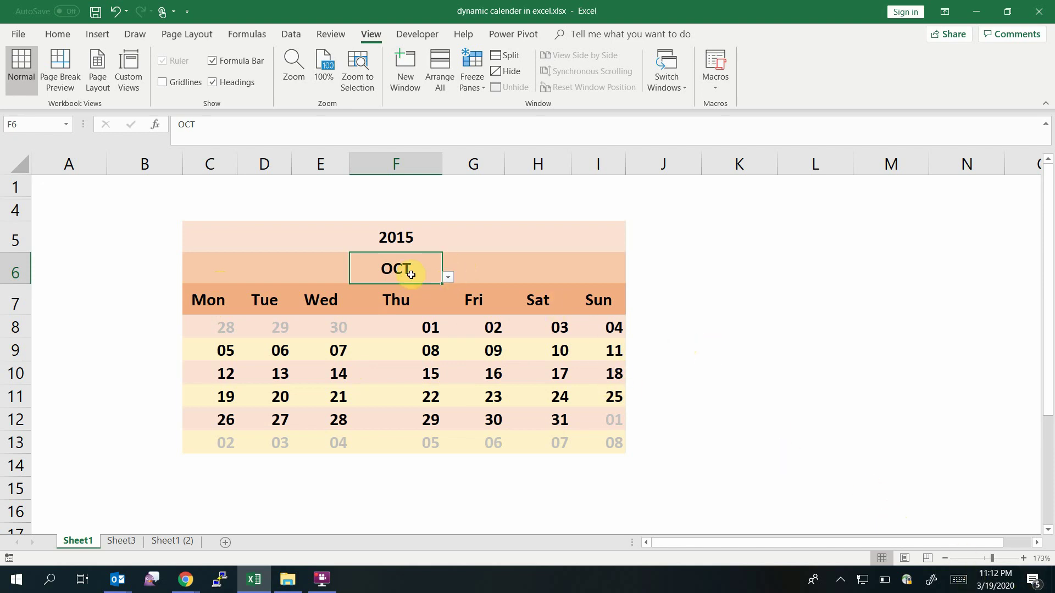
# Set the calendar's year in F5 to 2020 and its month in F6 to MAR.
pyautogui.click(449, 276)
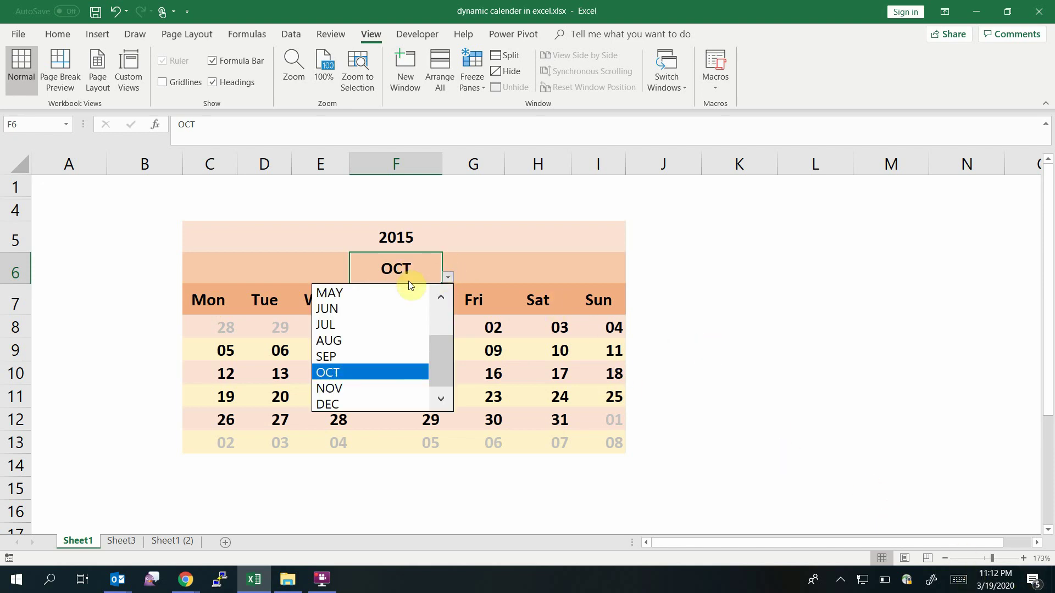
pyautogui.click(402, 240)
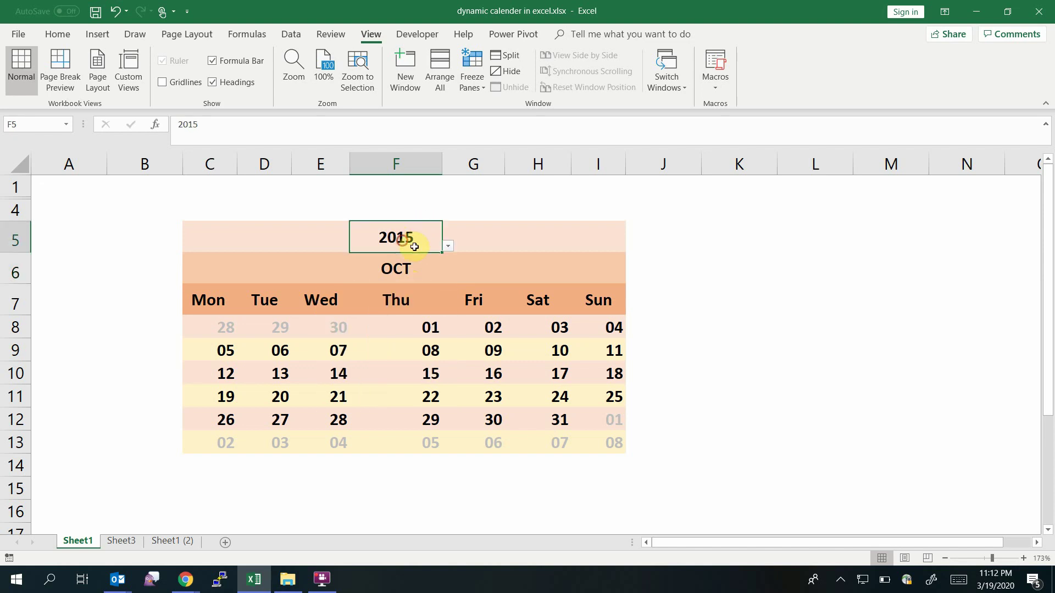
pyautogui.click(448, 246)
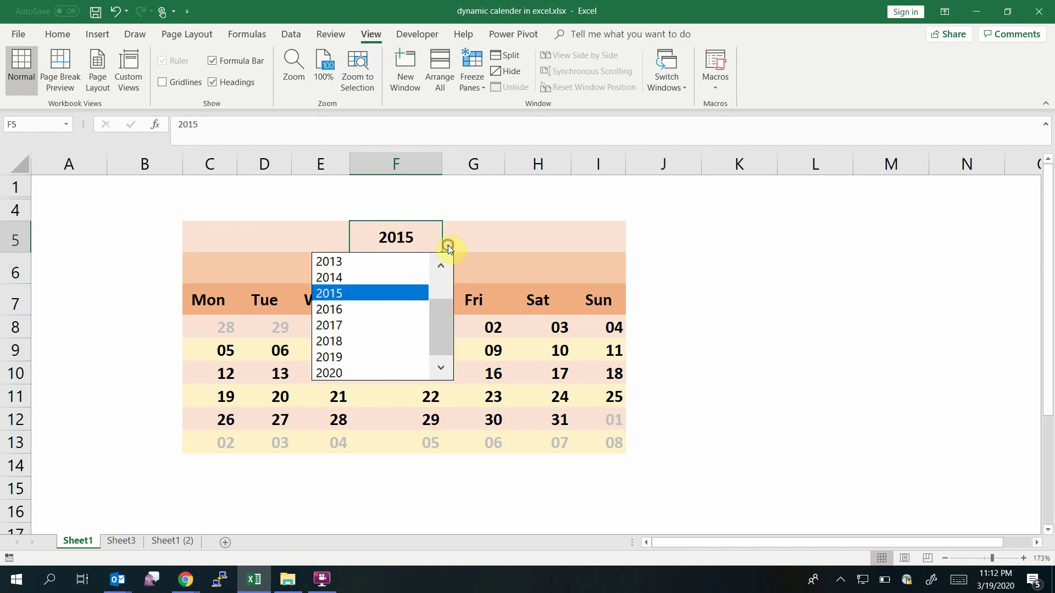
pyautogui.click(367, 372)
pyautogui.click(412, 272)
pyautogui.click(448, 277)
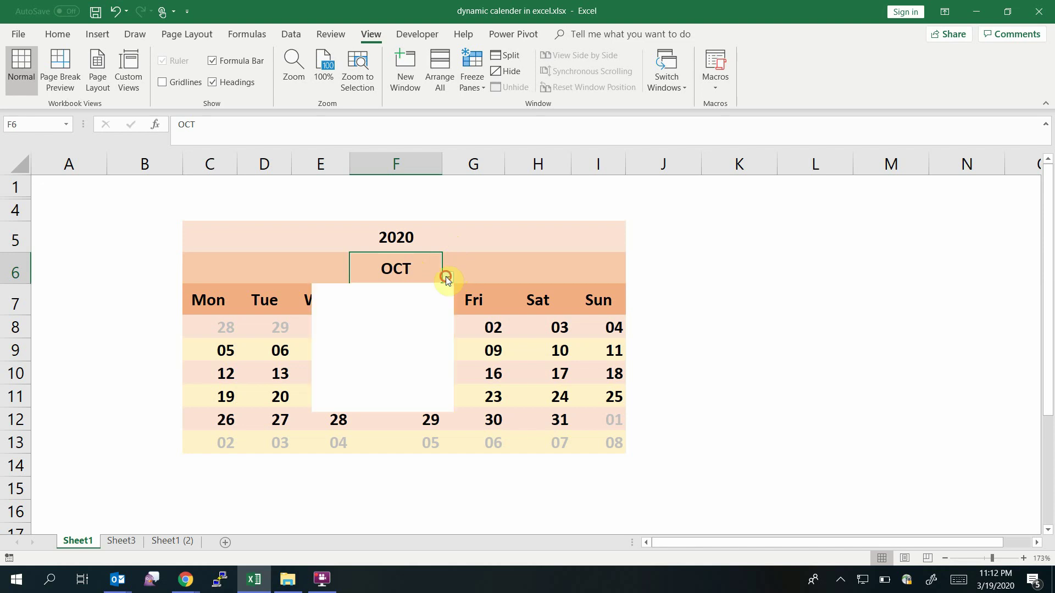
pyautogui.moveTo(431, 344); pyautogui.dragTo(445, 311)
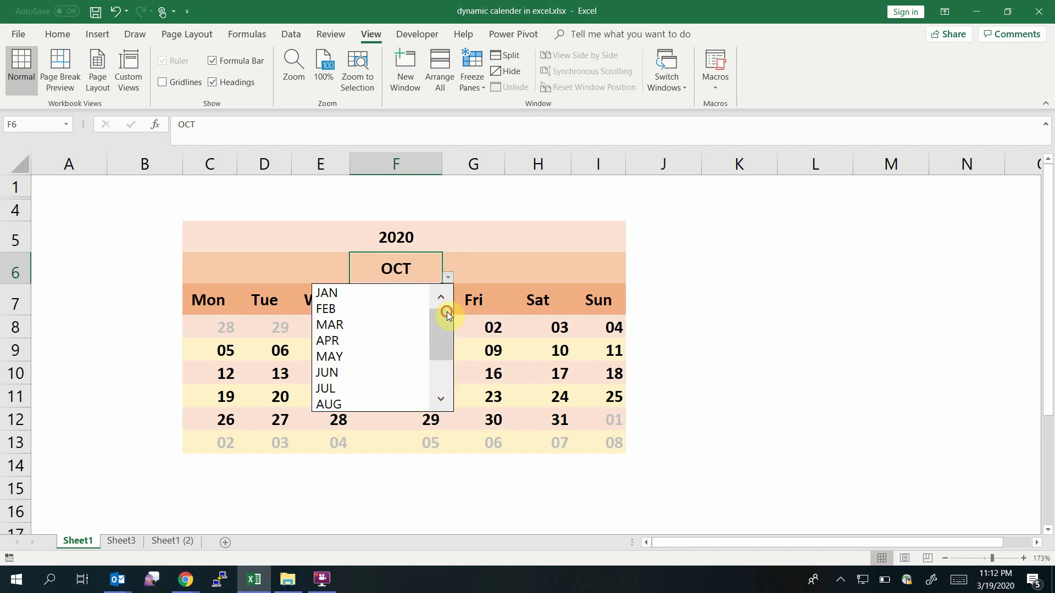
pyautogui.click(356, 325)
# Examine the calendar's date cells, especially the greyed-out adjacent-month dates in C8:H8 and E13:I13.
pyautogui.click(488, 367)
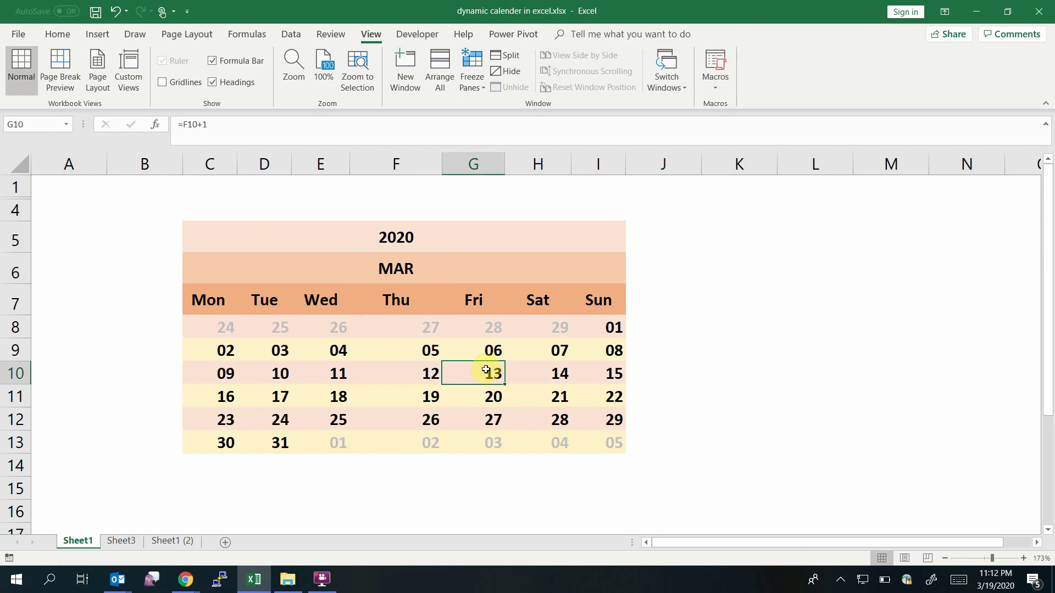
pyautogui.moveTo(219, 325); pyautogui.dragTo(544, 328)
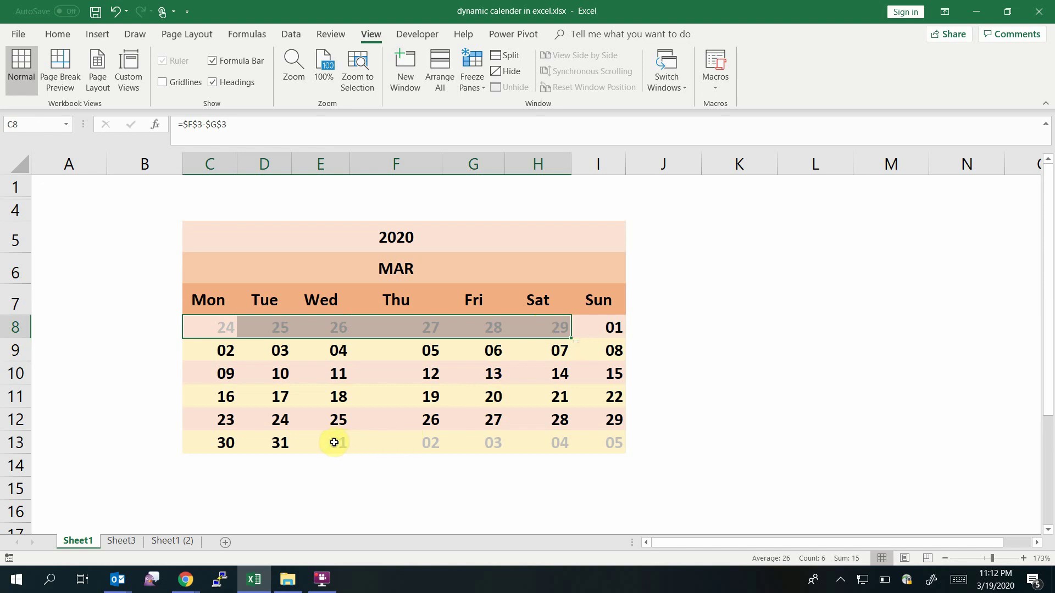
pyautogui.moveTo(334, 442); pyautogui.dragTo(598, 443)
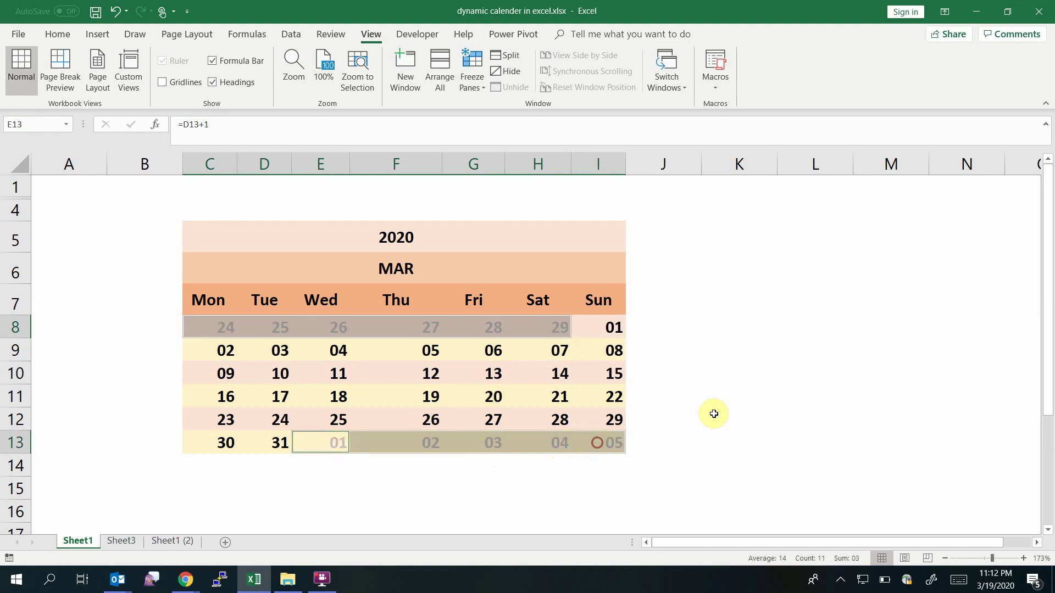
pyautogui.click(755, 432)
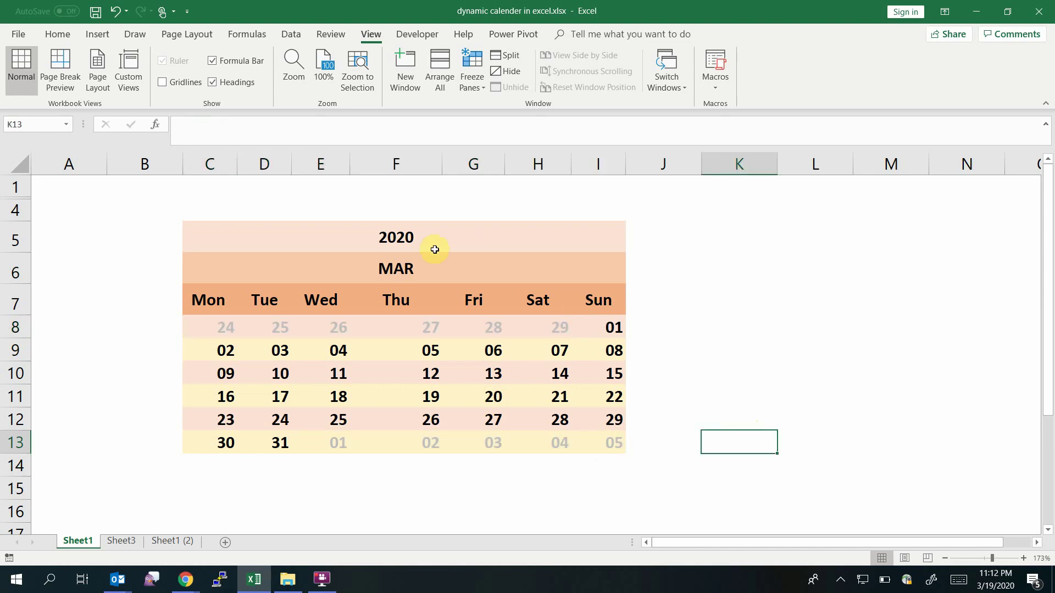
pyautogui.click(385, 264)
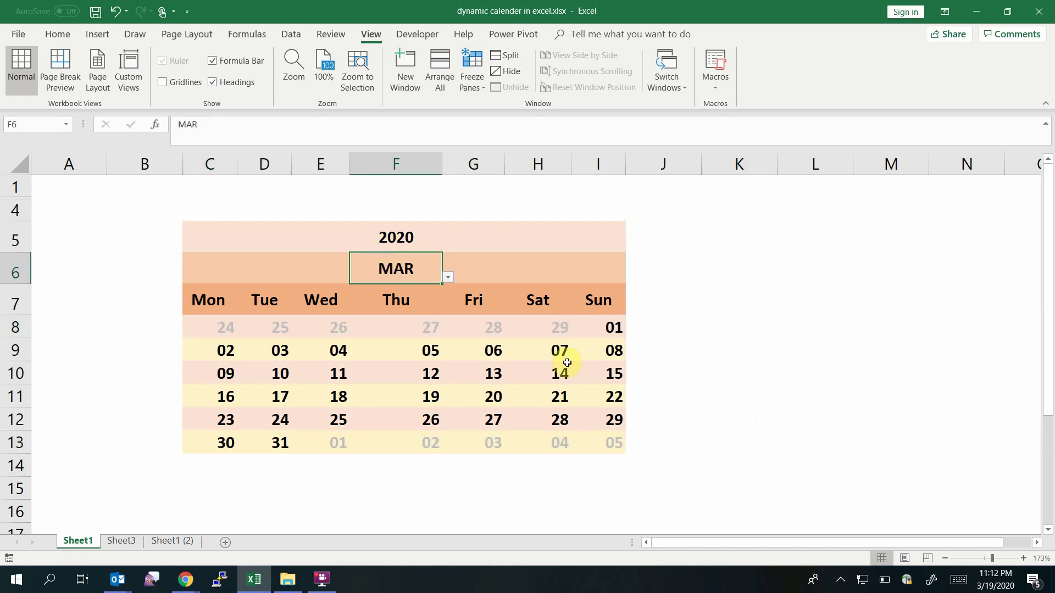
pyautogui.click(604, 330)
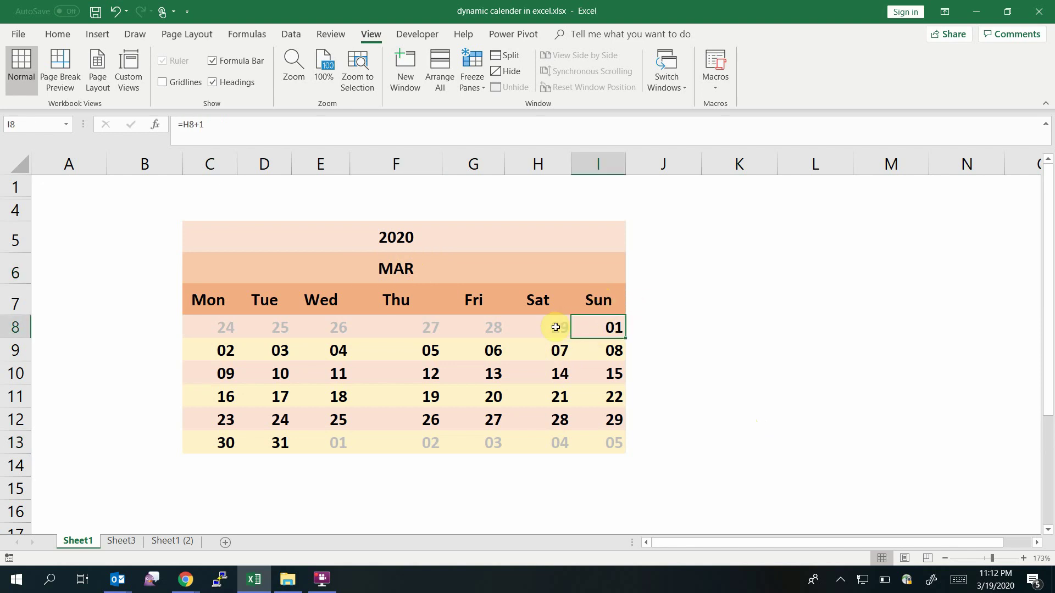
pyautogui.moveTo(556, 327); pyautogui.dragTo(226, 332)
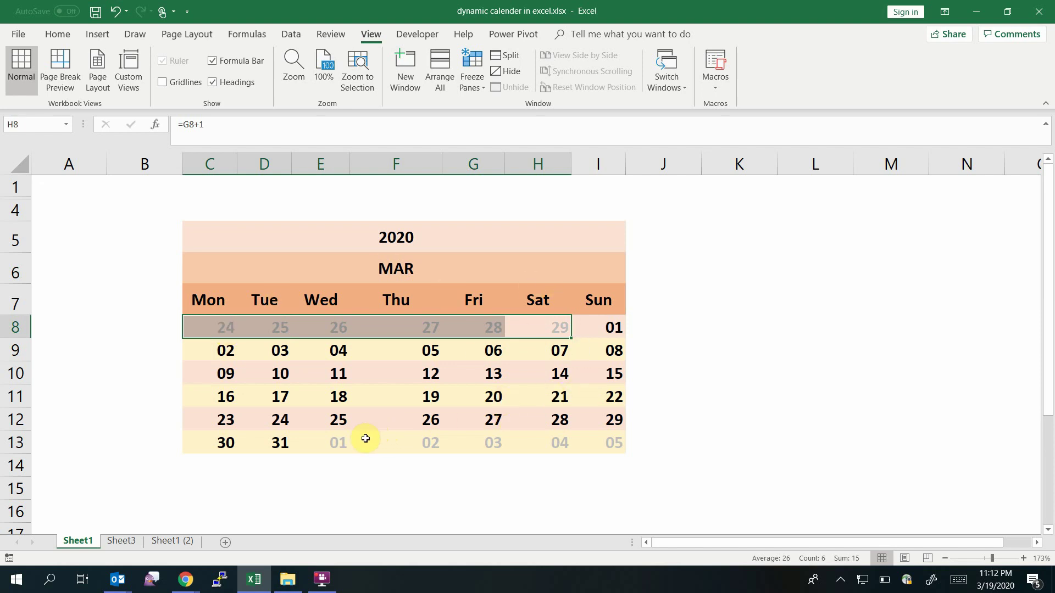
pyautogui.moveTo(339, 445); pyautogui.dragTo(608, 438)
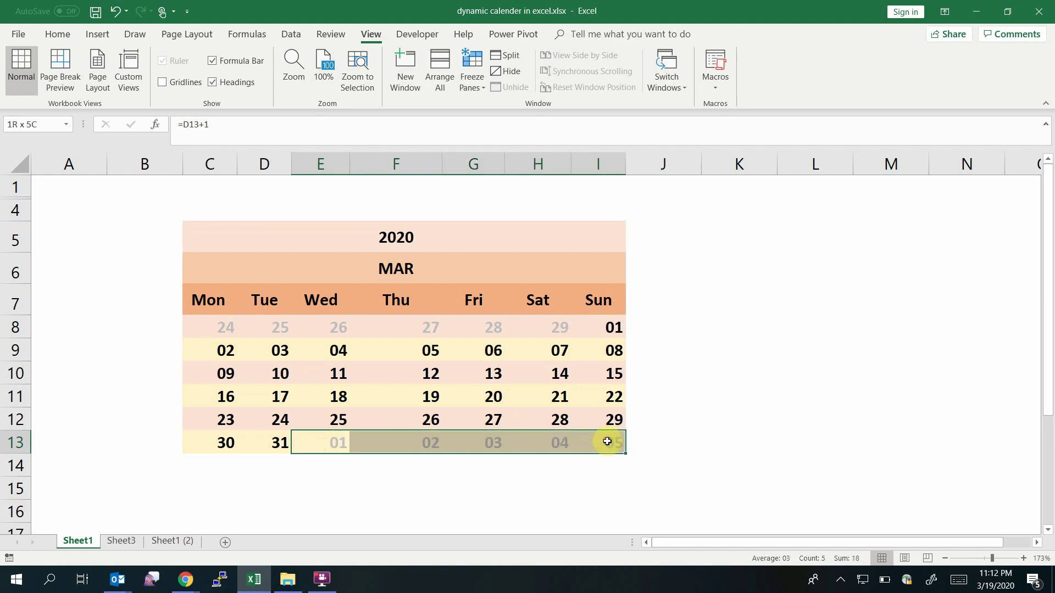
pyautogui.click(369, 497)
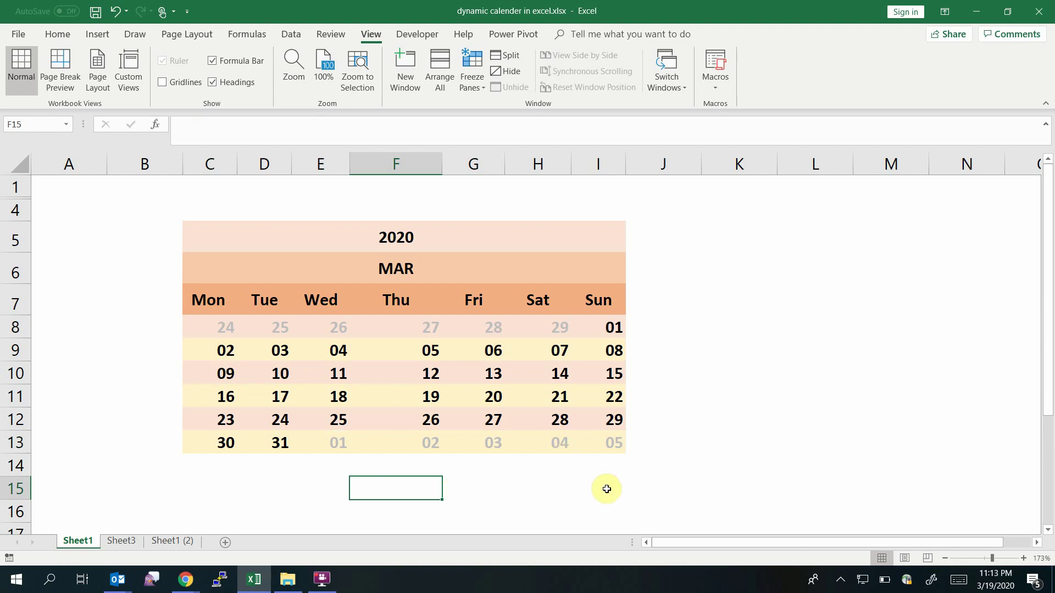
pyautogui.click(559, 421)
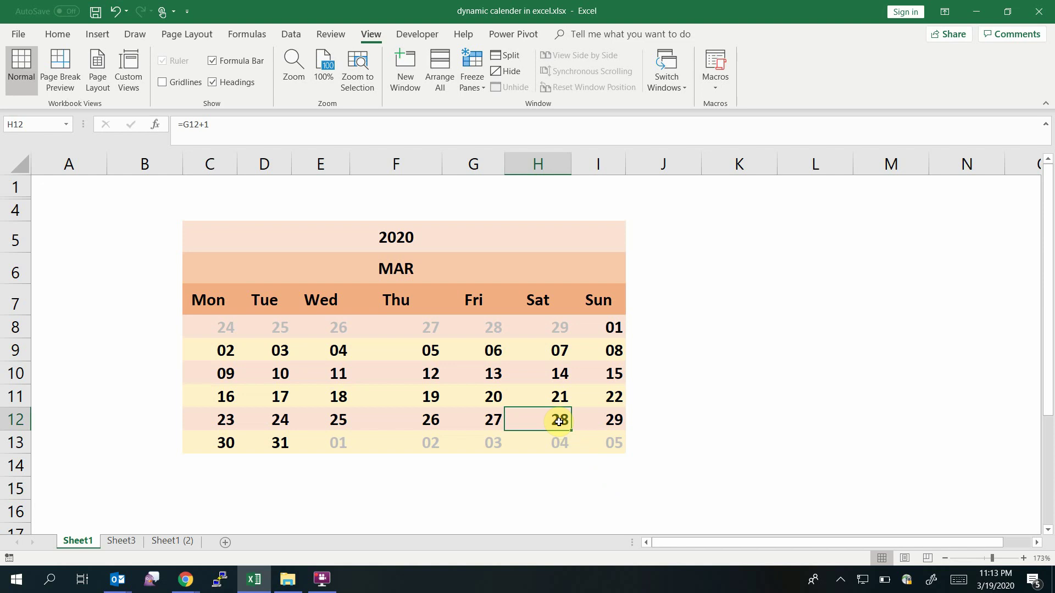
pyautogui.click(553, 448)
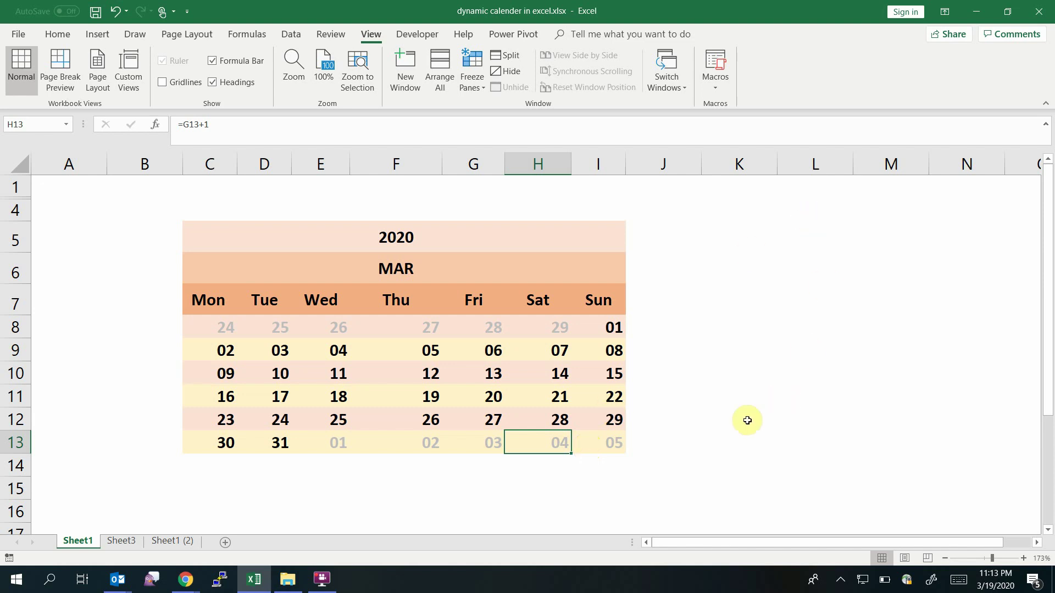
pyautogui.click(628, 404)
pyautogui.click(692, 378)
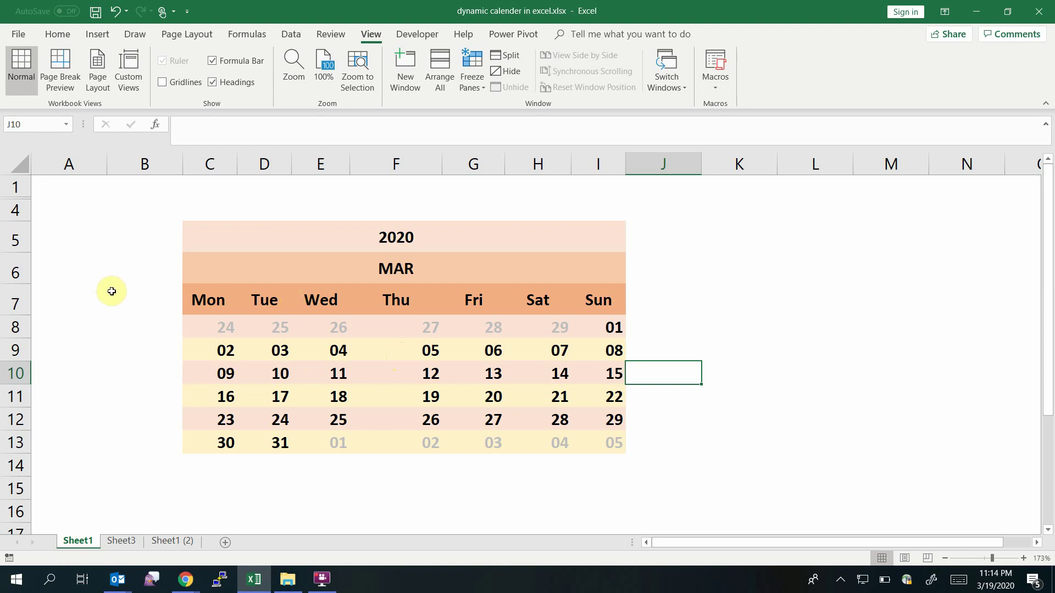
# Unhide the helper rows 2 and 3 between rows 1 and 4.
pyautogui.moveTo(17, 186); pyautogui.dragTo(16, 217)
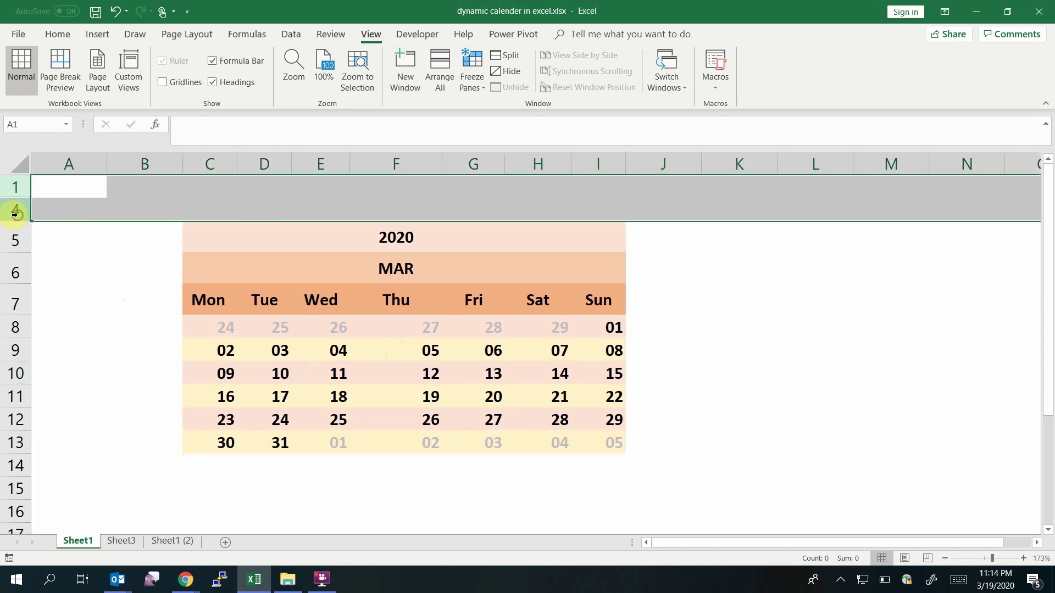
pyautogui.rightClick(16, 217)
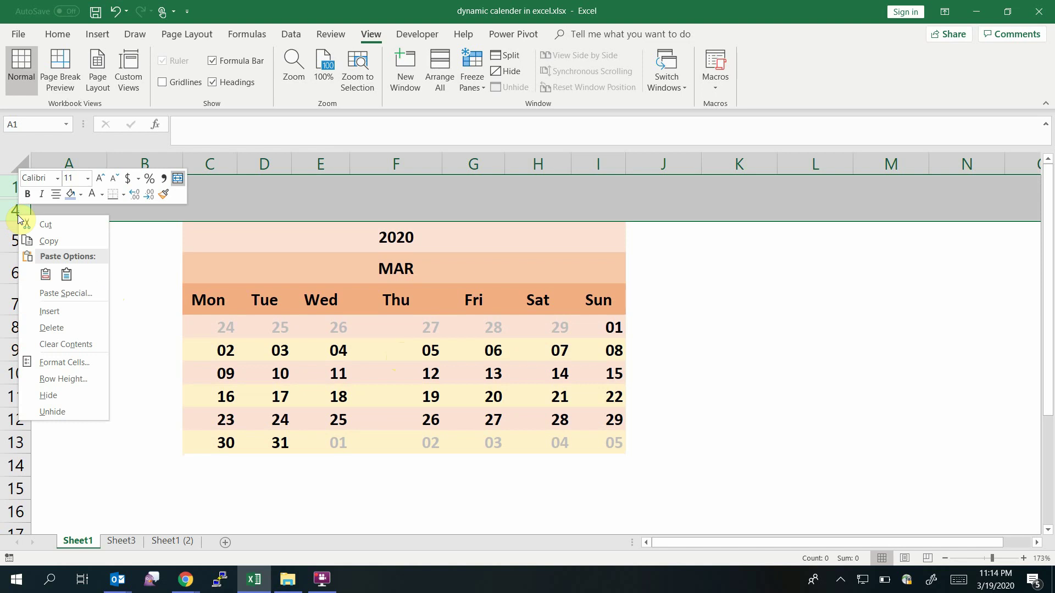
pyautogui.click(73, 412)
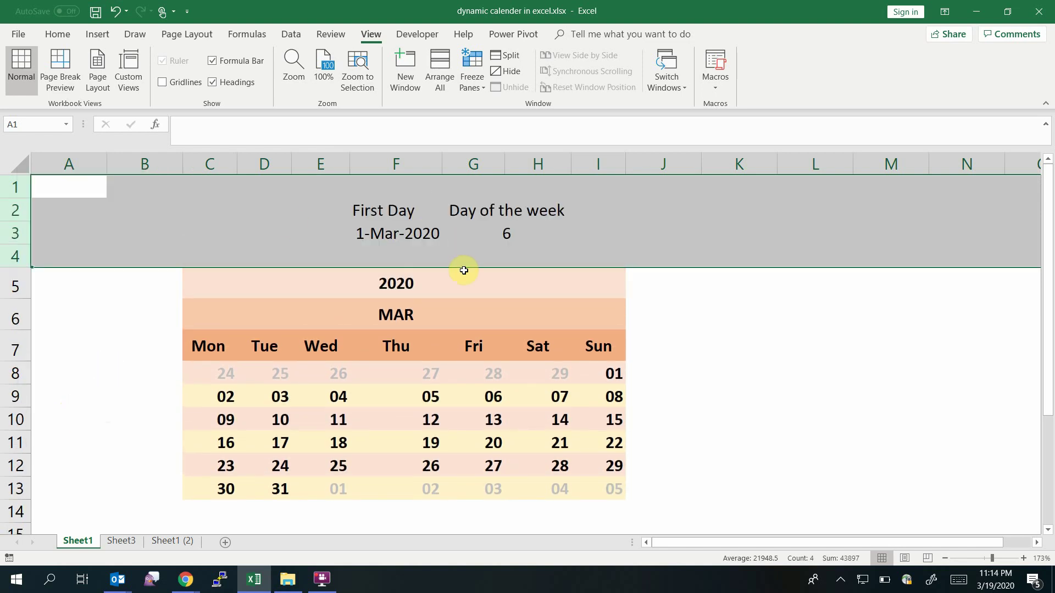
pyautogui.click(464, 271)
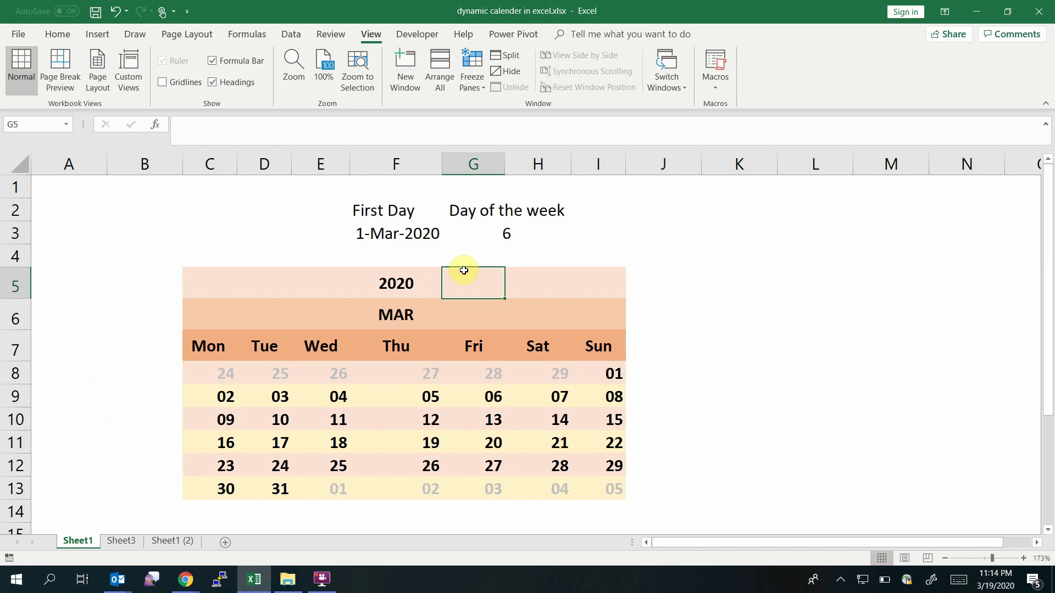
# Examine the formulas behind the First Day cell F3 and the Day of the week cell G3.
pyautogui.click(405, 234)
pyautogui.doubleClick(406, 233)
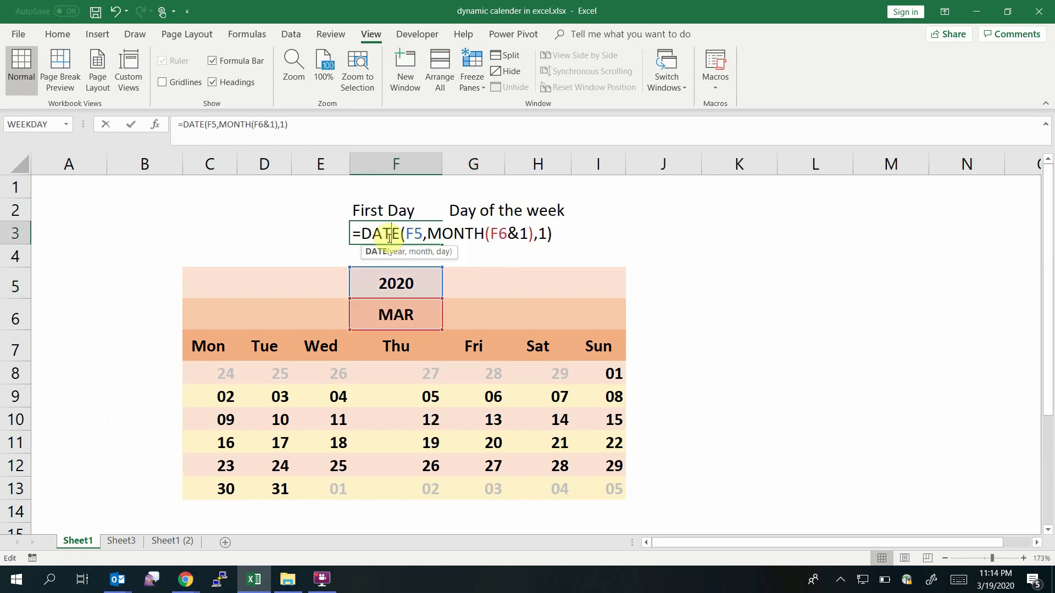
pyautogui.press('Escape')
pyautogui.moveTo(510, 233); pyautogui.dragTo(409, 231)
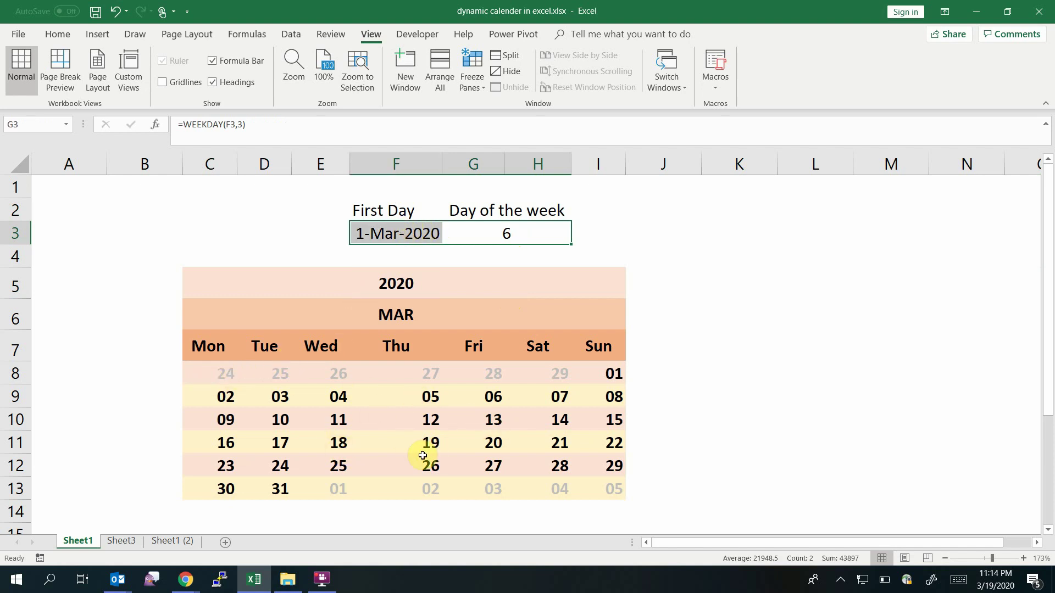
pyautogui.click(784, 338)
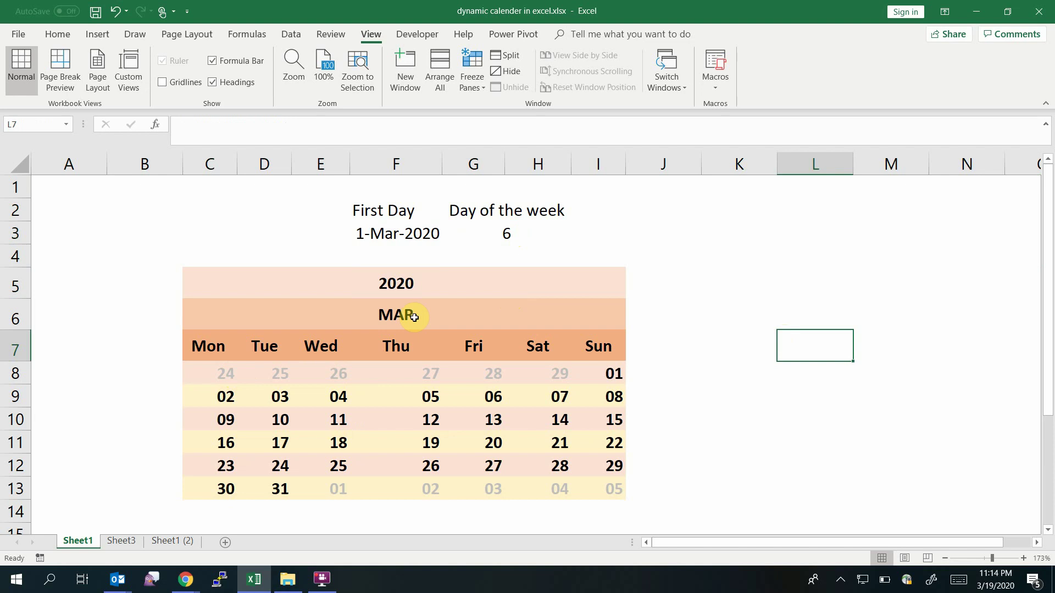
pyautogui.click(374, 231)
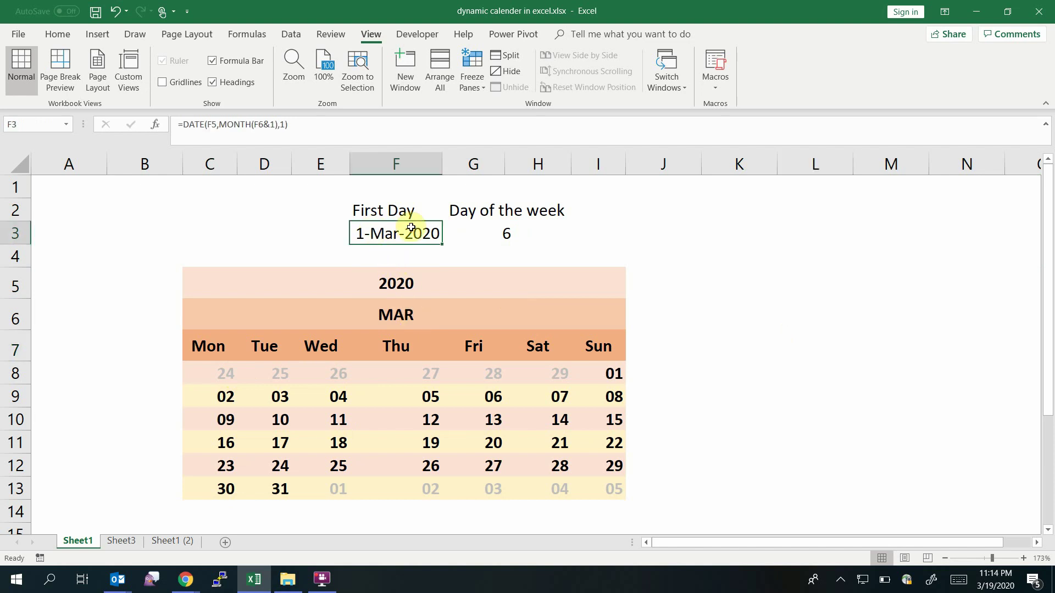
pyautogui.click(510, 235)
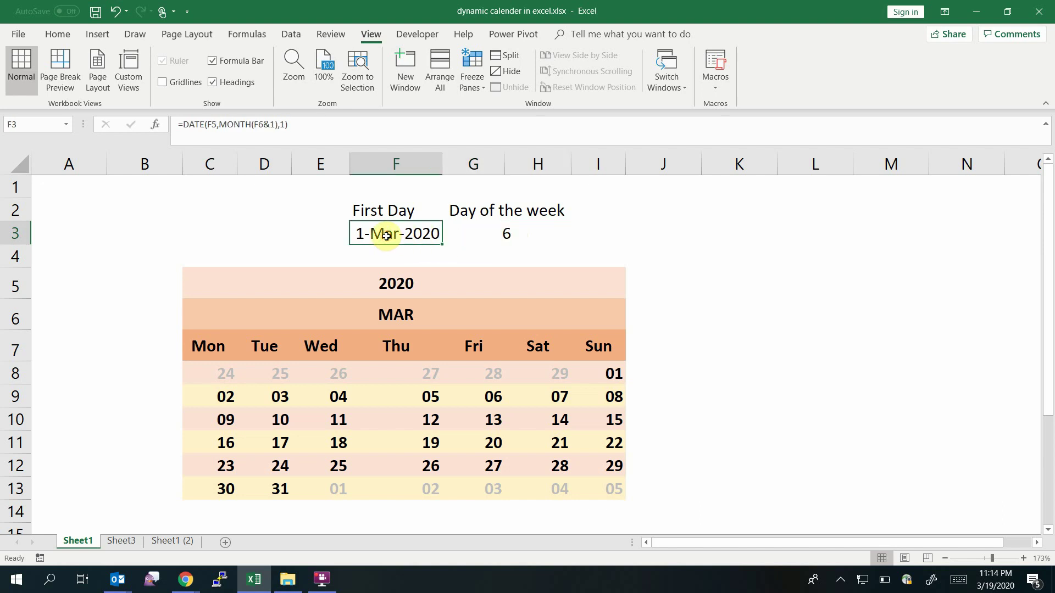
pyautogui.click(489, 233)
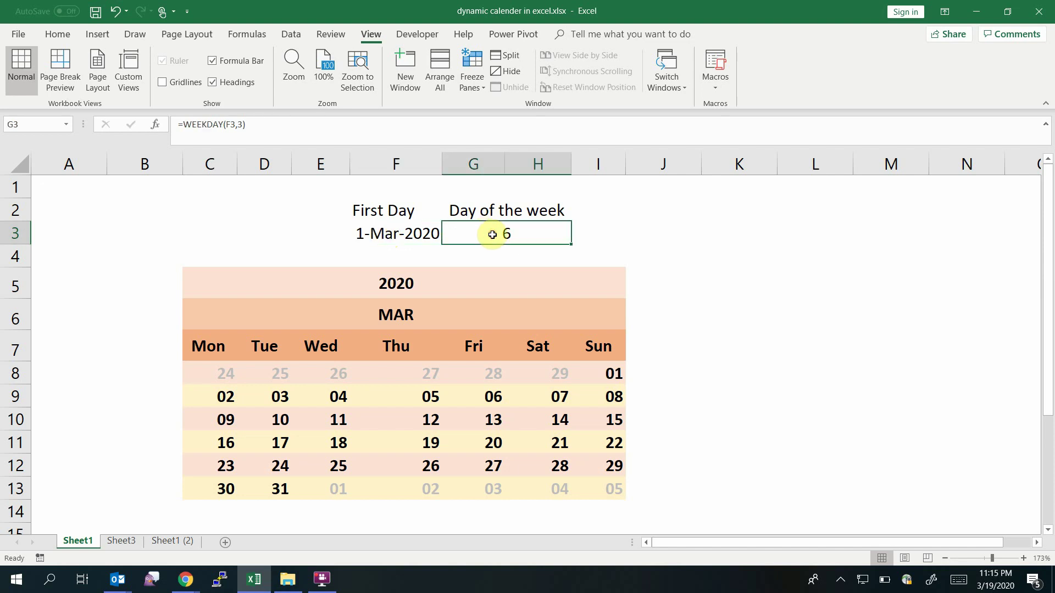
pyautogui.click(416, 231)
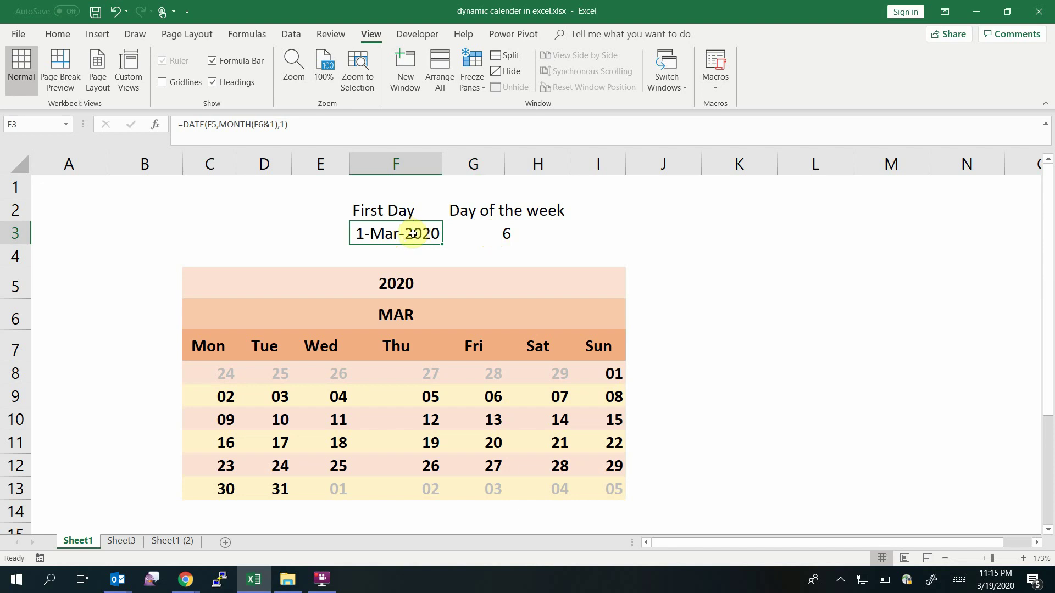
# Examine the year cell F5's dropdown choices and the data validation settings behind them.
pyautogui.click(407, 283)
pyautogui.click(448, 294)
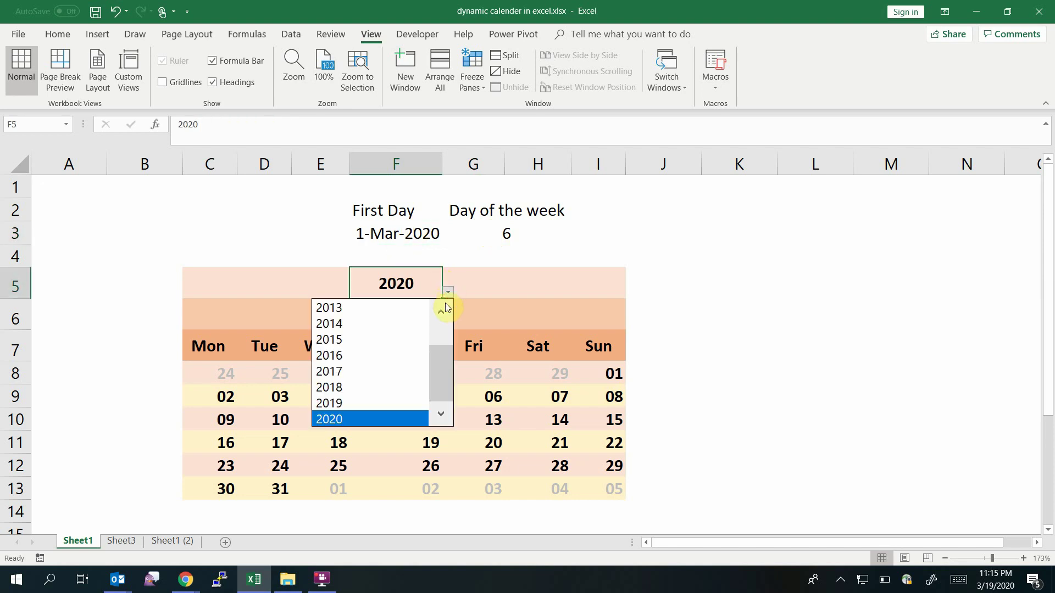
pyautogui.moveTo(444, 364); pyautogui.dragTo(446, 294)
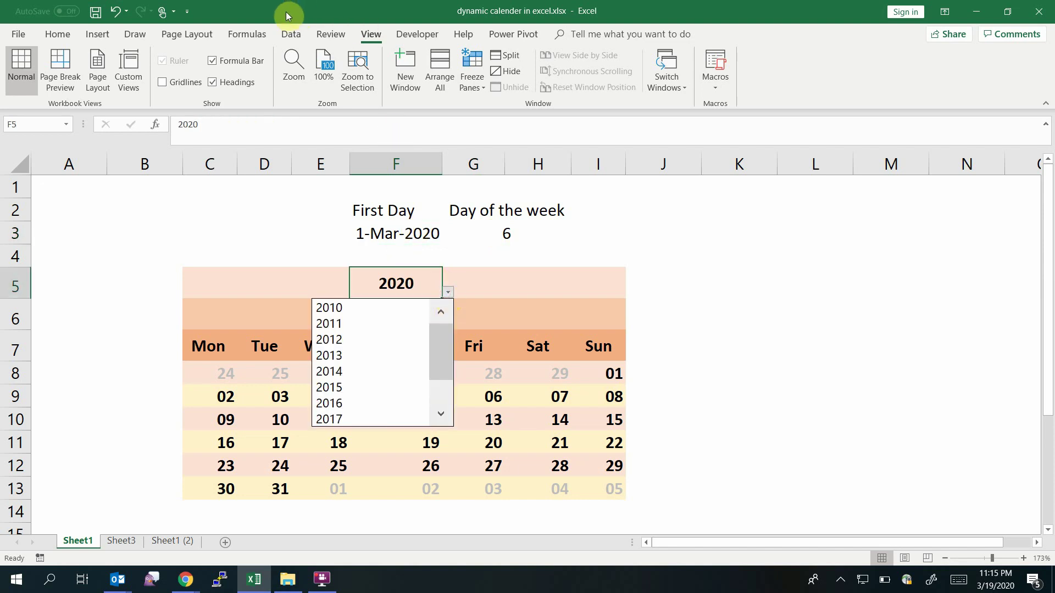
pyautogui.click(292, 36)
pyautogui.click(293, 33)
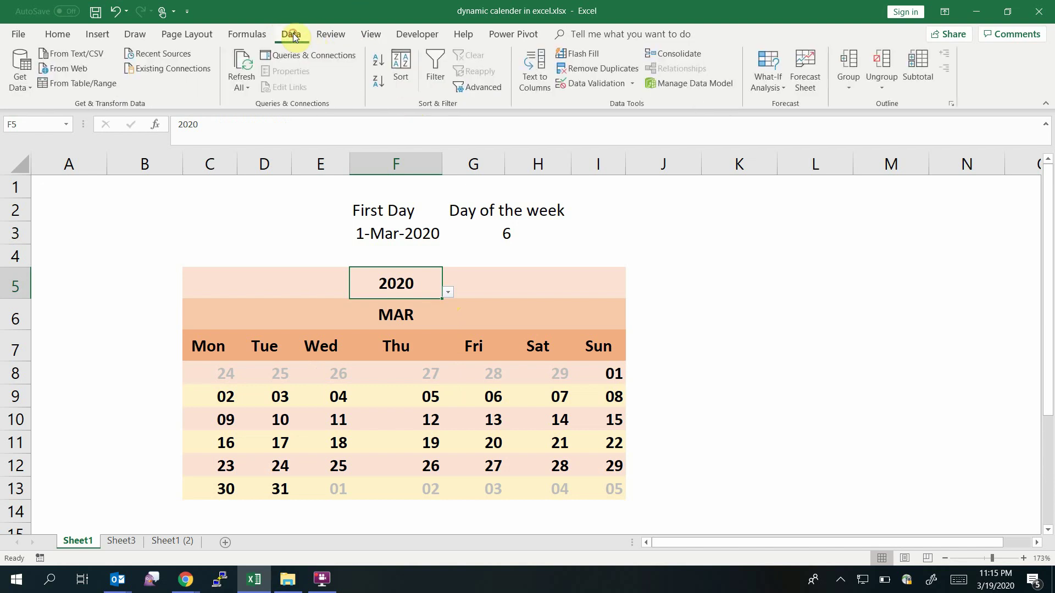
pyautogui.click(615, 83)
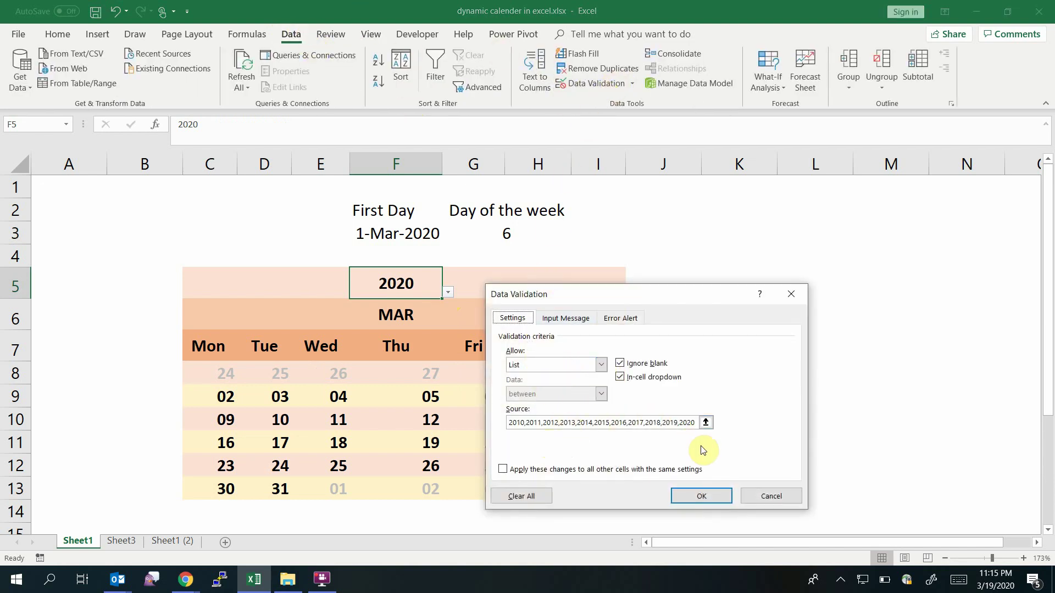
pyautogui.click(771, 496)
# Examine the month choices offered by the dropdown in F6.
pyautogui.click(389, 317)
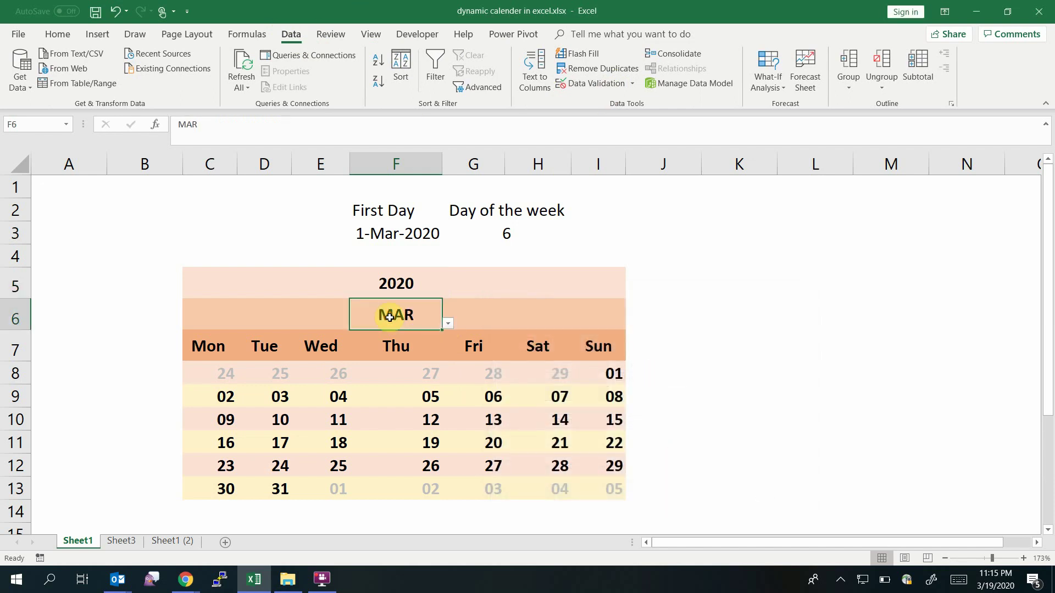
pyautogui.click(446, 322)
pyautogui.moveTo(449, 399); pyautogui.dragTo(443, 346)
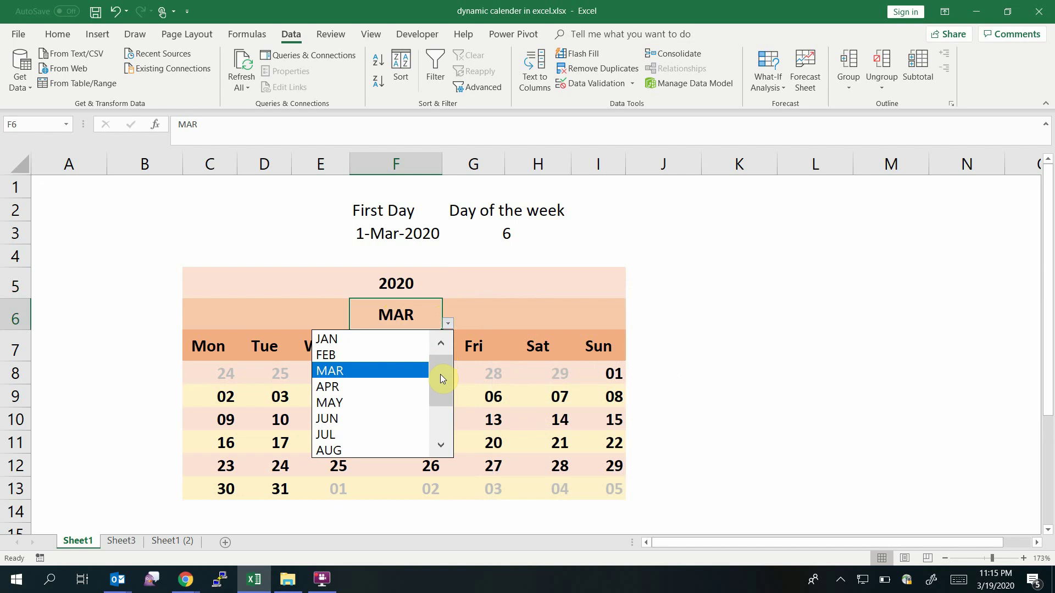
pyautogui.moveTo(443, 379); pyautogui.dragTo(437, 442)
pyautogui.click(782, 391)
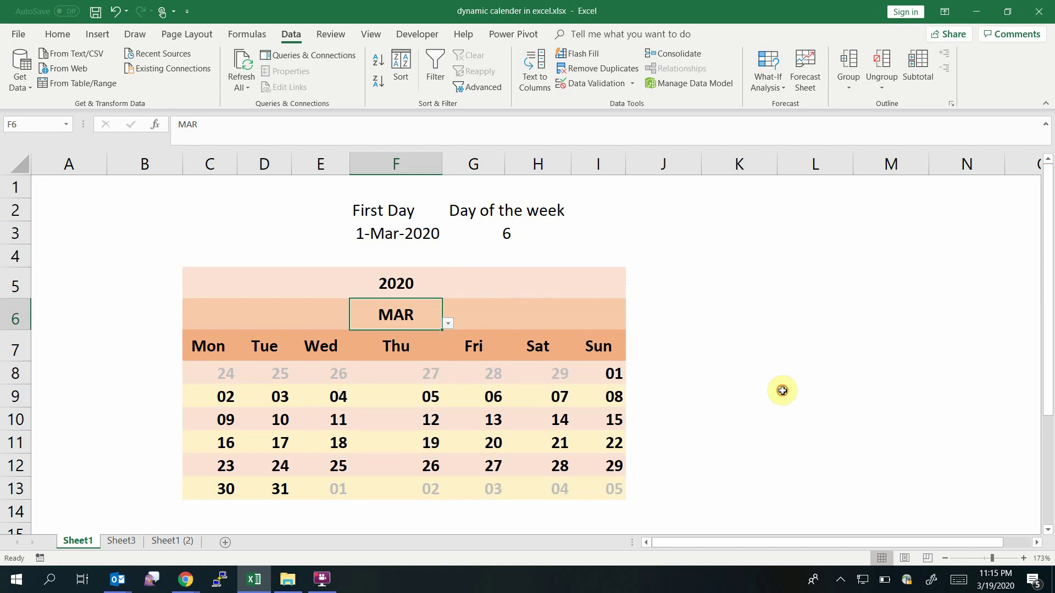
# Examine the formulas in date cells C8 and D8 and the weekday headers in C7:I7.
pyautogui.click(233, 381)
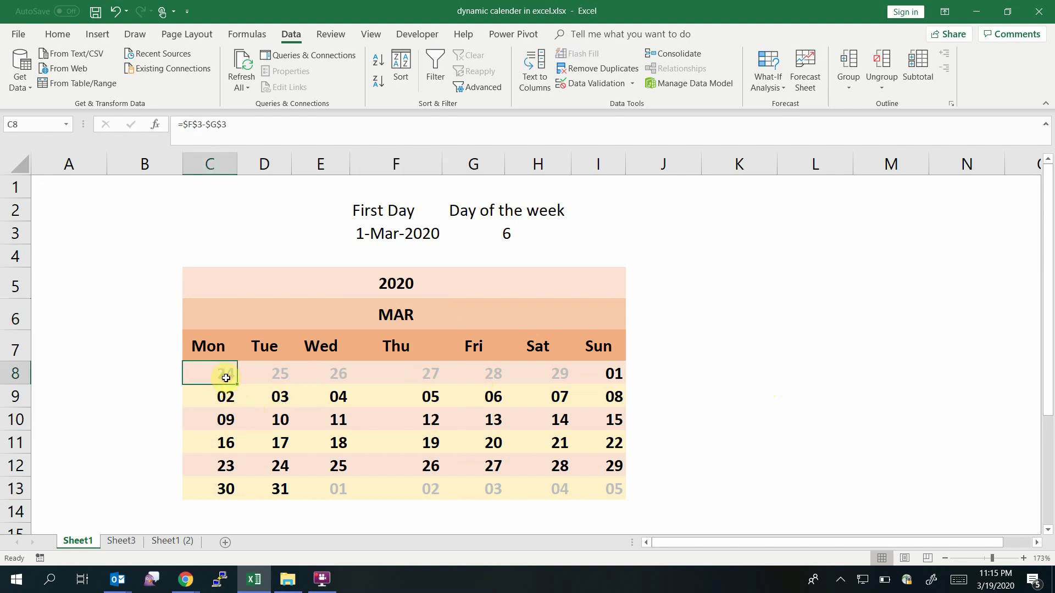
pyautogui.click(284, 380)
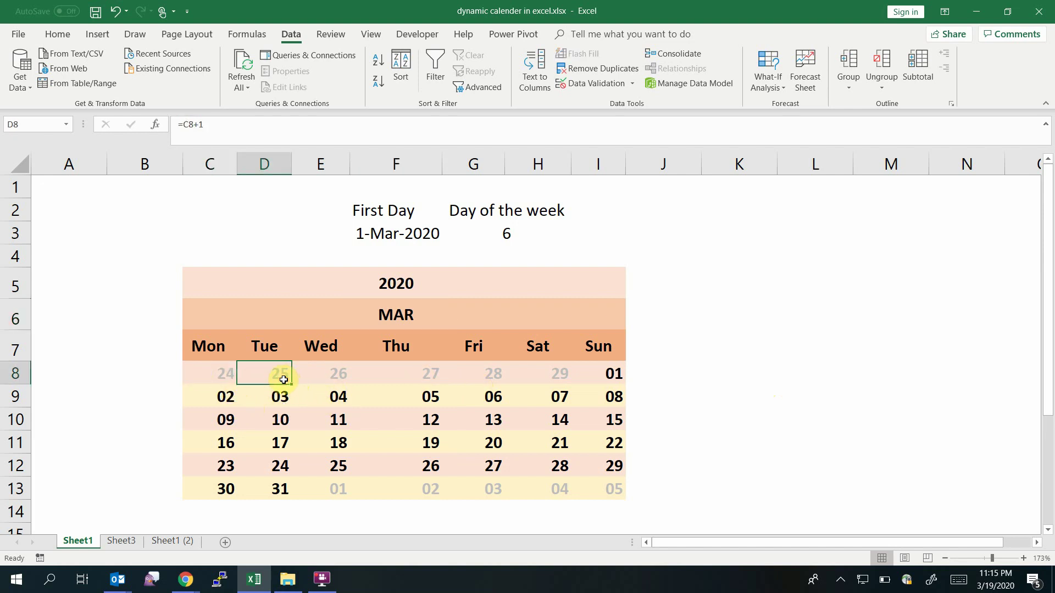
pyautogui.moveTo(212, 347); pyautogui.dragTo(596, 336)
pyautogui.click(679, 340)
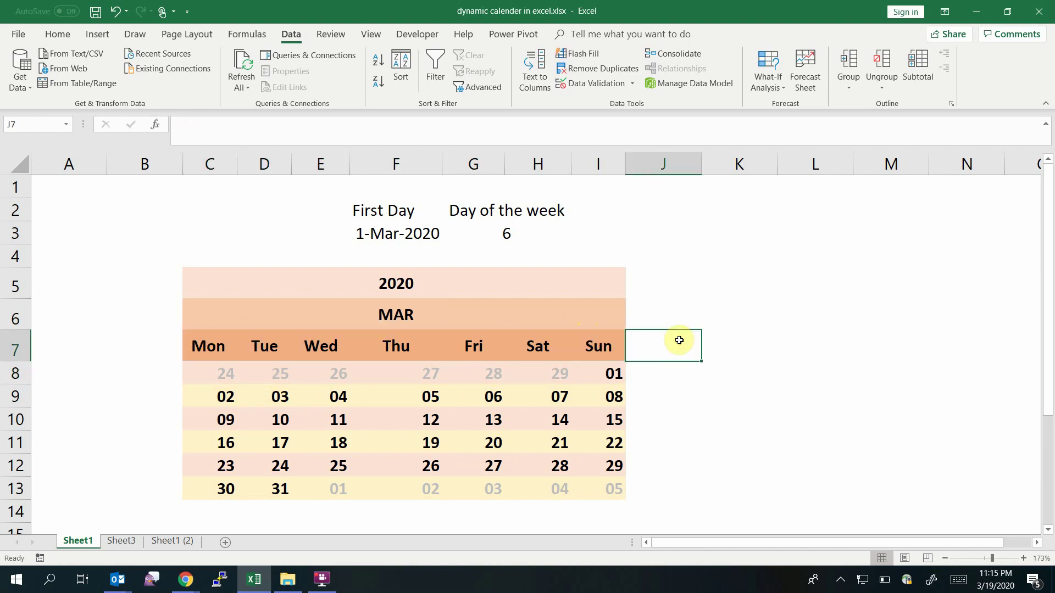
# Add a new blank worksheet and hide the sheets Sheet3 and Sheet1 (2).
pyautogui.click(223, 542)
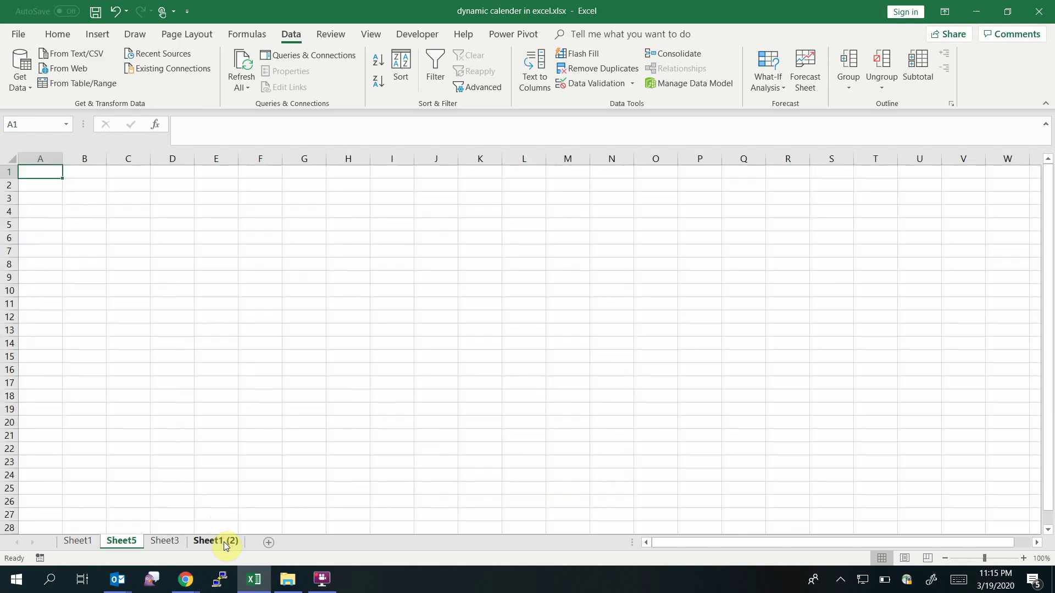
pyautogui.rightClick(160, 540)
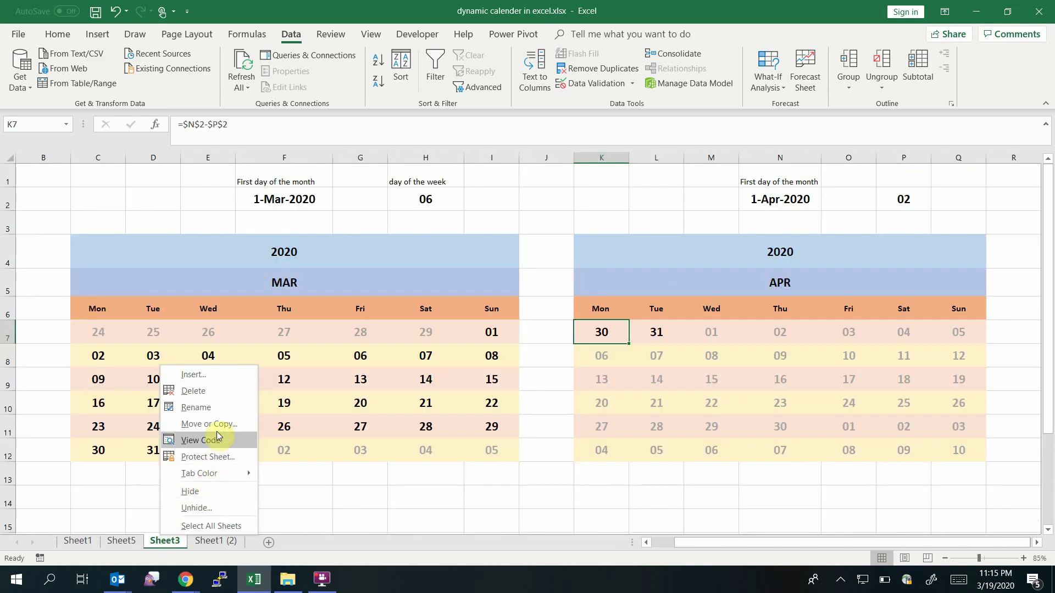
pyautogui.click(204, 491)
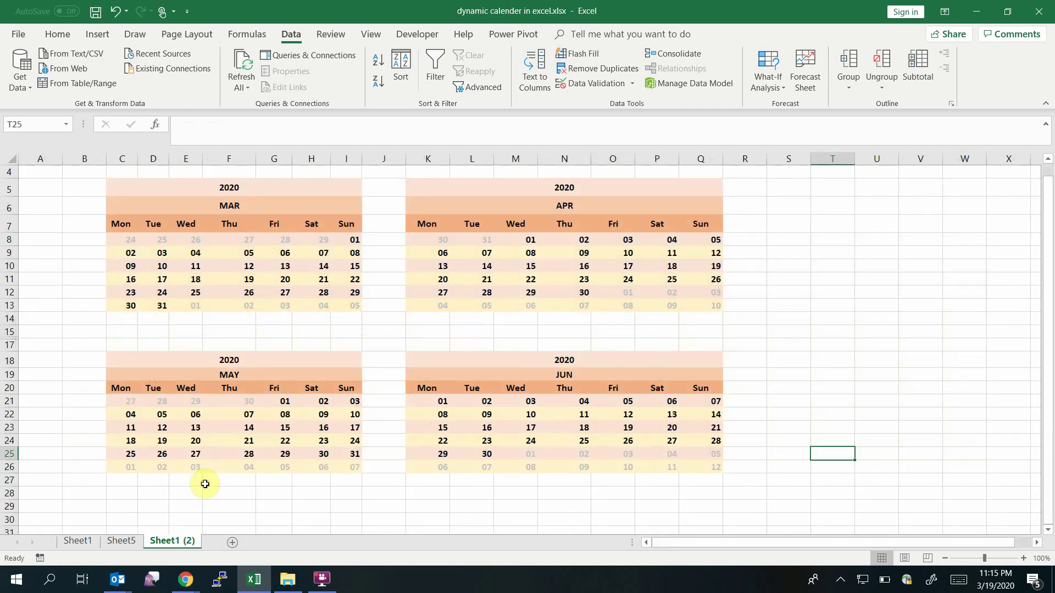
pyautogui.rightClick(181, 548)
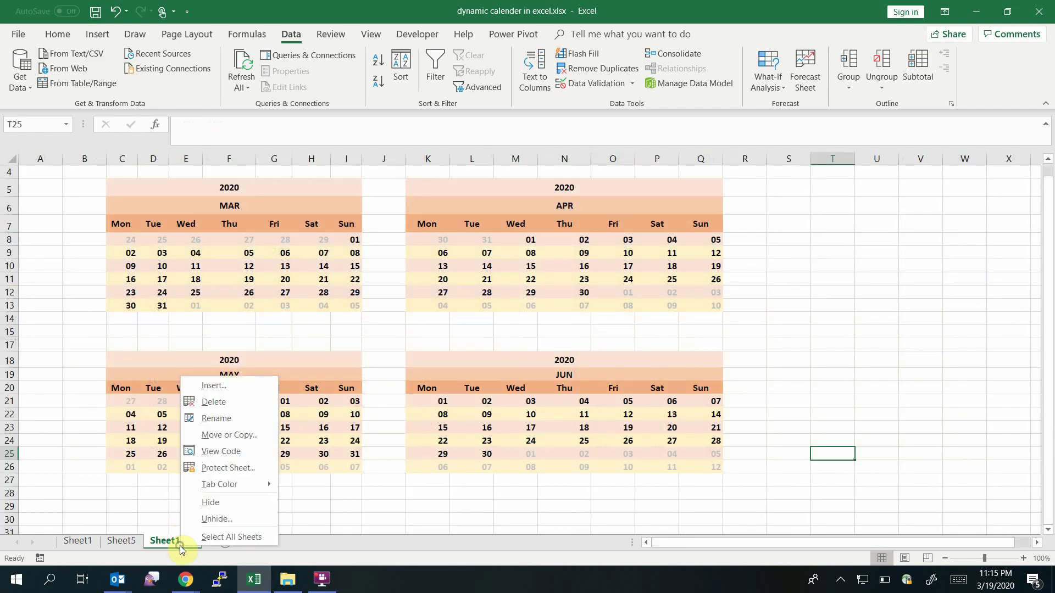
pyautogui.click(218, 496)
# Increase the row height and column width of all cells on Sheet5.
pyautogui.click(126, 395)
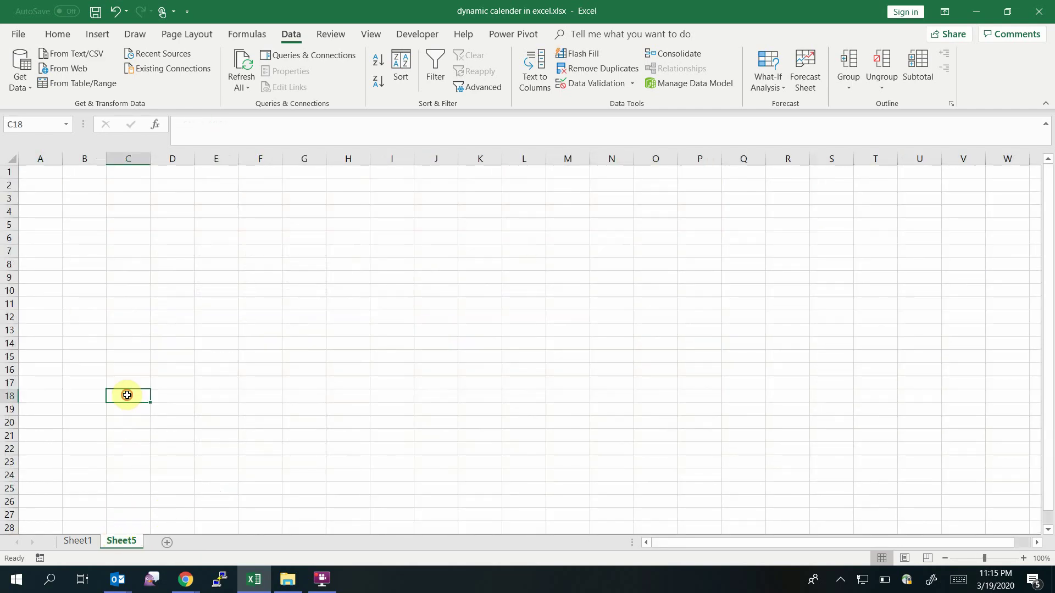
pyautogui.click(12, 159)
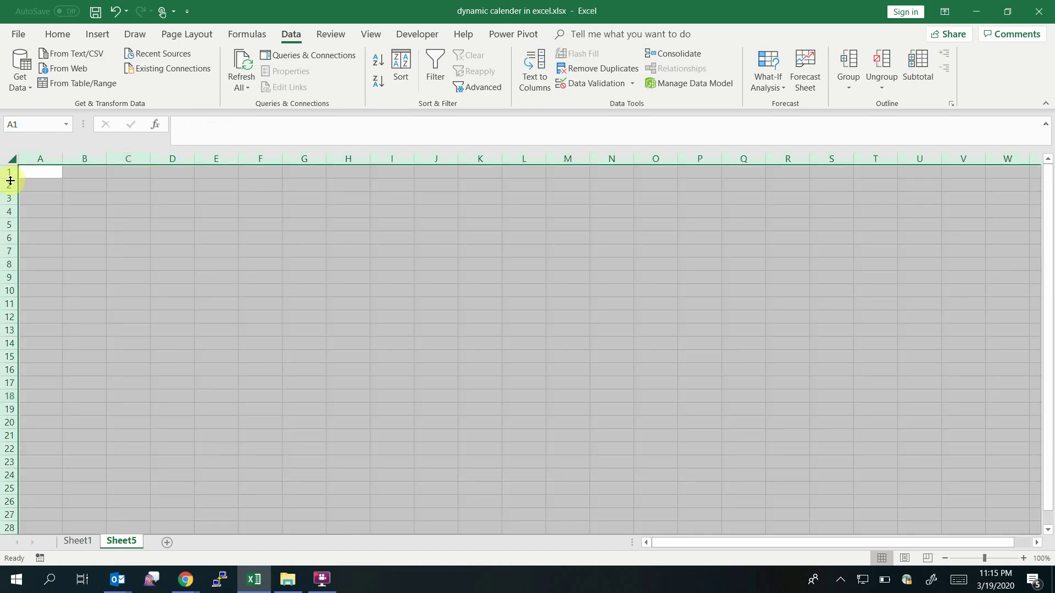
pyautogui.moveTo(11, 178); pyautogui.dragTo(9, 193)
pyautogui.moveTo(194, 161); pyautogui.dragTo(206, 165)
# Check the year and month cells F5:F6 on Sheet1 and select cell G5 on Sheet5.
pyautogui.click(75, 541)
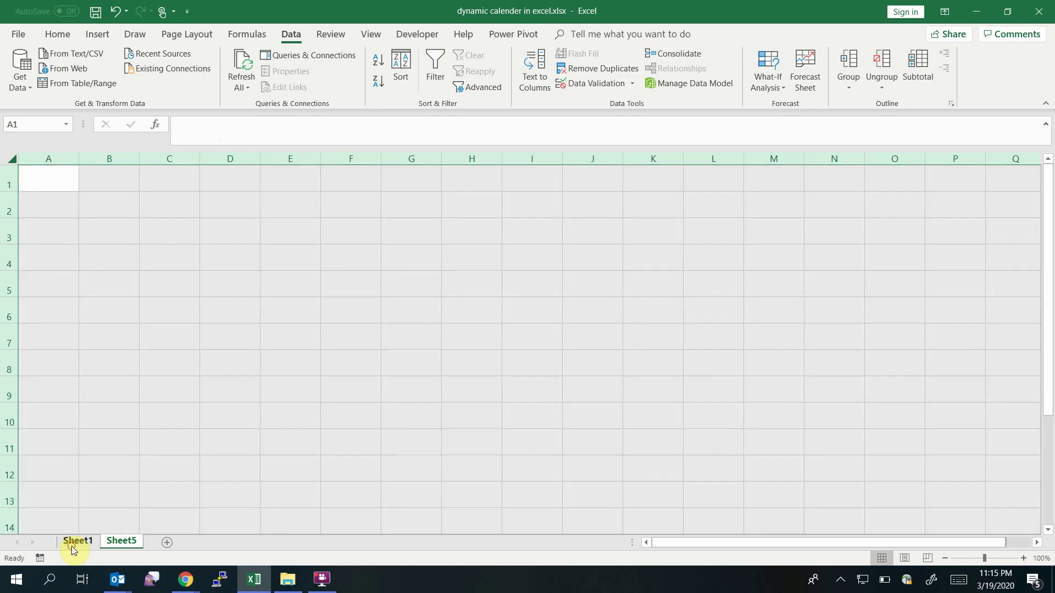
pyautogui.moveTo(436, 284); pyautogui.dragTo(394, 306)
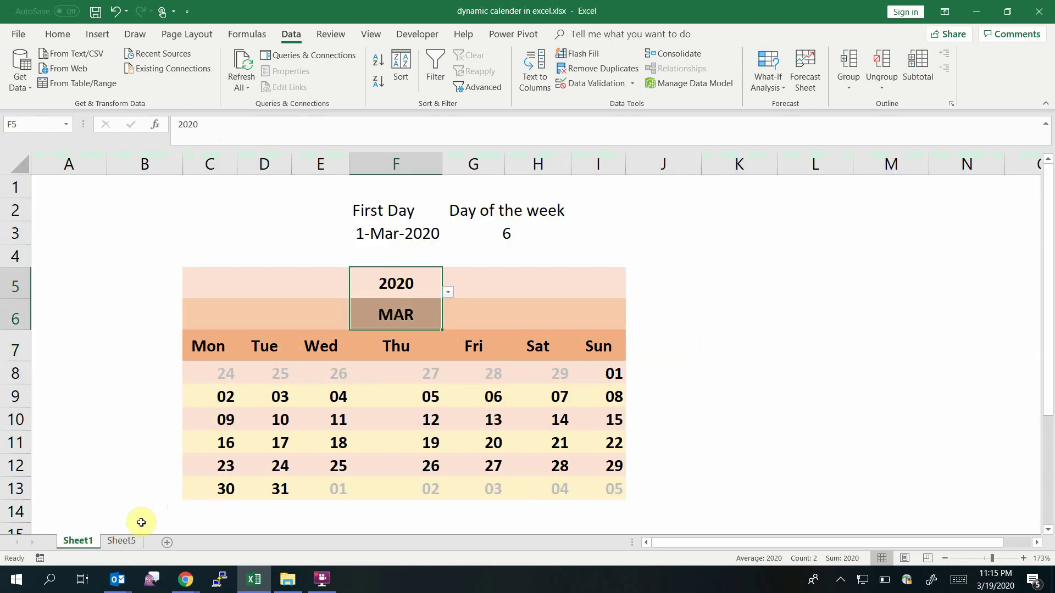
pyautogui.click(120, 541)
pyautogui.click(405, 259)
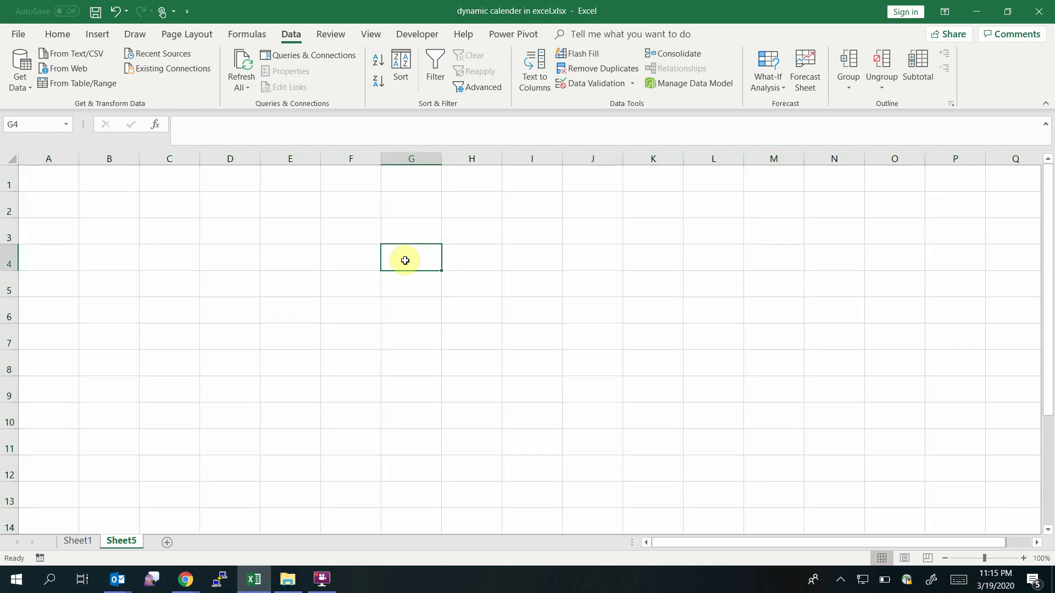
pyautogui.click(405, 281)
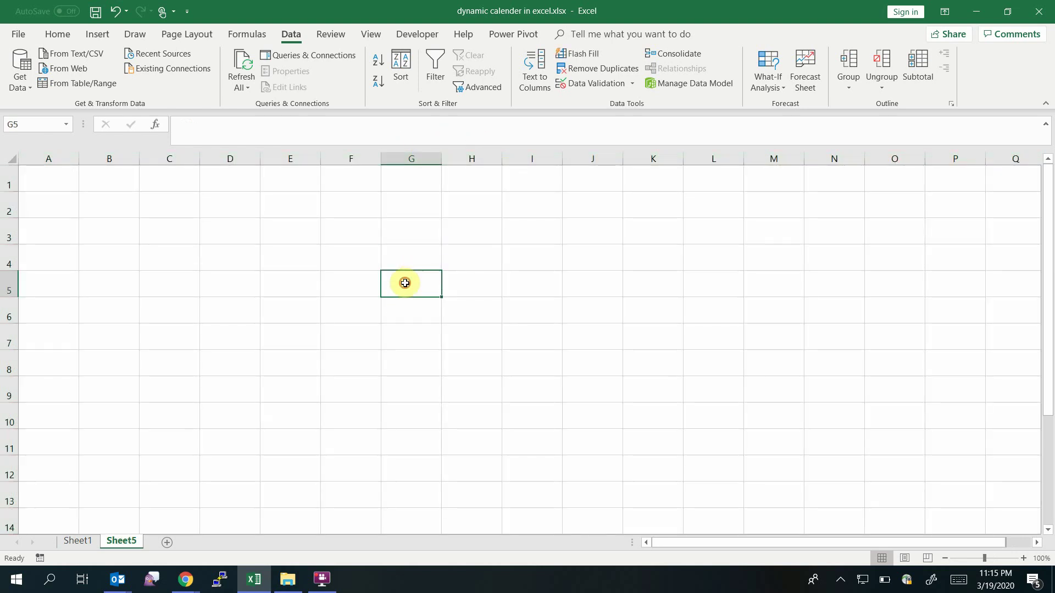
pyautogui.click(585, 83)
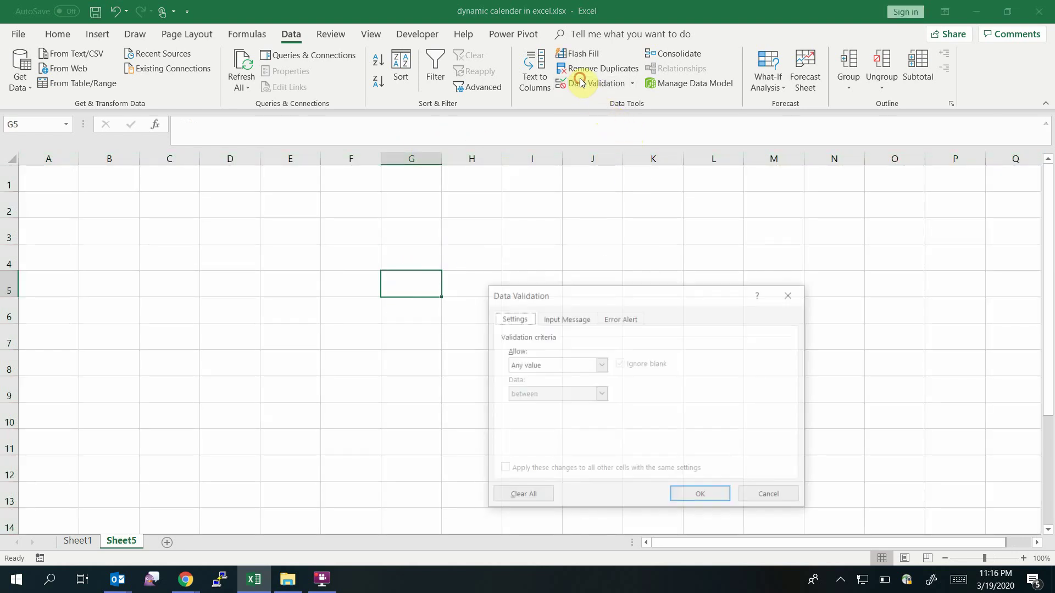
pyautogui.click(601, 363)
pyautogui.click(537, 403)
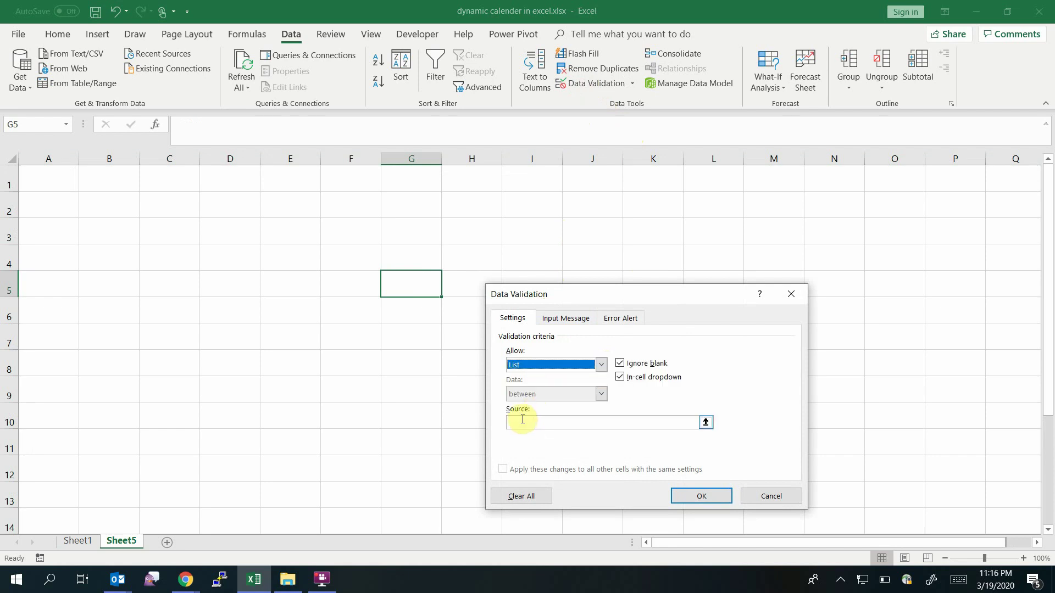
pyautogui.click(522, 420)
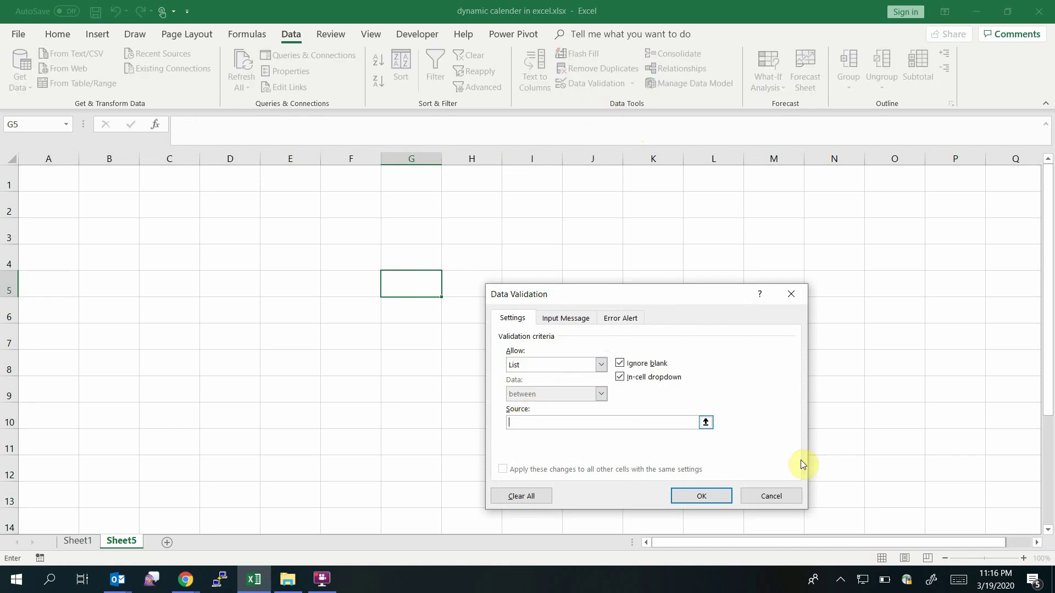
pyautogui.click(94, 534)
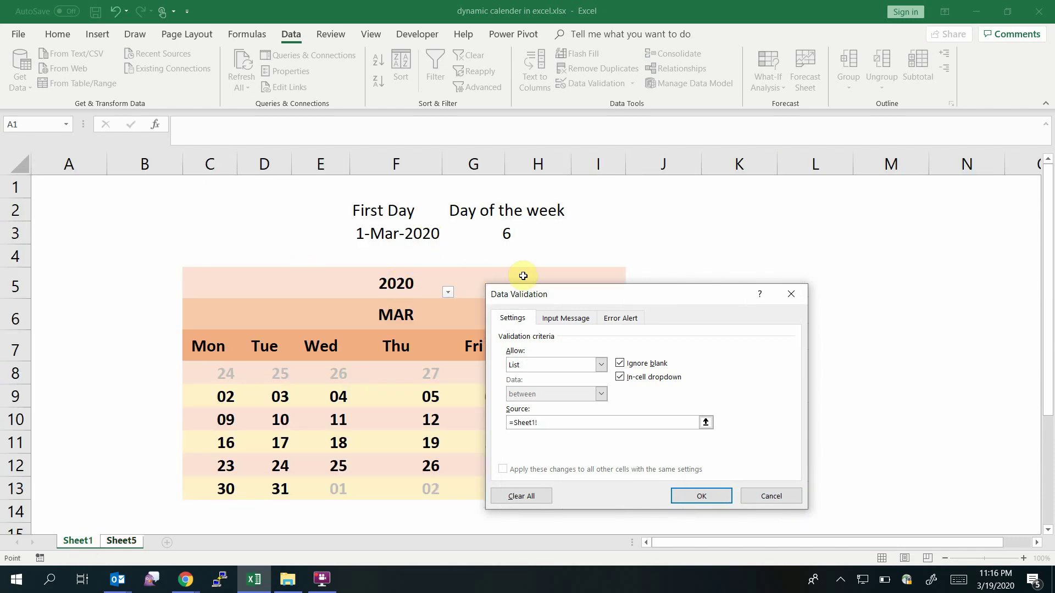
pyautogui.press('Escape')
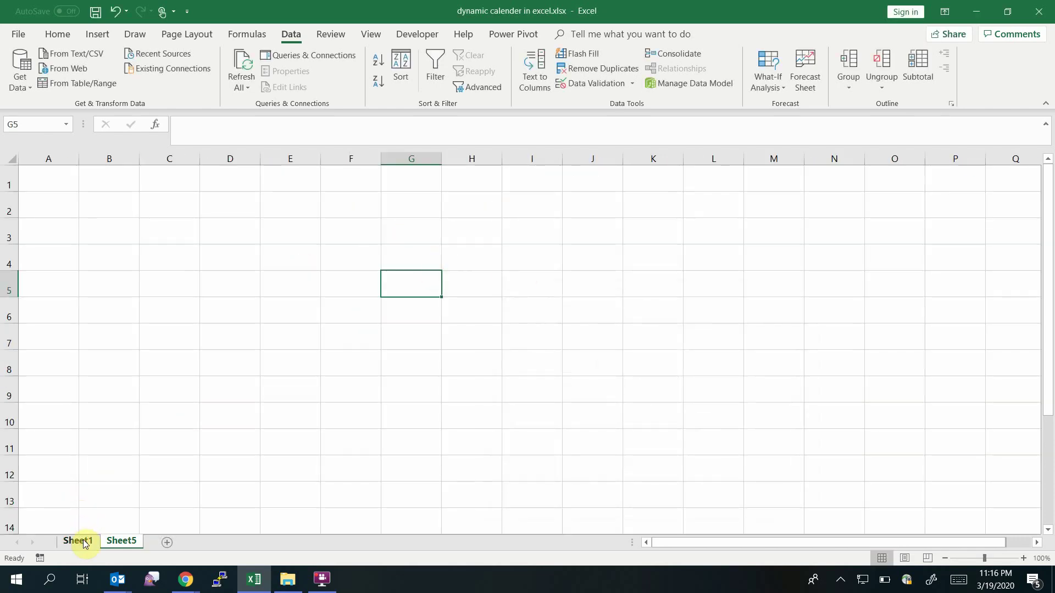
pyautogui.click(77, 541)
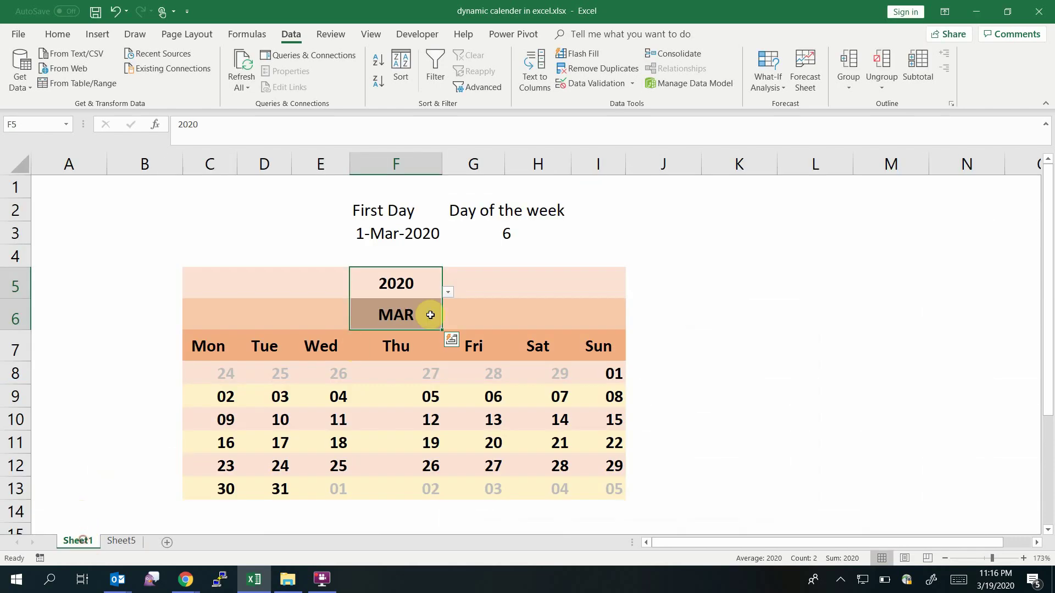
pyautogui.click(593, 84)
pyautogui.click(615, 422)
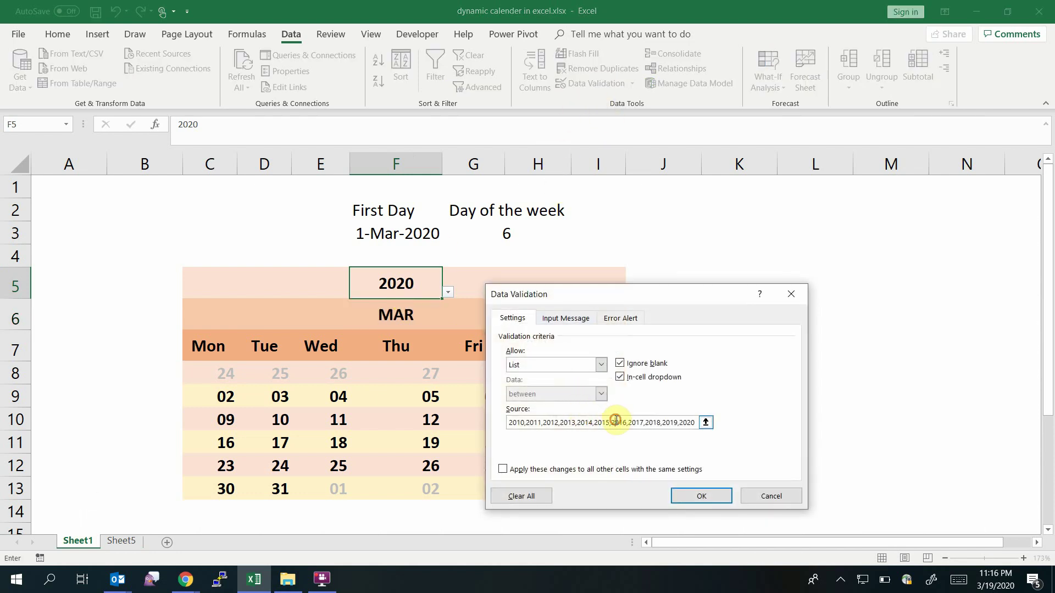
pyautogui.press('Home')
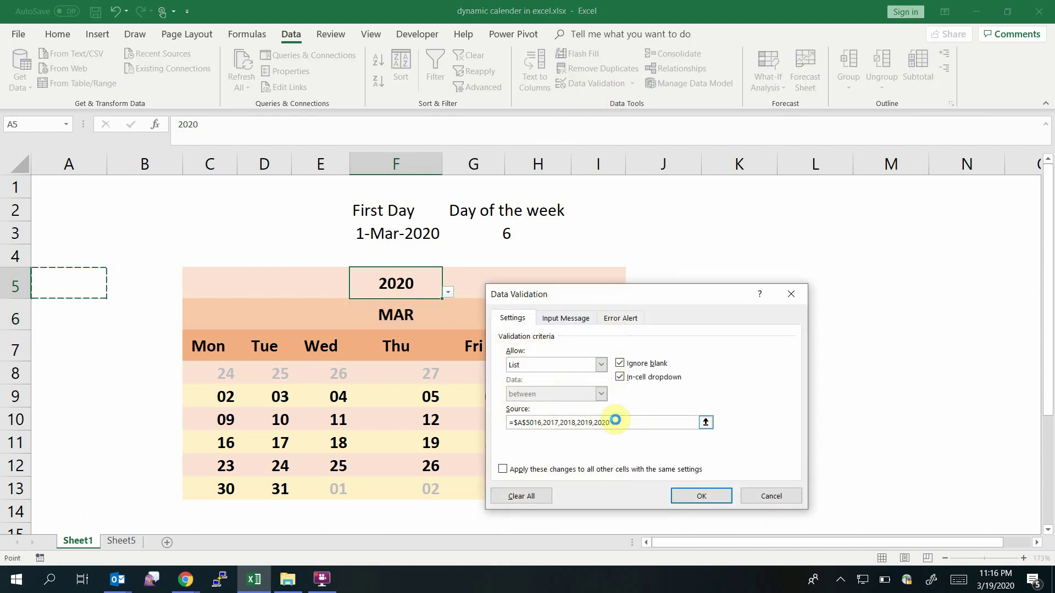
pyautogui.press('Escape')
# Copy the source list of years 2010 to 2020 from the data validation of F5 on Sheet1.
pyautogui.click(595, 84)
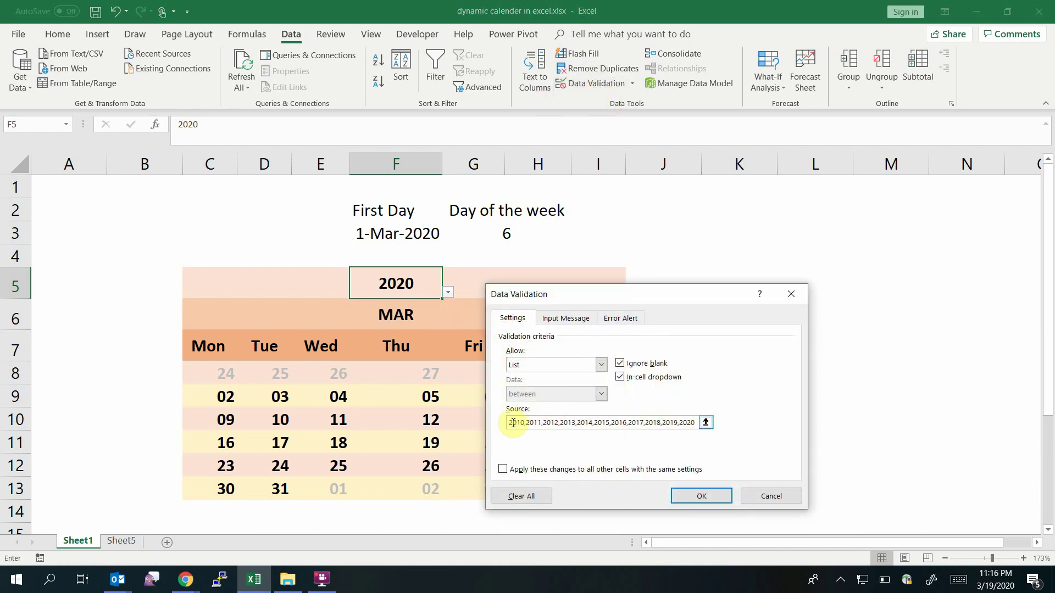
pyautogui.moveTo(512, 423); pyautogui.dragTo(726, 427)
pyautogui.hotkey('ctrl', 'c')
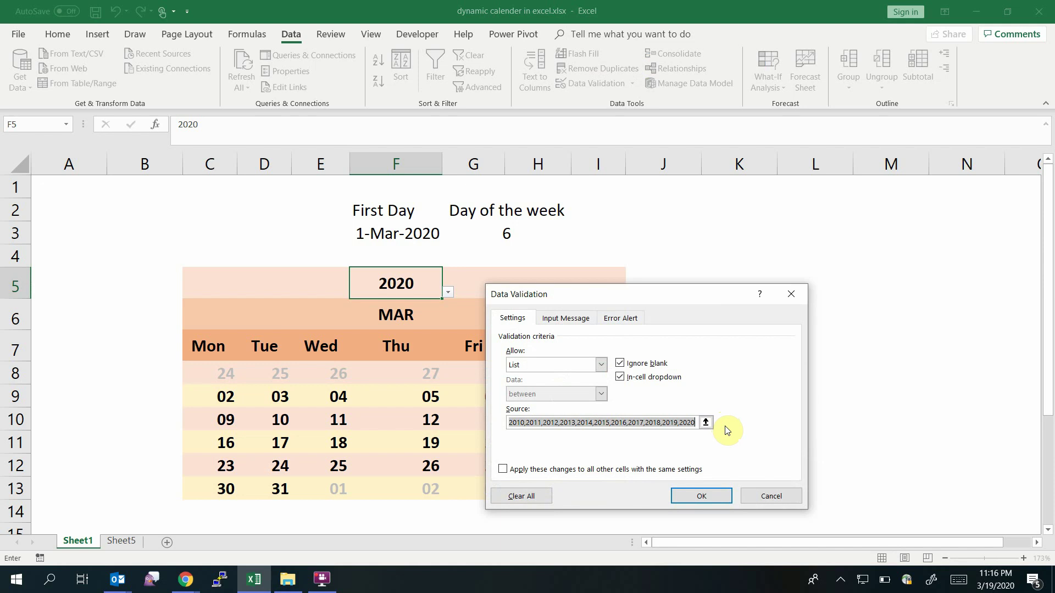
pyautogui.click(770, 496)
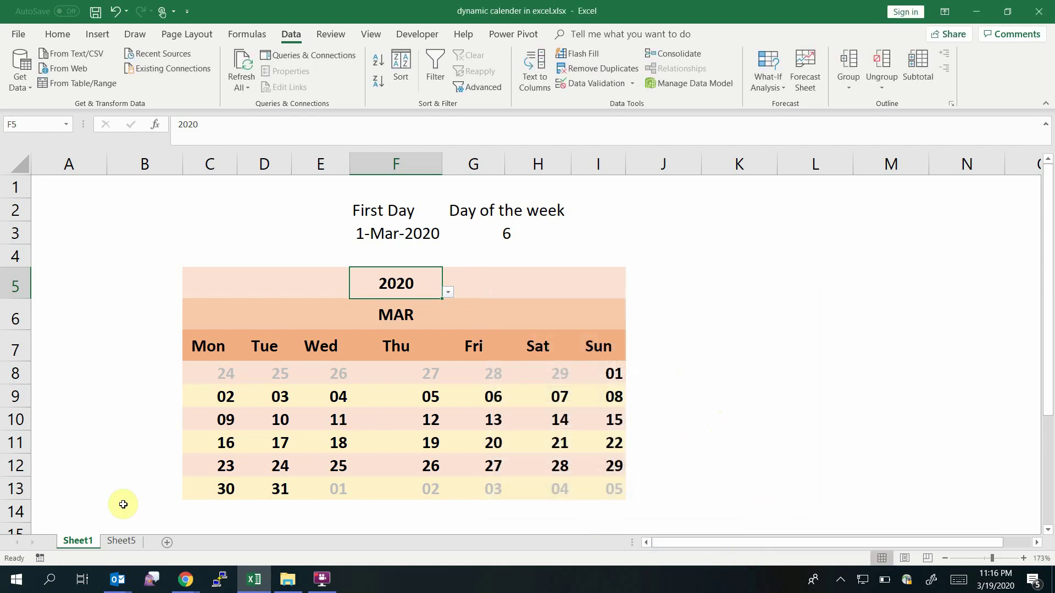
# Restrict cell G5 on Sheet5 to a validation list using the copied years 2010 to 2020 as the source.
pyautogui.click(121, 541)
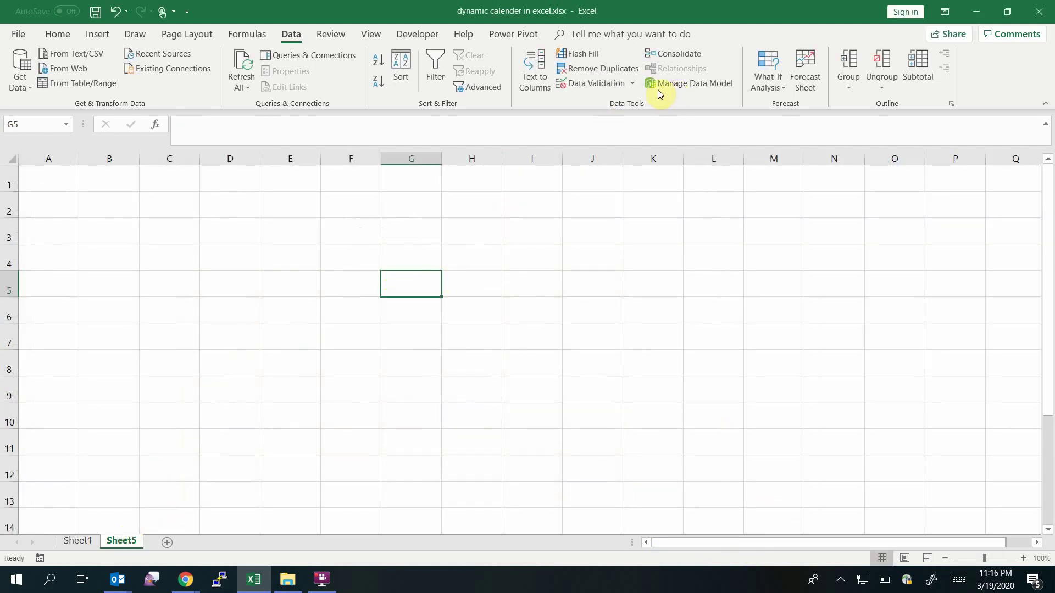
pyautogui.click(606, 88)
pyautogui.click(560, 364)
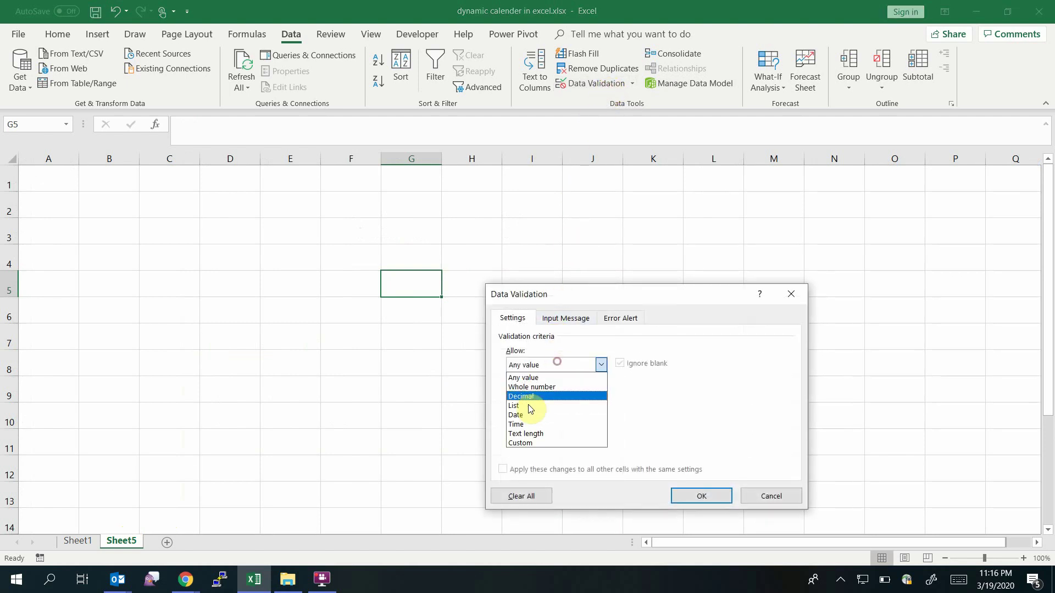
pyautogui.click(527, 409)
pyautogui.click(523, 366)
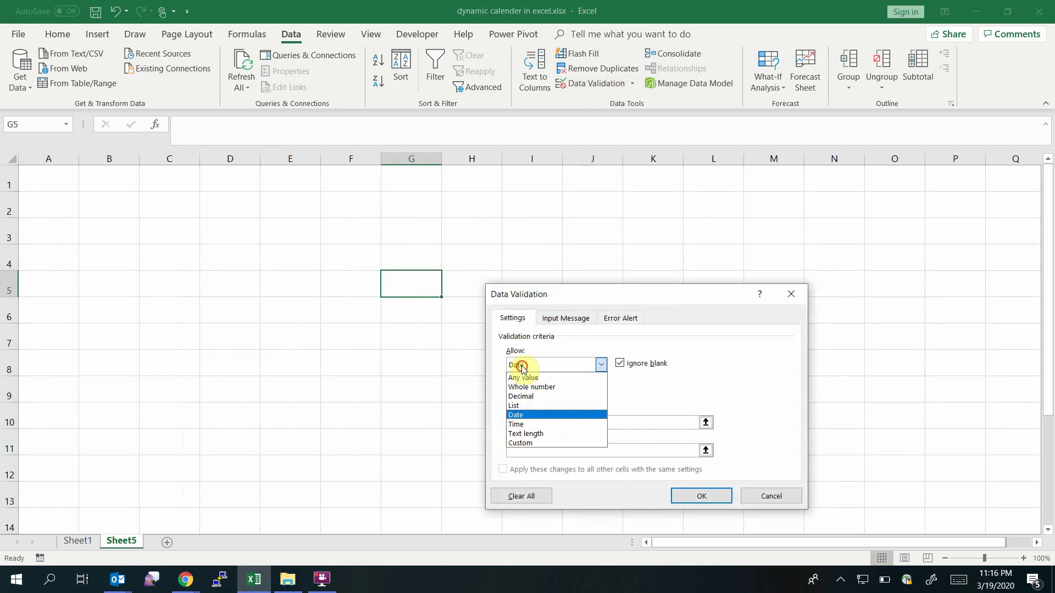
pyautogui.click(517, 405)
pyautogui.click(535, 423)
pyautogui.hotkey('ctrl', 'v')
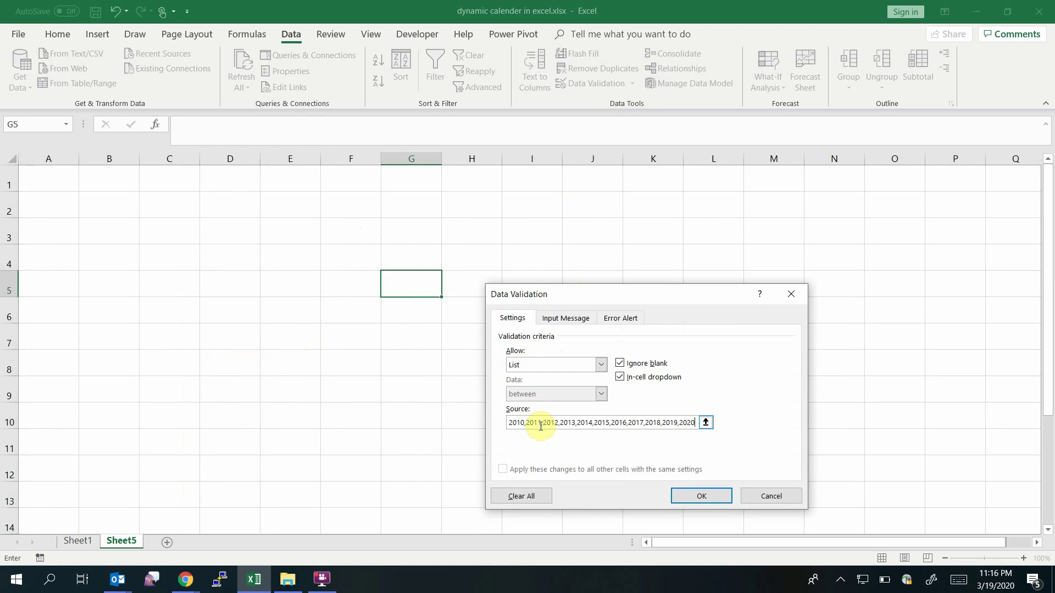
pyautogui.click(711, 497)
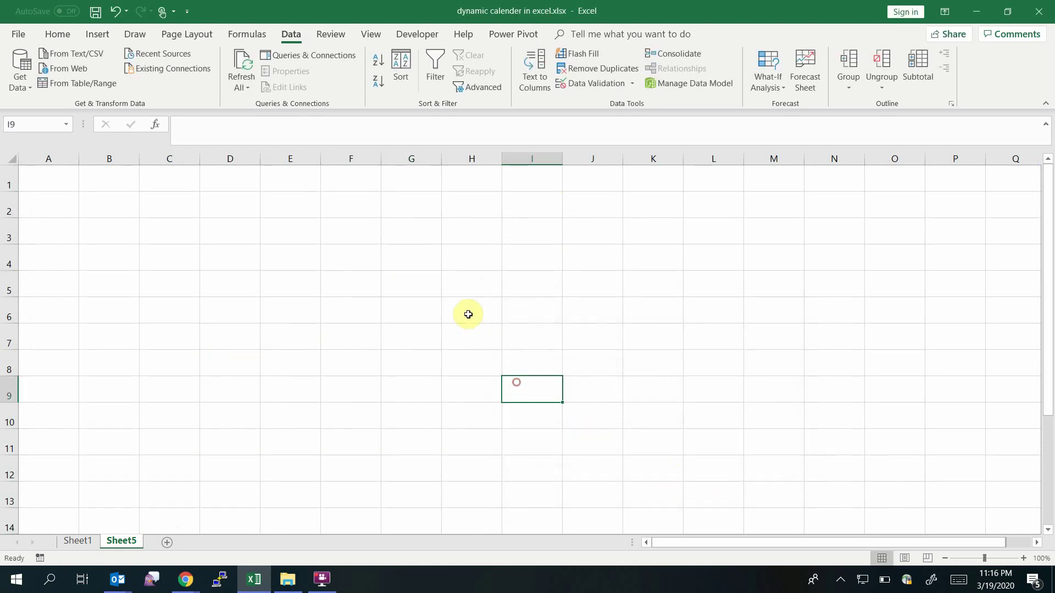
# Format cell G5 with centered 16-point text and choose 2012 from its year dropdown.
pyautogui.click(446, 291)
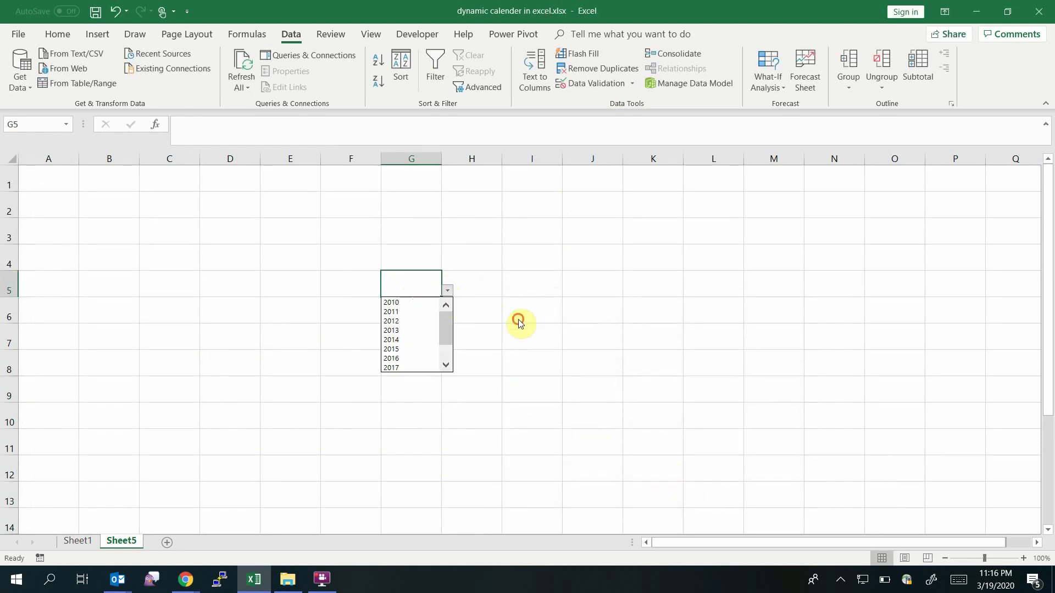
pyautogui.click(392, 288)
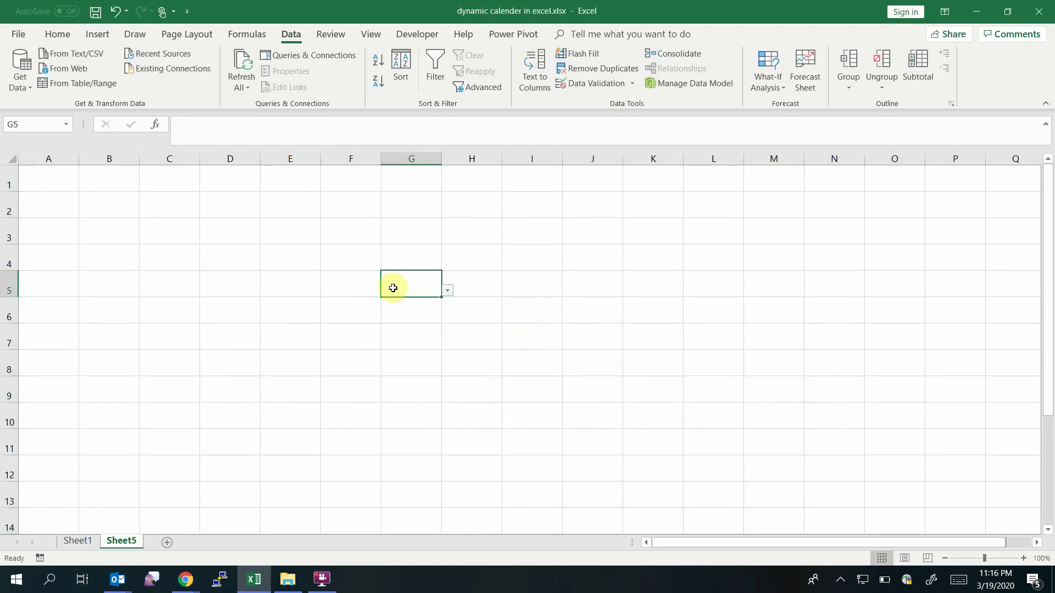
pyautogui.click(52, 36)
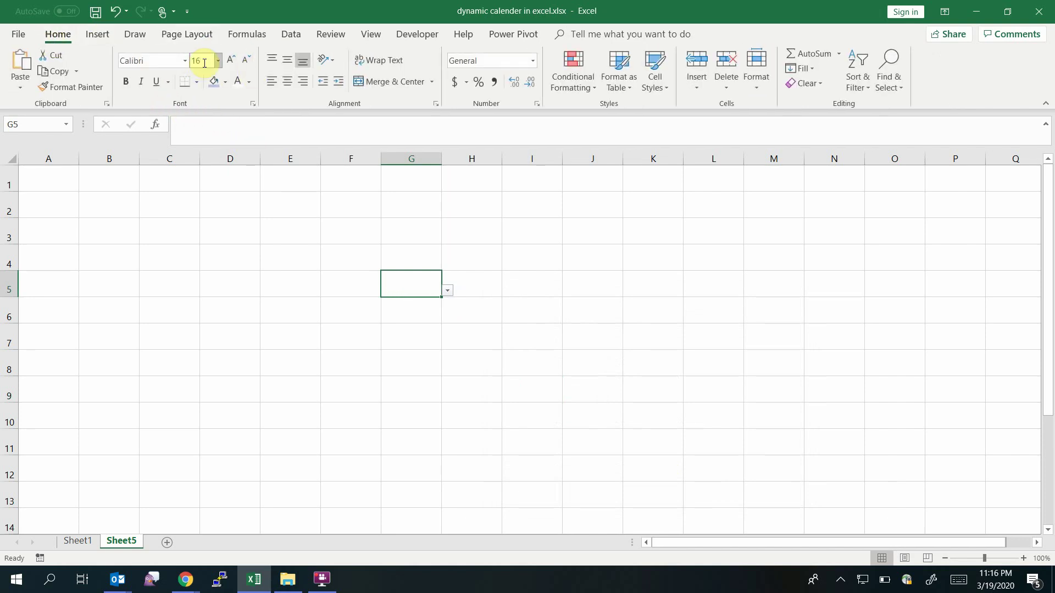
pyautogui.click(471, 222)
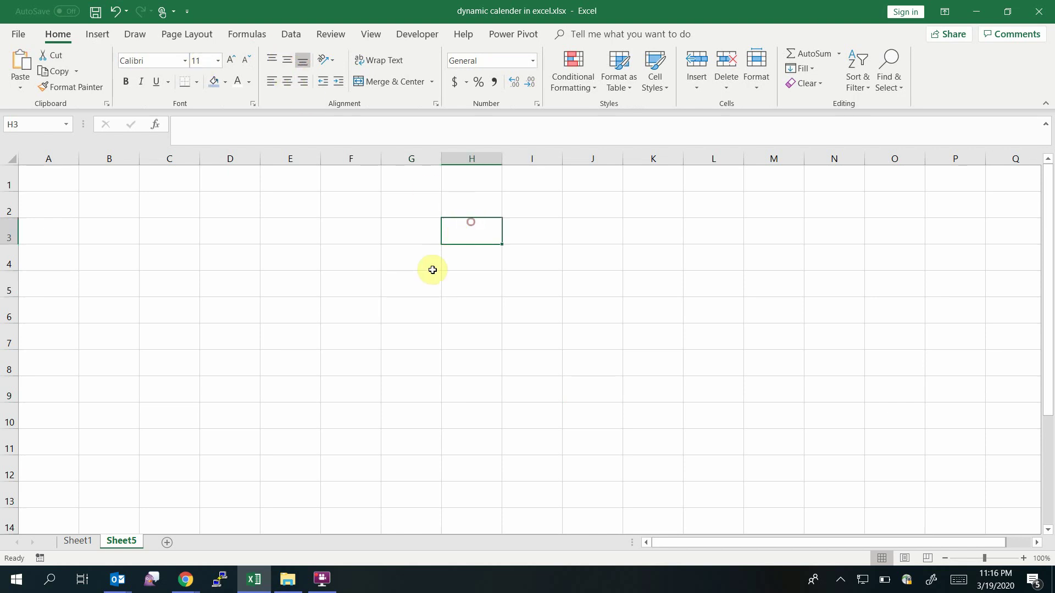
pyautogui.click(435, 278)
pyautogui.click(448, 290)
pyautogui.click(419, 315)
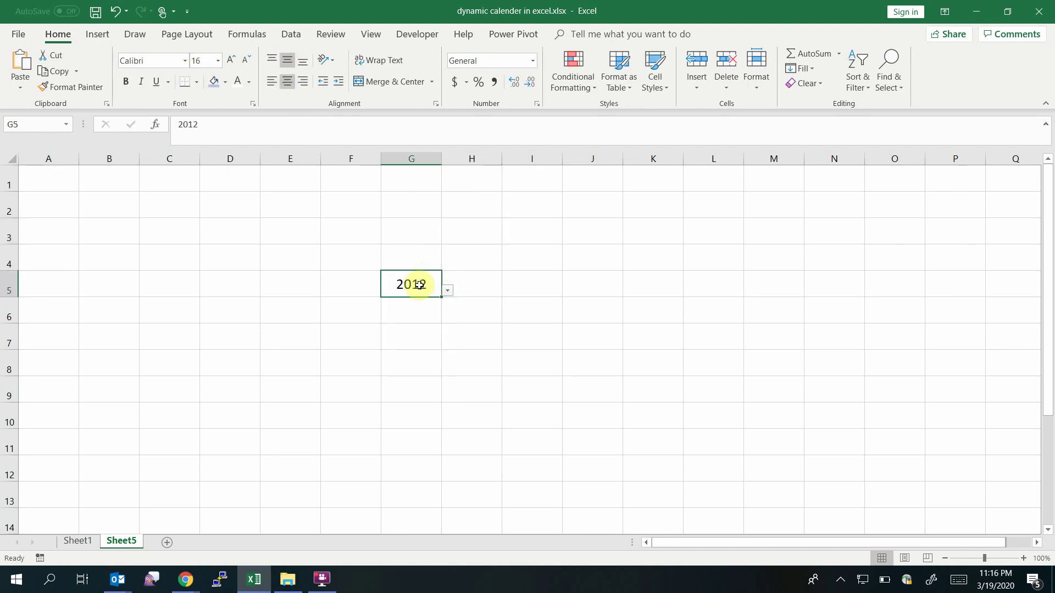
pyautogui.click(448, 291)
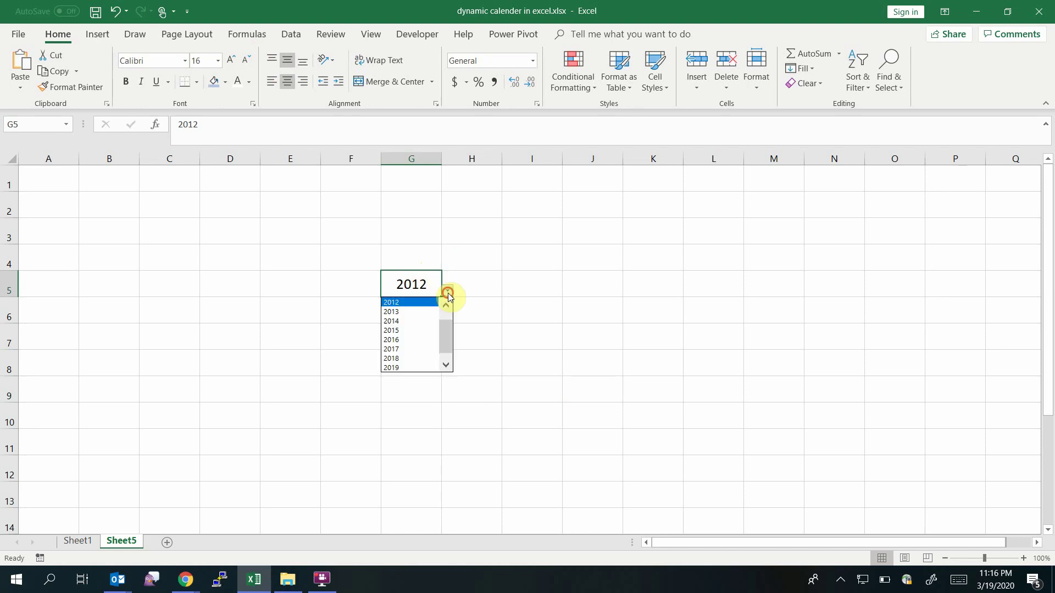
pyautogui.click(553, 343)
# Copy the JAN to DEC source list from the data validation of month cell F6 on Sheet1.
pyautogui.click(413, 312)
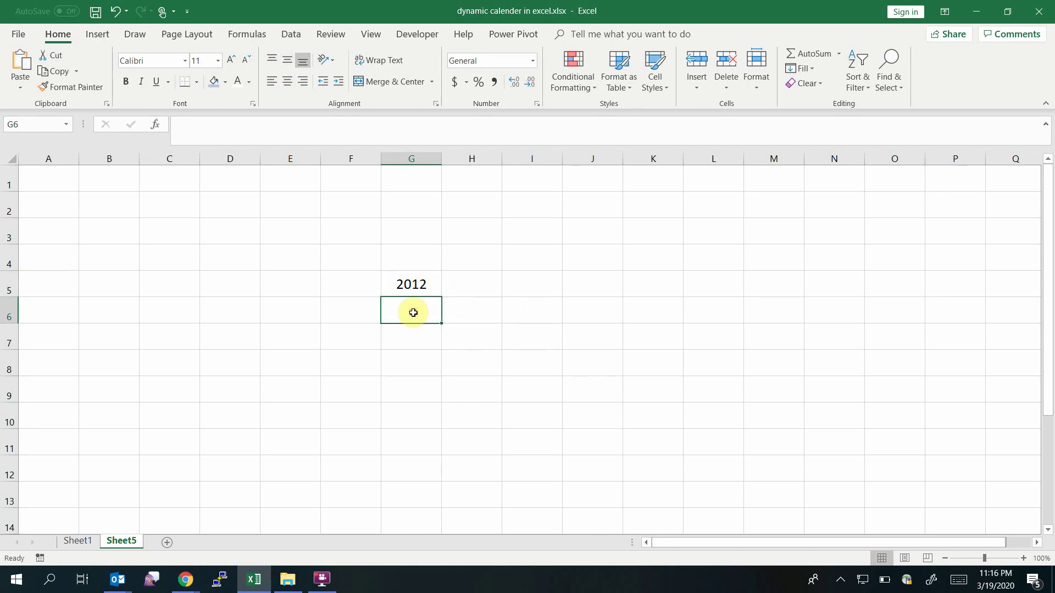
pyautogui.click(77, 541)
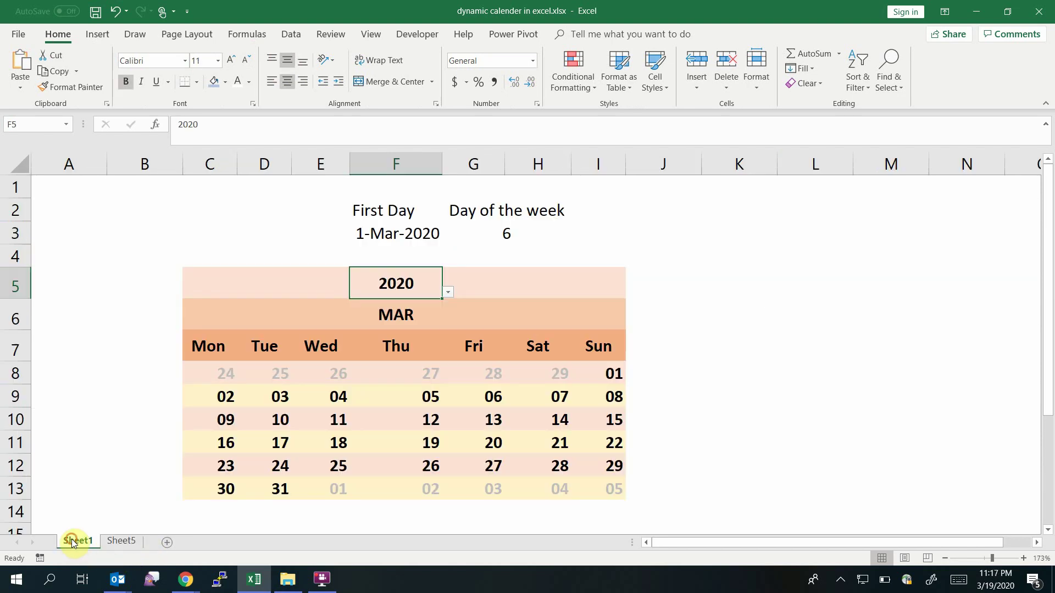
pyautogui.click(399, 327)
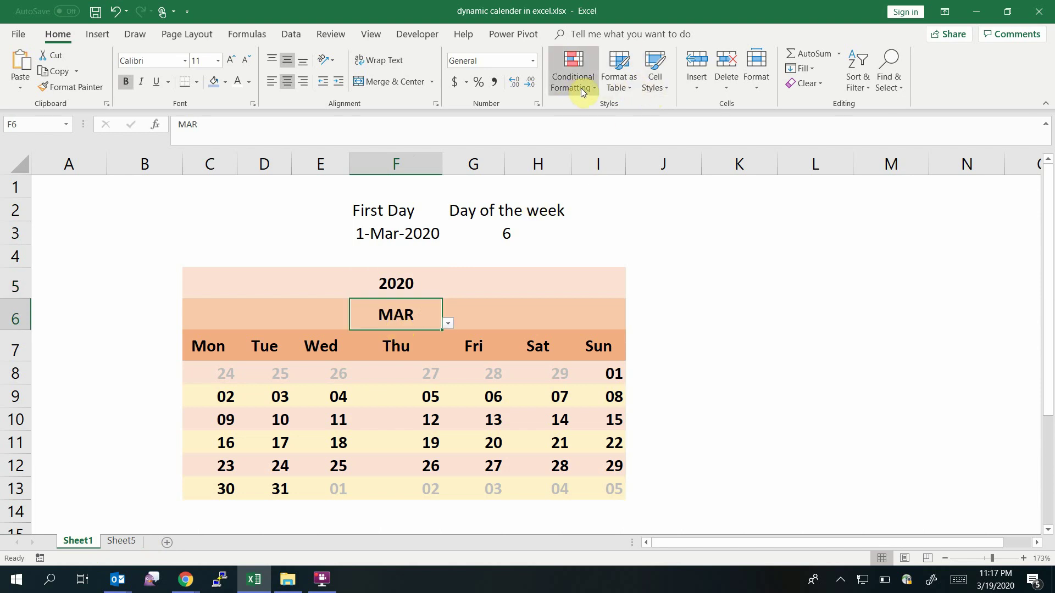
pyautogui.click(573, 72)
pyautogui.click(290, 40)
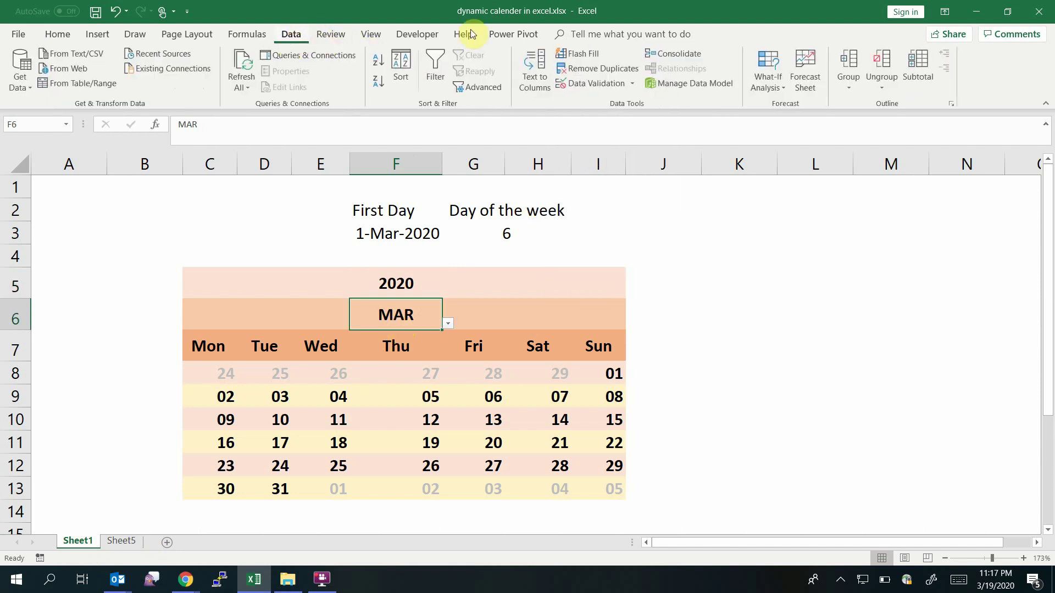
pyautogui.click(603, 83)
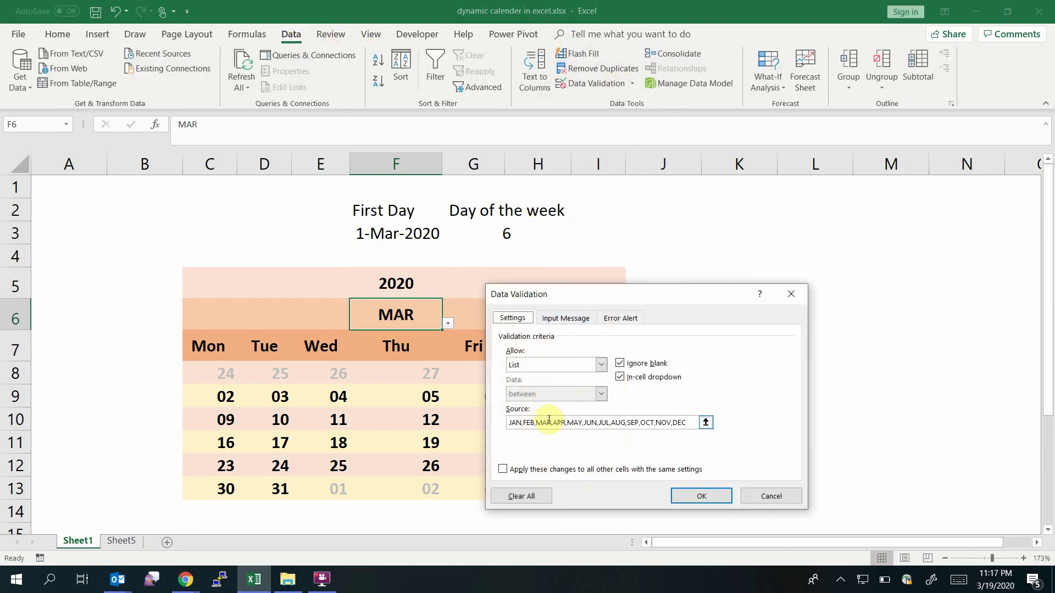
pyautogui.moveTo(689, 422); pyautogui.dragTo(352, 382)
pyautogui.hotkey('ctrl', 'c')
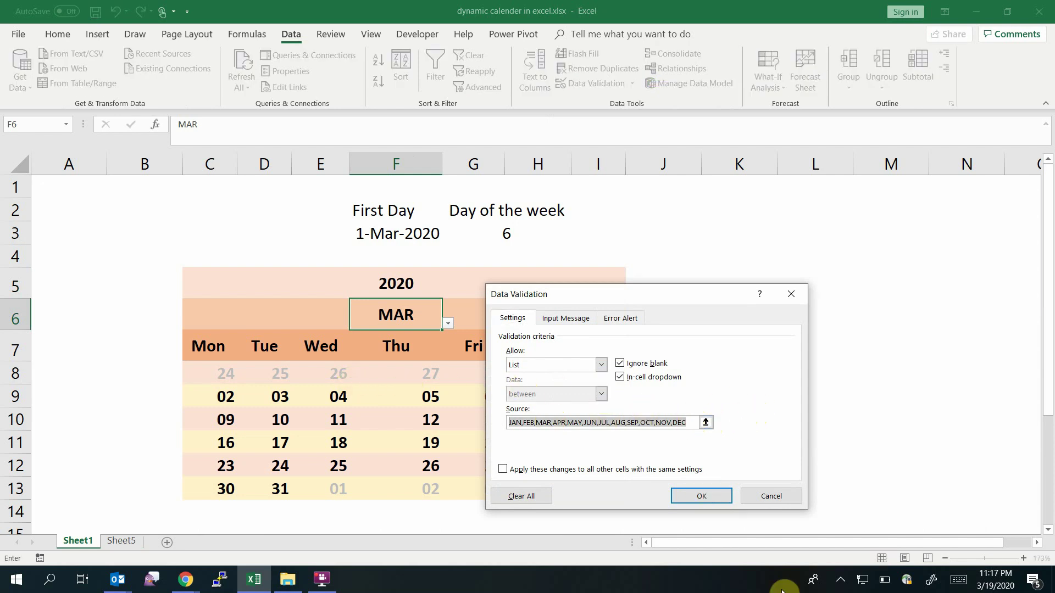
pyautogui.click(698, 495)
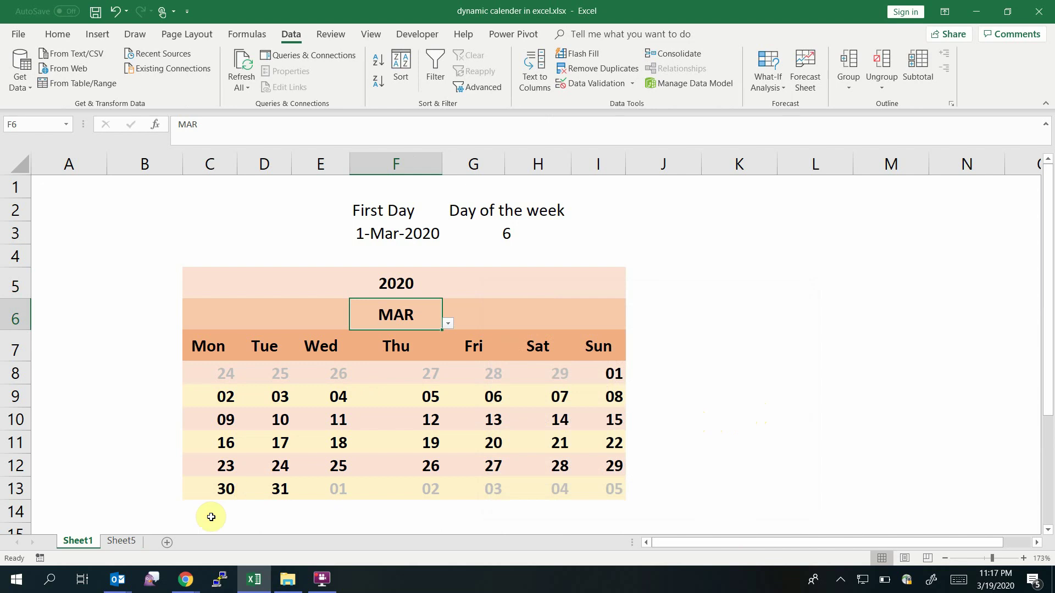
# Restrict cell G6 on Sheet5 to a validation list using the copied months JAN to DEC as the source.
pyautogui.click(120, 543)
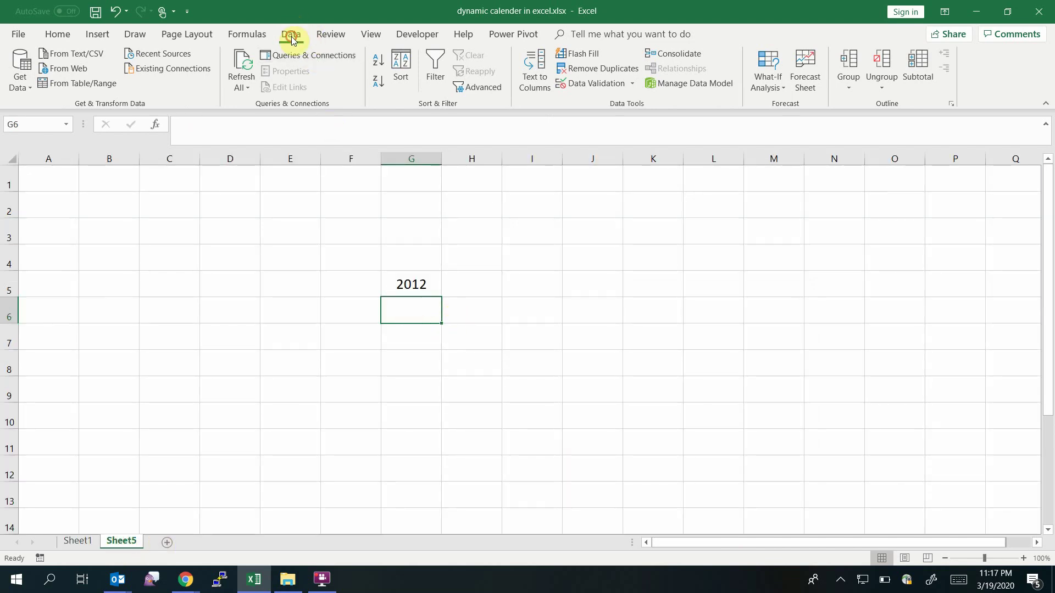
pyautogui.click(575, 88)
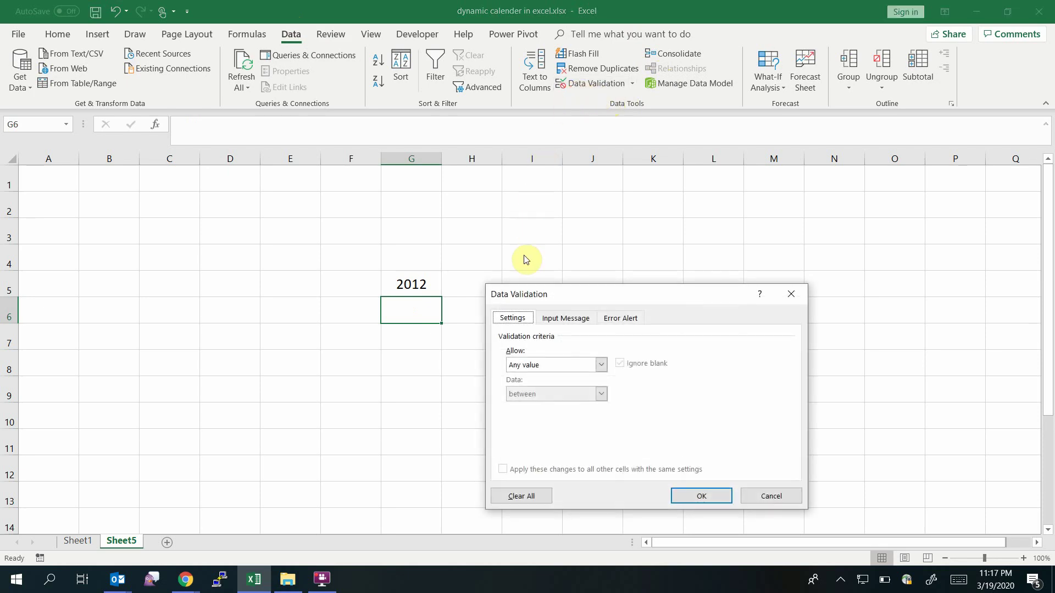
pyautogui.click(528, 365)
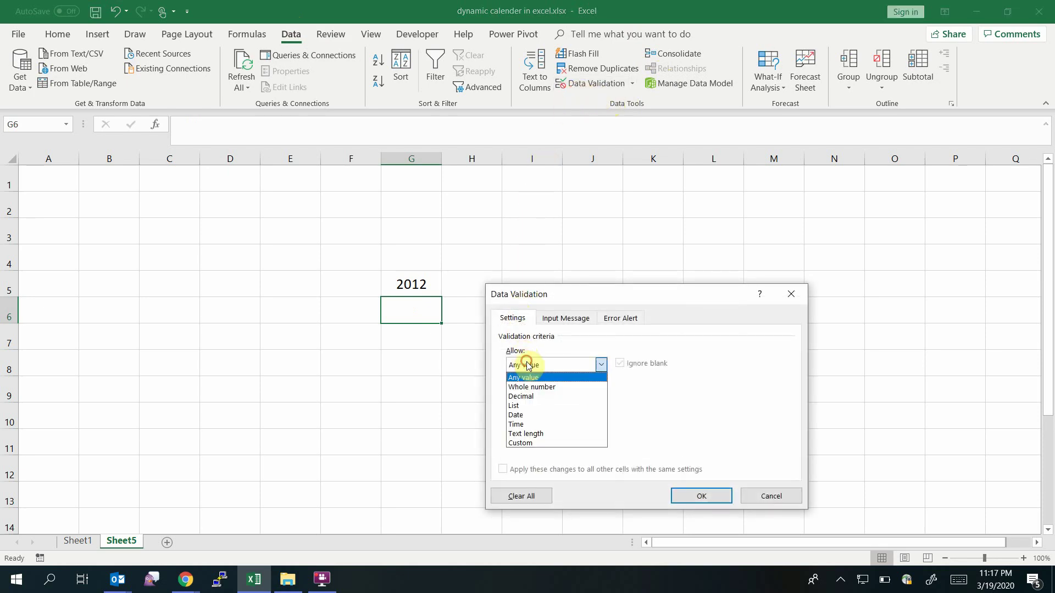
pyautogui.click(515, 406)
pyautogui.click(547, 426)
pyautogui.hotkey('ctrl', 'v')
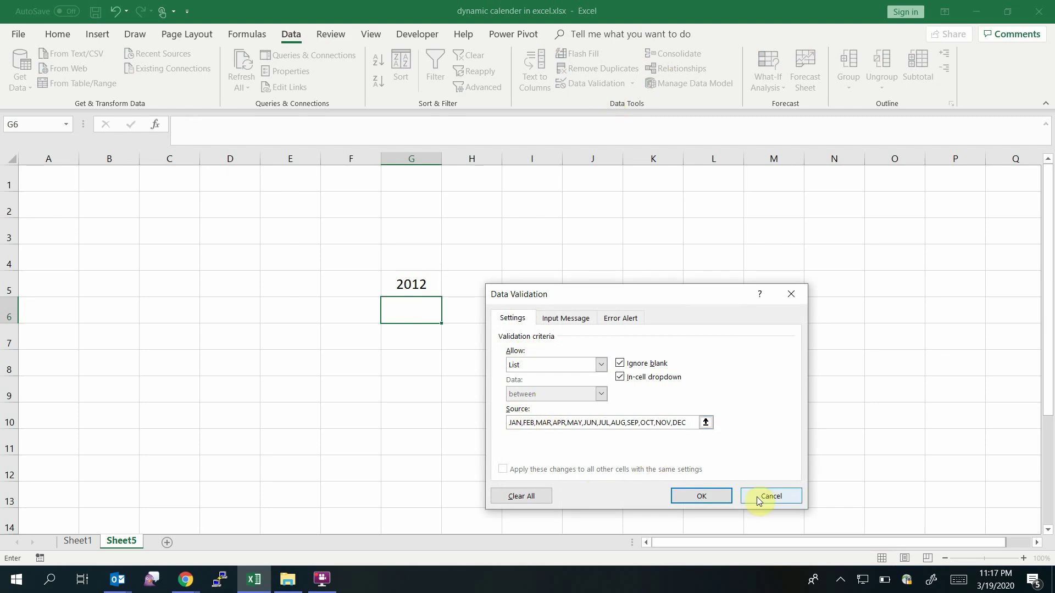
pyautogui.click(711, 497)
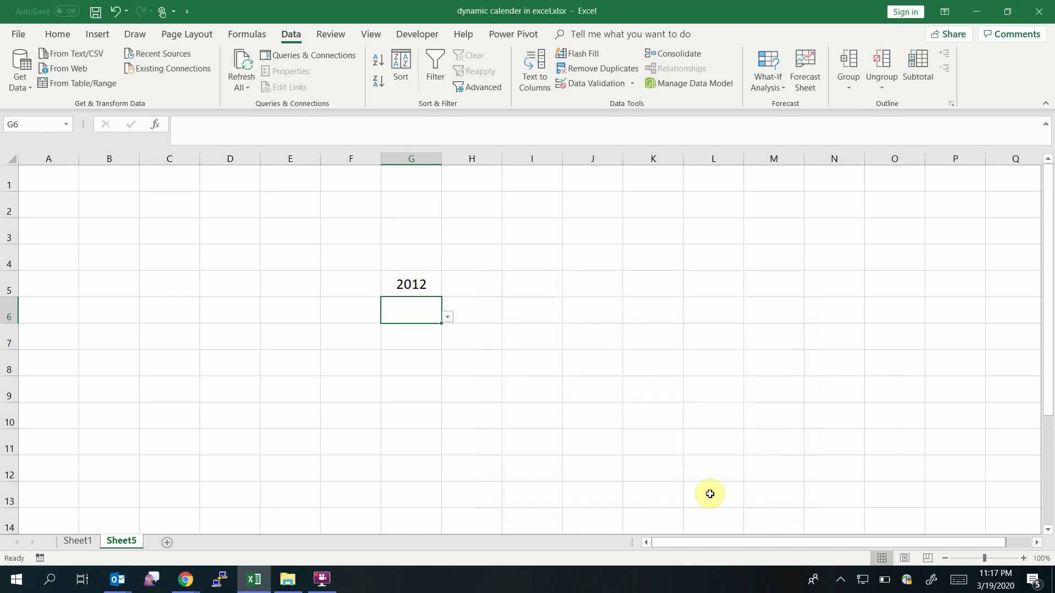
# Test the month dropdown in G6 by choosing FEB.
pyautogui.click(542, 395)
pyautogui.click(414, 311)
pyautogui.click(450, 318)
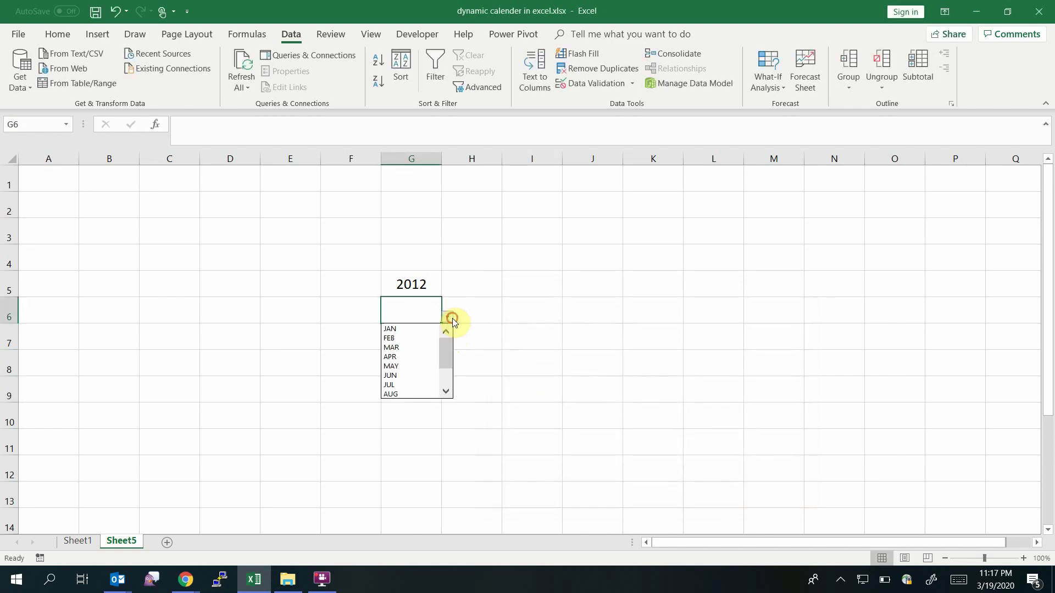
pyautogui.click(425, 400)
pyautogui.click(448, 318)
pyautogui.click(420, 337)
pyautogui.click(513, 329)
# Copy the formatting of year cell G5 onto month cell G6 with Format Painter.
pyautogui.click(410, 280)
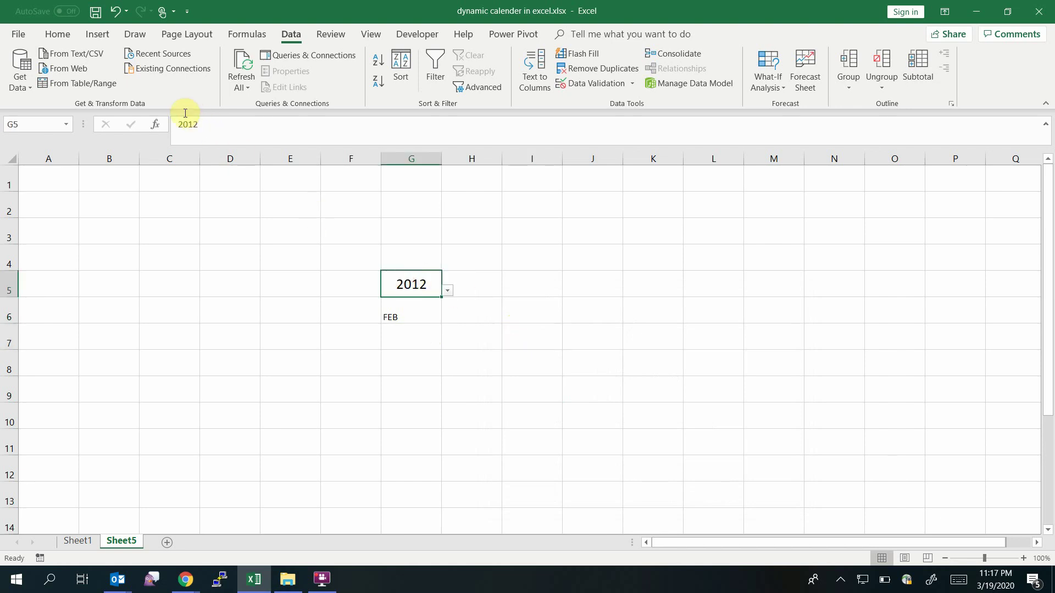
pyautogui.click(58, 34)
pyautogui.click(74, 87)
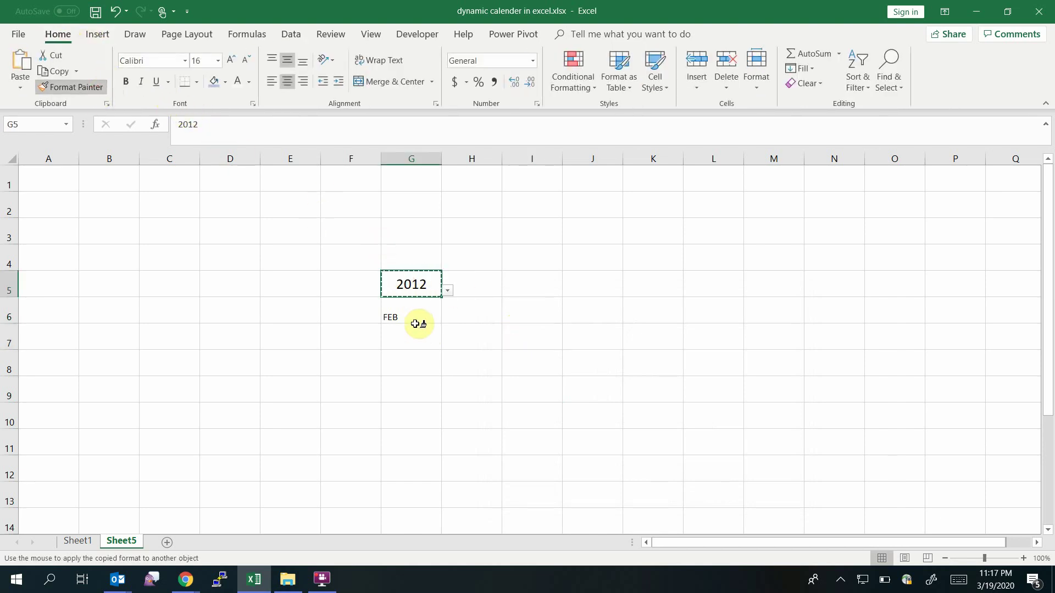
pyautogui.click(416, 322)
pyautogui.click(529, 357)
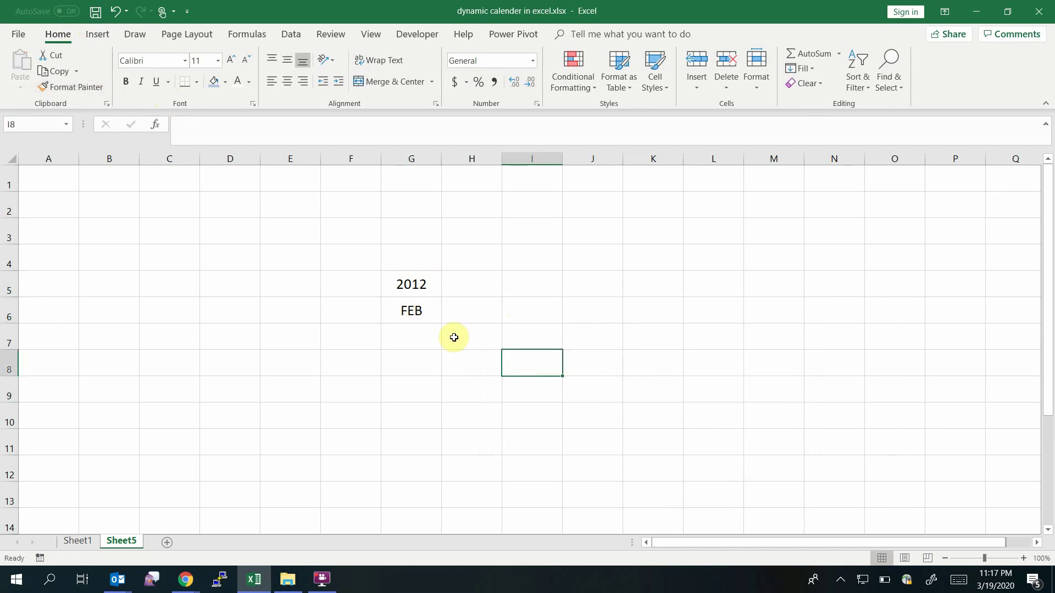
# Browse the month list in G6 on Sheet5 and set the month to APR.
pyautogui.click(431, 296)
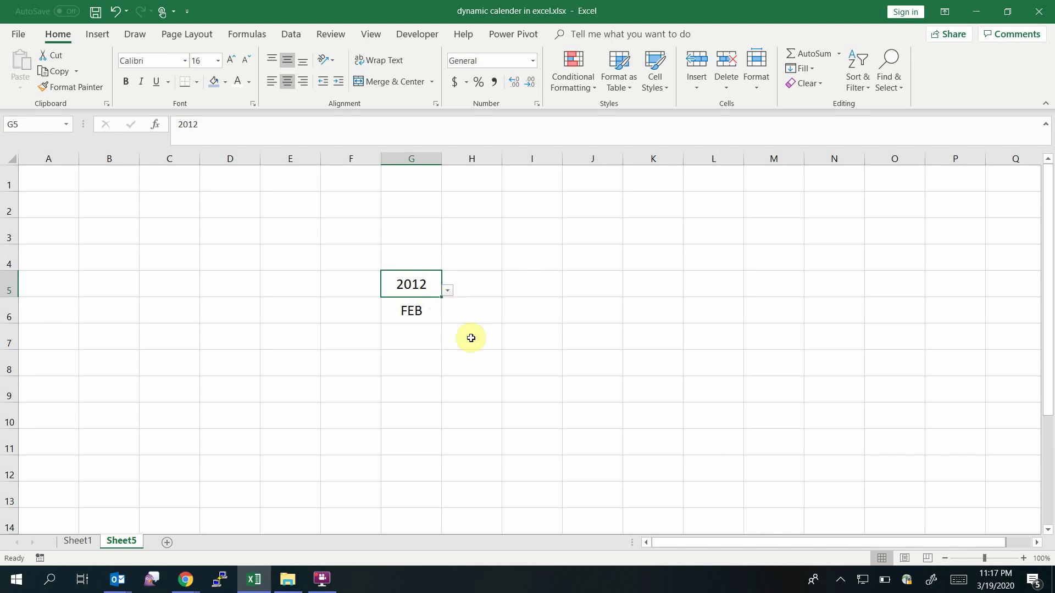
pyautogui.click(428, 319)
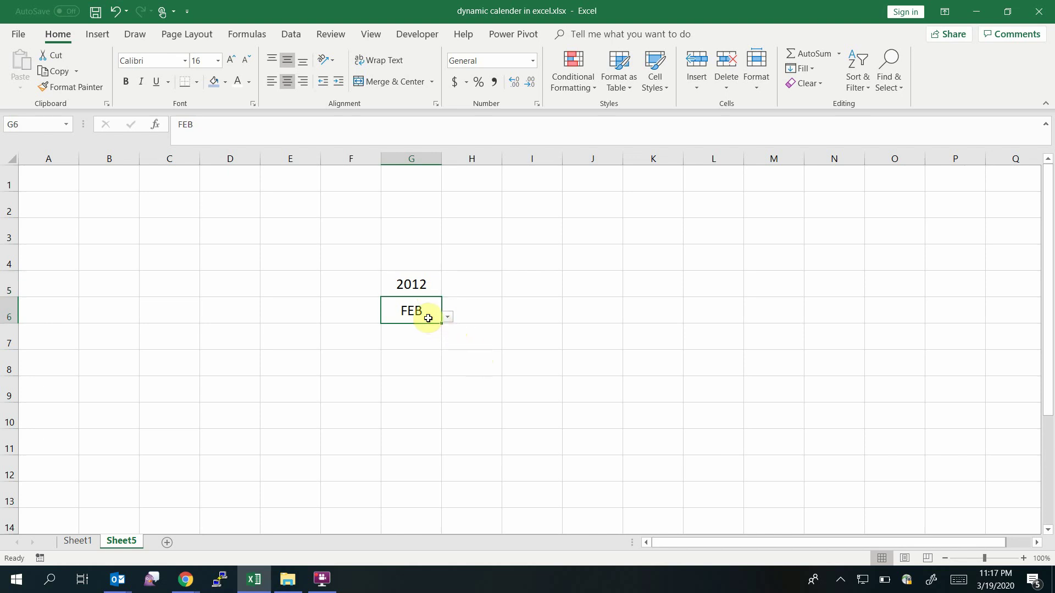
pyautogui.click(448, 317)
pyautogui.click(439, 365)
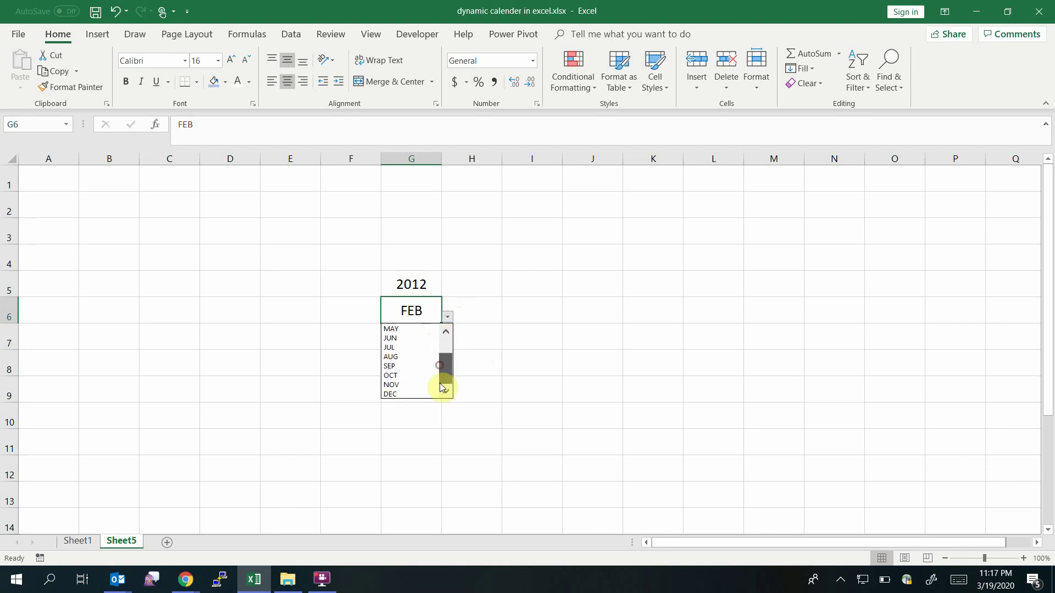
pyautogui.click(446, 346)
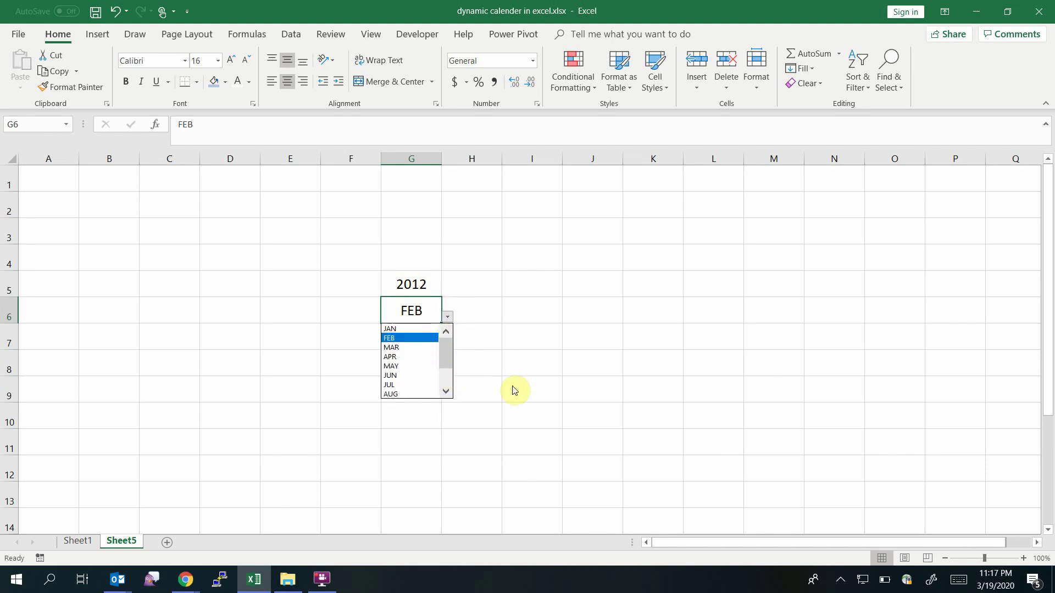
pyautogui.click(422, 314)
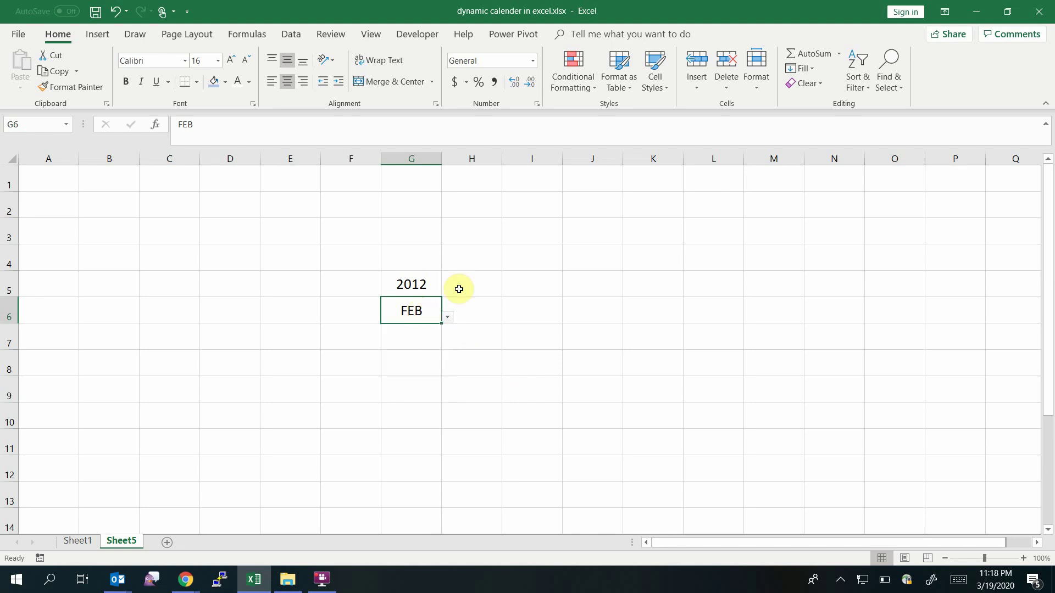
pyautogui.click(448, 317)
pyautogui.click(427, 350)
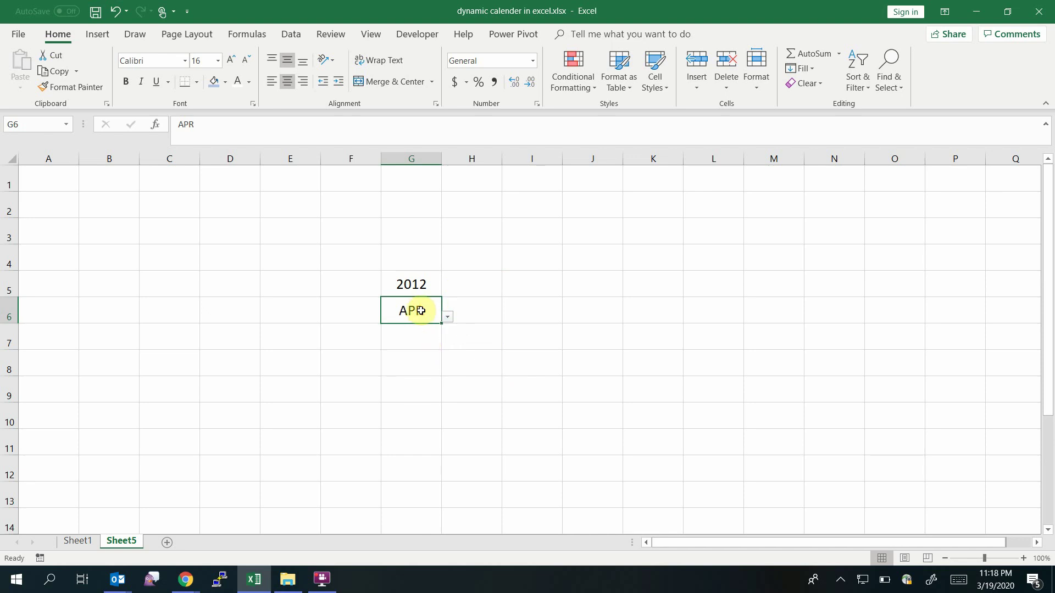
# Try to enter the unlisted value "mon" in G6 to test its validation, and cancel the entry.
pyautogui.write('mon')
pyautogui.press('Return')
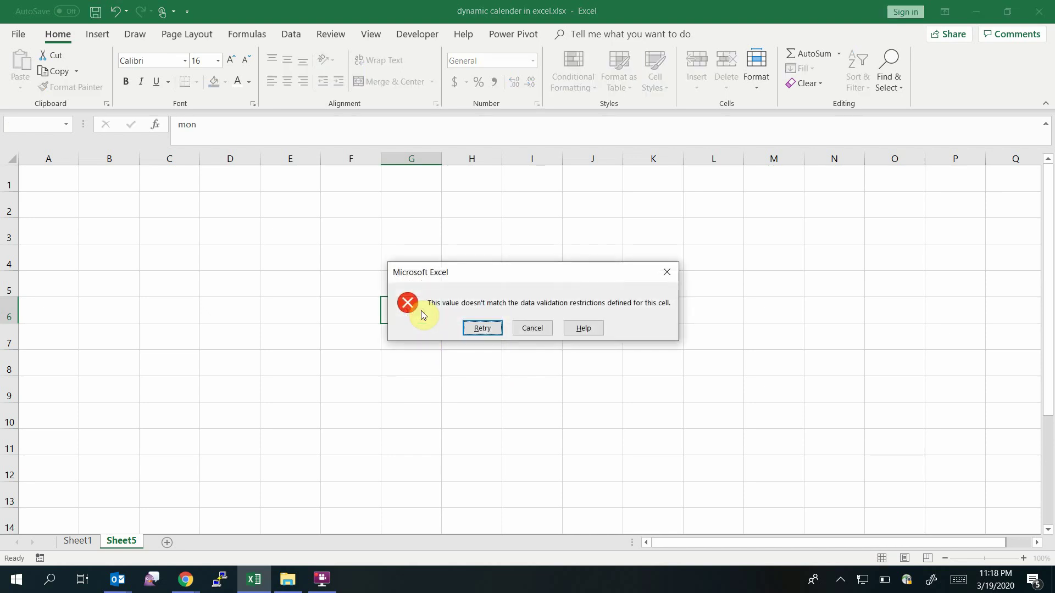
pyautogui.click(519, 328)
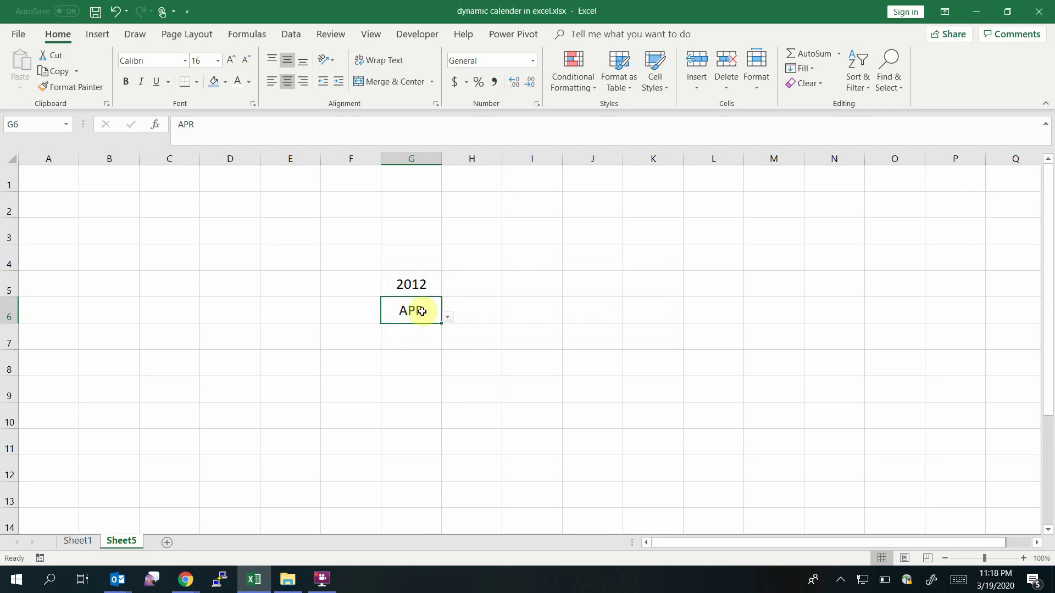
# Set the month in G6 to the valid list entry FEB.
pyautogui.write('FEB')
pyautogui.press('Return')
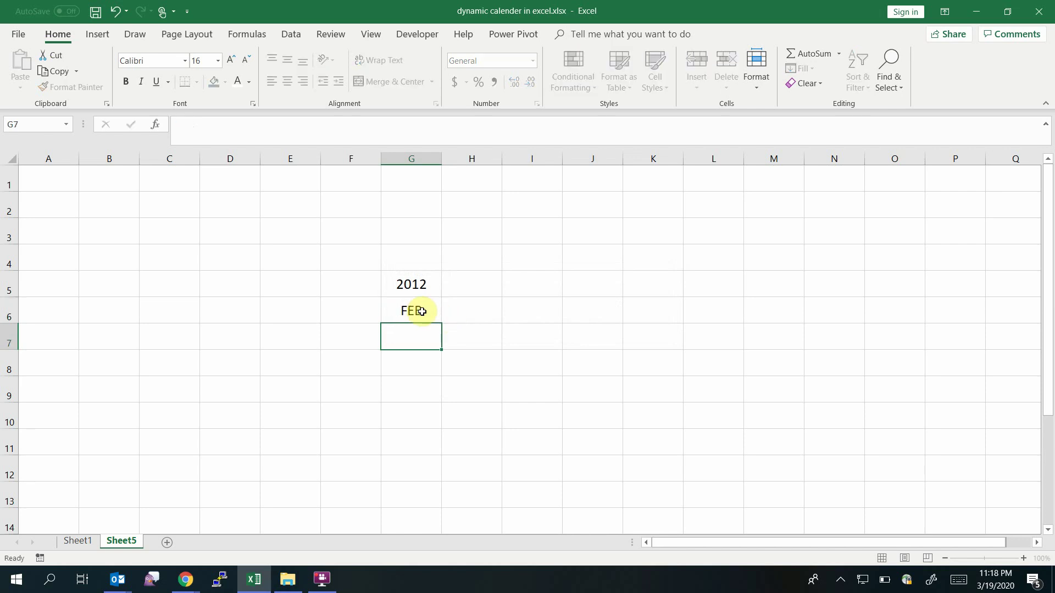
pyautogui.click(437, 310)
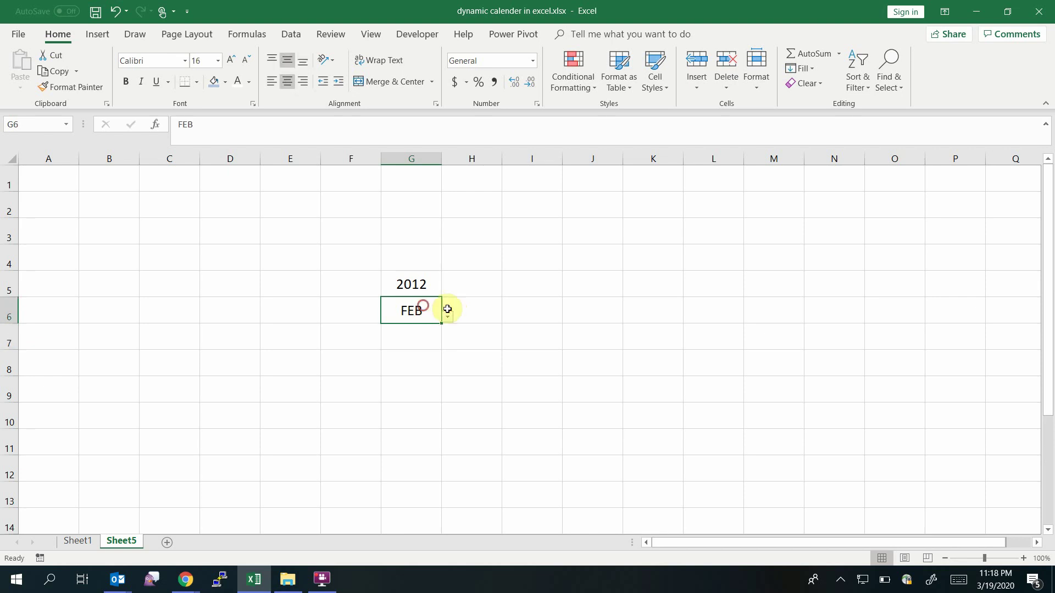
pyautogui.click(454, 302)
# Browse the year list in G5 without choosing another year.
pyautogui.click(414, 282)
pyautogui.click(446, 287)
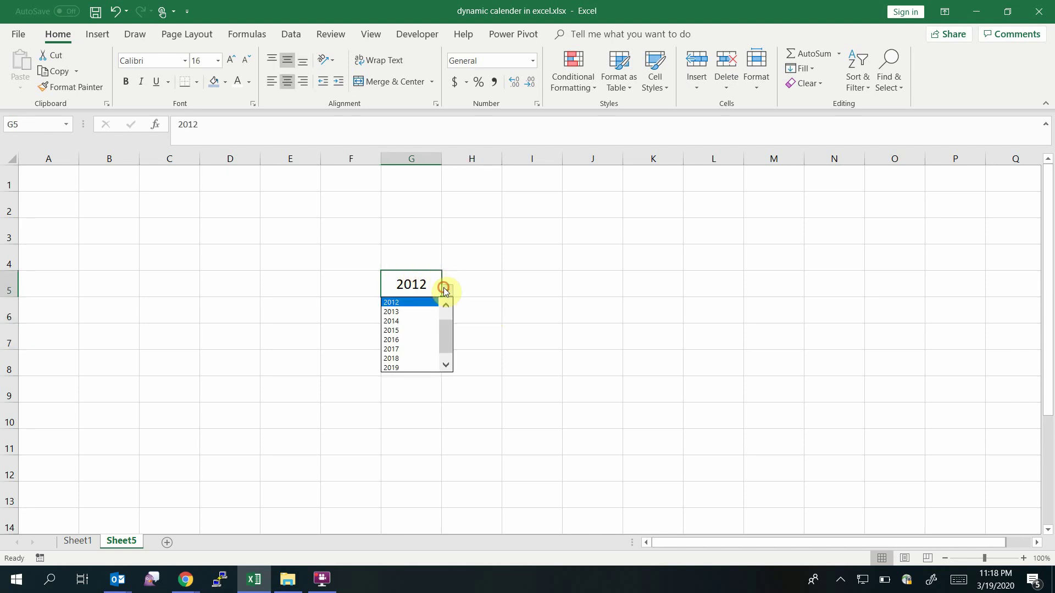
pyautogui.click(445, 365)
pyautogui.click(498, 358)
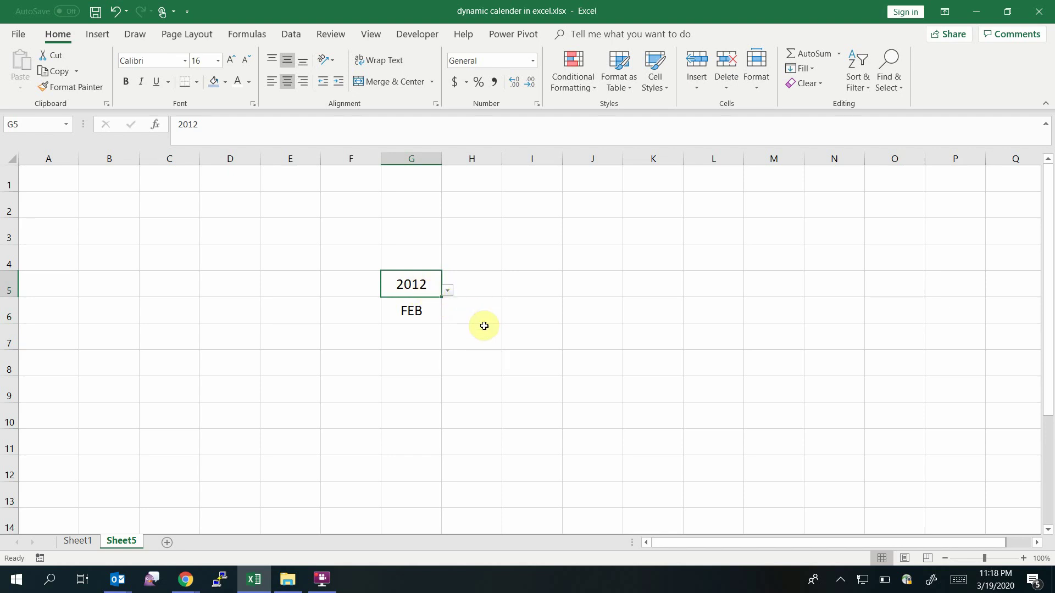
pyautogui.click(454, 360)
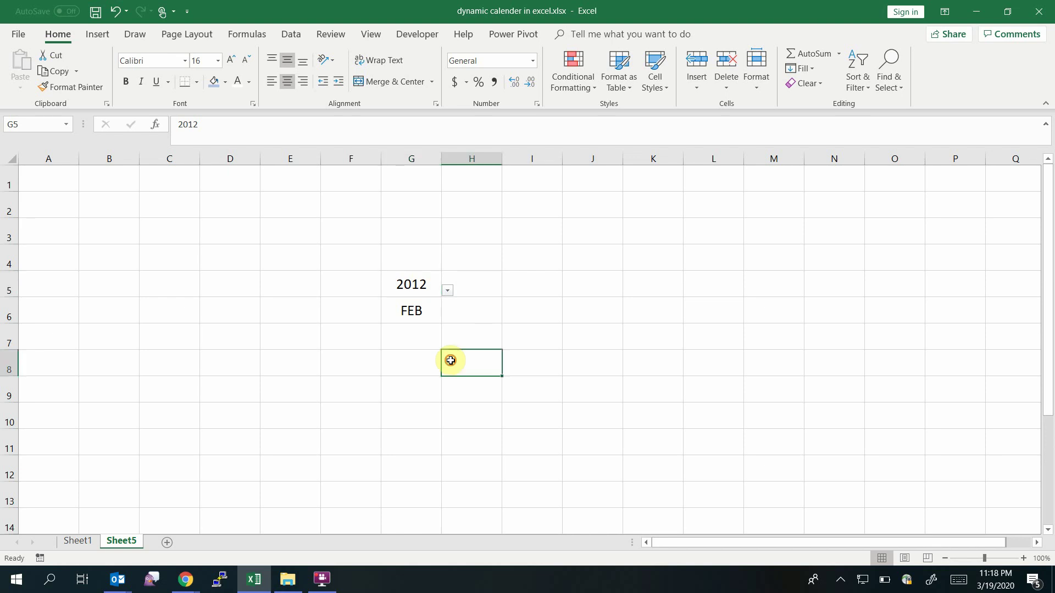
# Copy the "First Day" and "Day of the week" headings from Sheet1 and paste them into Sheet5 starting at G2.
pyautogui.click(77, 544)
pyautogui.click(387, 232)
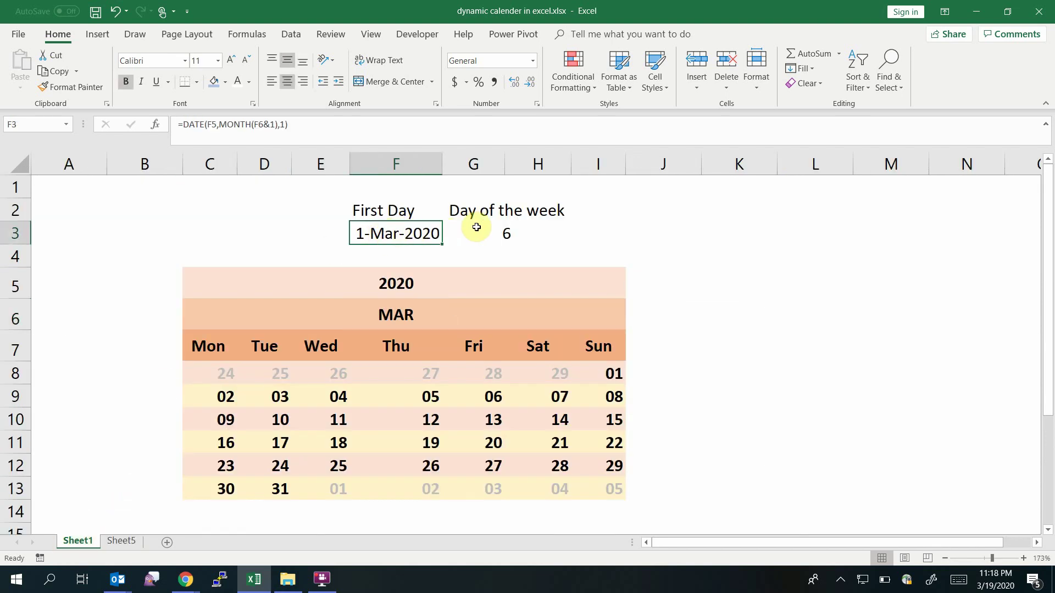
pyautogui.moveTo(477, 226); pyautogui.dragTo(505, 233)
pyautogui.moveTo(384, 211); pyautogui.dragTo(461, 207)
pyautogui.hotkey('ctrl', 'c')
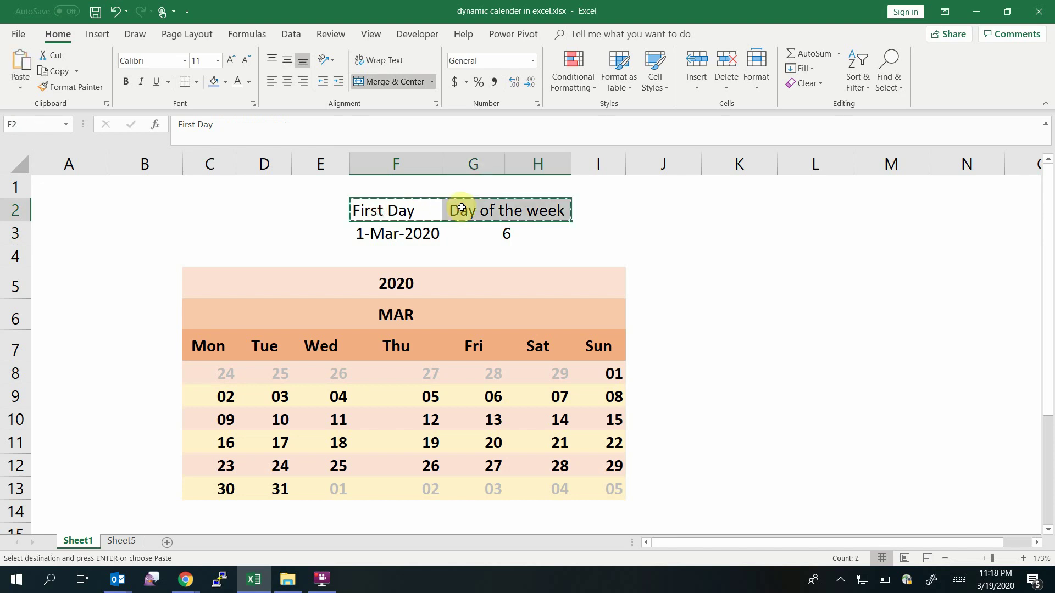
pyautogui.click(122, 541)
pyautogui.click(416, 206)
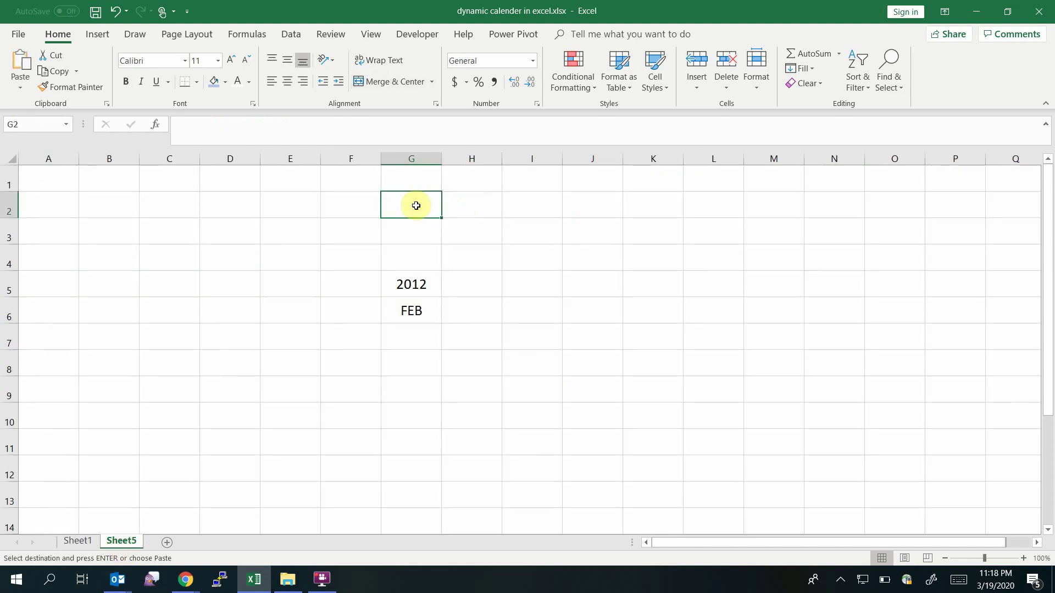
pyautogui.hotkey('ctrl', 'v')
pyautogui.click(514, 273)
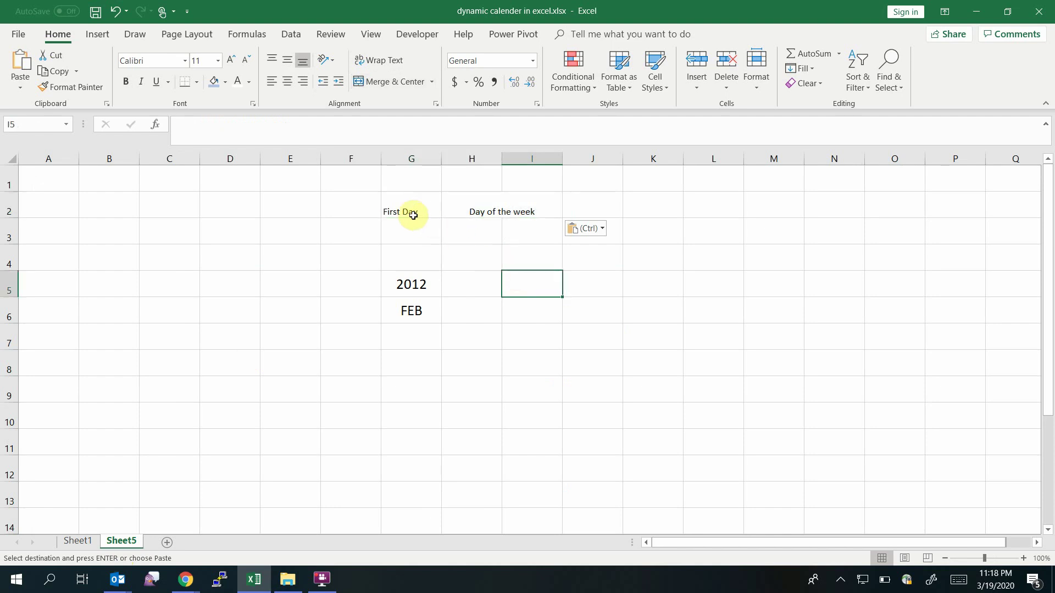
# Copy the formatting of year cell G5 onto the headings in row 2 and autofit the widths of columns G and H.
pyautogui.click(401, 229)
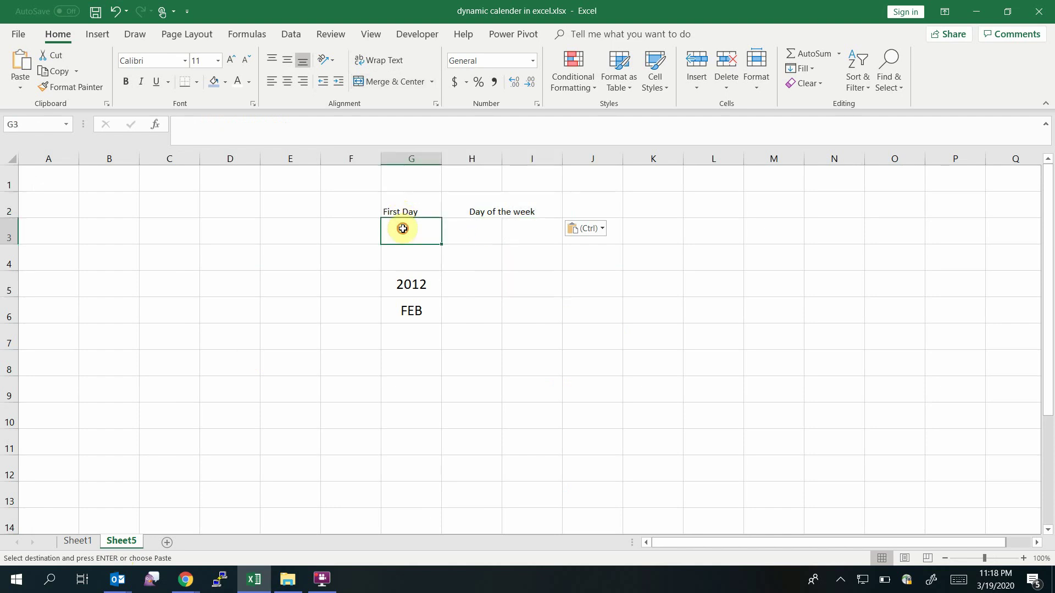
pyautogui.click(409, 284)
pyautogui.click(71, 87)
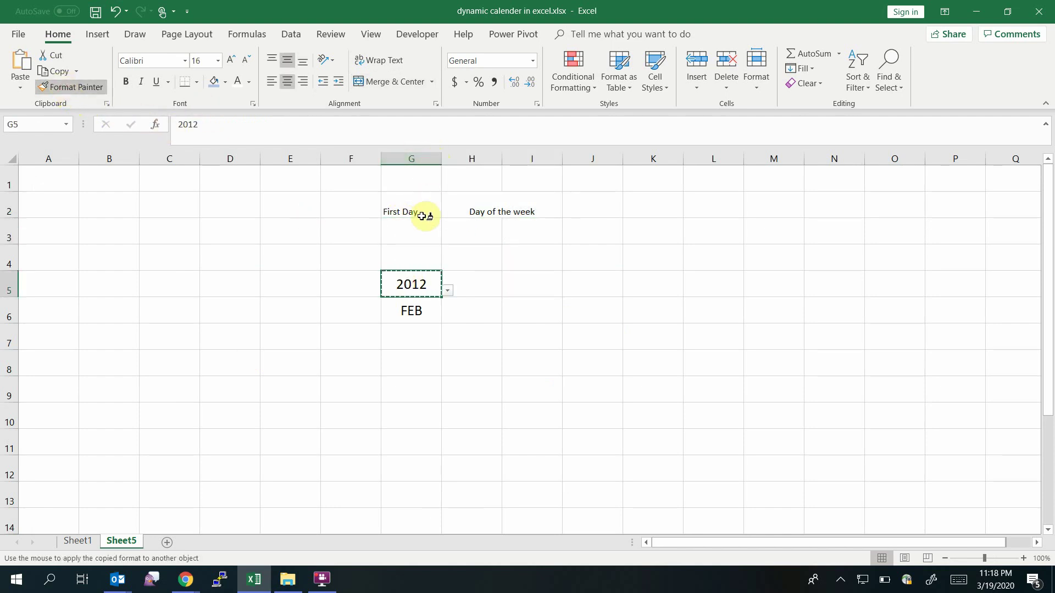
pyautogui.moveTo(422, 216); pyautogui.dragTo(527, 211)
pyautogui.click(423, 239)
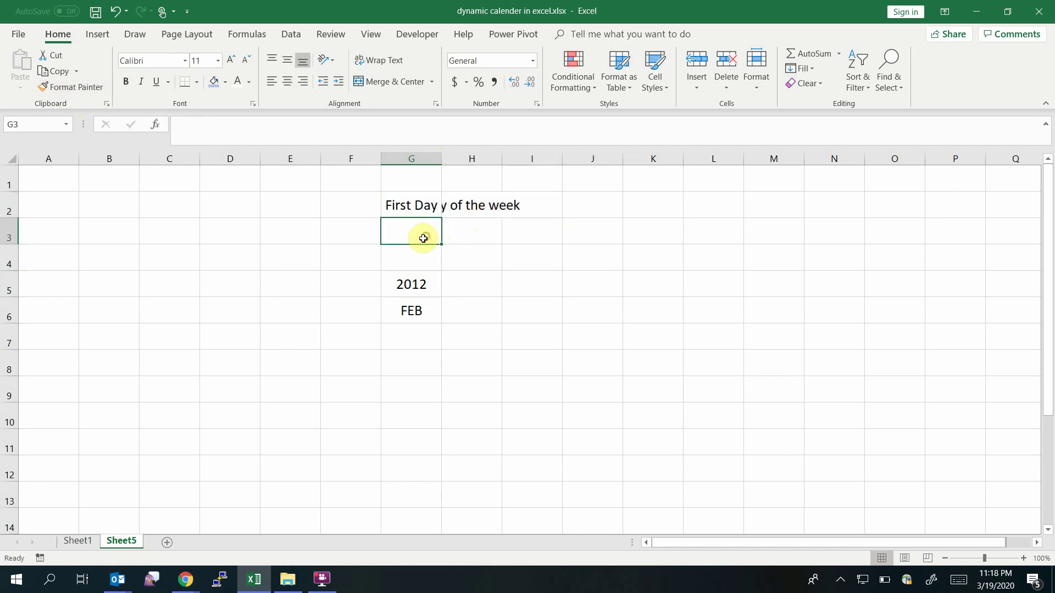
pyautogui.doubleClick(442, 158)
pyautogui.doubleClick(500, 157)
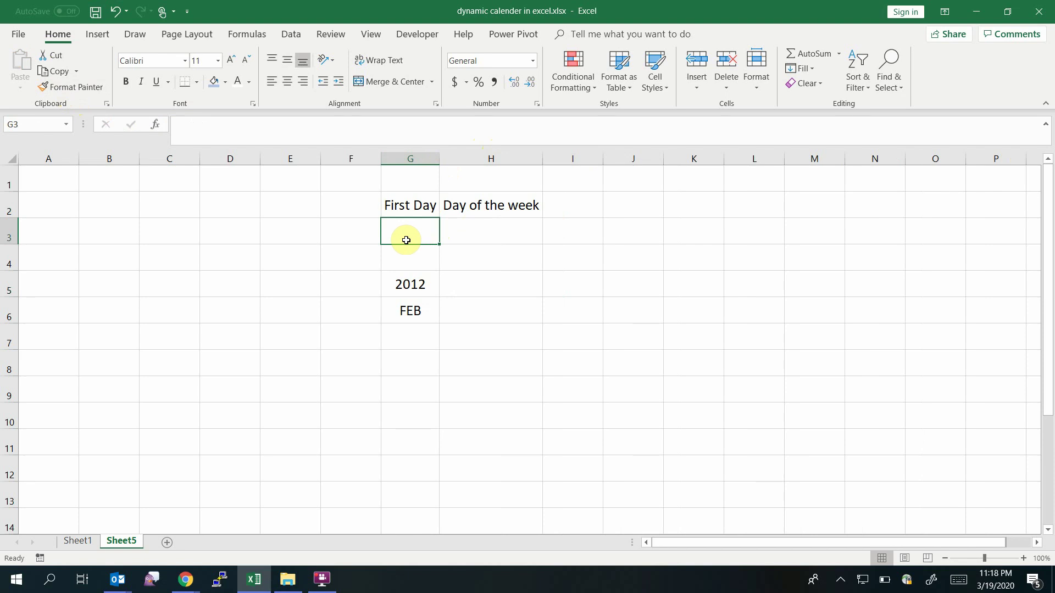
# Enter the formula =DATE(G5,MONTH(G6&1),1) in G3 under First Day to build the month's first date from the selected year and month.
pyautogui.click(412, 283)
pyautogui.click(412, 311)
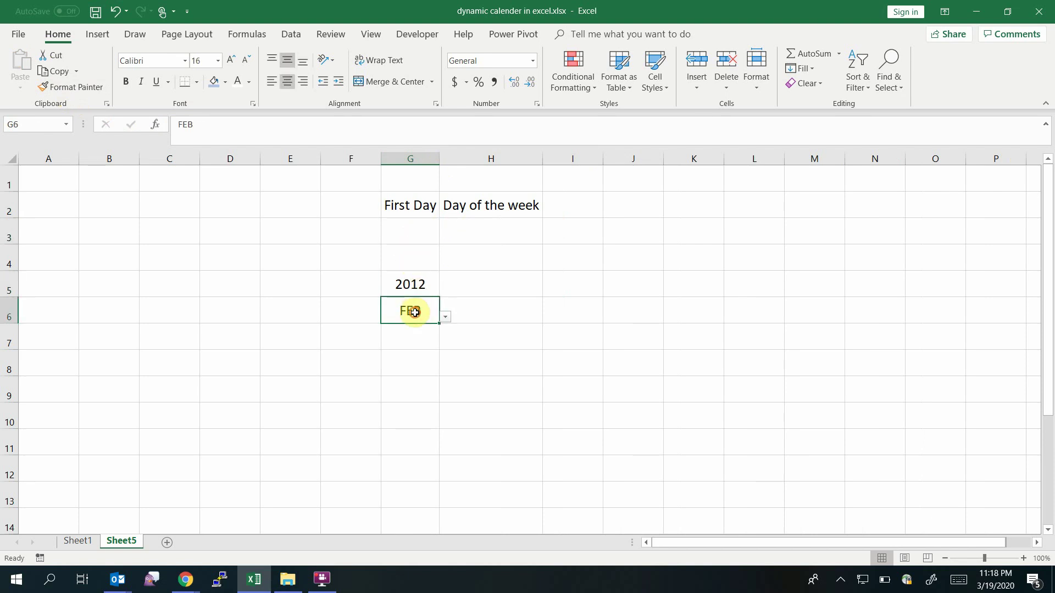
pyautogui.click(408, 235)
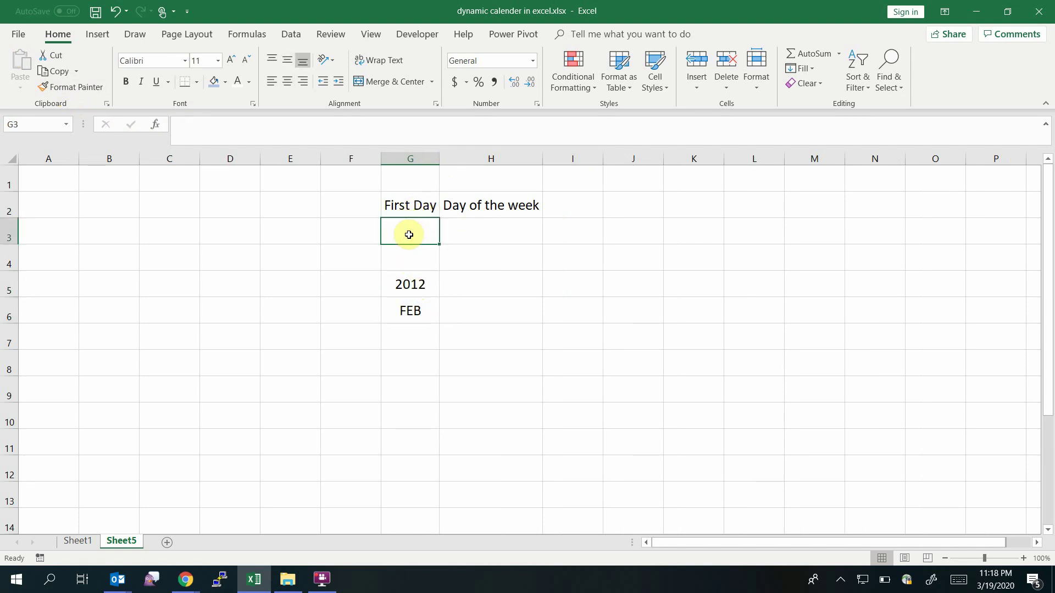
pyautogui.write('=DATE')
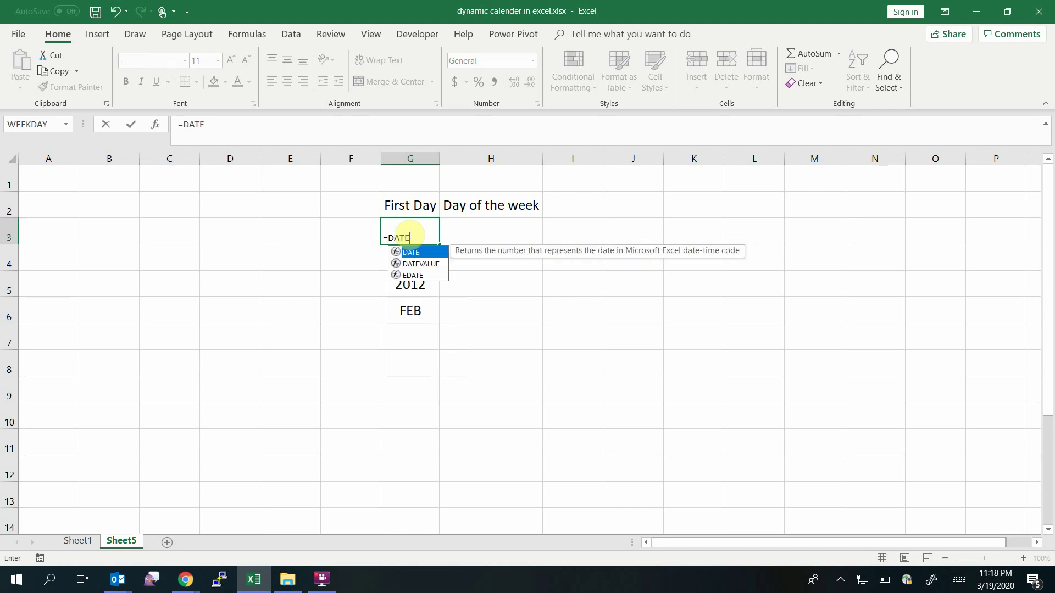
pyautogui.write('(')
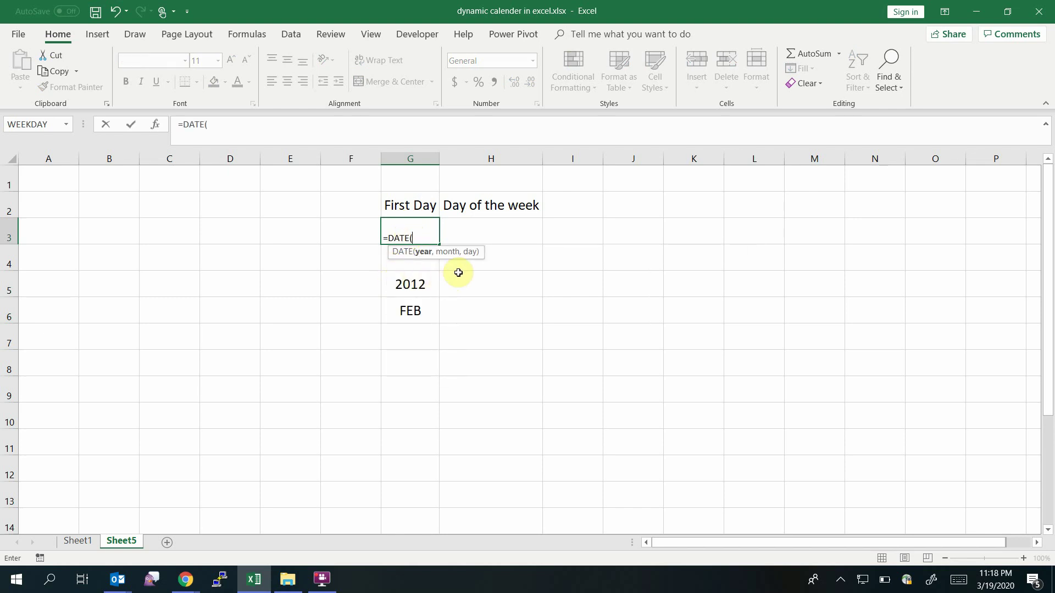
pyautogui.click(422, 281)
pyautogui.write(',')
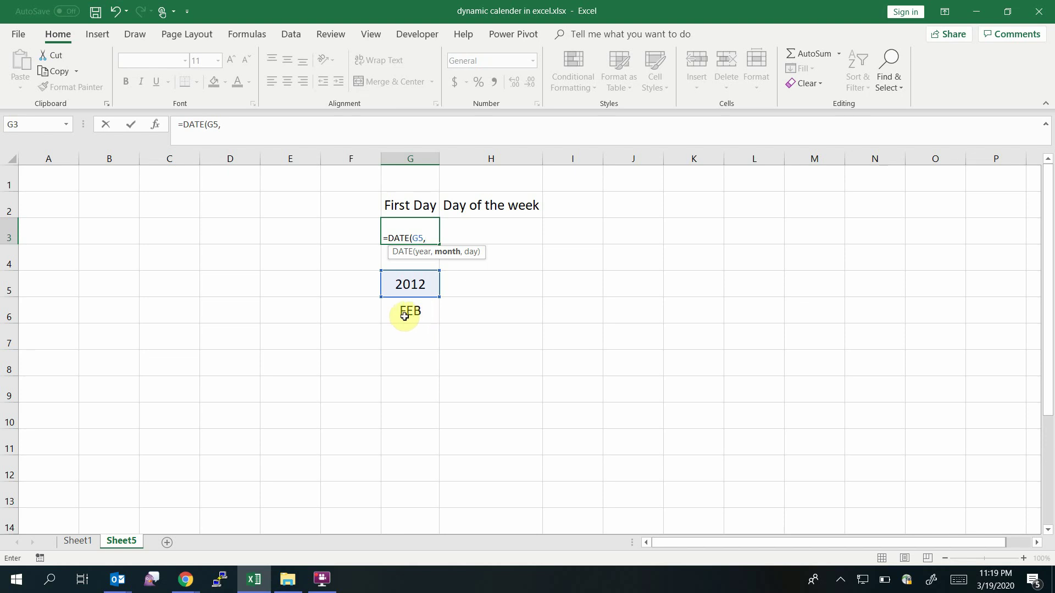
pyautogui.write('MON')
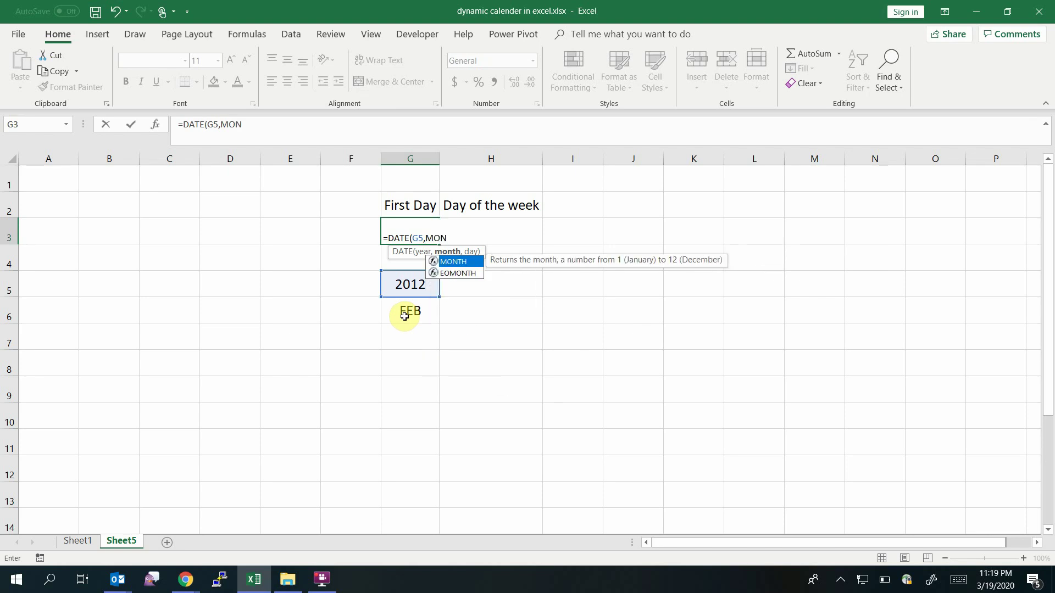
pyautogui.write('TH(')
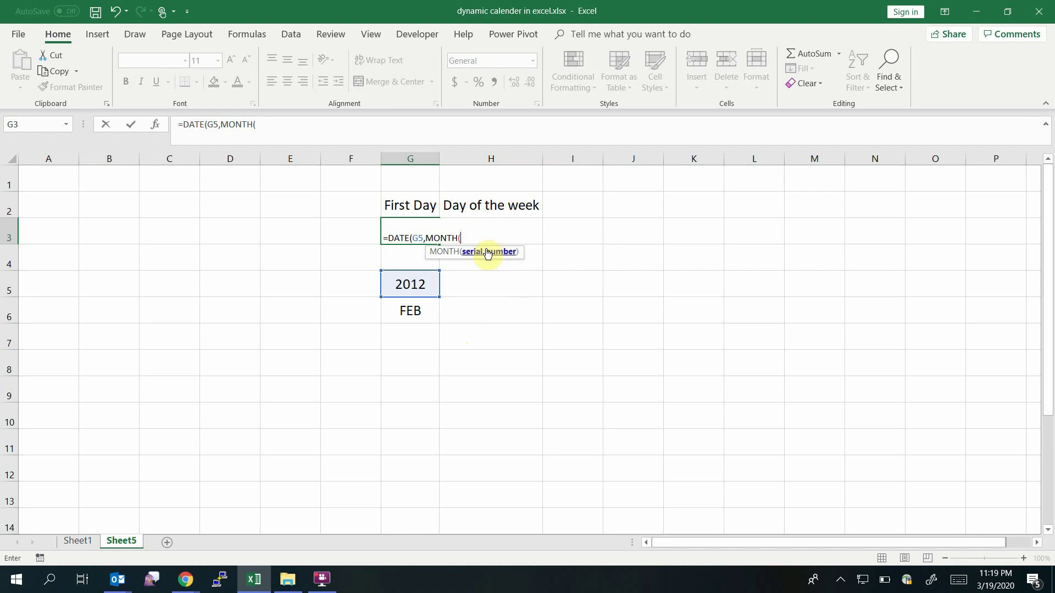
pyautogui.click(415, 312)
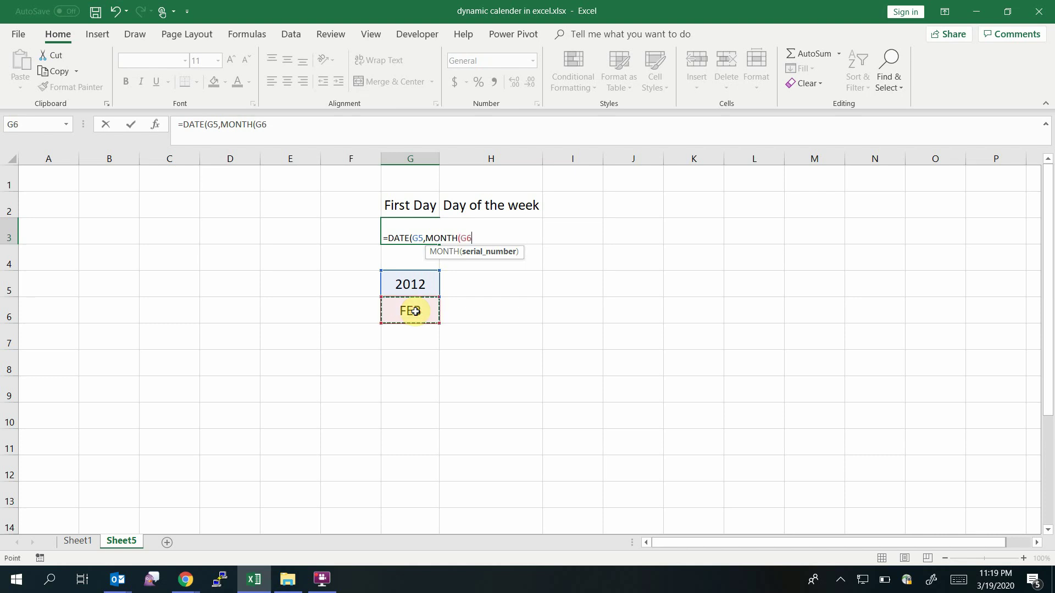
pyautogui.write('&1')
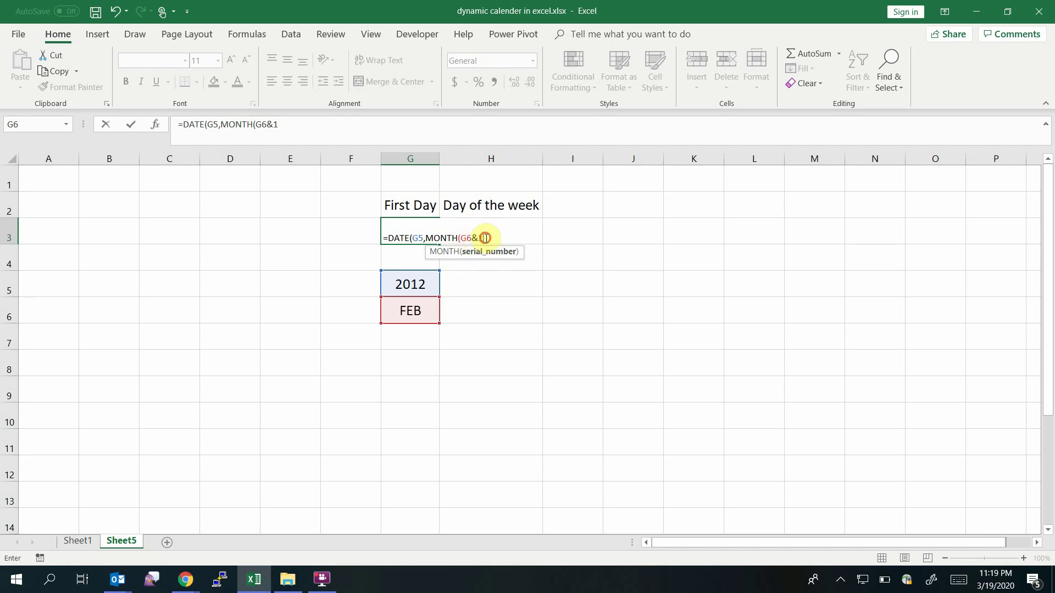
pyautogui.moveTo(483, 237); pyautogui.dragTo(461, 238)
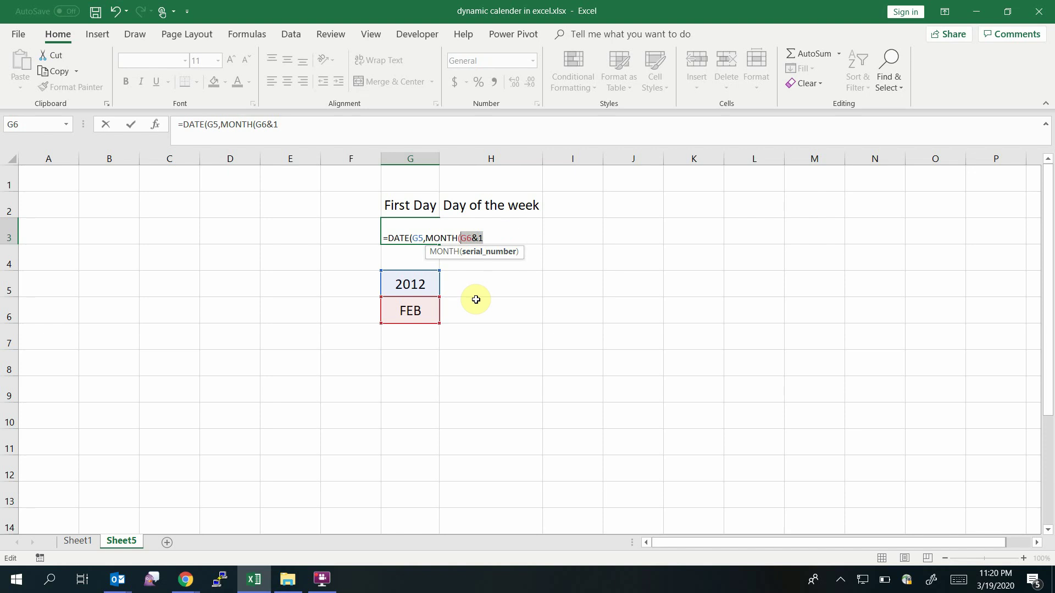
pyautogui.click(493, 233)
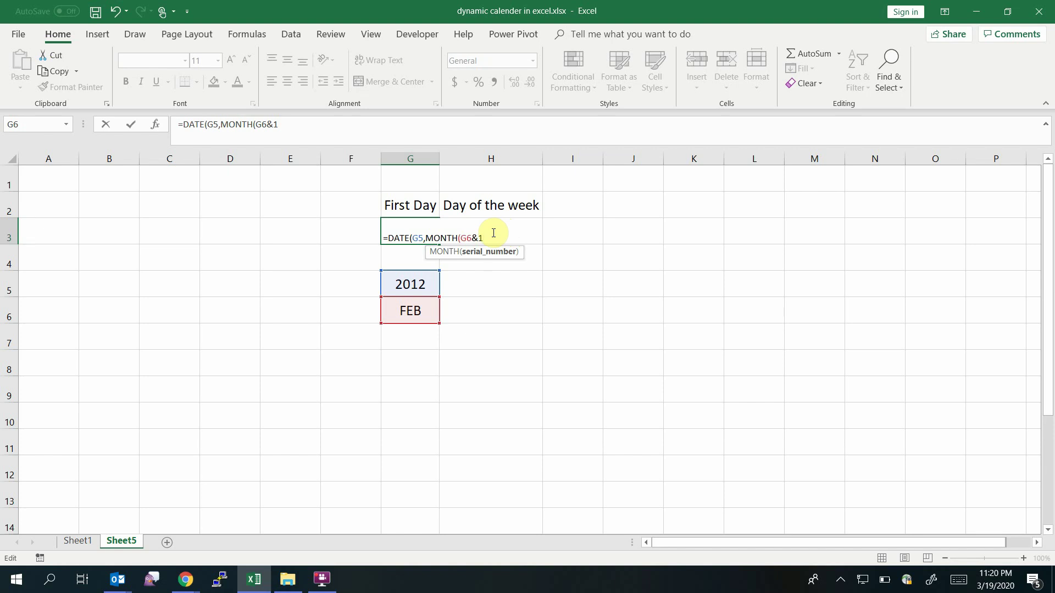
pyautogui.write(')')
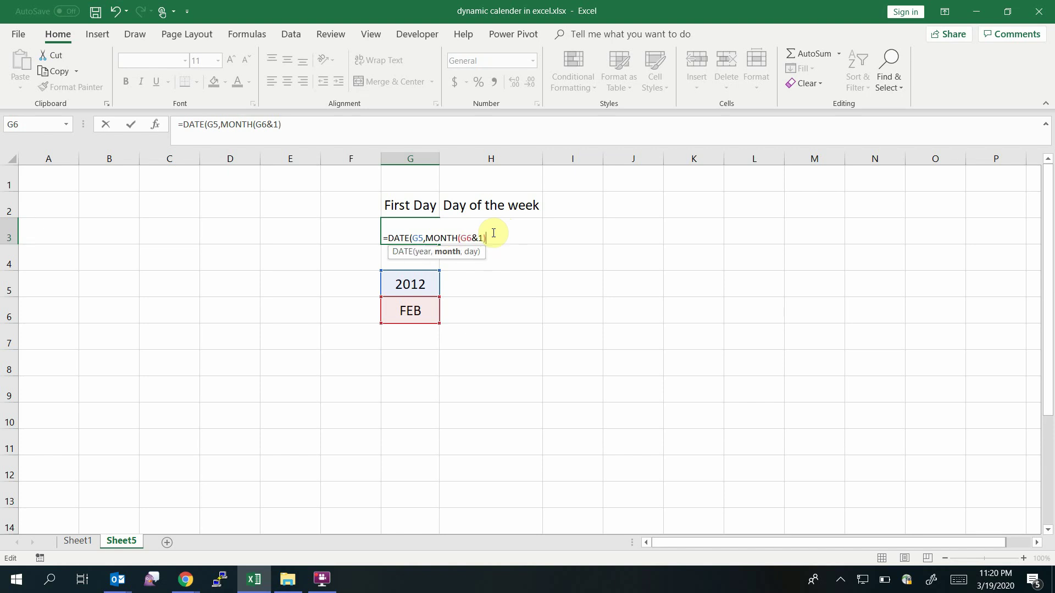
pyautogui.write(',1)')
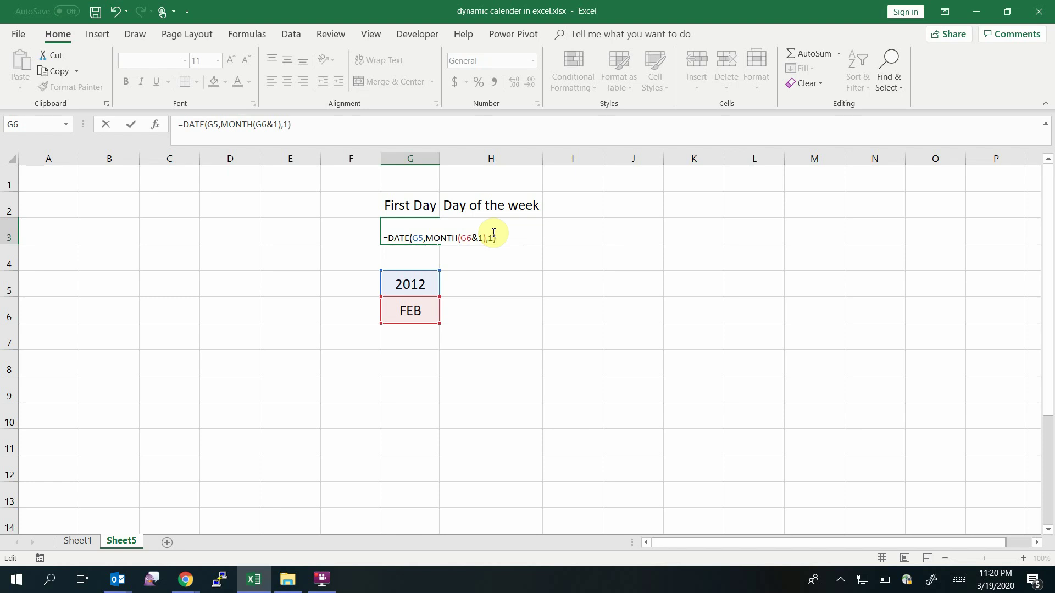
pyautogui.press('Return')
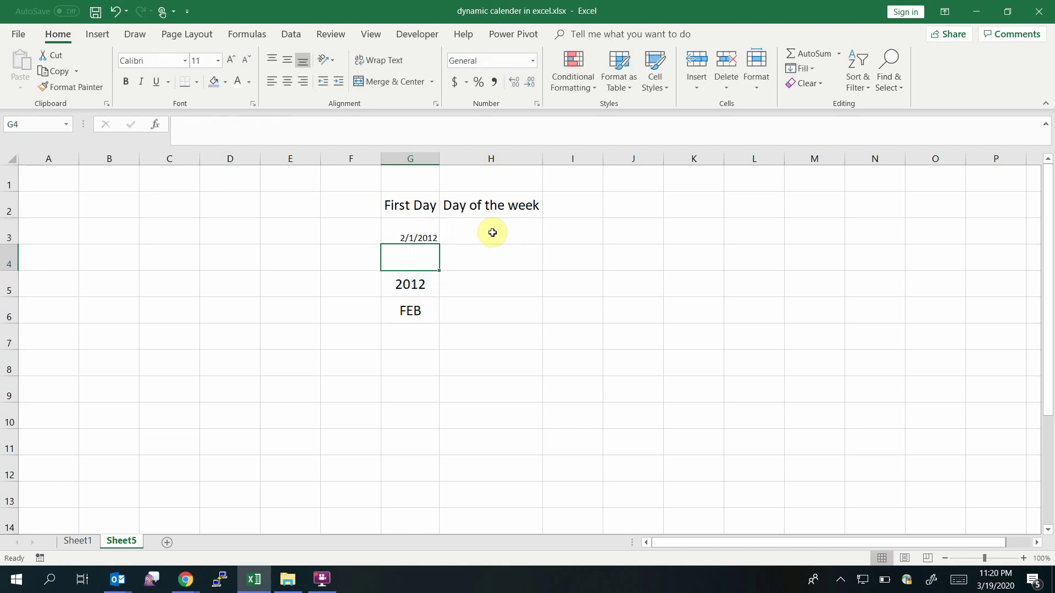
pyautogui.press('Up')
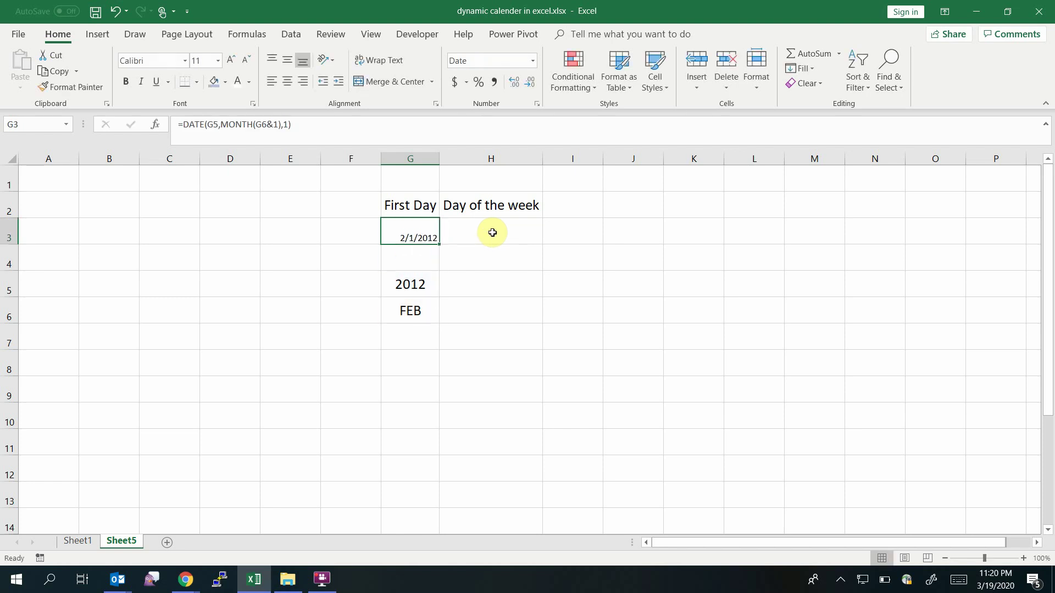
# Format the First Day date in G3 with the 14-Mar-12 date type that shows a two-digit day, as in 01-Feb-12.
pyautogui.click(411, 291)
pyautogui.moveTo(412, 291); pyautogui.dragTo(412, 309)
pyautogui.click(417, 235)
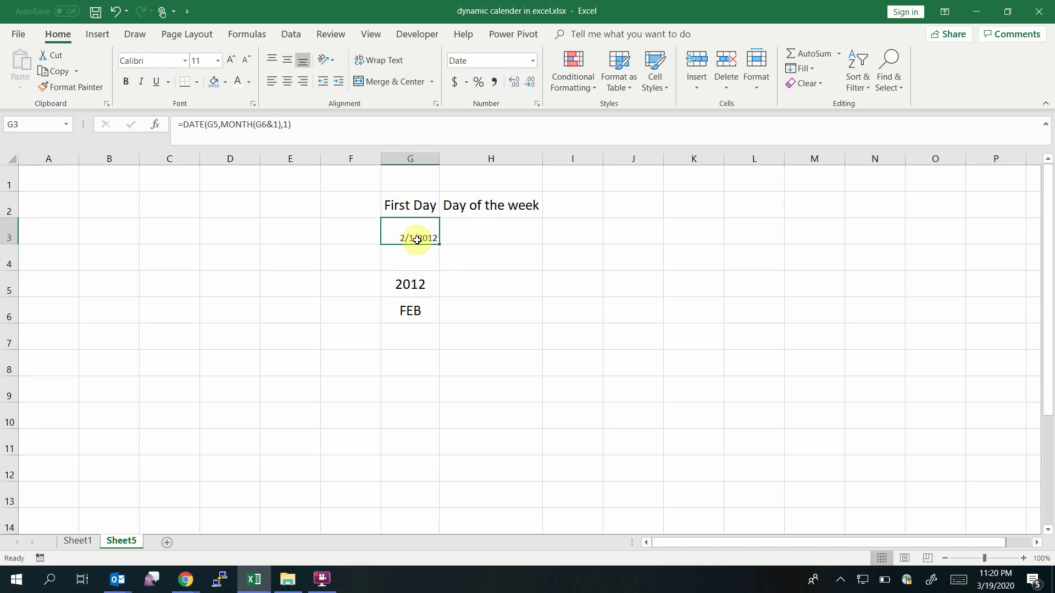
pyautogui.rightClick(417, 240)
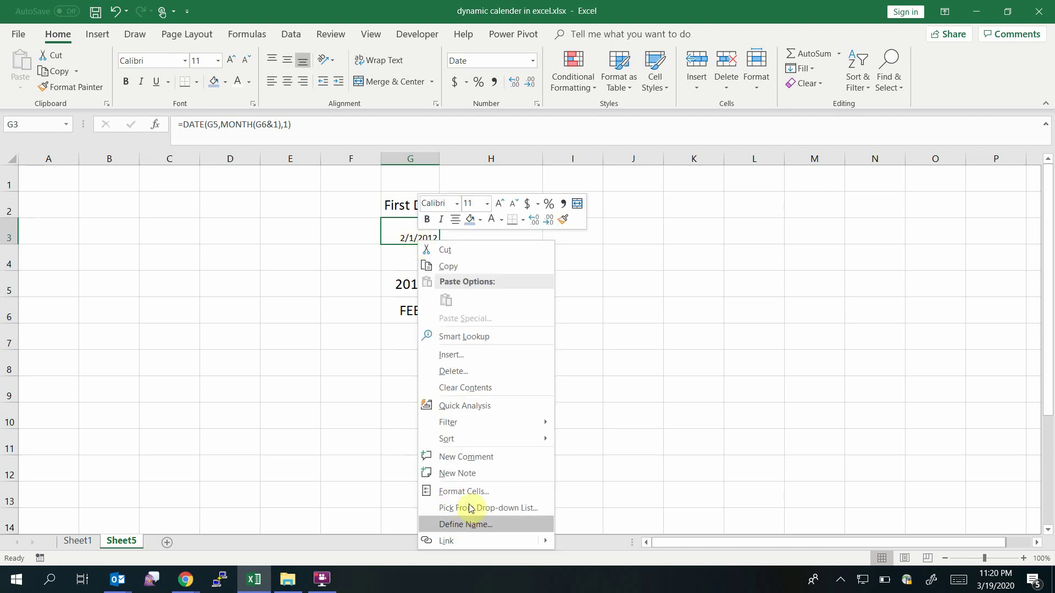
pyautogui.click(470, 490)
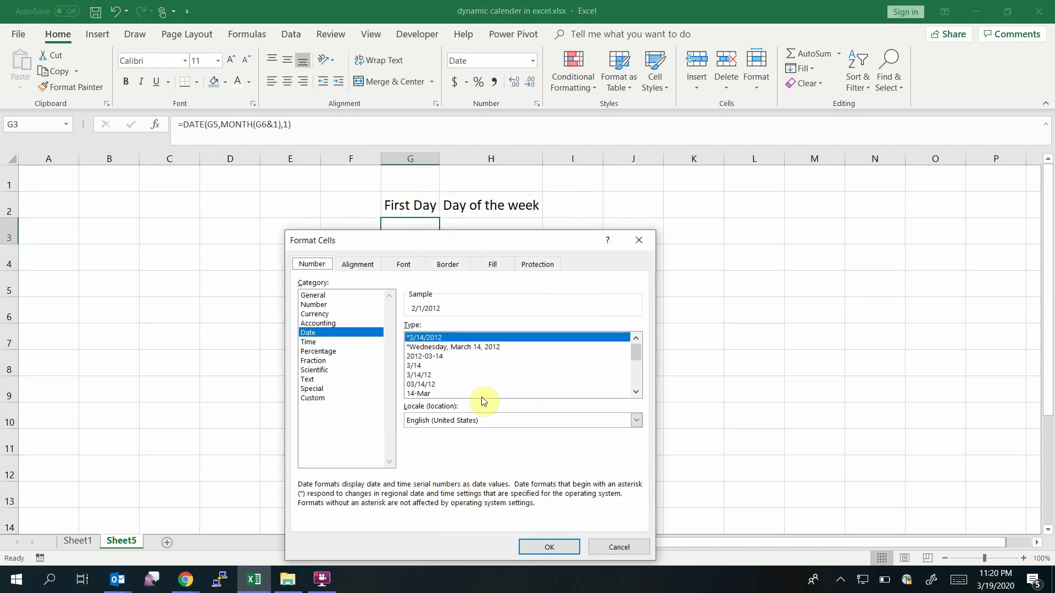
pyautogui.moveTo(636, 352); pyautogui.dragTo(635, 381)
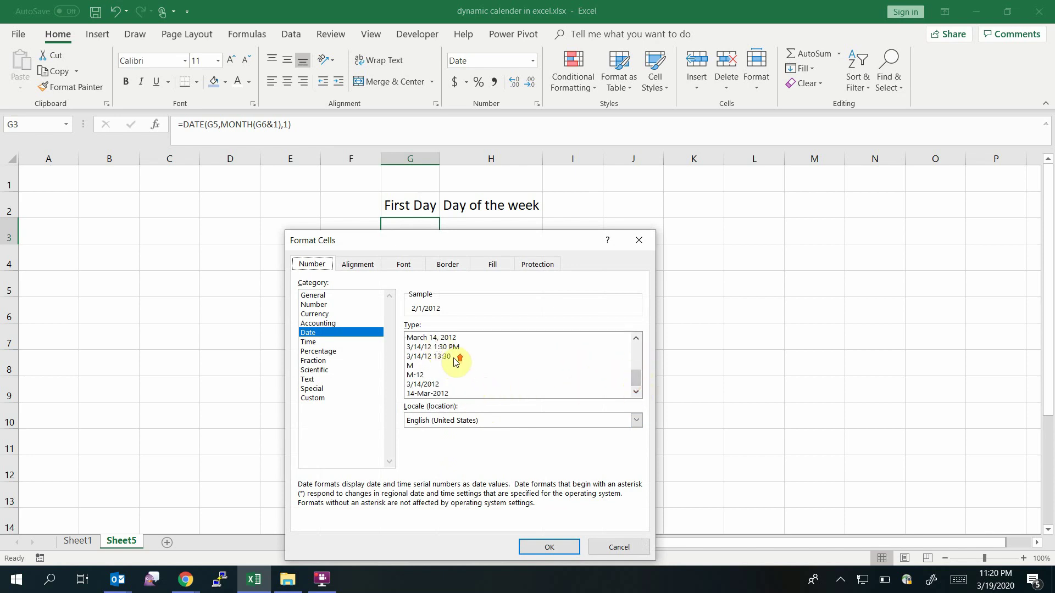
pyautogui.click(636, 337)
pyautogui.click(636, 338)
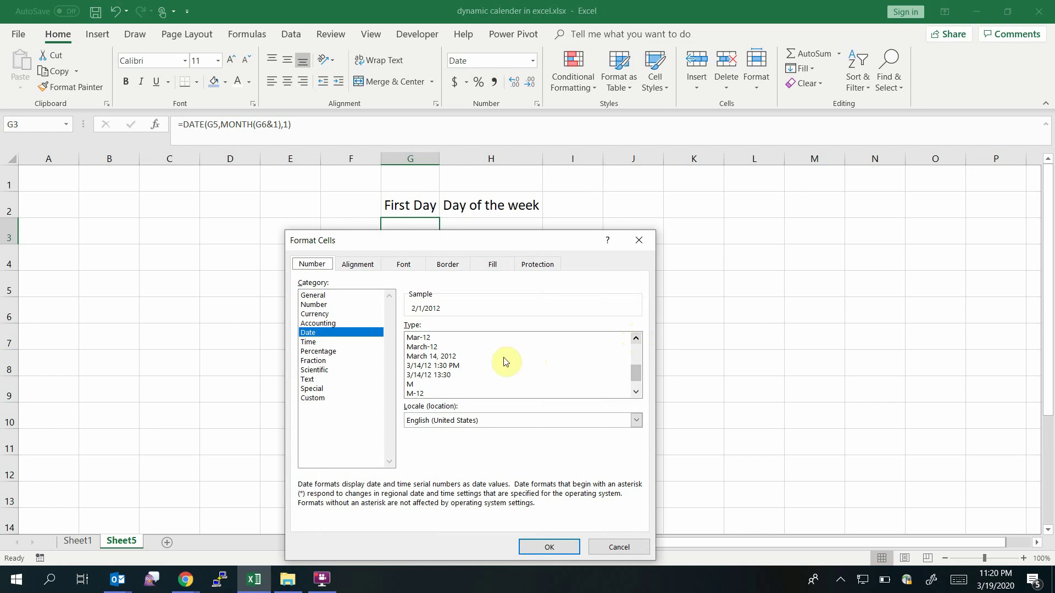
pyautogui.click(639, 339)
pyautogui.click(640, 338)
pyautogui.click(639, 338)
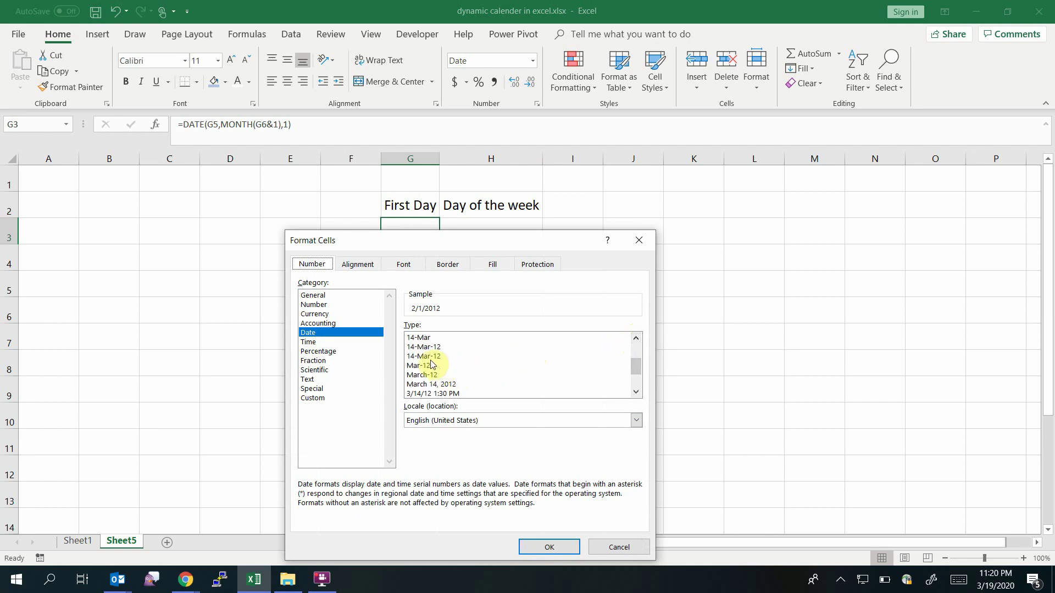
pyautogui.click(636, 338)
pyautogui.click(636, 338)
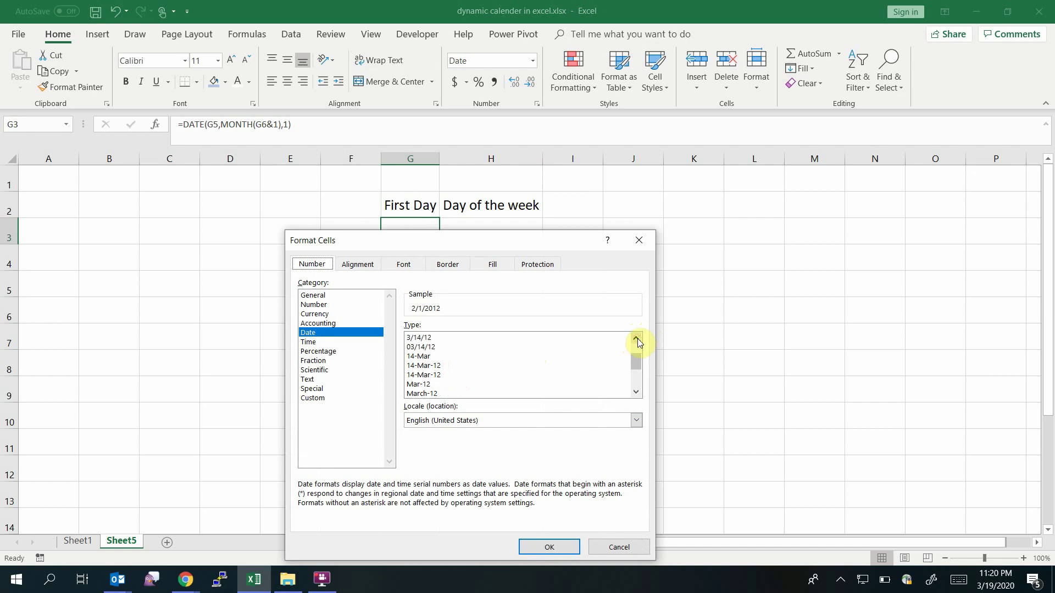
pyautogui.click(637, 339)
pyautogui.click(637, 339)
pyautogui.click(637, 339)
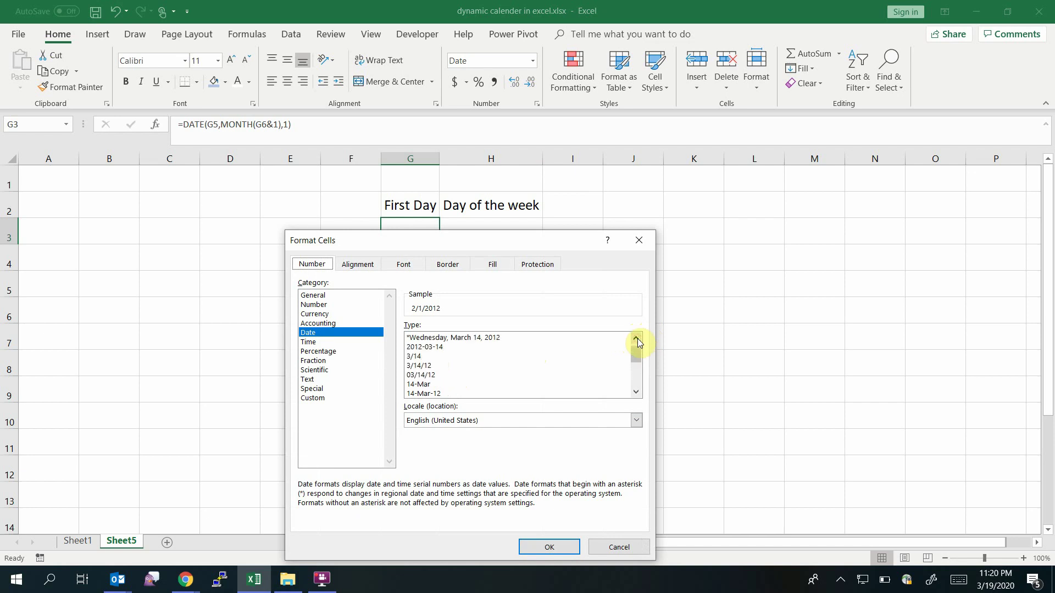
pyautogui.click(639, 378)
pyautogui.moveTo(637, 374); pyautogui.dragTo(638, 380)
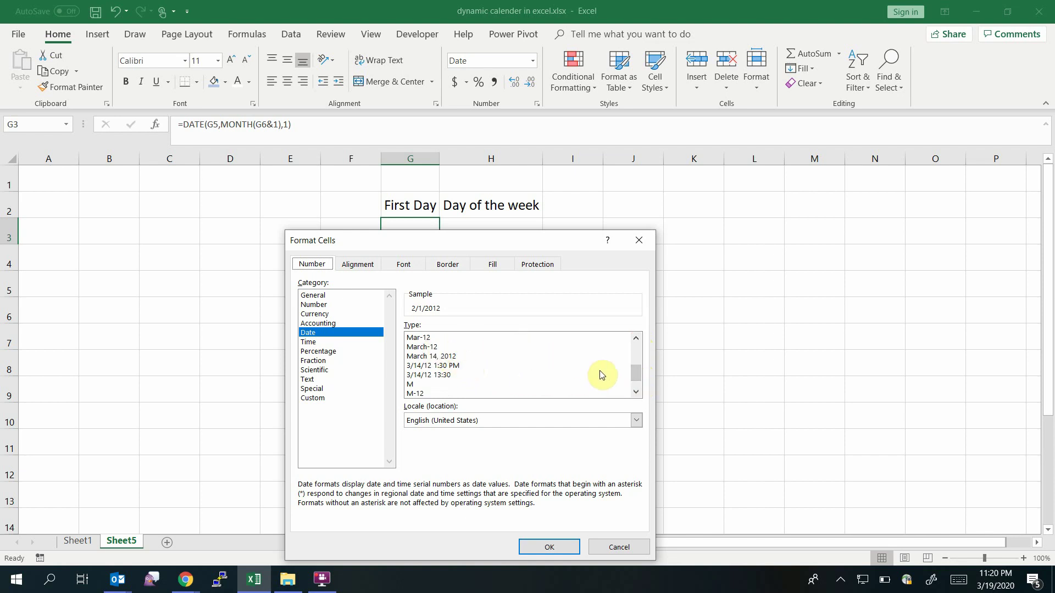
pyautogui.click(636, 391)
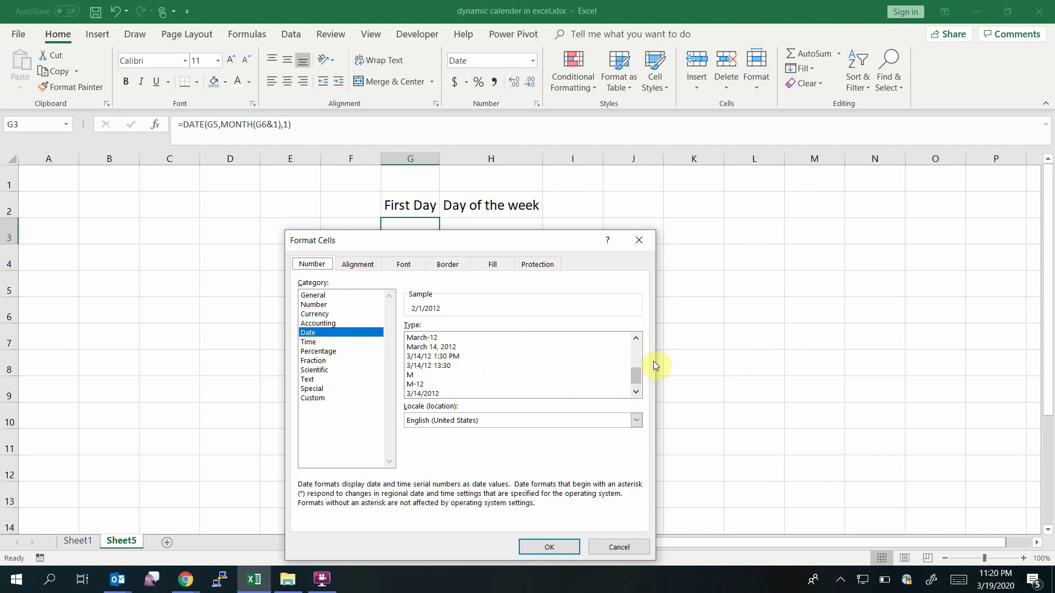
pyautogui.moveTo(638, 373); pyautogui.dragTo(635, 356)
pyautogui.click(431, 384)
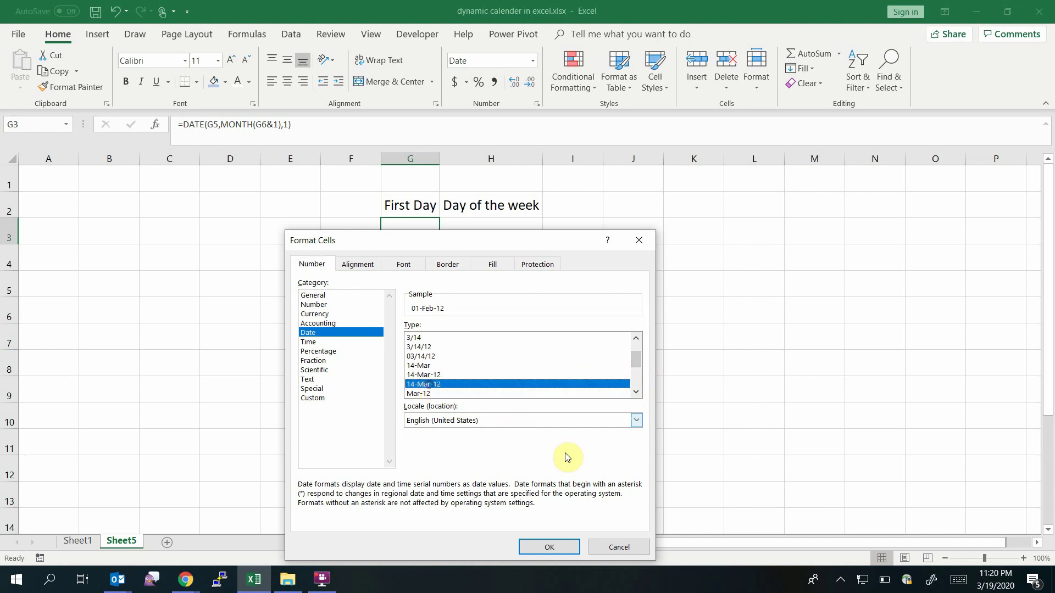
pyautogui.click(551, 547)
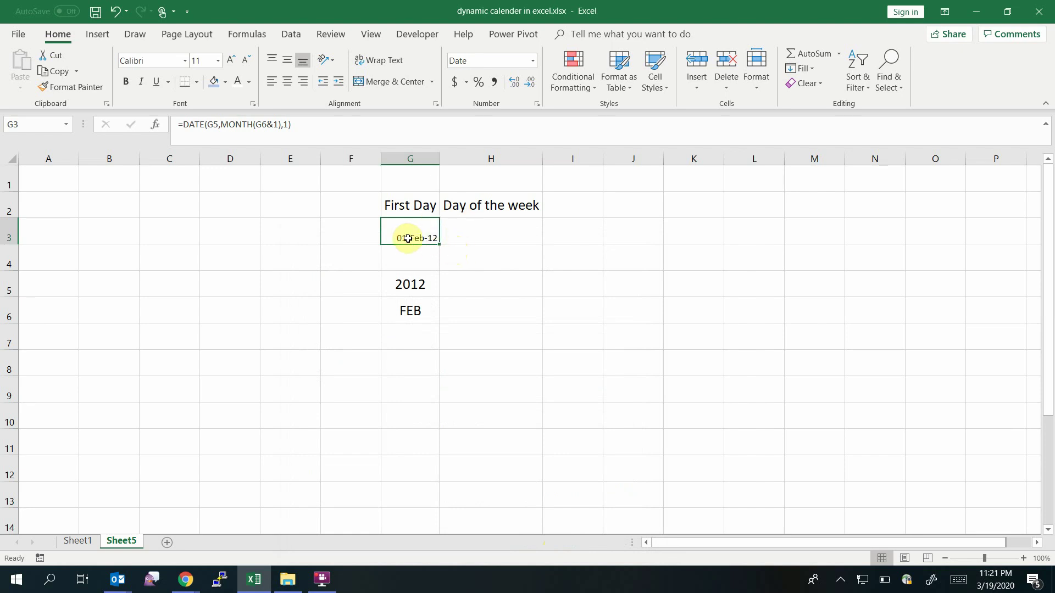
# Enter =WEEKDAY(G3,3) in H3 under Day of the week, using the return type that numbers Monday 0 through Sunday 6.
pyautogui.click(476, 229)
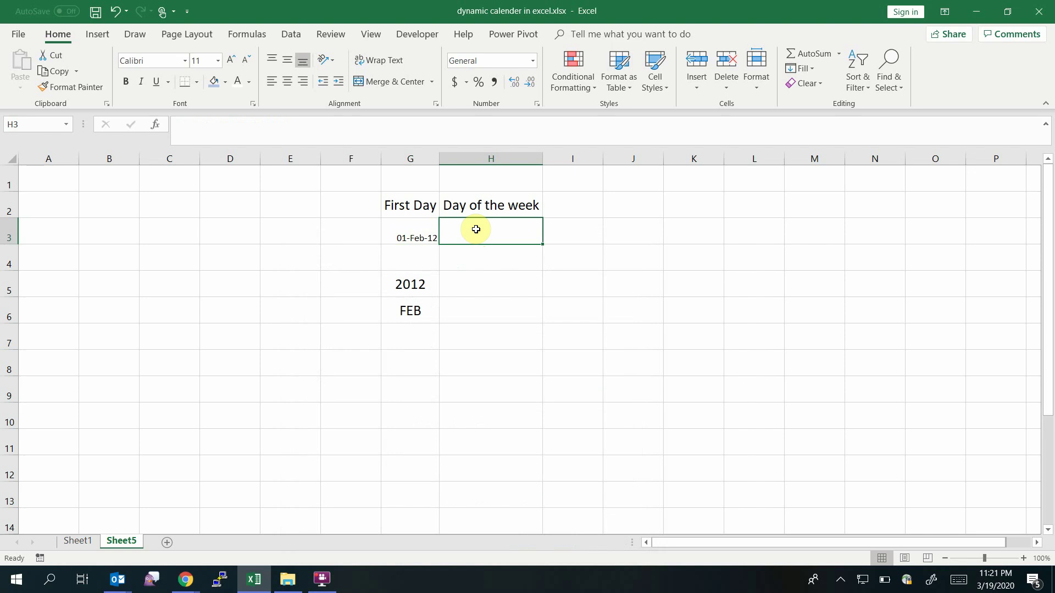
pyautogui.write('=WEEKDAY(')
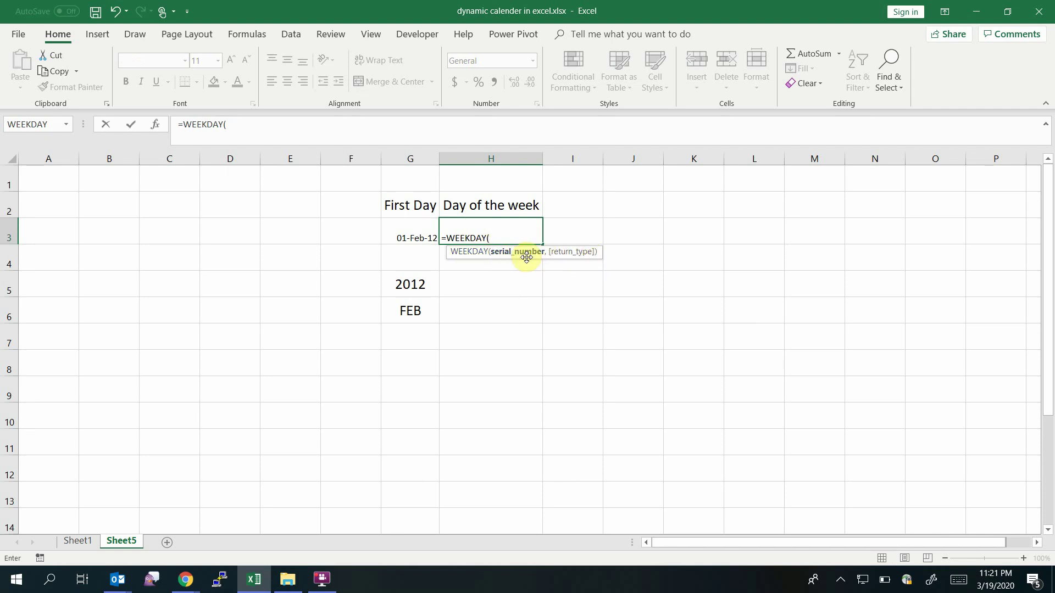
pyautogui.click(410, 234)
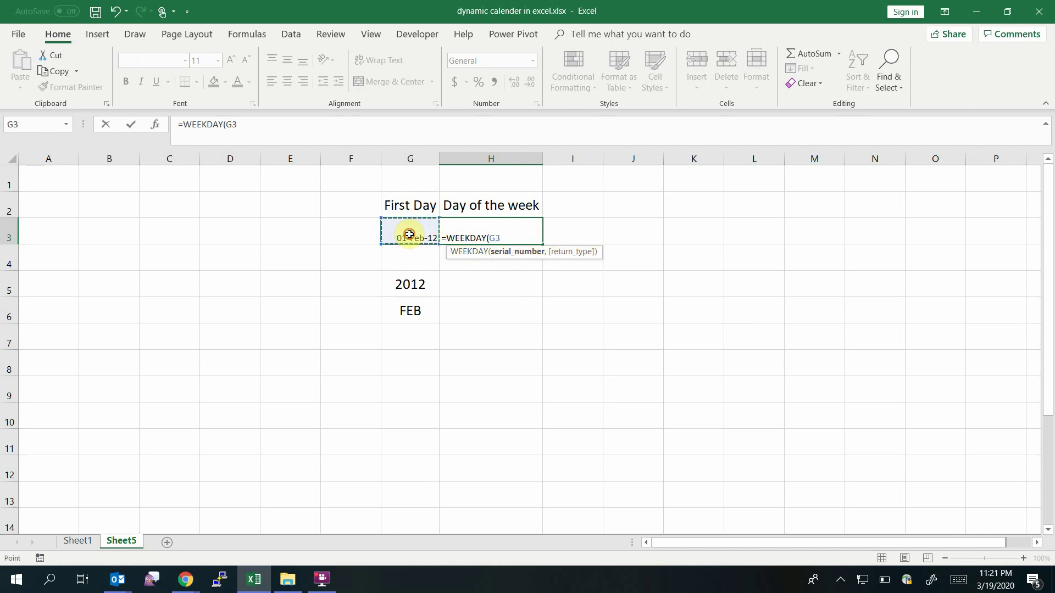
pyautogui.write(',')
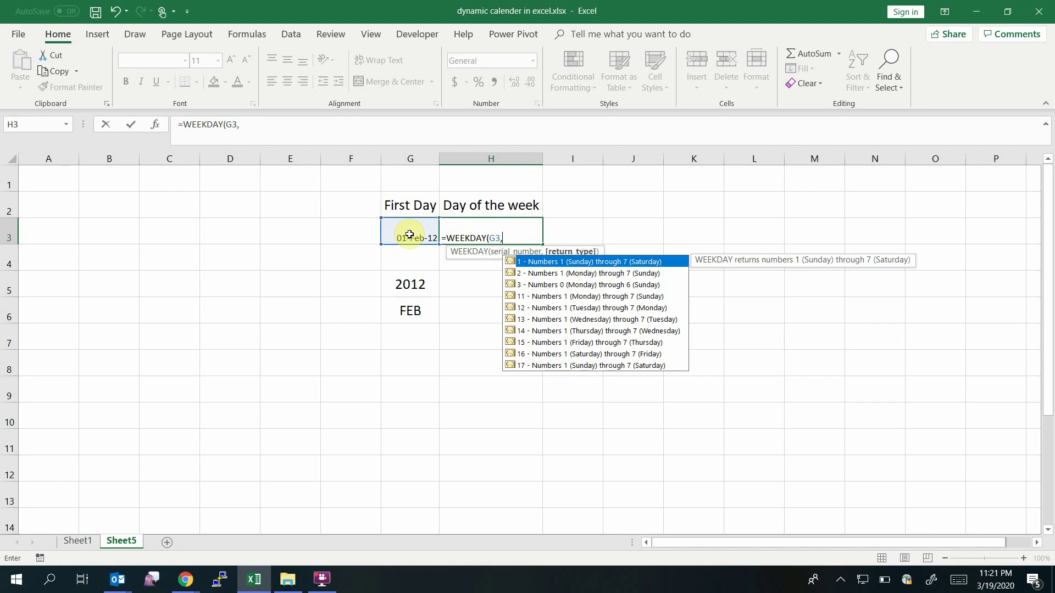
pyautogui.press('Down')
pyautogui.press('Down')
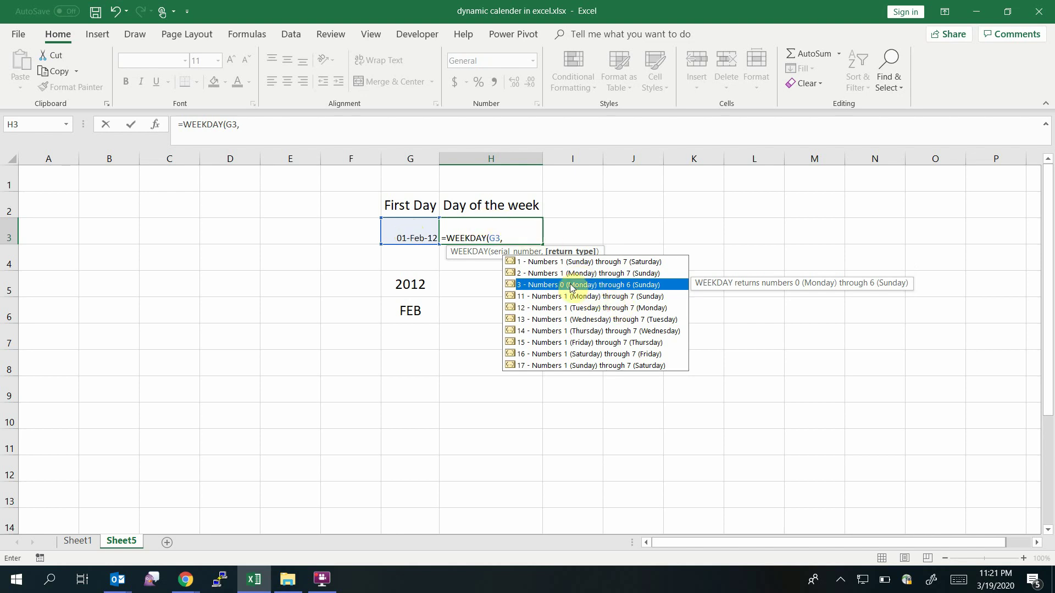
pyautogui.click(998, 586)
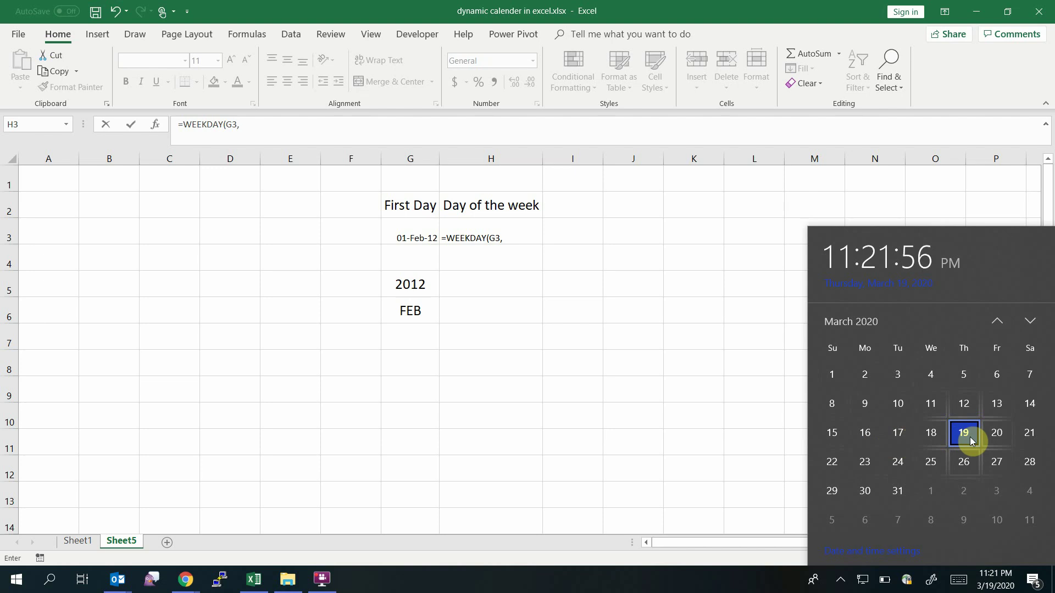
pyautogui.click(456, 5)
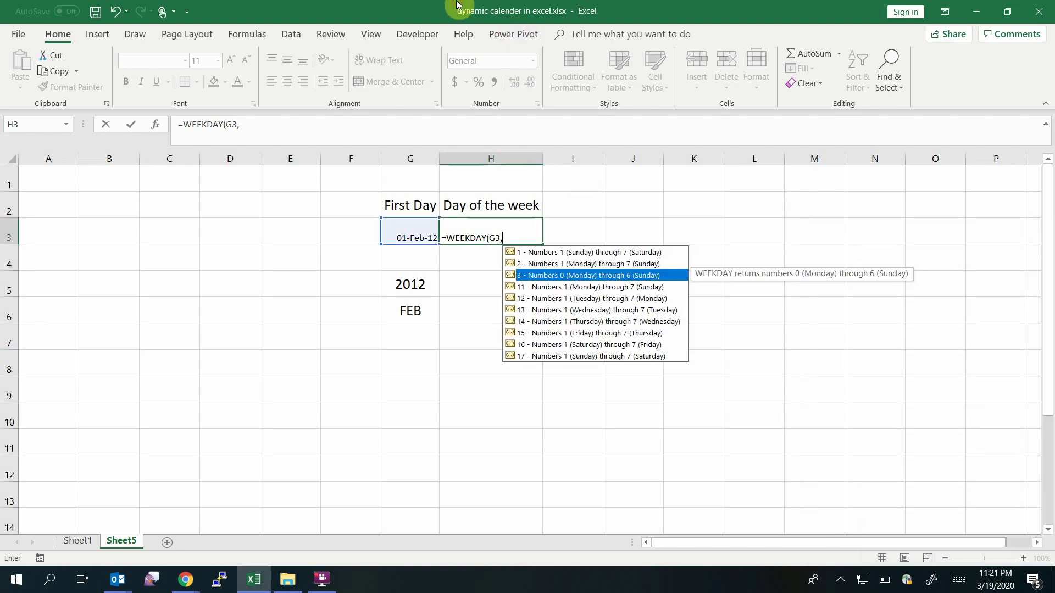
pyautogui.doubleClick(530, 276)
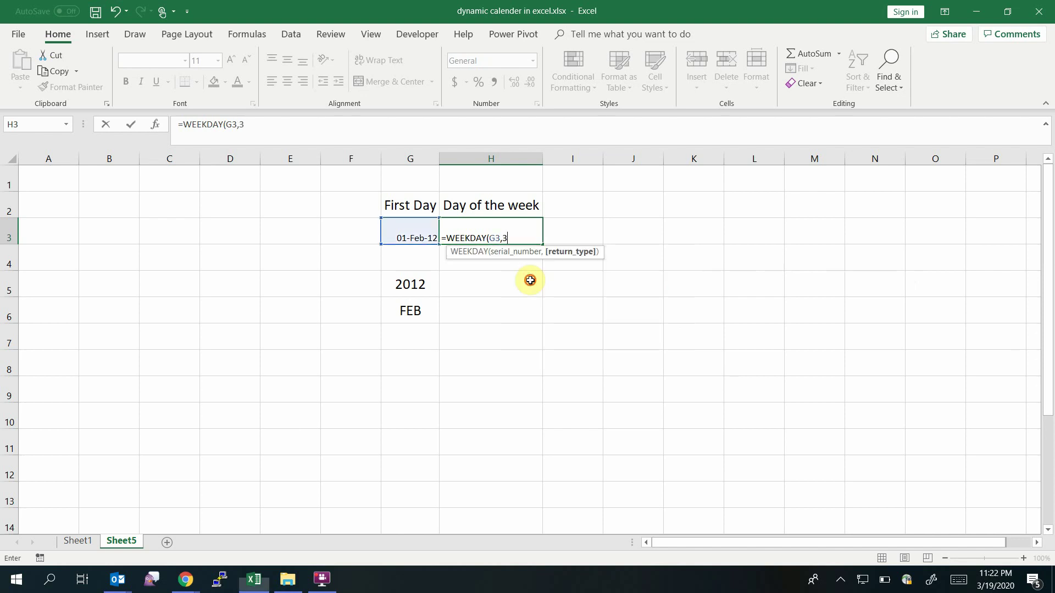
pyautogui.press('Return')
pyautogui.click(513, 227)
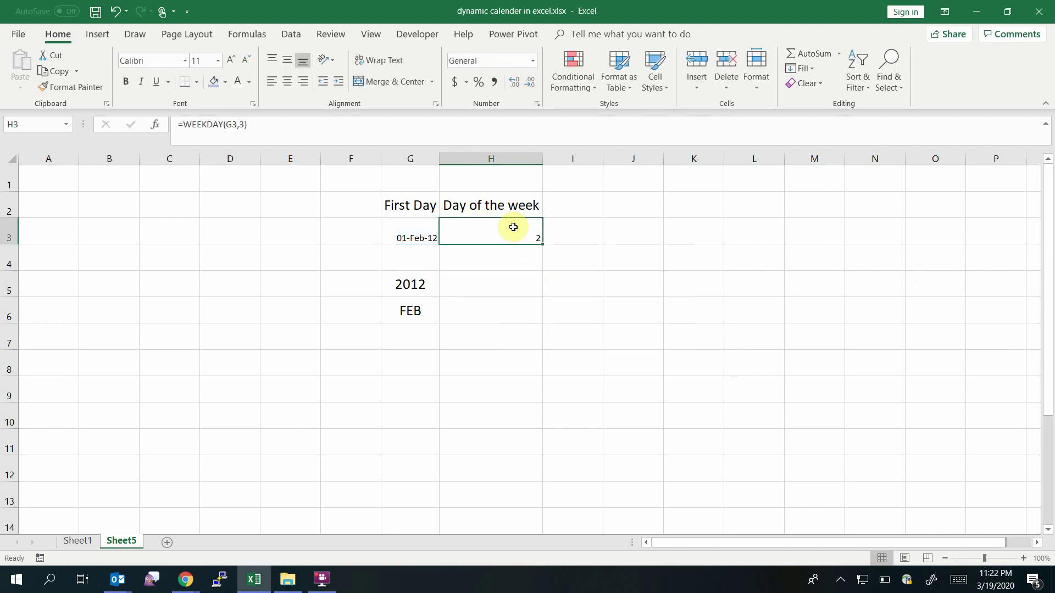
pyautogui.click(527, 336)
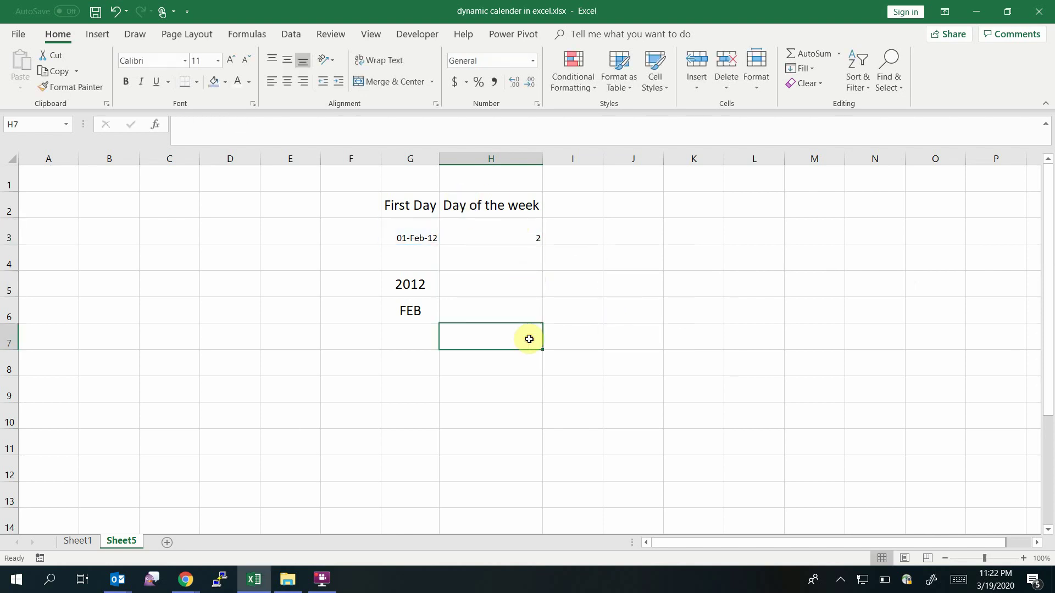
pyautogui.click(511, 238)
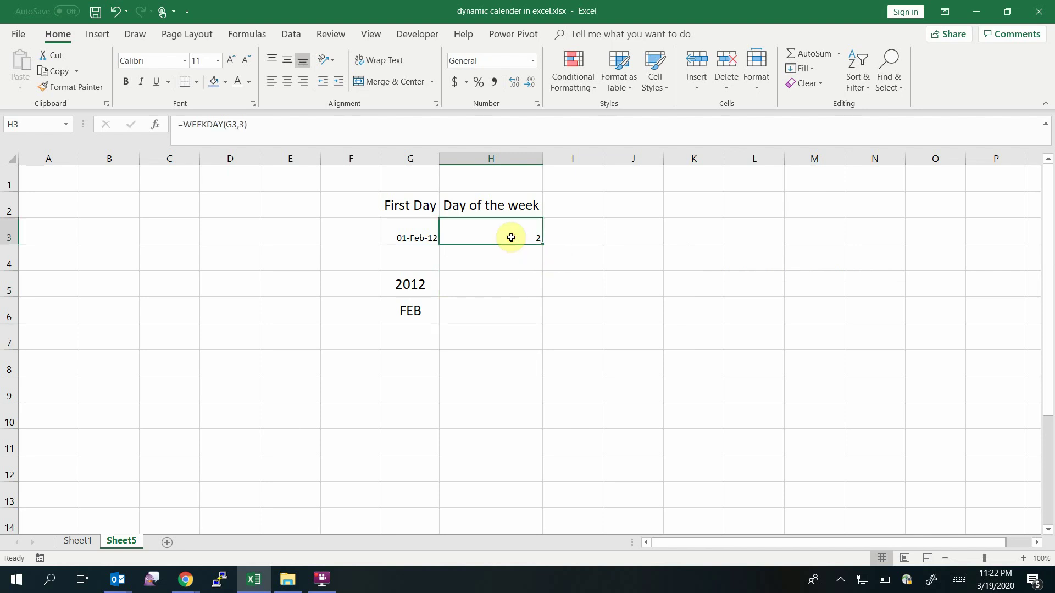
pyautogui.click(424, 228)
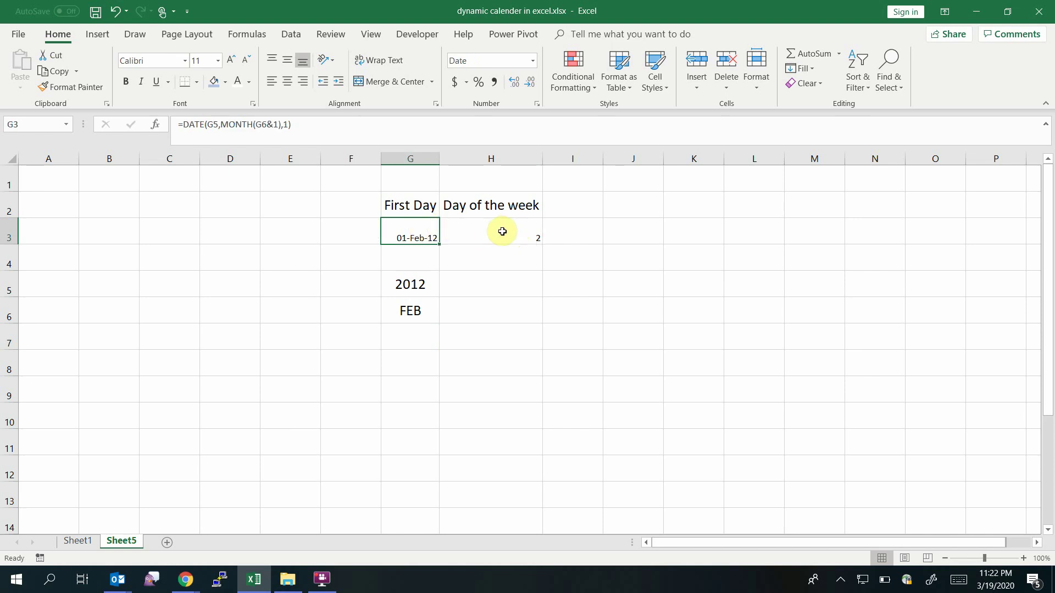
# Copy the Mon to Sun weekday headings in C7:I7 of Sheet1 and paste them into Sheet5 starting at E7.
pyautogui.keyDown('ctrl'); pyautogui.scroll(2, 556, 278); pyautogui.keyUp('ctrl')
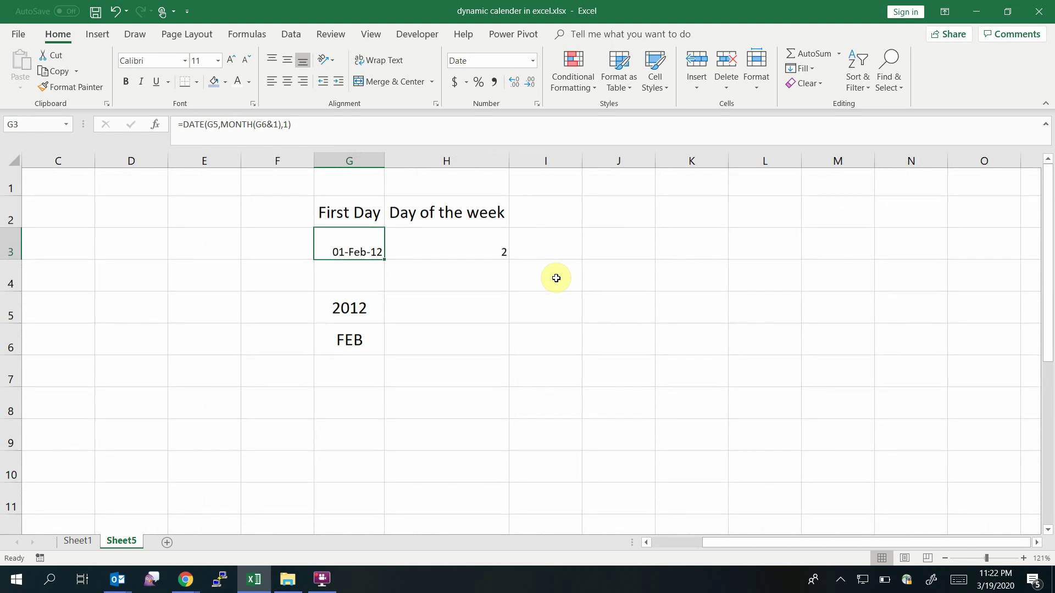
pyautogui.scroll(-1, 556, 278)
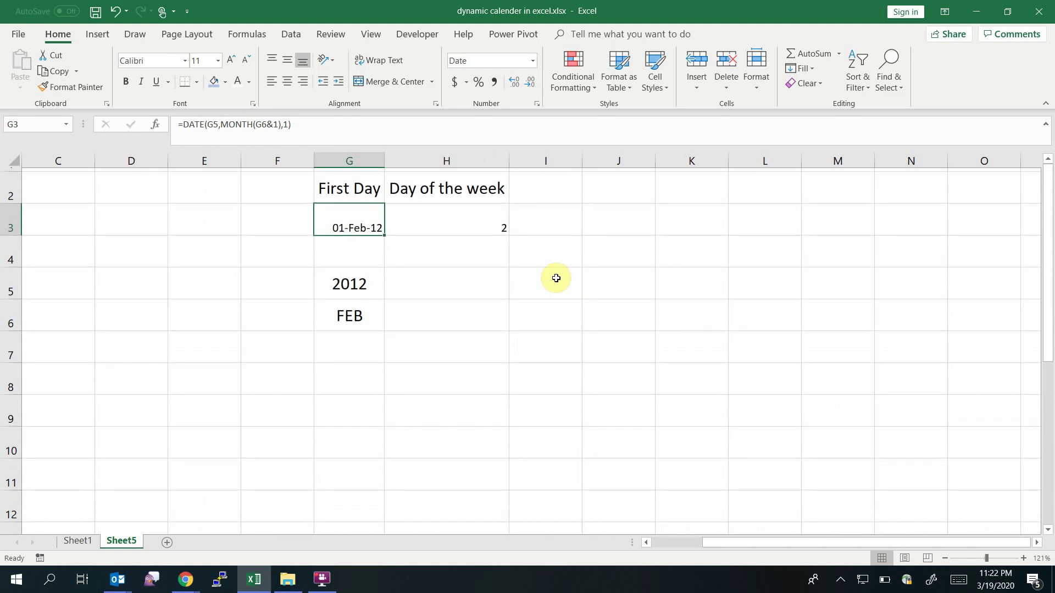
pyautogui.click(71, 543)
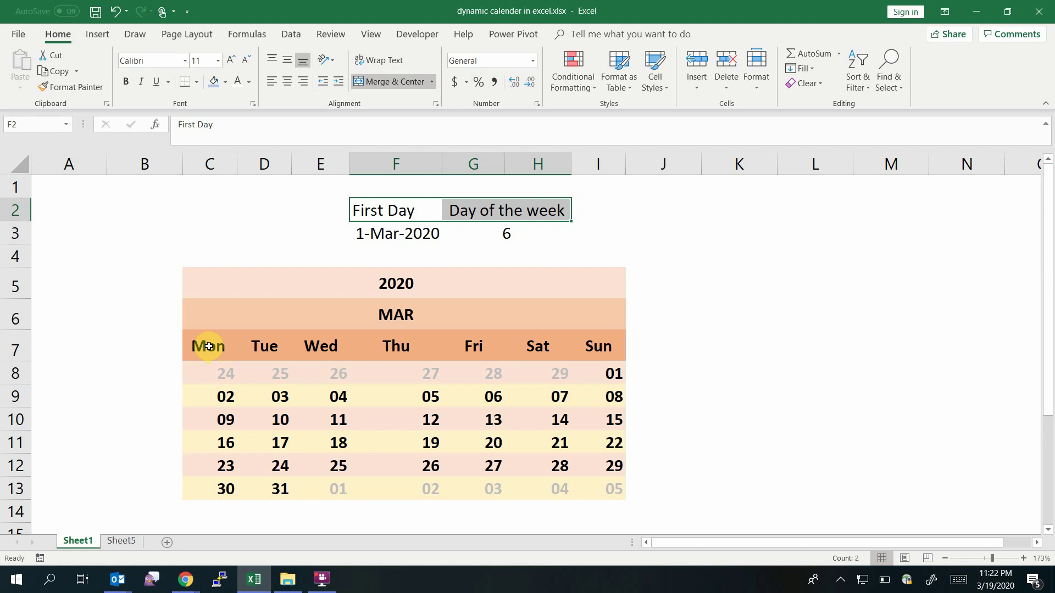
pyautogui.moveTo(209, 346); pyautogui.dragTo(588, 339)
pyautogui.hotkey('ctrl', 'c')
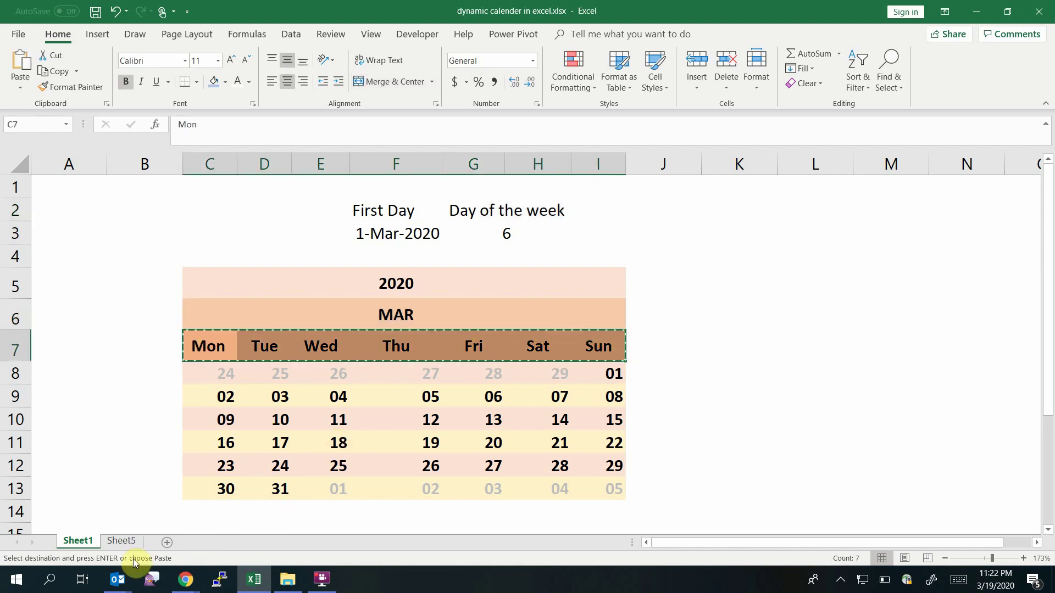
pyautogui.click(117, 529)
pyautogui.click(117, 537)
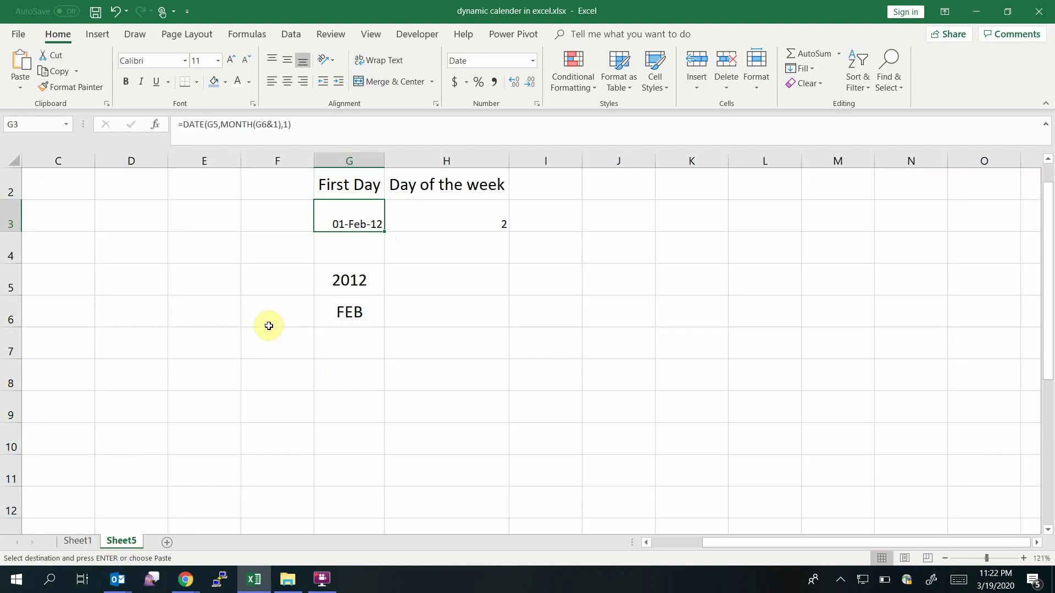
pyautogui.click(189, 349)
pyautogui.hotkey('ctrl', 'v')
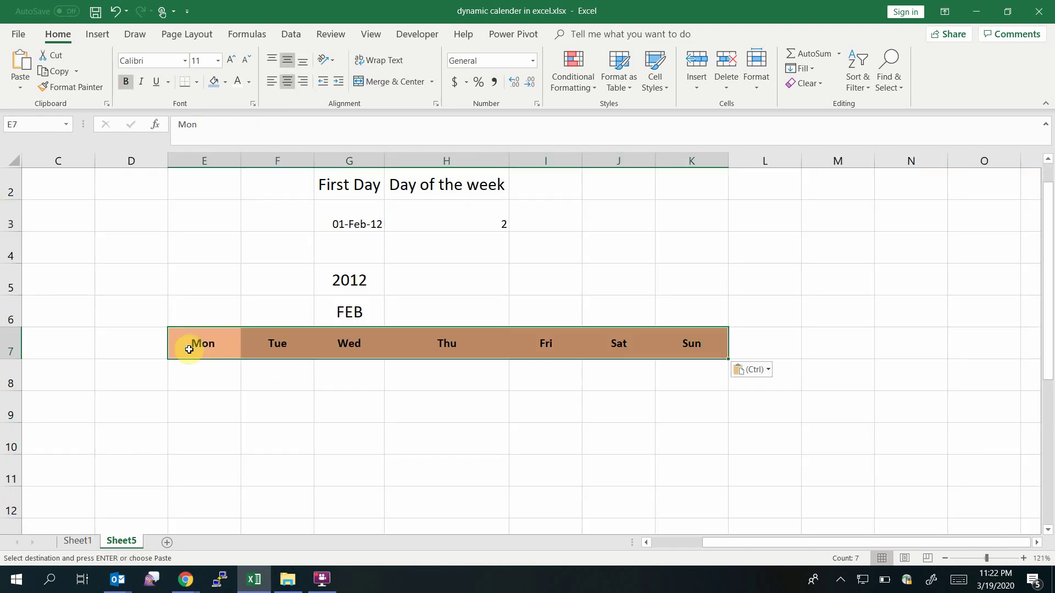
# Undo the heading paste at E7 and paste the weekday headings starting at D7 instead.
pyautogui.hotkey('ctrl', 'z')
pyautogui.click(139, 346)
pyautogui.hotkey('ctrl', 'v')
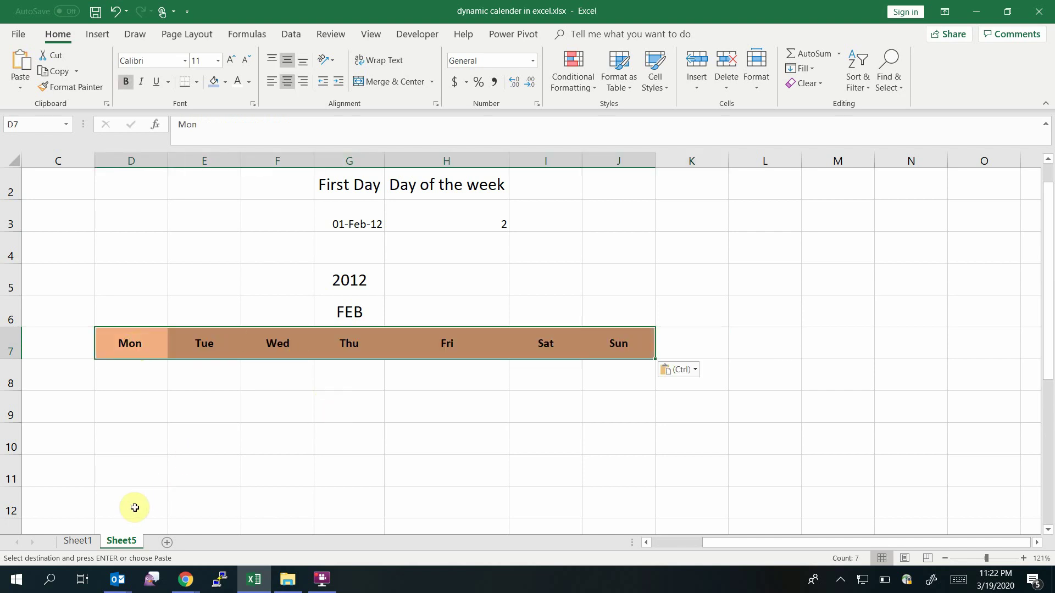
pyautogui.click(77, 541)
pyautogui.click(124, 541)
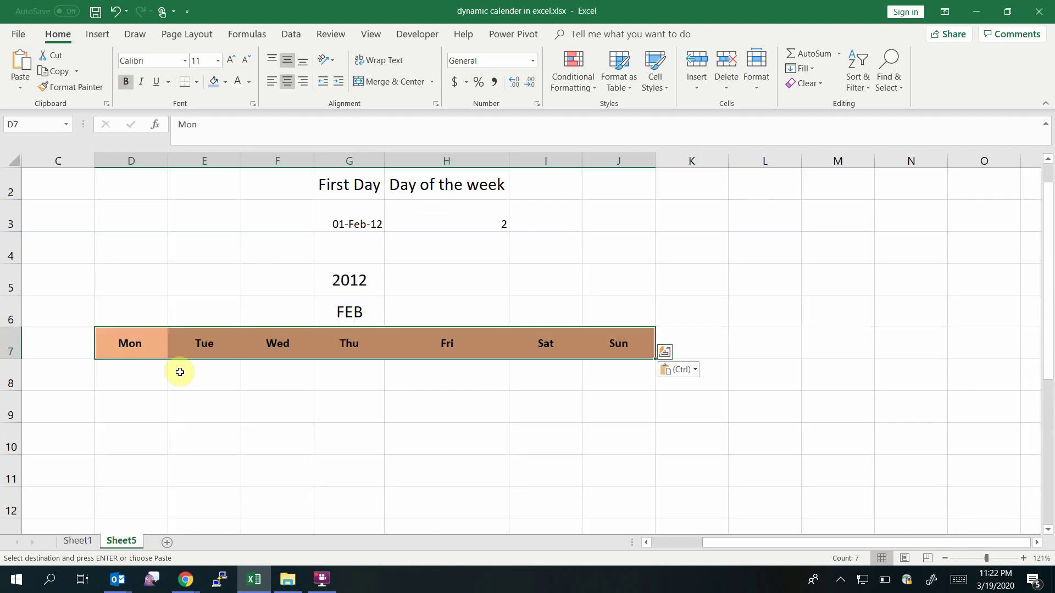
pyautogui.click(126, 370)
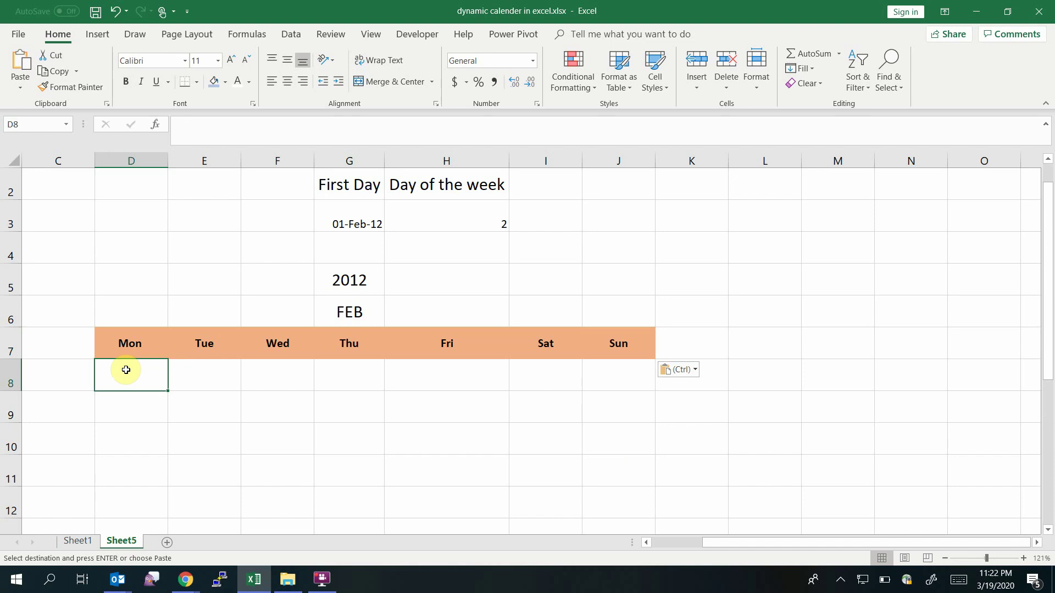
# Set the year in G5 to 2020 and the month in G6 to MAR from their dropdown lists.
pyautogui.click(358, 277)
pyautogui.click(392, 289)
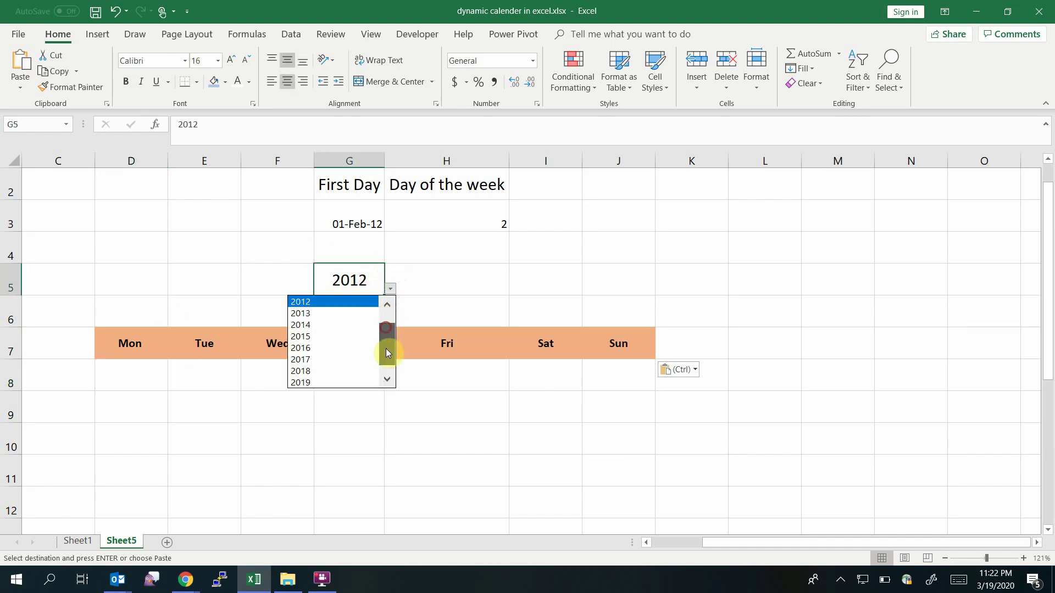
pyautogui.moveTo(386, 349); pyautogui.dragTo(387, 364)
pyautogui.click(330, 384)
pyautogui.click(359, 312)
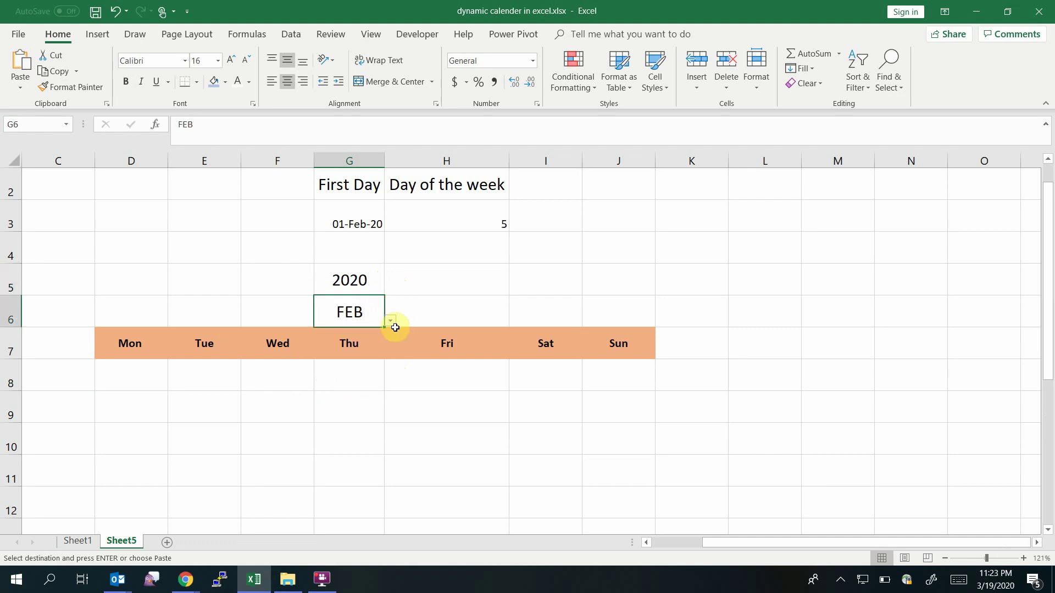
pyautogui.click(390, 320)
pyautogui.moveTo(385, 368)
pyautogui.mouseDown()
pyautogui.moveTo(385, 403)
pyautogui.moveTo(384, 356)
pyautogui.mouseUp()
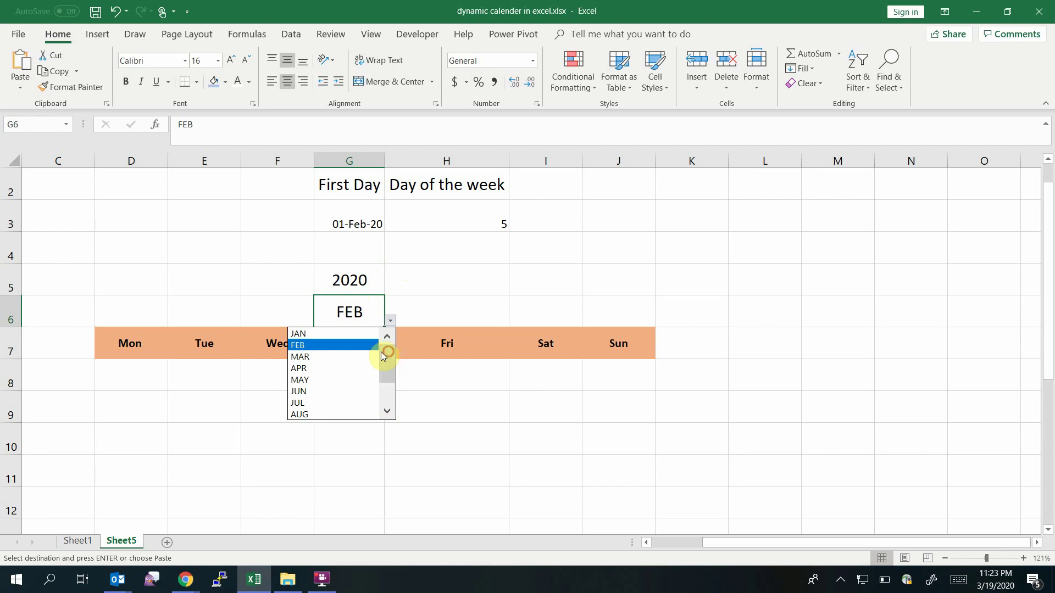
pyautogui.click(339, 356)
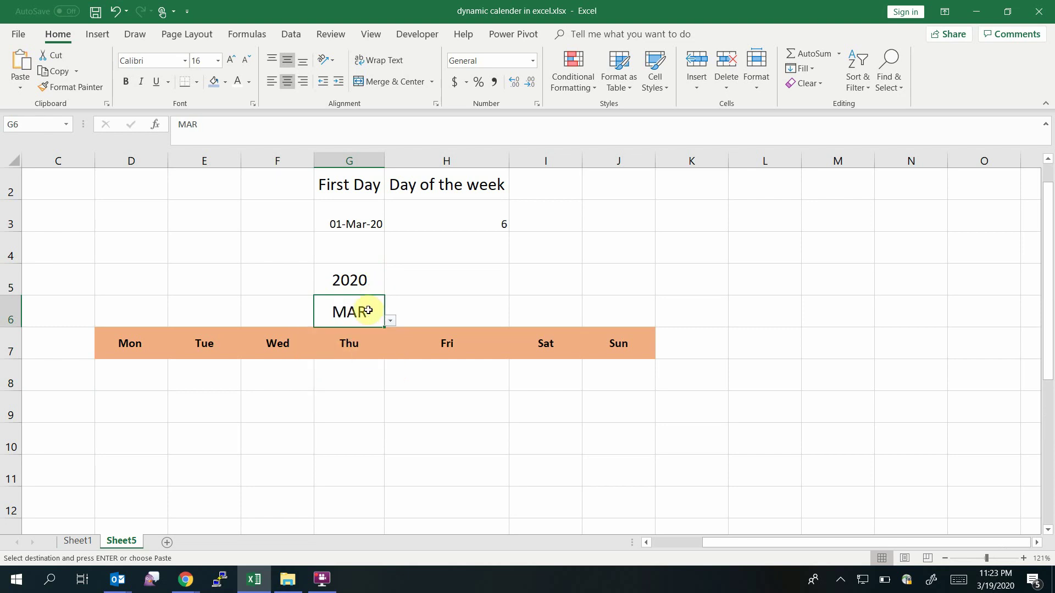
# Enter =G3-H3 in D8 under Mon to calculate the first Monday date of the calendar grid.
pyautogui.click(139, 386)
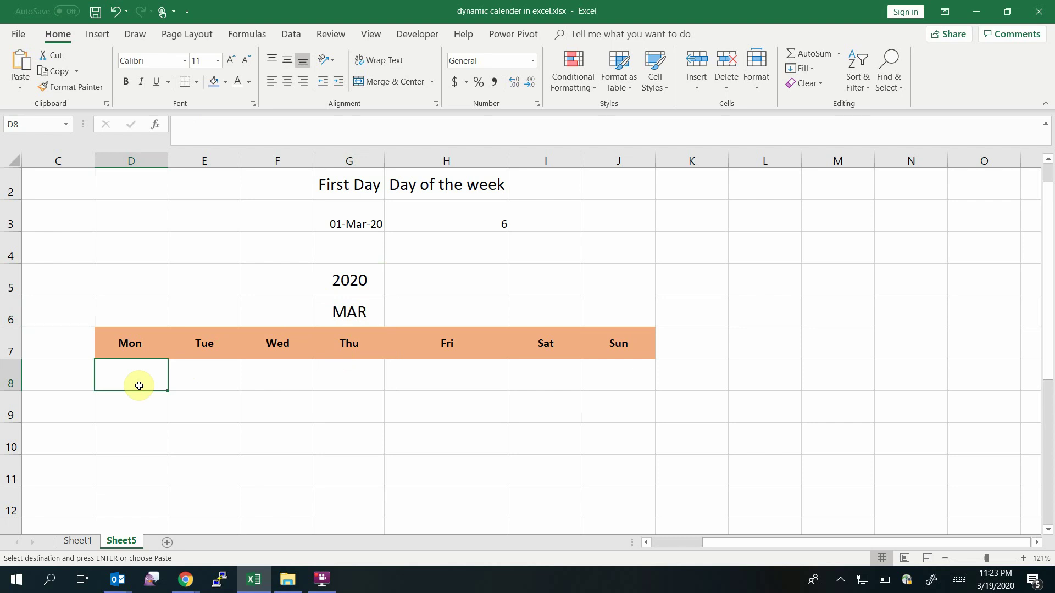
pyautogui.write('=')
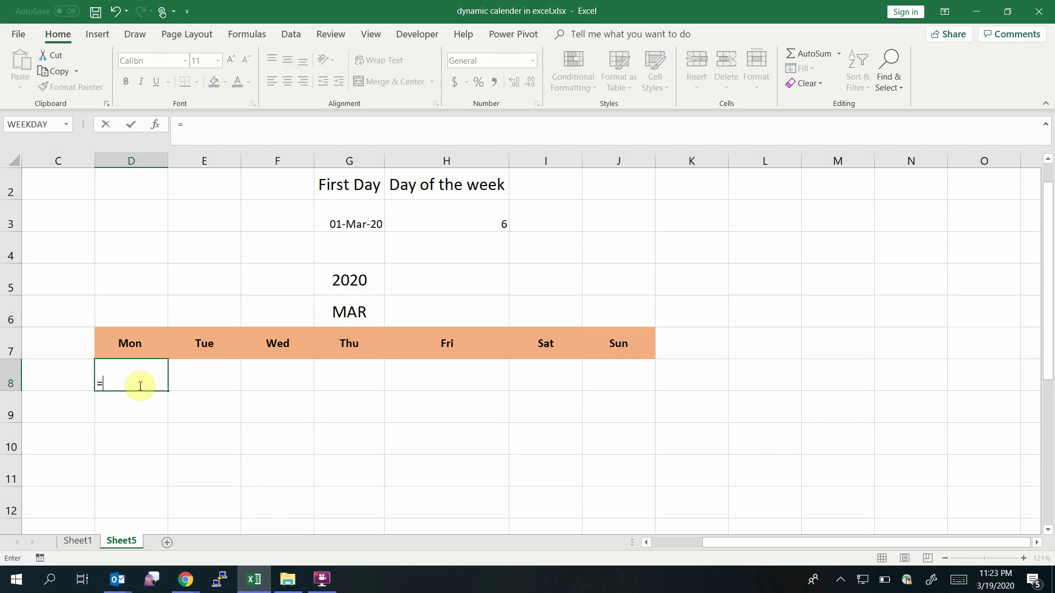
pyautogui.click(359, 225)
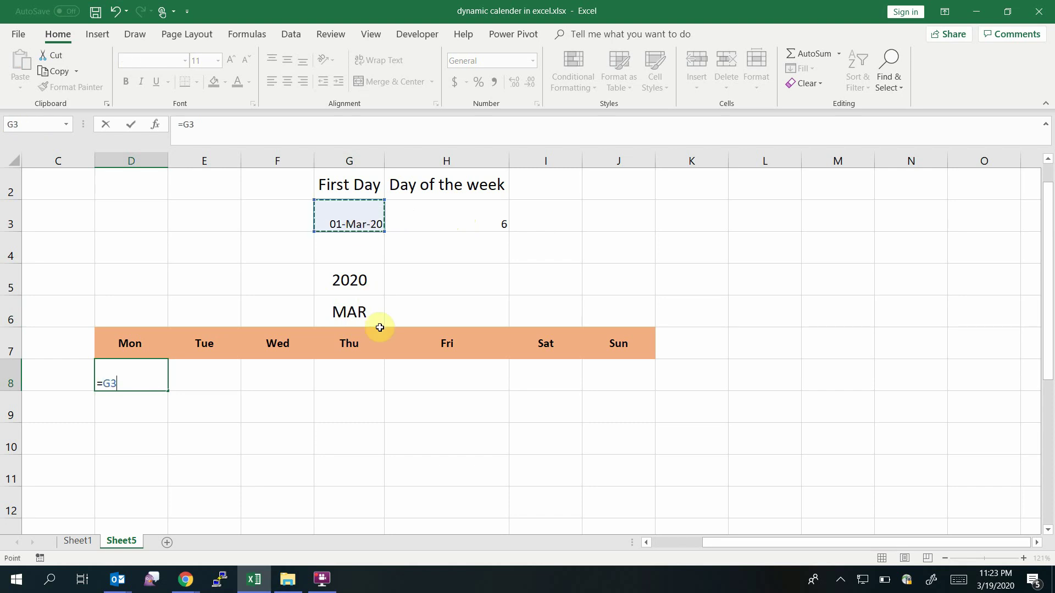
pyautogui.write('-')
pyautogui.click(492, 223)
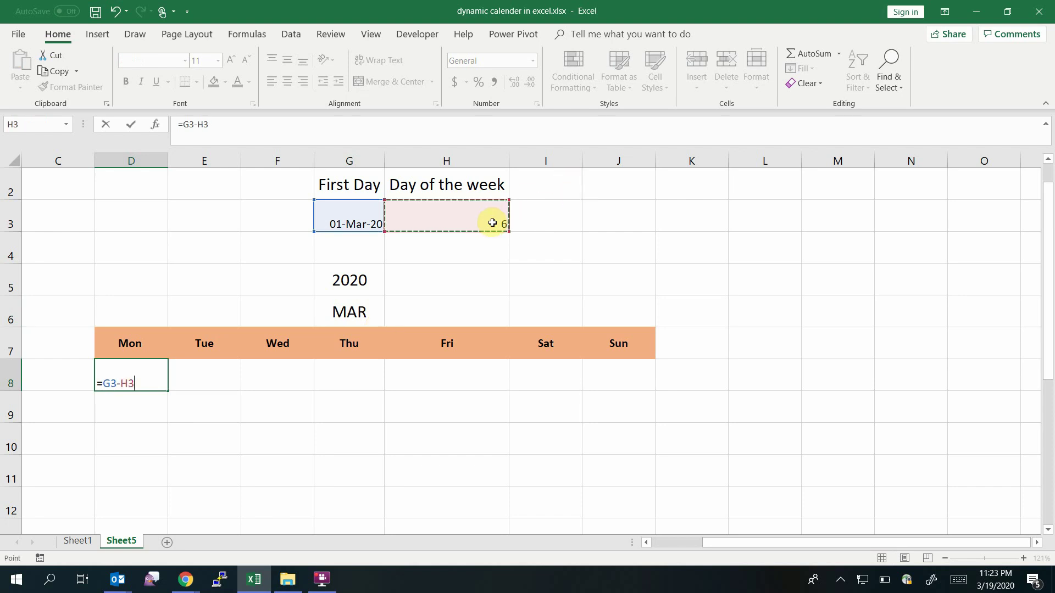
pyautogui.press('Return')
pyautogui.press('Down')
pyautogui.press('Up')
pyautogui.press('Up')
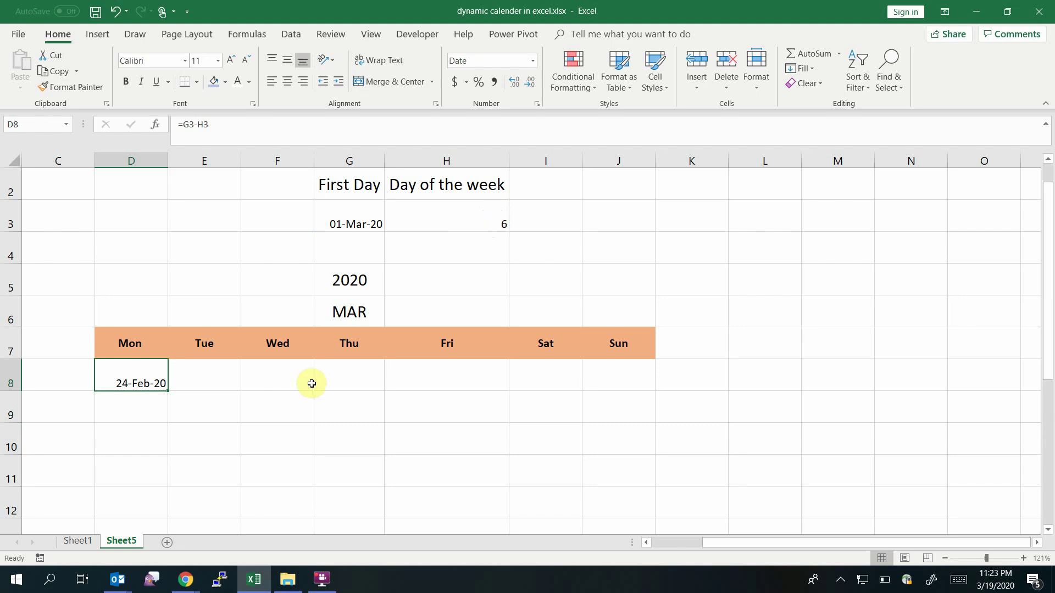
# Give D8 the custom number format DD so that only the day number is displayed.
pyautogui.rightClick(137, 384)
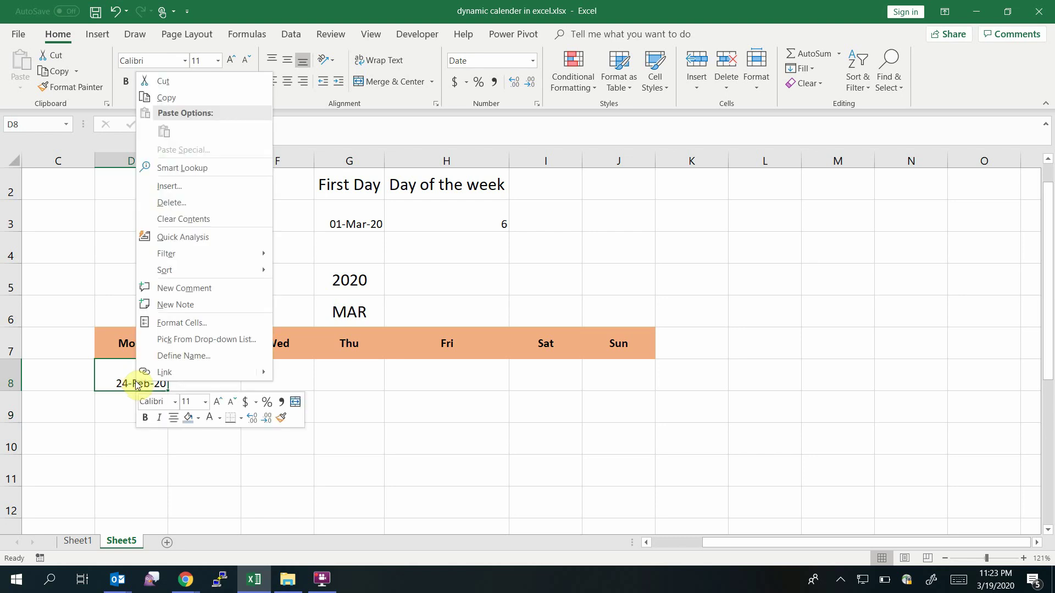
pyautogui.click(184, 323)
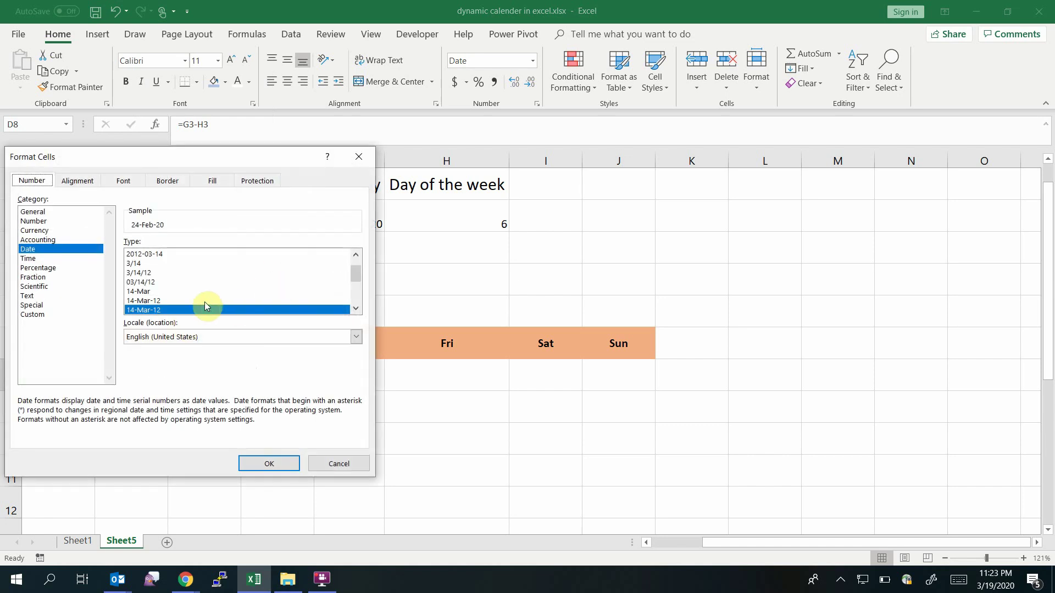
pyautogui.click(34, 314)
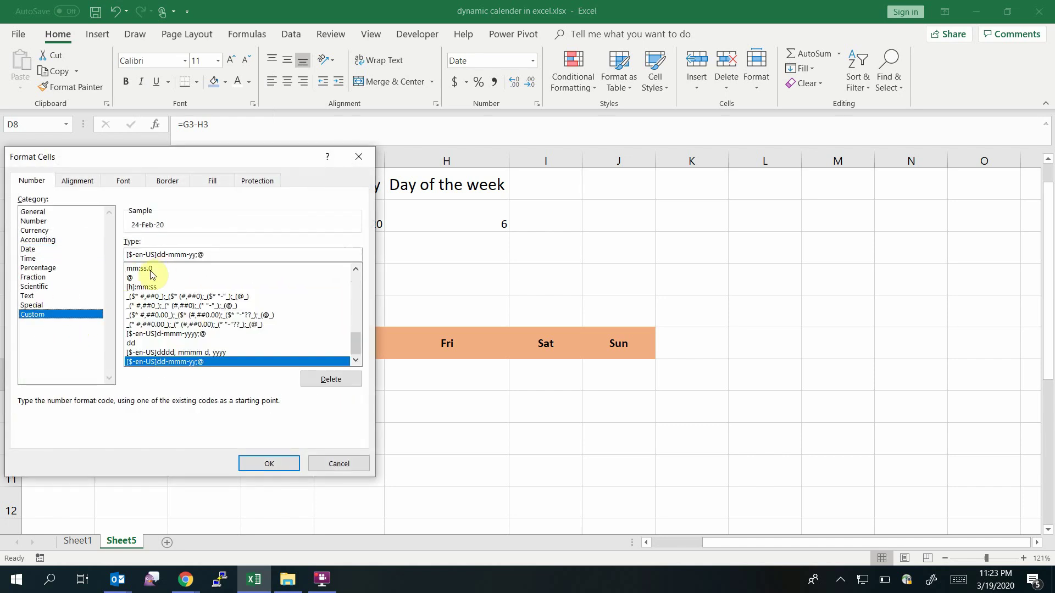
pyautogui.click(167, 258)
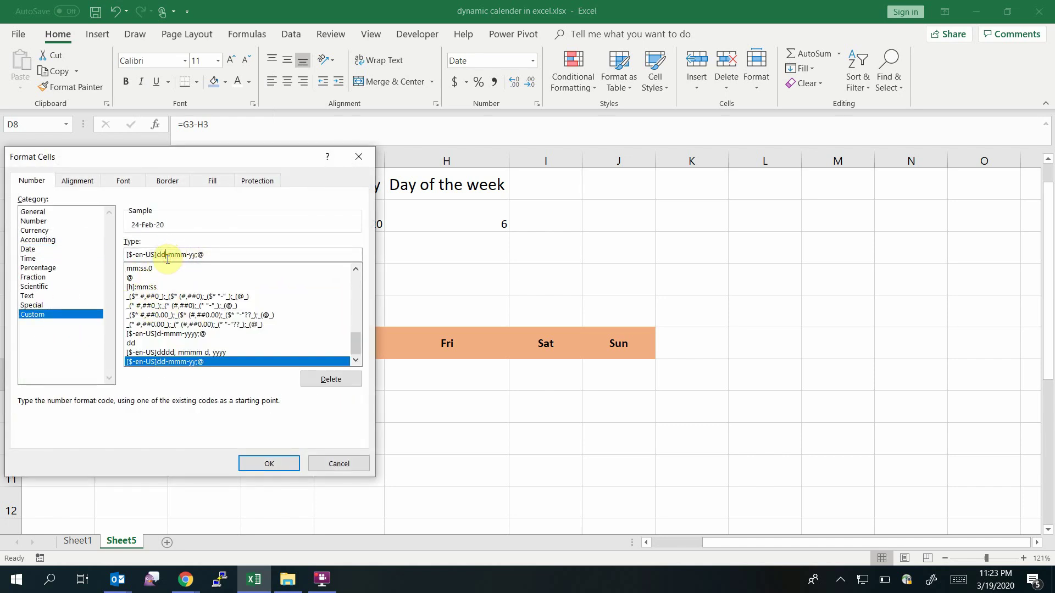
pyautogui.press('Delete')
pyautogui.press('Delete')
pyautogui.press('Delete')
pyautogui.press('Delete')
pyautogui.press('Delete')
pyautogui.press('Delete')
pyautogui.press('Delete')
pyautogui.press('Delete')
pyautogui.press('Delete')
pyautogui.press('BackSpace')
pyautogui.press('BackSpace')
pyautogui.press('BackSpace')
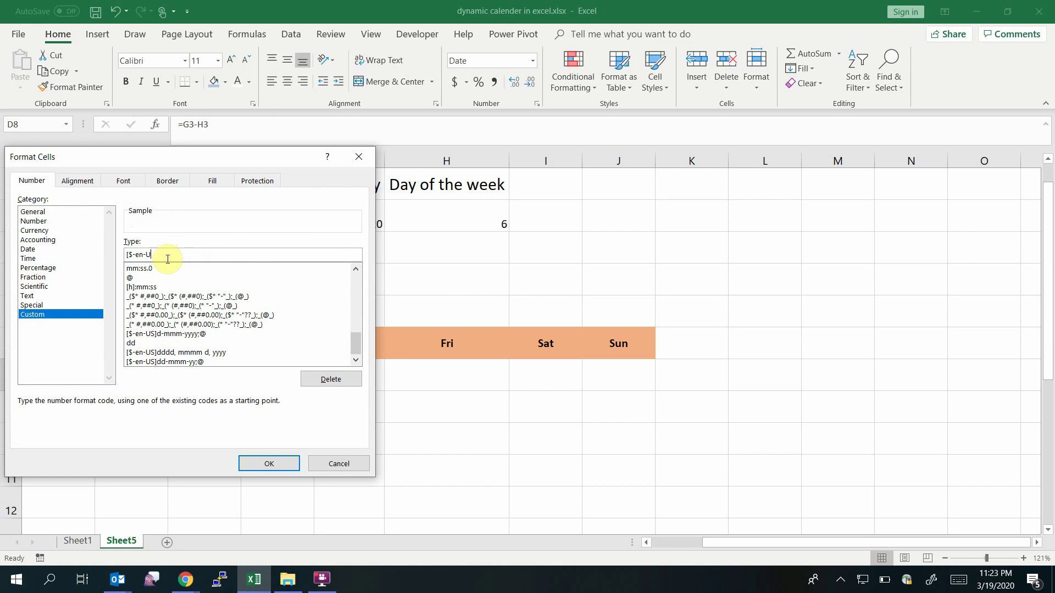
pyautogui.press('BackSpace')
pyautogui.press('BackSpace')
pyautogui.press('BackSpace')
pyautogui.press('BackSpace')
pyautogui.press('BackSpace')
pyautogui.press('BackSpace')
pyautogui.press('BackSpace')
pyautogui.write('DD')
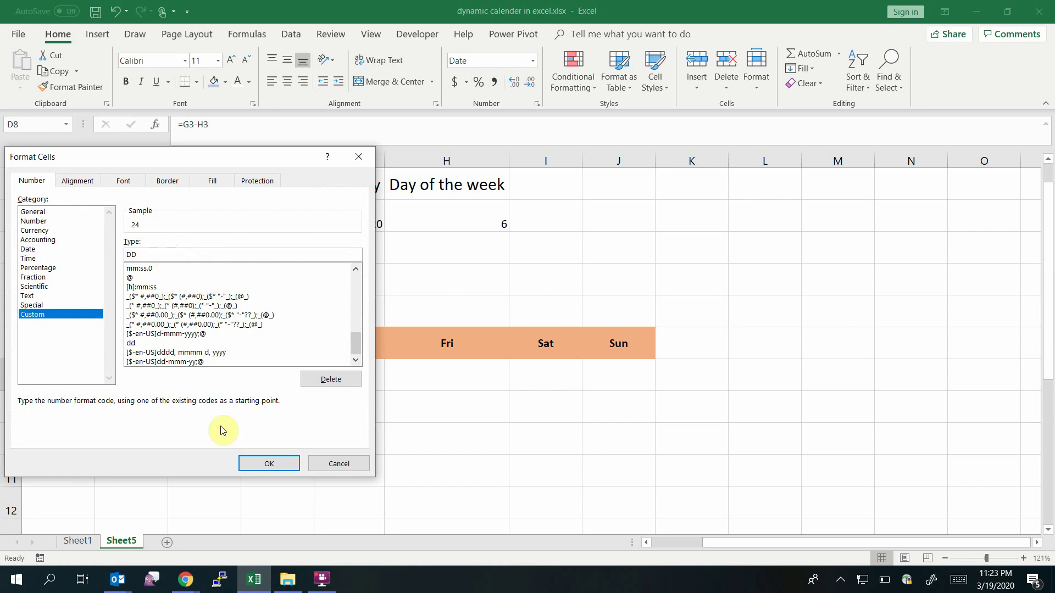
pyautogui.click(250, 464)
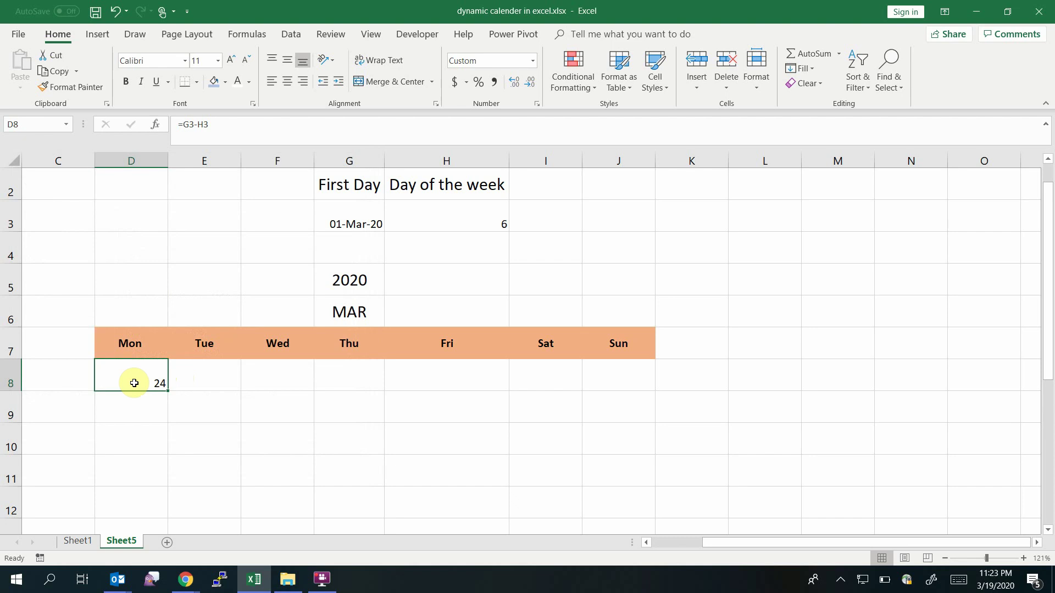
# Enter =D8+1 in E8 under Tue and discard the stray character started in E9.
pyautogui.click(231, 378)
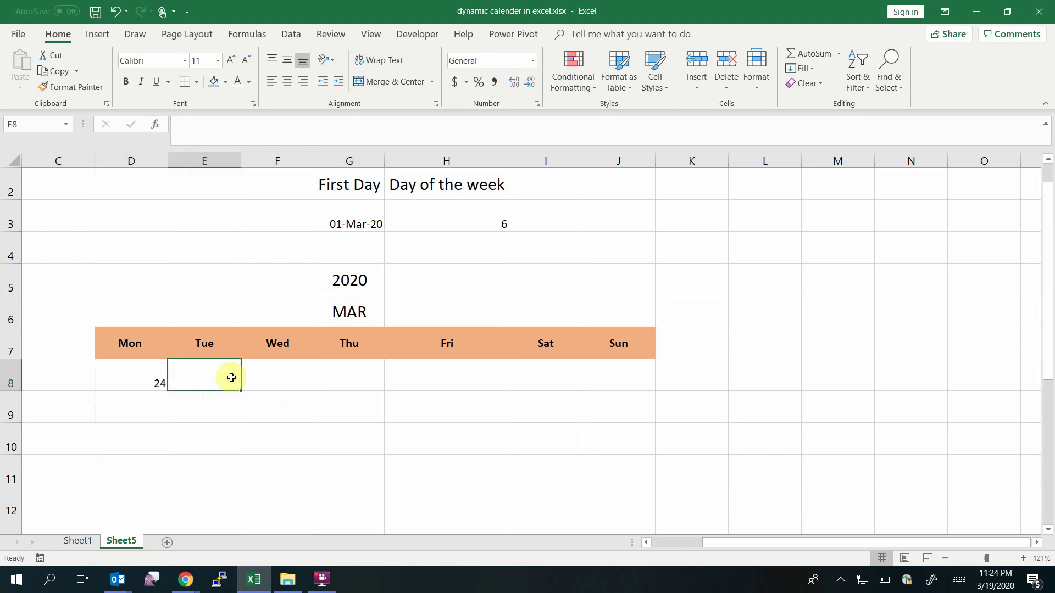
pyautogui.write('=')
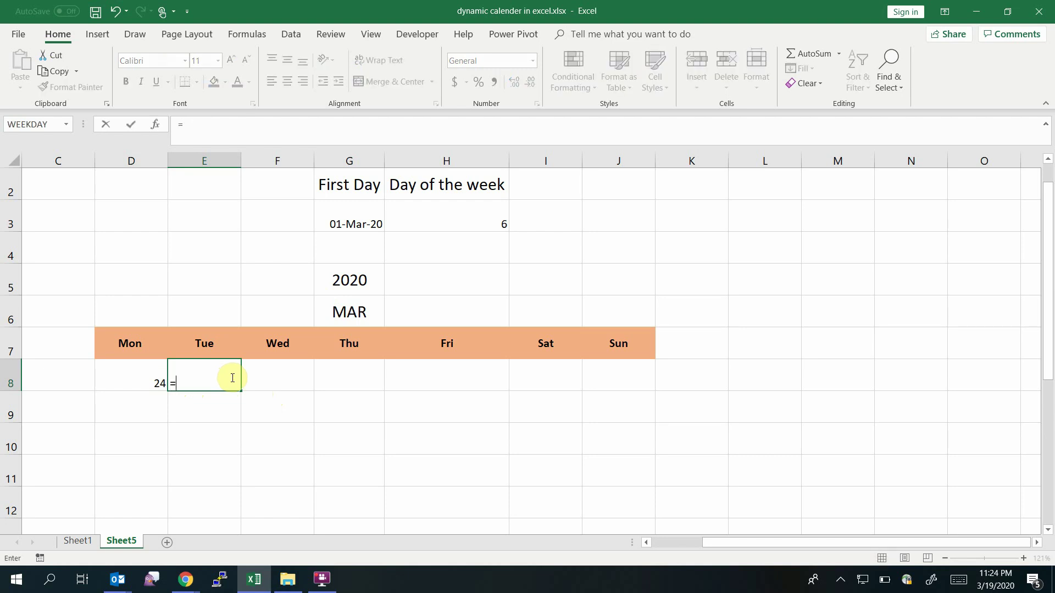
pyautogui.click(130, 373)
pyautogui.write('+1')
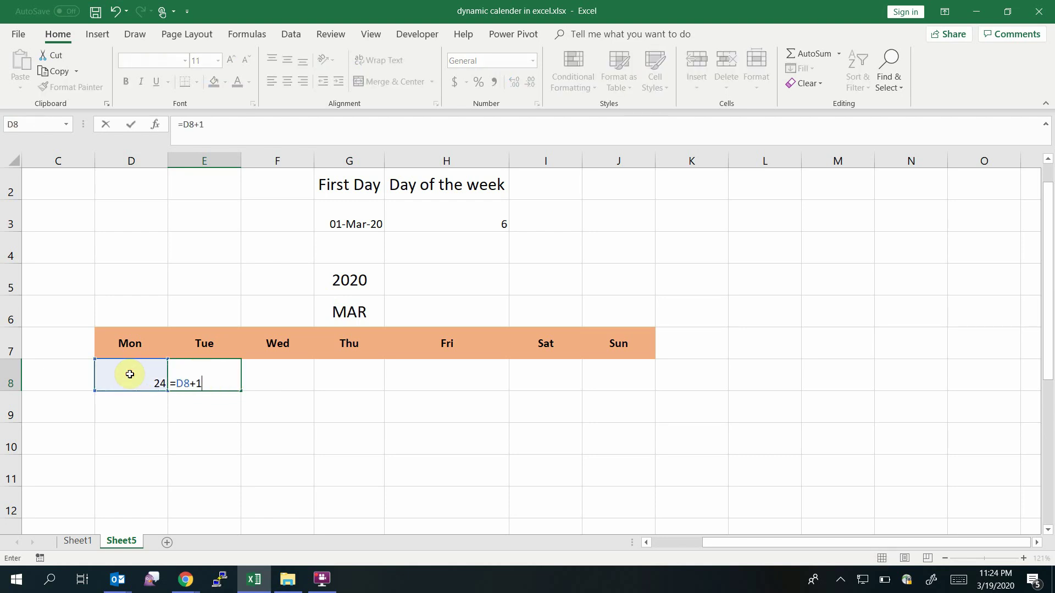
pyautogui.press('Return')
pyautogui.write('\\')
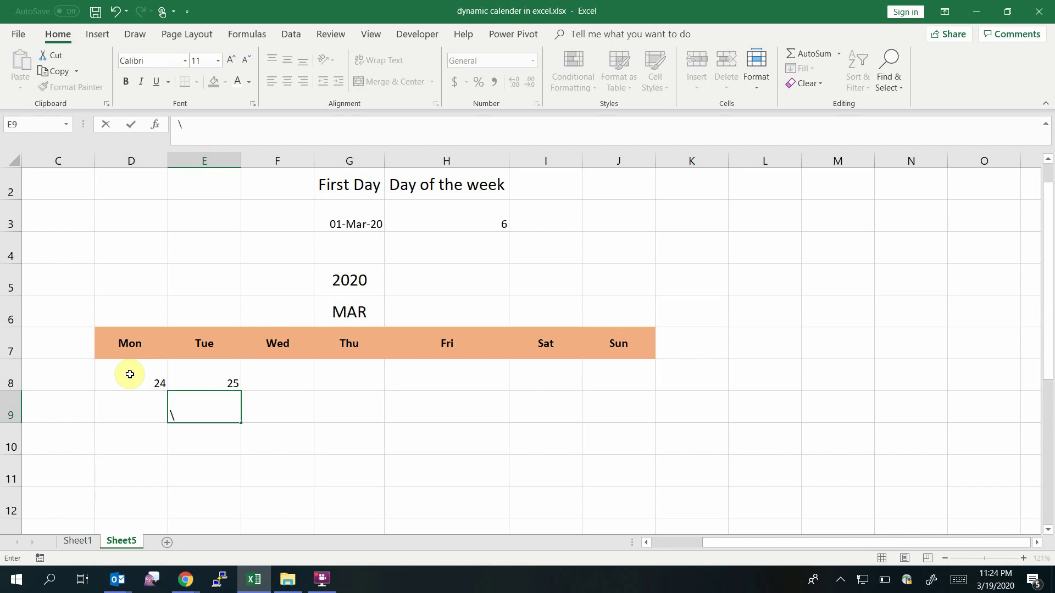
pyautogui.press('Escape')
pyautogui.press('Up')
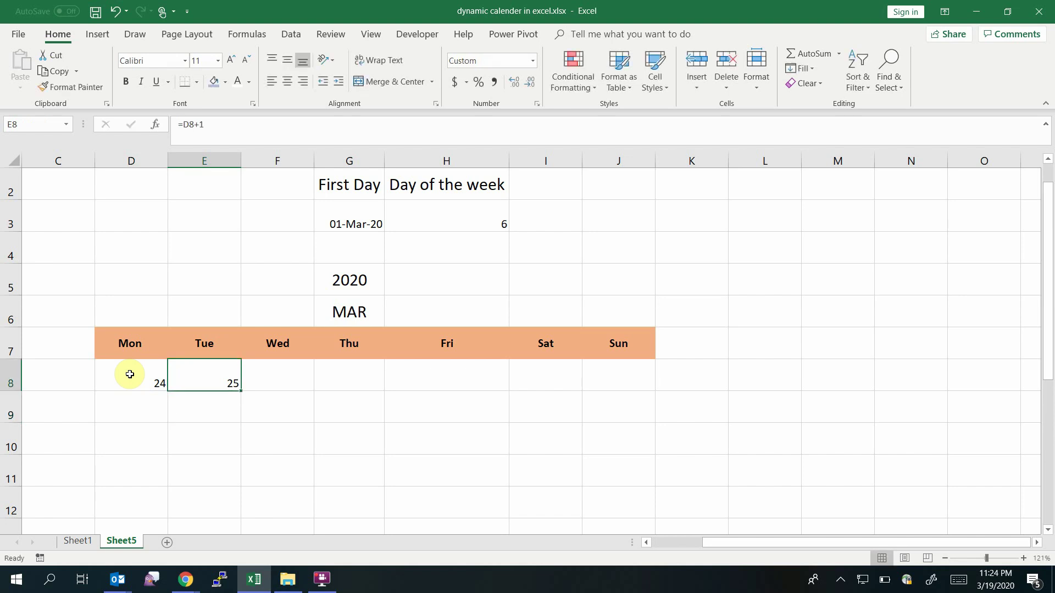
# Copy the next-day formula from E8 across F8:J8 to complete the first week through Sunday.
pyautogui.hotkey('ctrl', 'c')
pyautogui.press('Right')
pyautogui.hotkey('shift', 'Right')
pyautogui.hotkey('shift', 'Right')
pyautogui.hotkey('shift', 'Right')
pyautogui.hotkey('shift', 'Right')
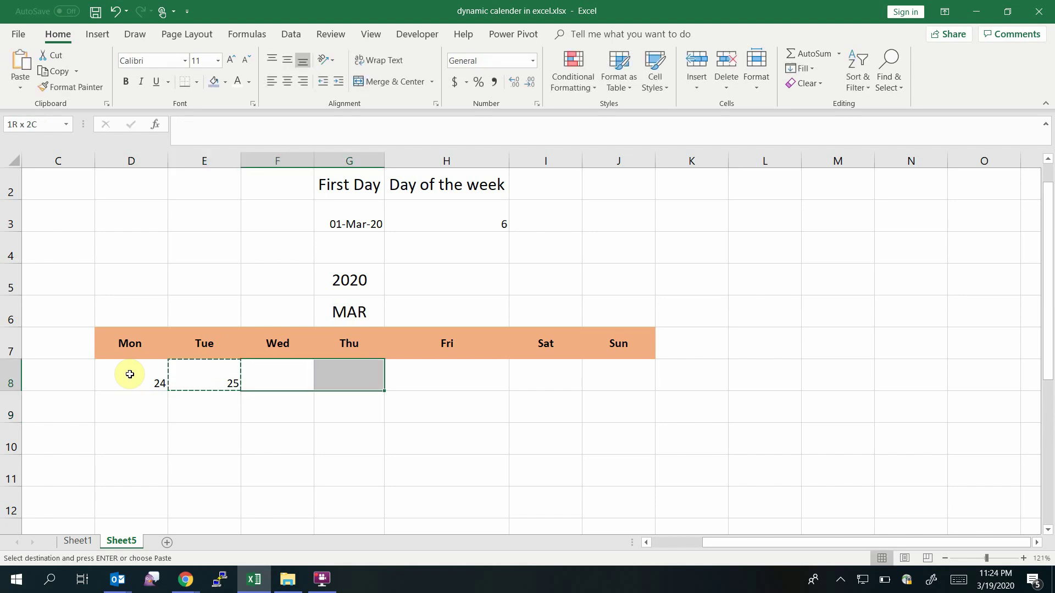
pyautogui.press('Return')
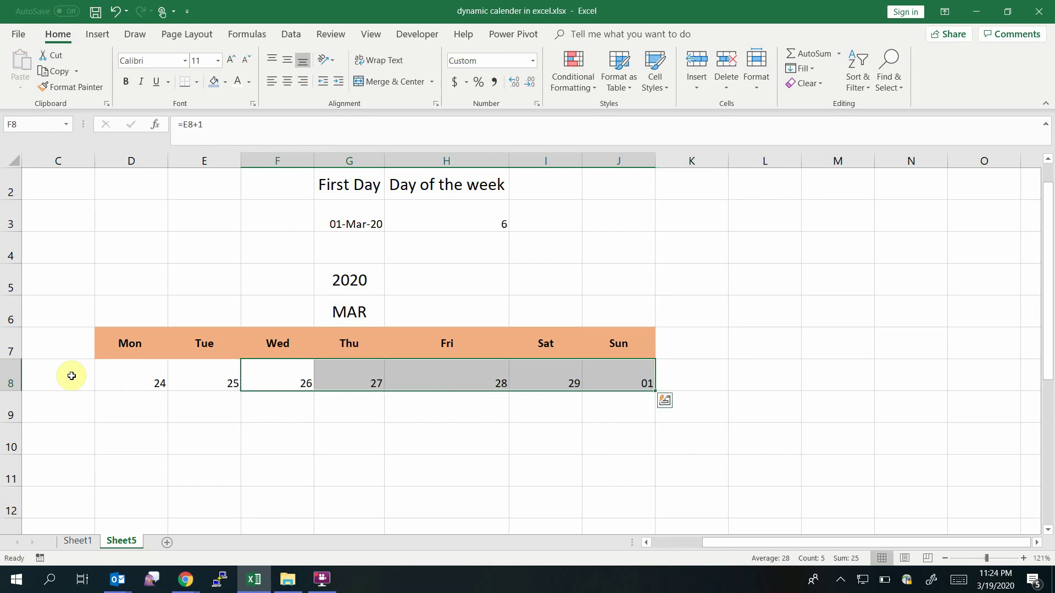
# Enter =J8+1 in D9 so the second week's Monday continues from the first week's Sunday.
pyautogui.click(120, 405)
pyautogui.write('=')
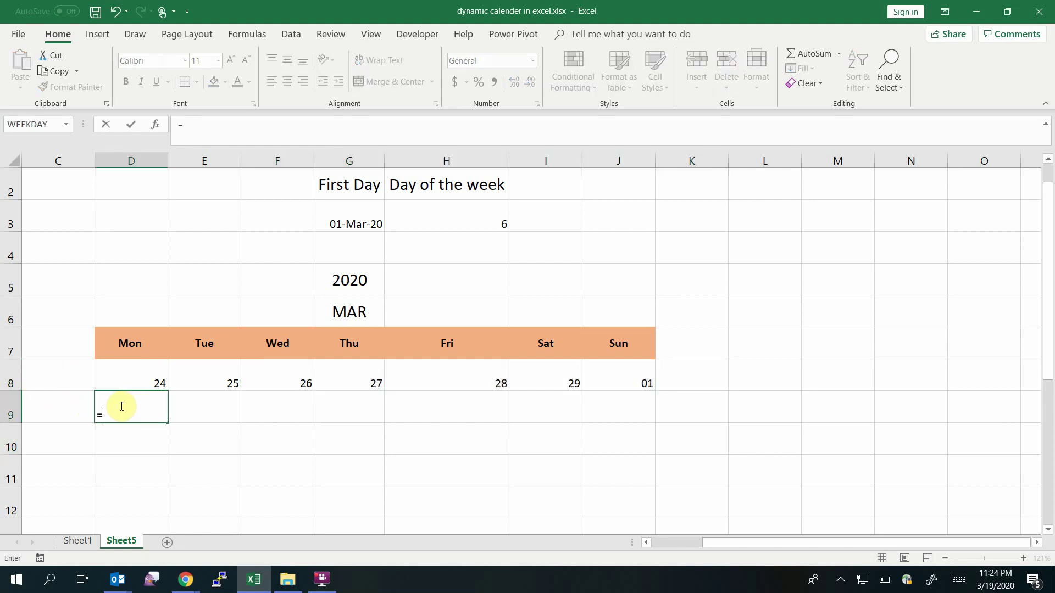
pyautogui.click(641, 384)
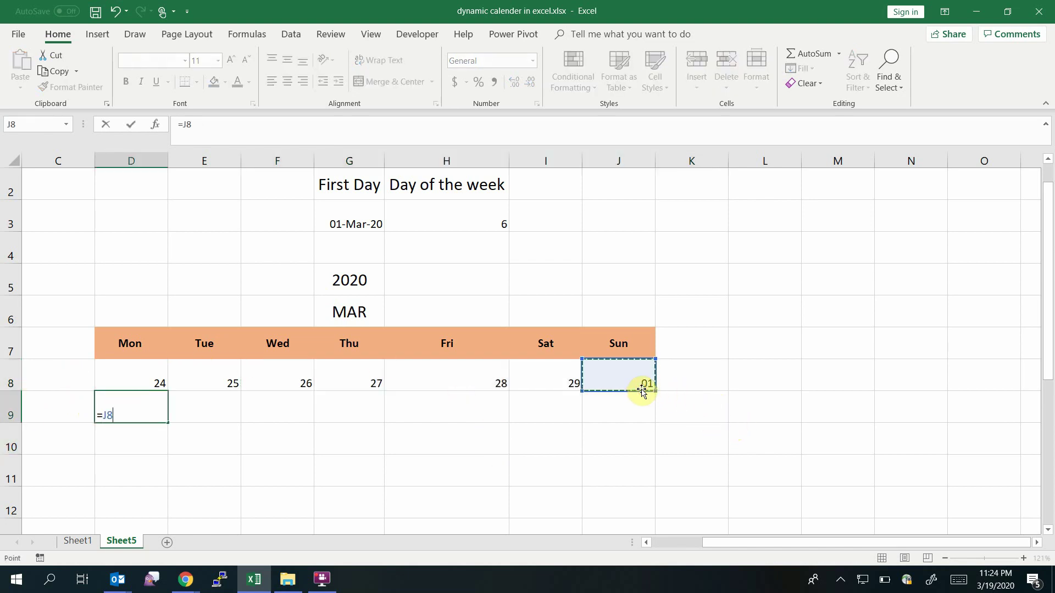
pyautogui.write('+1')
pyautogui.press('Return')
# Copy the Tuesday-to-Sunday formulas in E8:J8 and paste them into the second week starting at E9.
pyautogui.press('Up')
pyautogui.press('Up')
pyautogui.press('Right')
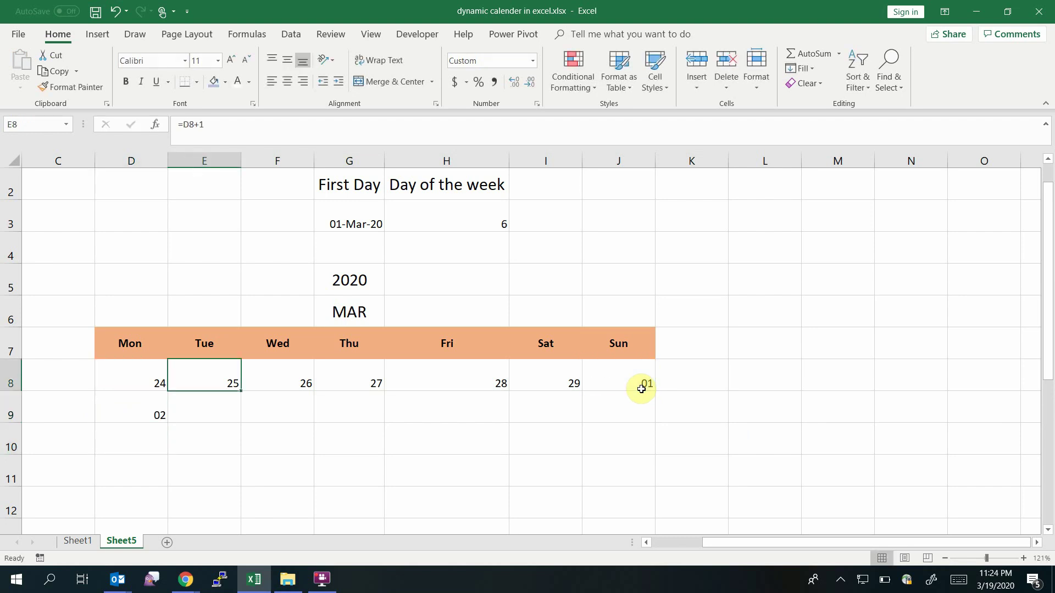
pyautogui.hotkey('shift', 'Right')
pyautogui.hotkey('shift', 'Right')
pyautogui.hotkey('shift', 'Right')
pyautogui.hotkey('shift', 'Right')
pyautogui.hotkey('shift', 'Right')
pyautogui.hotkey('ctrl', 'c')
pyautogui.press('Down')
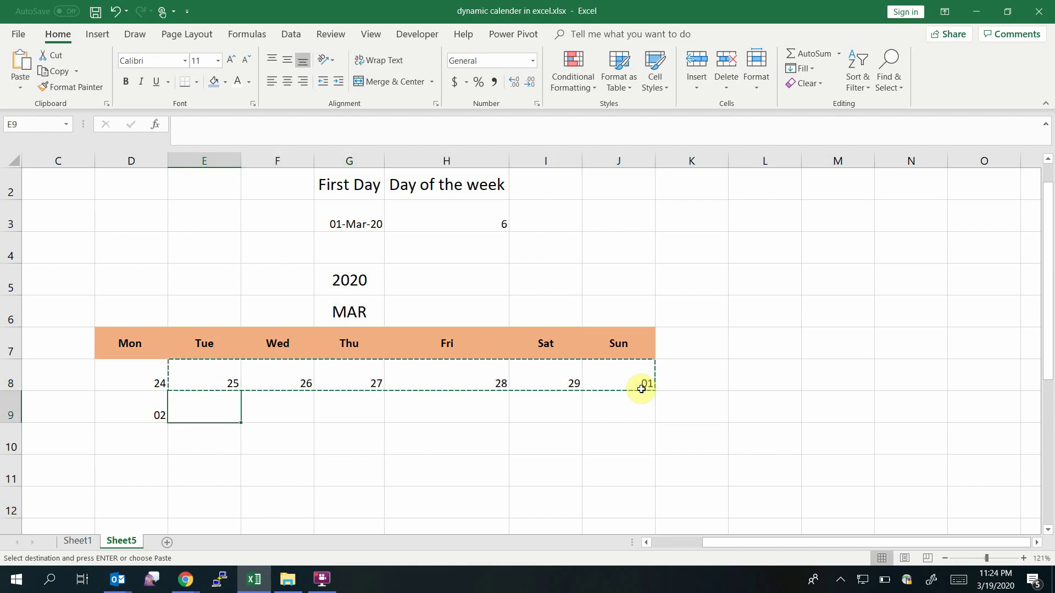
pyautogui.press('Return')
# Copy the complete second week in D9:J9 and paste it into the third week starting at D10.
pyautogui.press('Left')
pyautogui.hotkey('shift', 'Right')
pyautogui.hotkey('shift', 'Right')
pyautogui.hotkey('shift', 'Right')
pyautogui.hotkey('shift', 'Right')
pyautogui.hotkey('shift', 'Right')
pyautogui.hotkey('shift', 'Right')
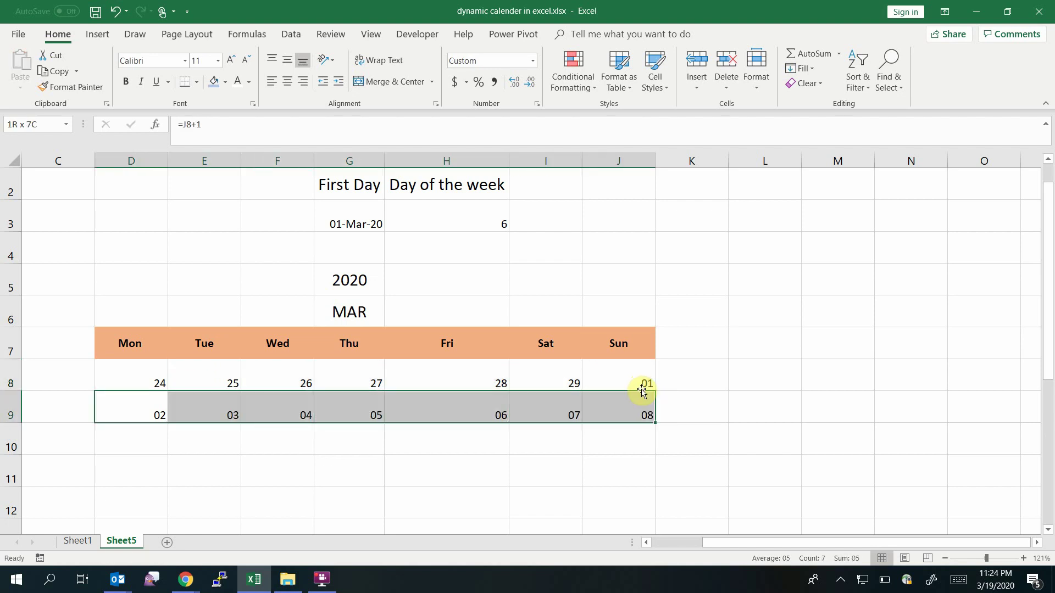
pyautogui.hotkey('ctrl', 'c')
pyautogui.press('Down')
pyautogui.press('Return')
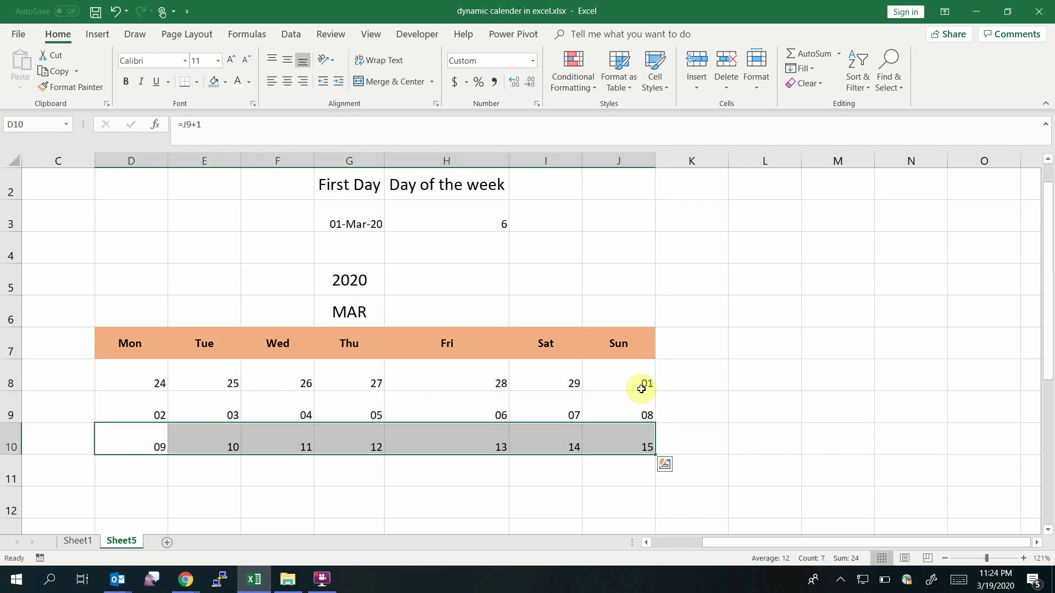
# Copy the third week in D10:J10 and paste it into rows 11 to 13 for the remaining weeks.
pyautogui.hotkey('ctrl', 'c')
pyautogui.press('Down')
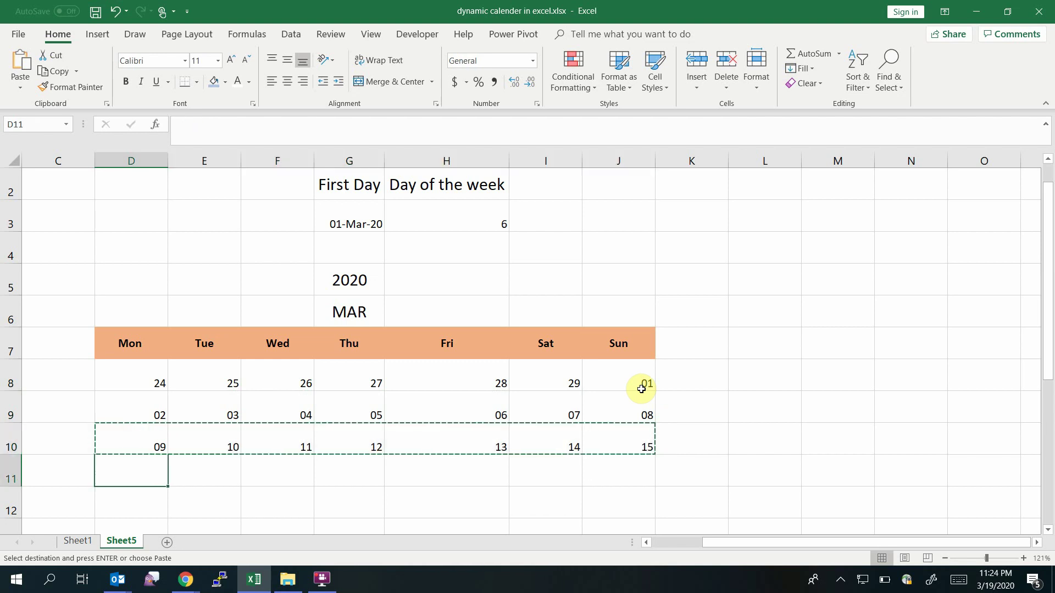
pyautogui.hotkey('shift', 'Down')
pyautogui.hotkey('shift', 'Down')
pyautogui.press('Return')
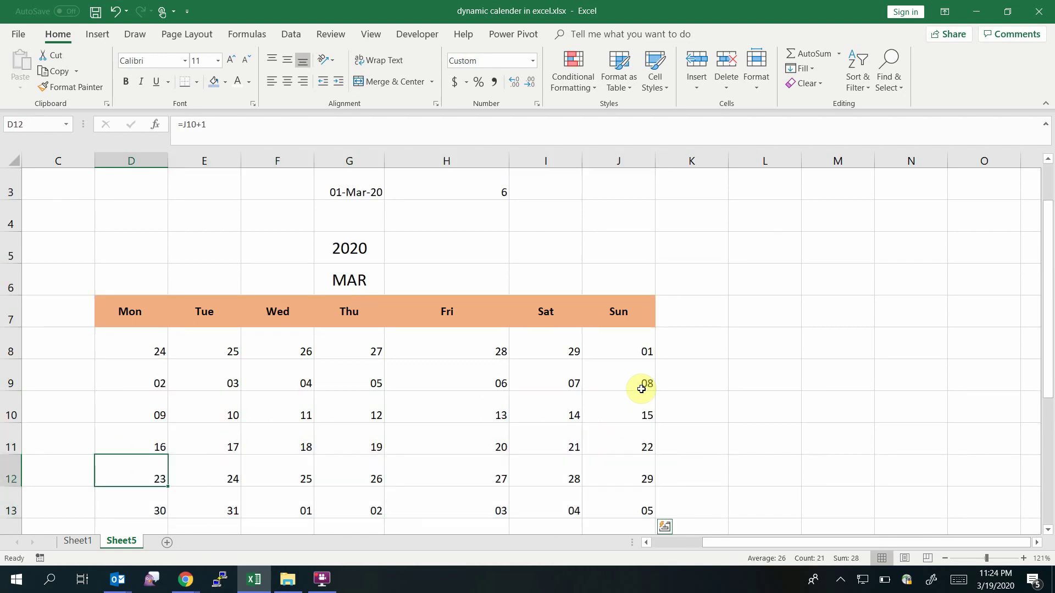
# Review the day grid in D8:J13, checking where the first day of March falls under the weekday headings.
pyautogui.press('Down')
pyautogui.press('Down')
pyautogui.press('Down')
pyautogui.press('Up')
pyautogui.press('Up')
pyautogui.press('Up')
pyautogui.press('Up')
pyautogui.press('Up')
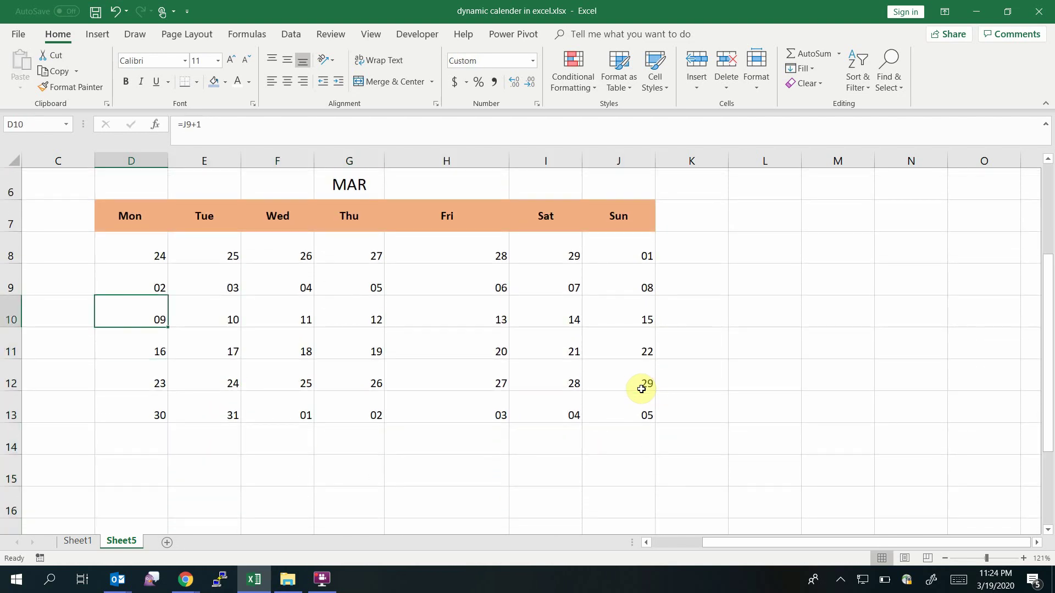
pyautogui.press('Up')
pyautogui.press('Up')
pyautogui.press('Up')
pyautogui.press('Up')
pyautogui.press('Up')
pyautogui.press('Up')
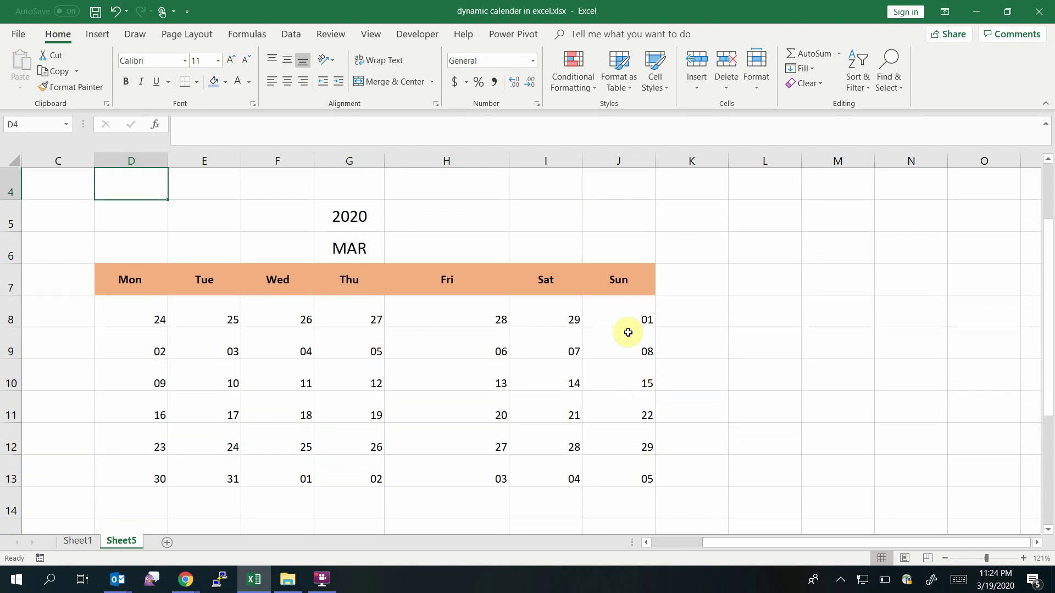
pyautogui.click(804, 431)
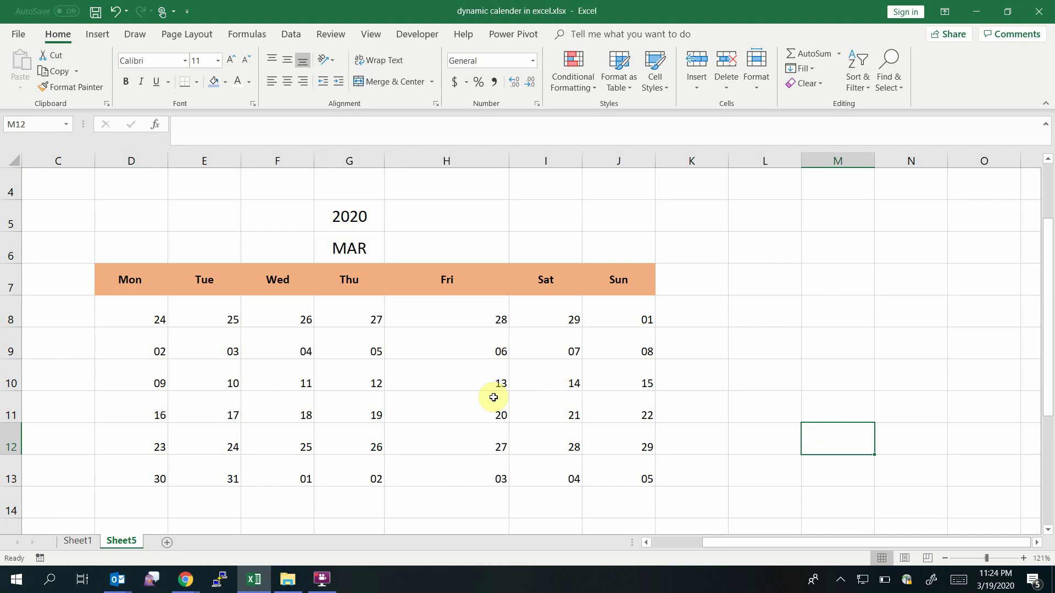
pyautogui.click(627, 317)
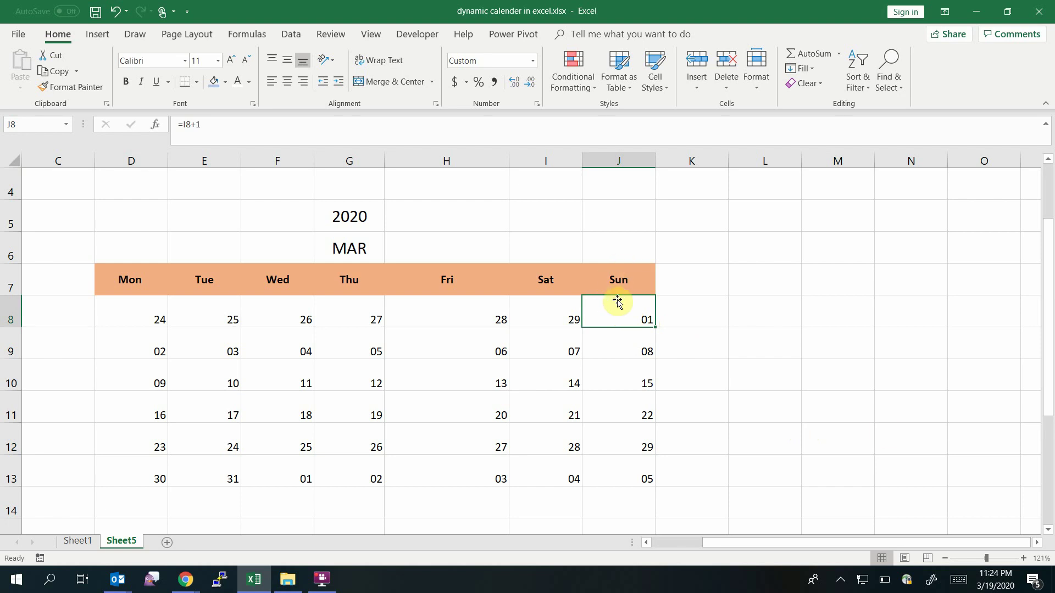
# Check March's first weekday against the system calendar and examine the grid's days outside March in D8:I8 and F13:J13.
pyautogui.click(995, 580)
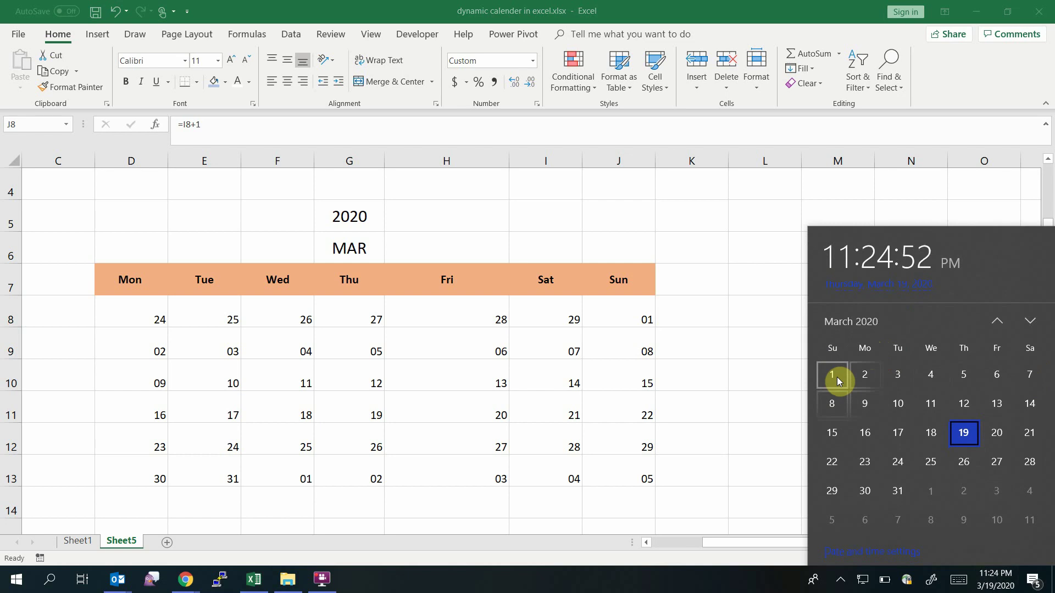
pyautogui.click(598, 298)
pyautogui.moveTo(410, 304); pyautogui.dragTo(151, 314)
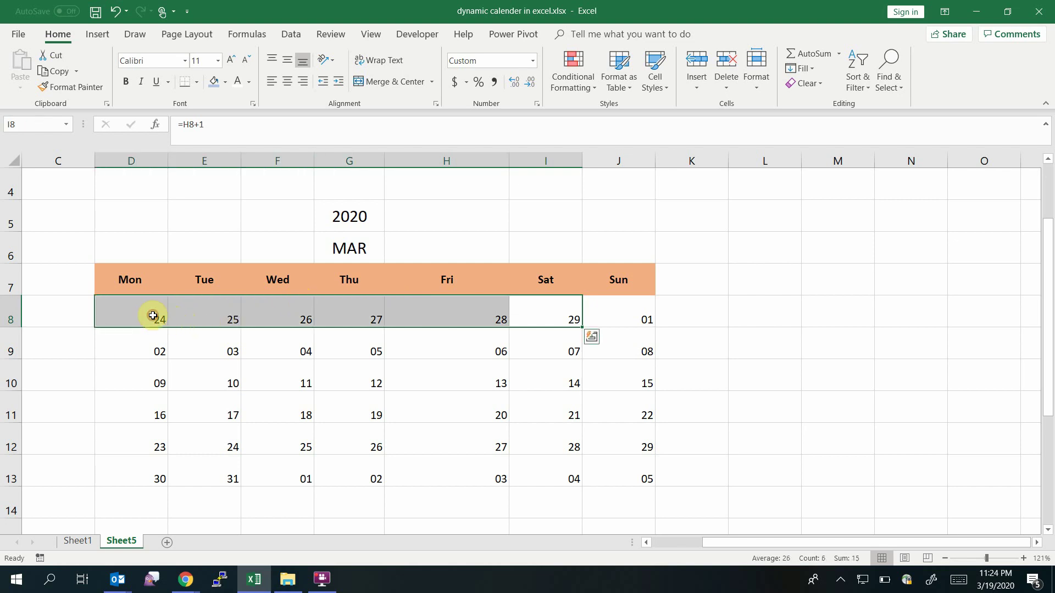
pyautogui.moveTo(275, 473); pyautogui.dragTo(628, 467)
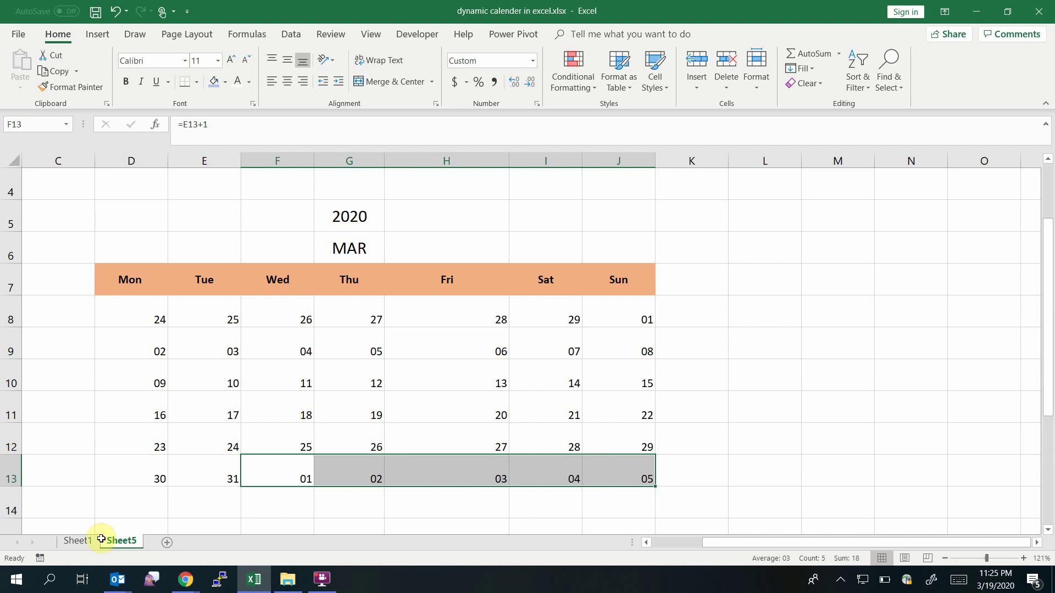
# Examine how the finished calendar on Sheet1 formats the days before March in C8:H8, and return to Sheet5.
pyautogui.click(78, 541)
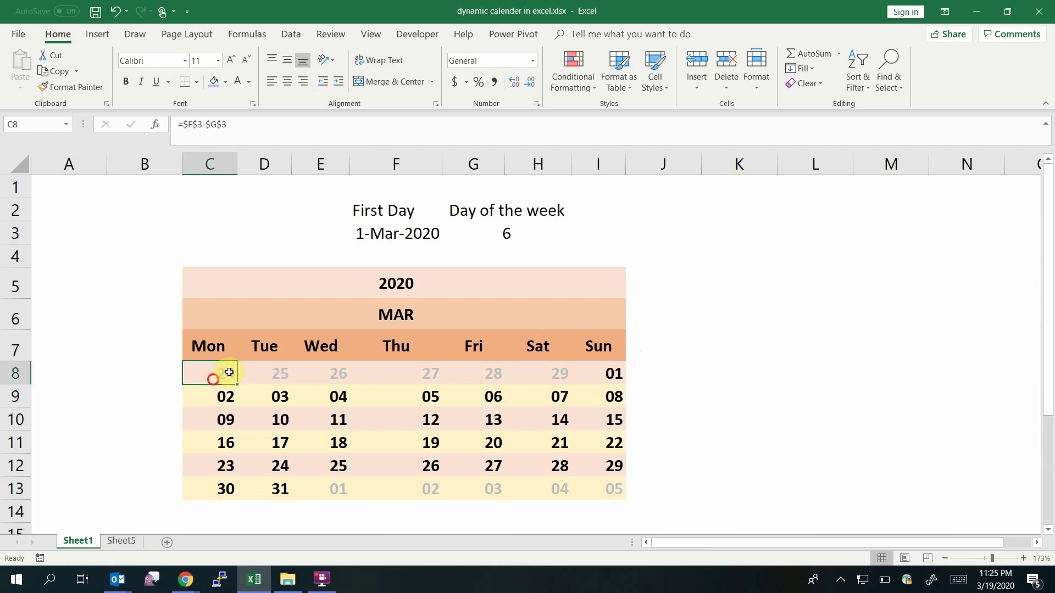
pyautogui.moveTo(226, 372); pyautogui.dragTo(522, 377)
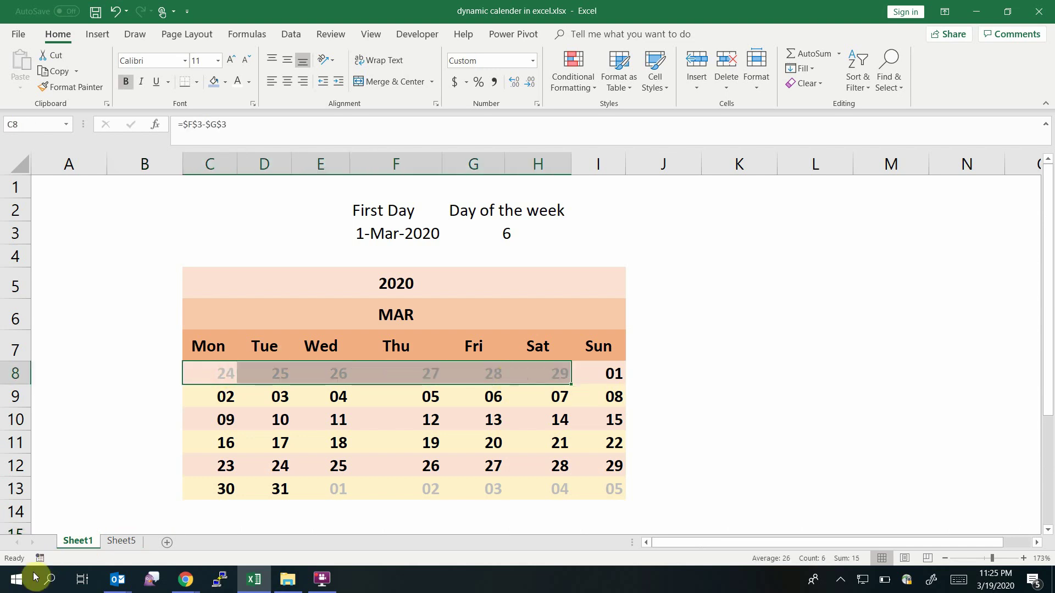
pyautogui.click(126, 539)
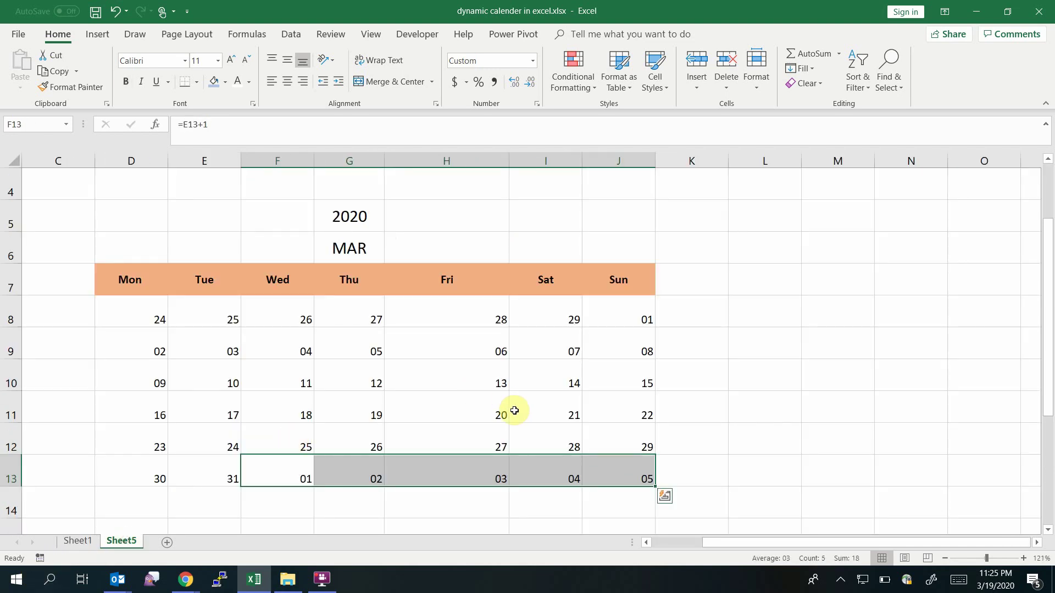
pyautogui.click(514, 410)
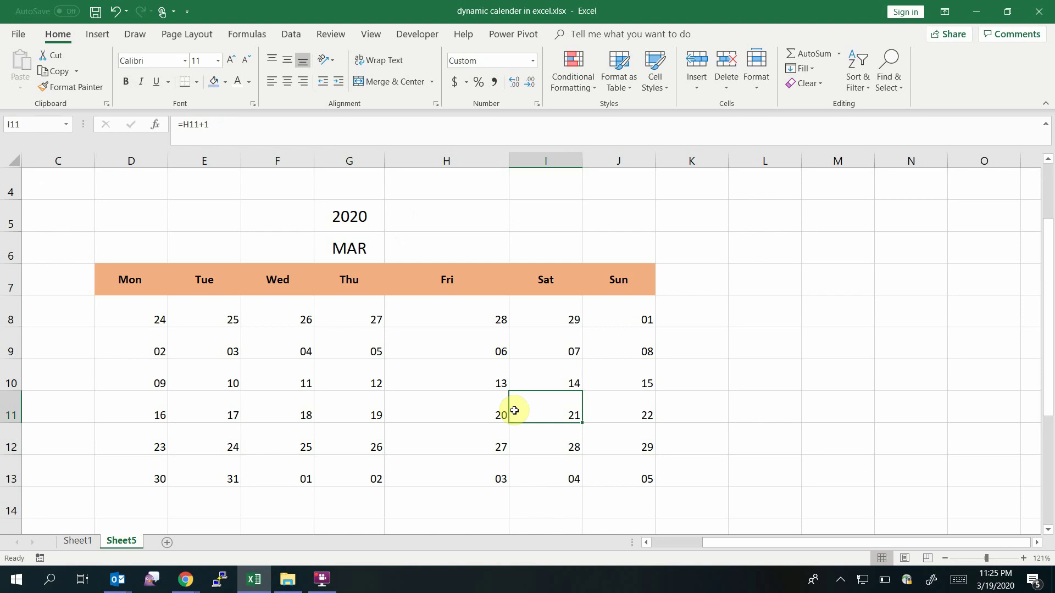
# Copy the formatting of the year row C5:I5 on Sheet1 onto the year row D5:J5 on Sheet5.
pyautogui.click(78, 545)
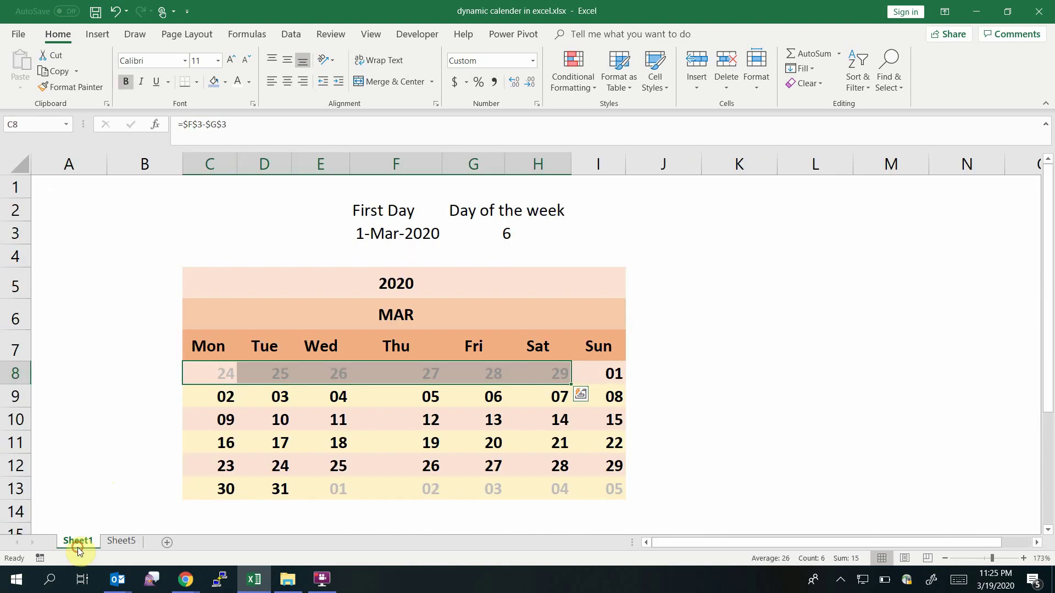
pyautogui.moveTo(207, 289); pyautogui.dragTo(591, 278)
pyautogui.click(71, 87)
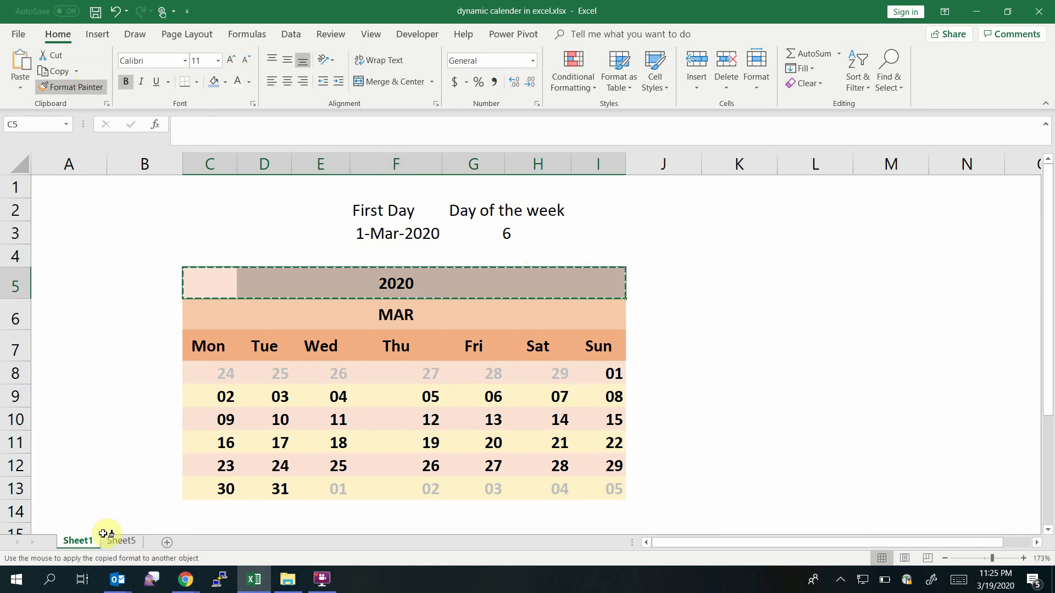
pyautogui.click(120, 541)
pyautogui.click(147, 210)
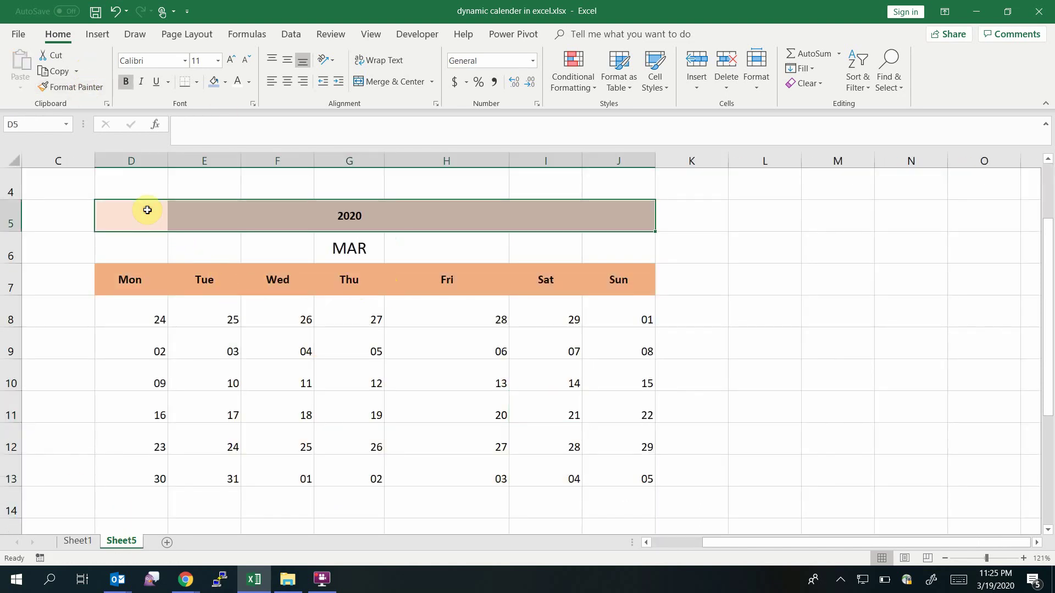
# Copy the formatting of the month row C6:I6 on Sheet1 onto the month row D6:J6 on Sheet5.
pyautogui.click(77, 541)
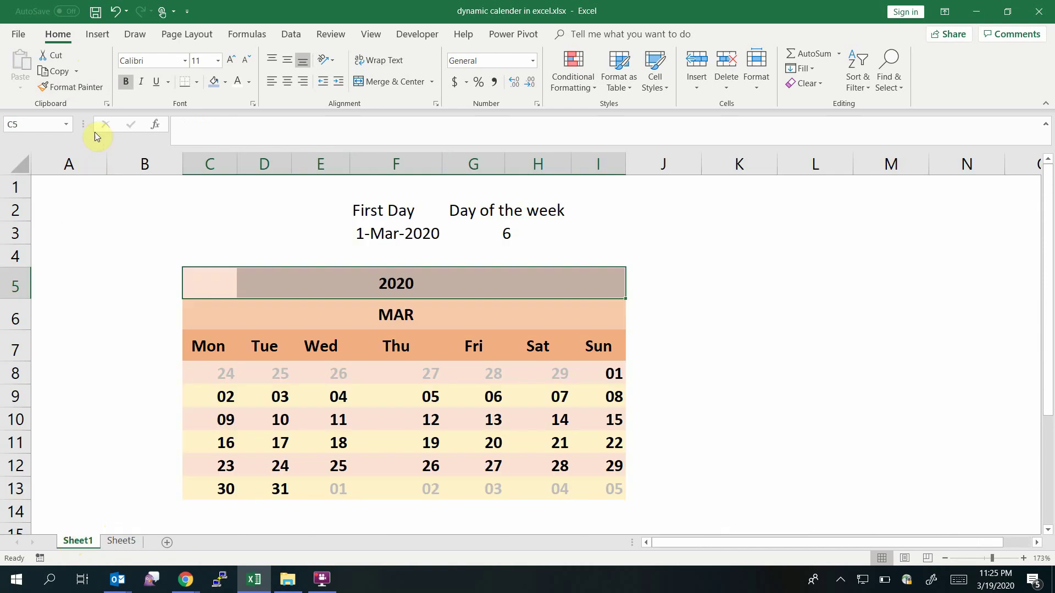
pyautogui.moveTo(214, 311); pyautogui.dragTo(579, 314)
pyautogui.click(85, 87)
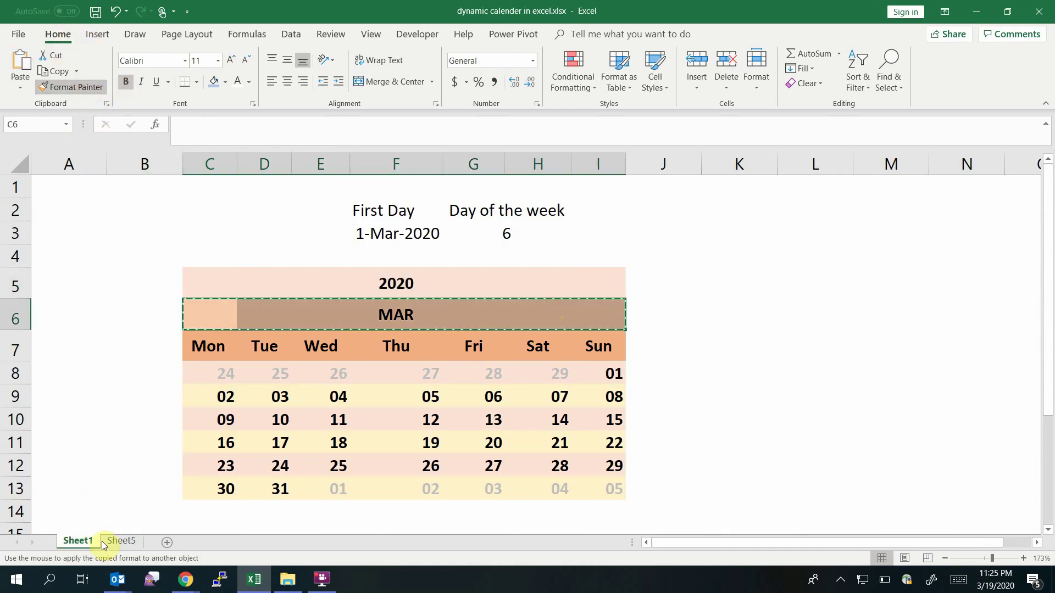
pyautogui.click(119, 541)
pyautogui.click(118, 242)
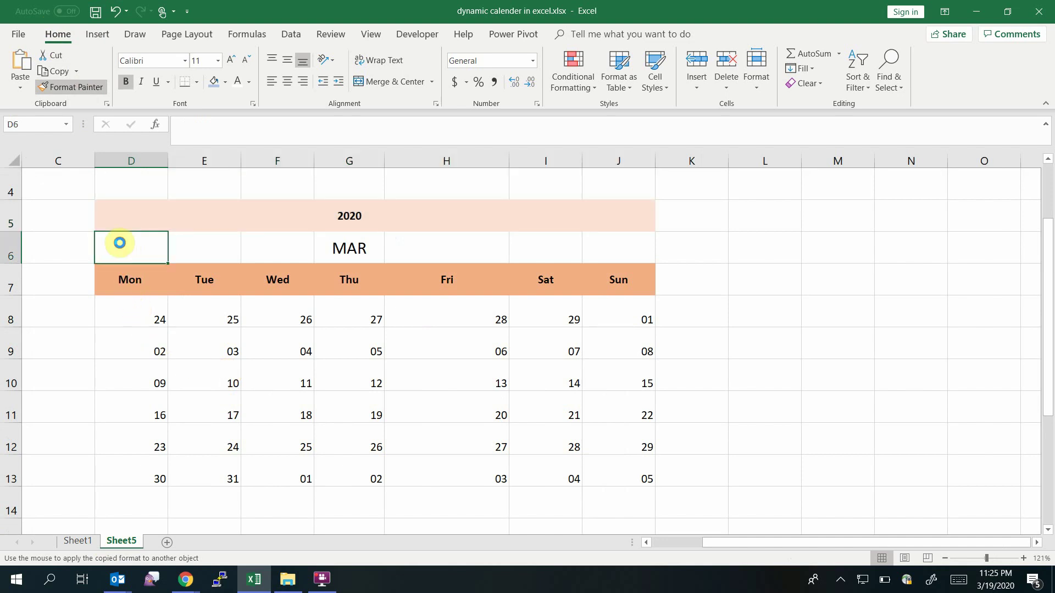
# Copy the formatting of the day grid C8:I13 on Sheet1 onto the day grid D8:J13 on Sheet5.
pyautogui.click(82, 543)
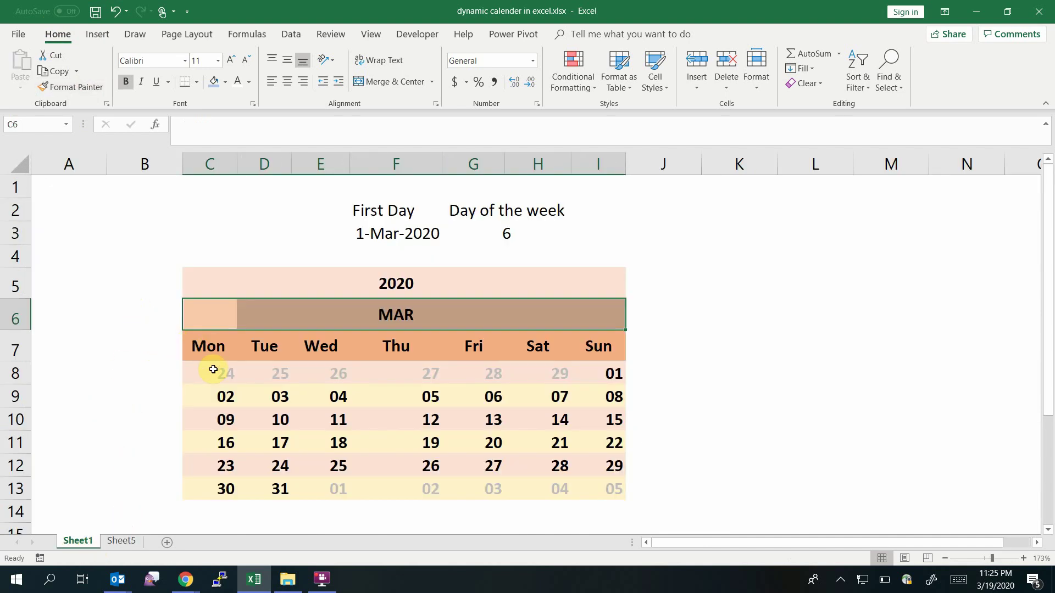
pyautogui.moveTo(212, 370)
pyautogui.mouseDown()
pyautogui.moveTo(553, 466)
pyautogui.moveTo(586, 487)
pyautogui.mouseUp()
pyautogui.click(96, 89)
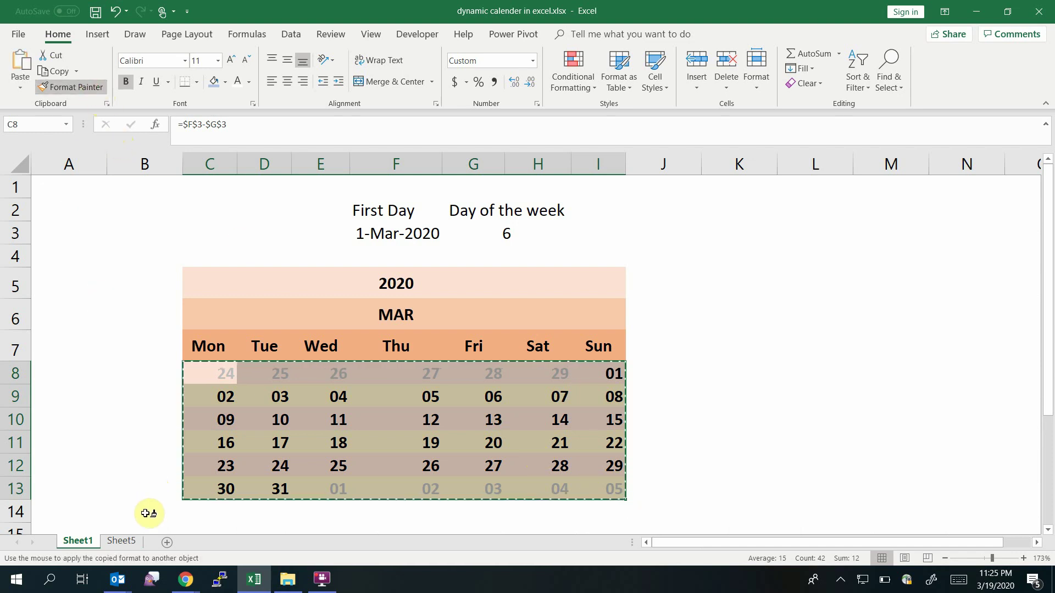
pyautogui.click(122, 543)
pyautogui.click(146, 306)
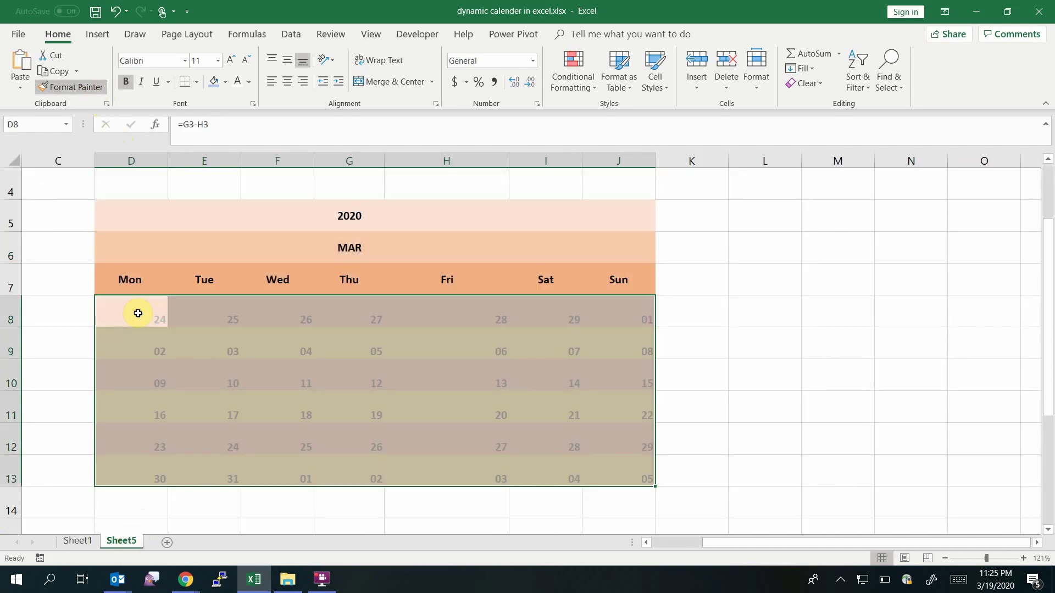
pyautogui.click(775, 407)
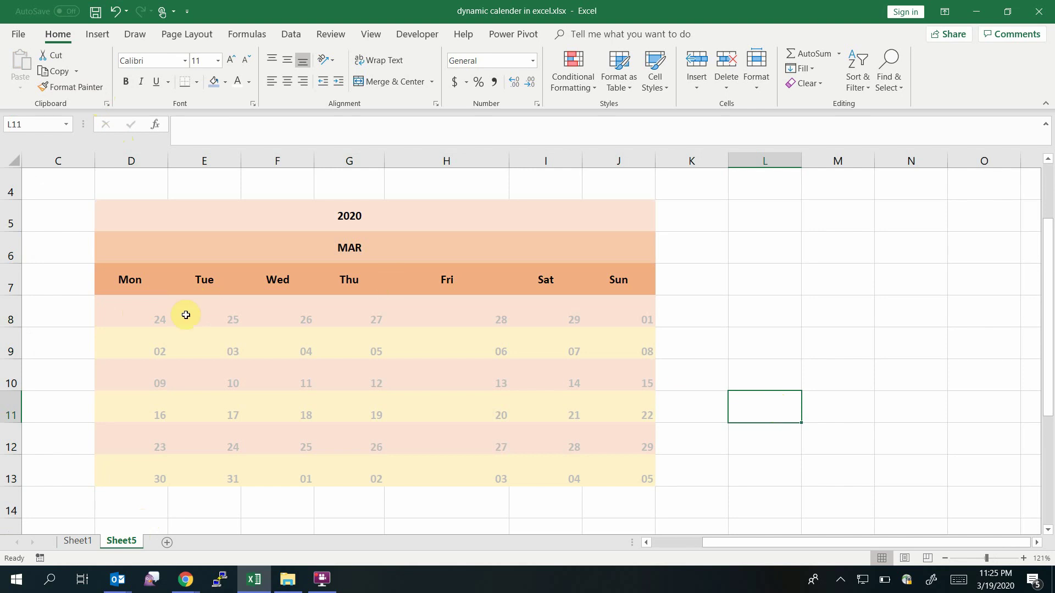
# Set the font size of the weekday headings in D7:J7 to 14.
pyautogui.moveTo(131, 278); pyautogui.dragTo(639, 276)
pyautogui.click(205, 56)
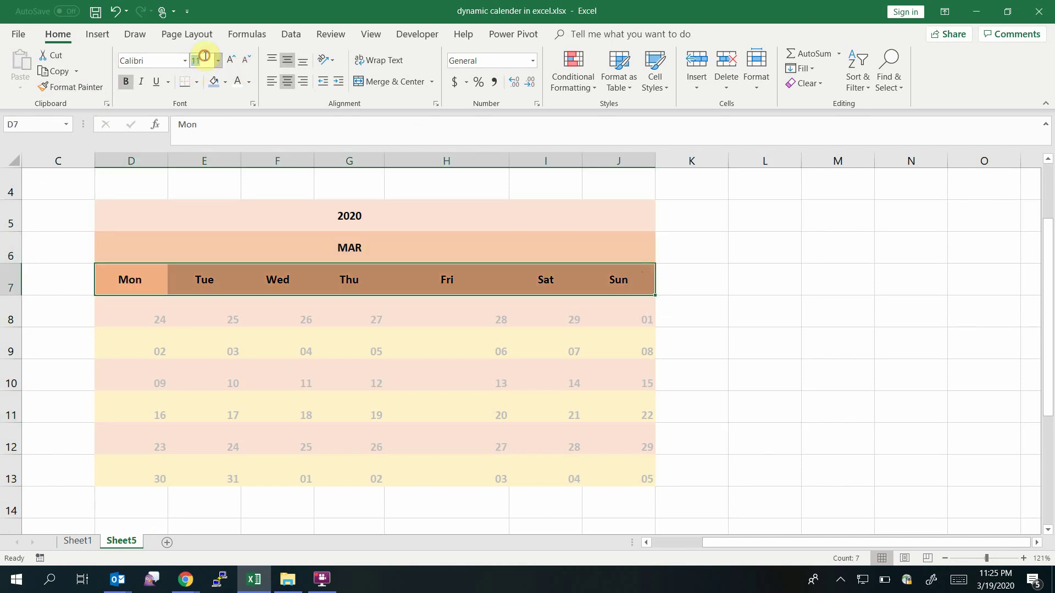
pyautogui.write('14')
pyautogui.press('Return')
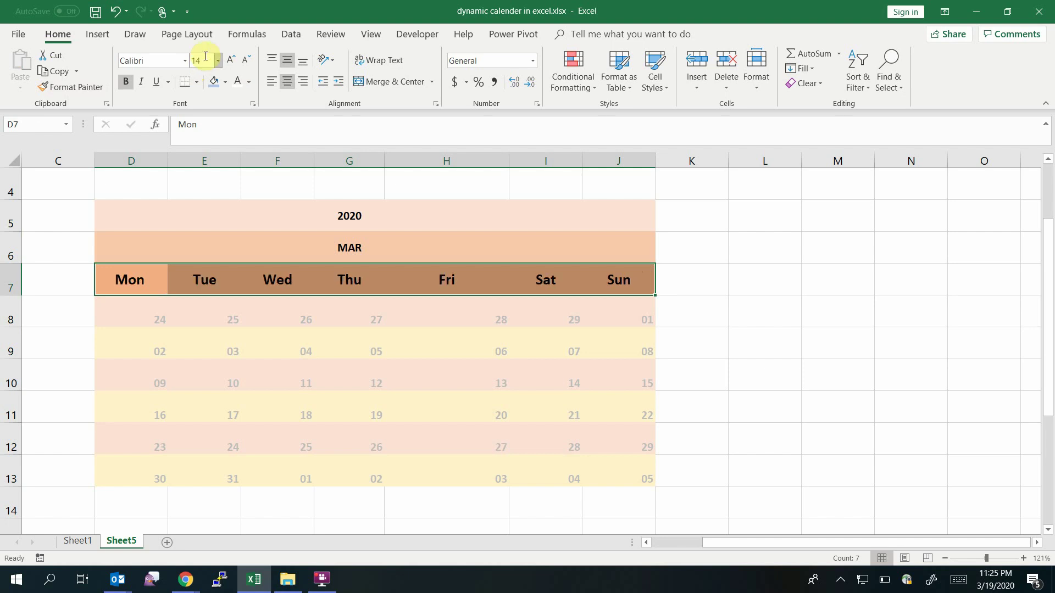
# Center the day numbers in D8:J13 horizontally and vertically, and set their font size to 14.
pyautogui.moveTo(154, 319); pyautogui.dragTo(612, 469)
pyautogui.click(294, 82)
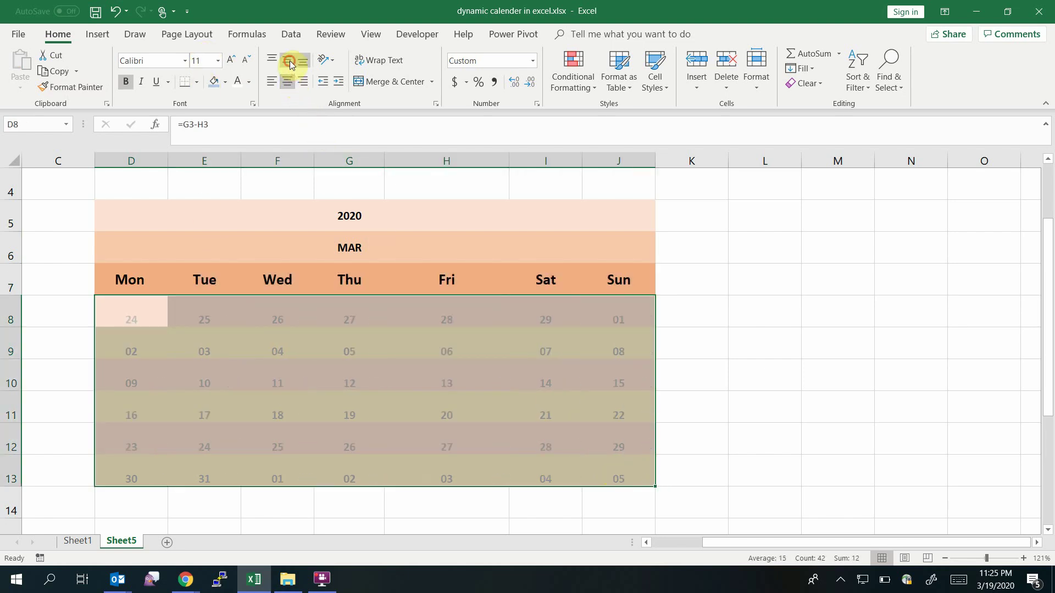
pyautogui.click(289, 61)
pyautogui.click(200, 61)
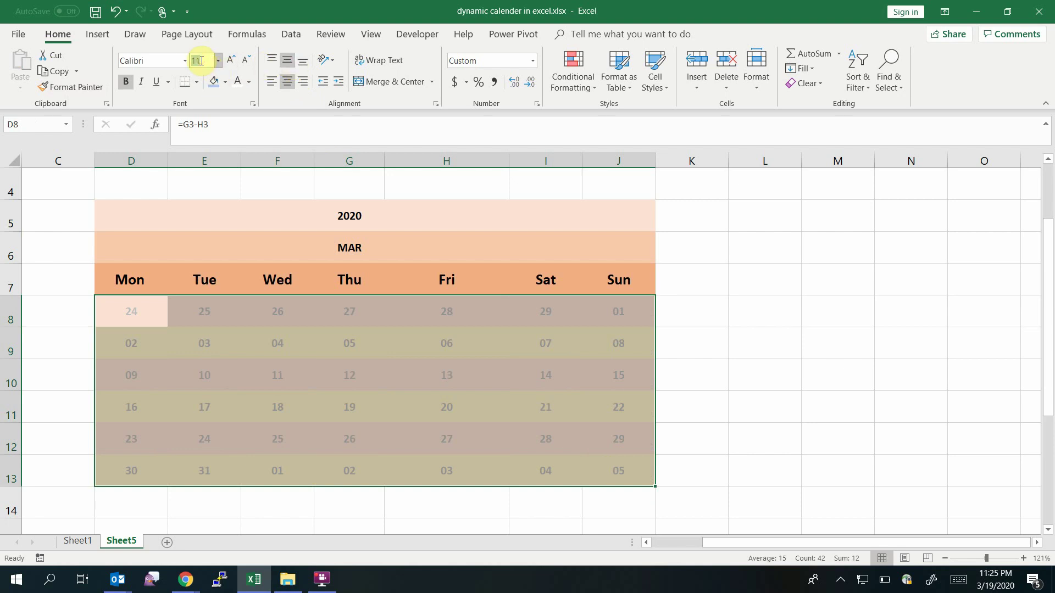
pyautogui.write('1')
pyautogui.write('1')
pyautogui.press('Return')
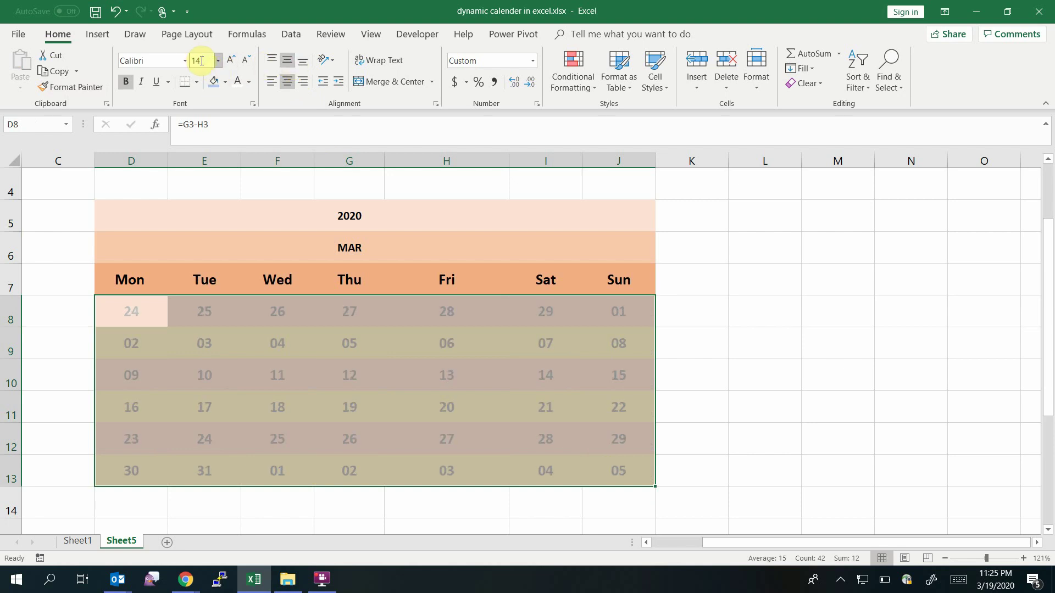
pyautogui.click(735, 312)
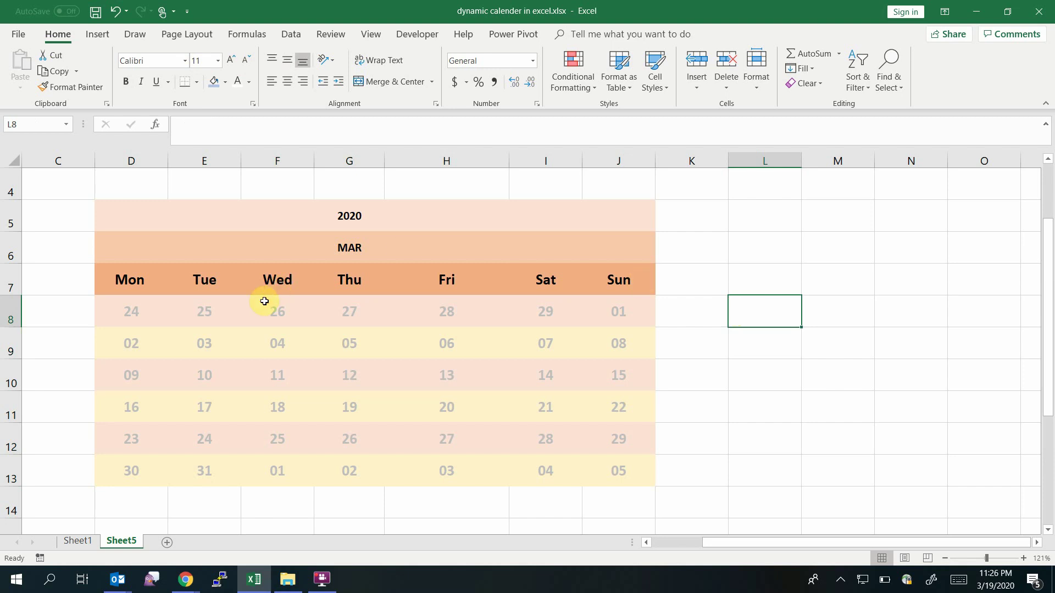
# Delete both conditional formatting rules copied onto the day grid D8:J13.
pyautogui.click(130, 322)
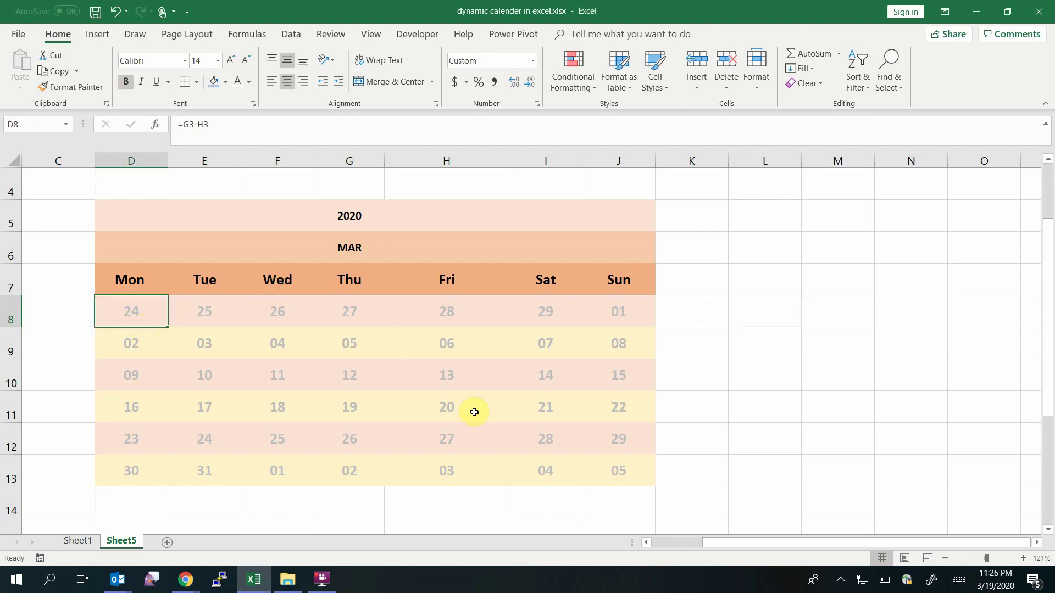
pyautogui.moveTo(140, 318); pyautogui.dragTo(616, 461)
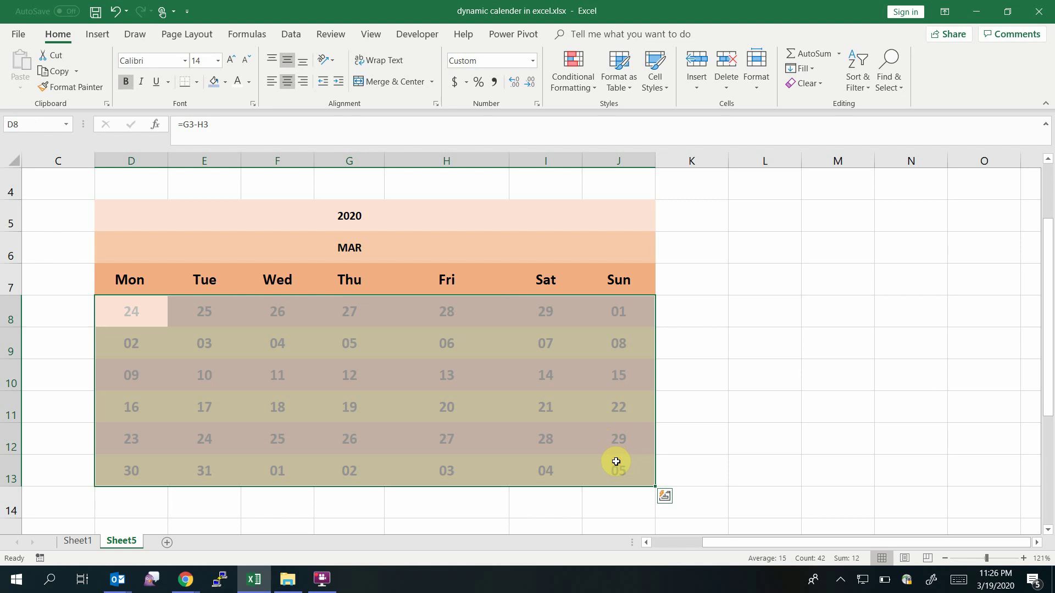
pyautogui.click(583, 90)
pyautogui.click(594, 286)
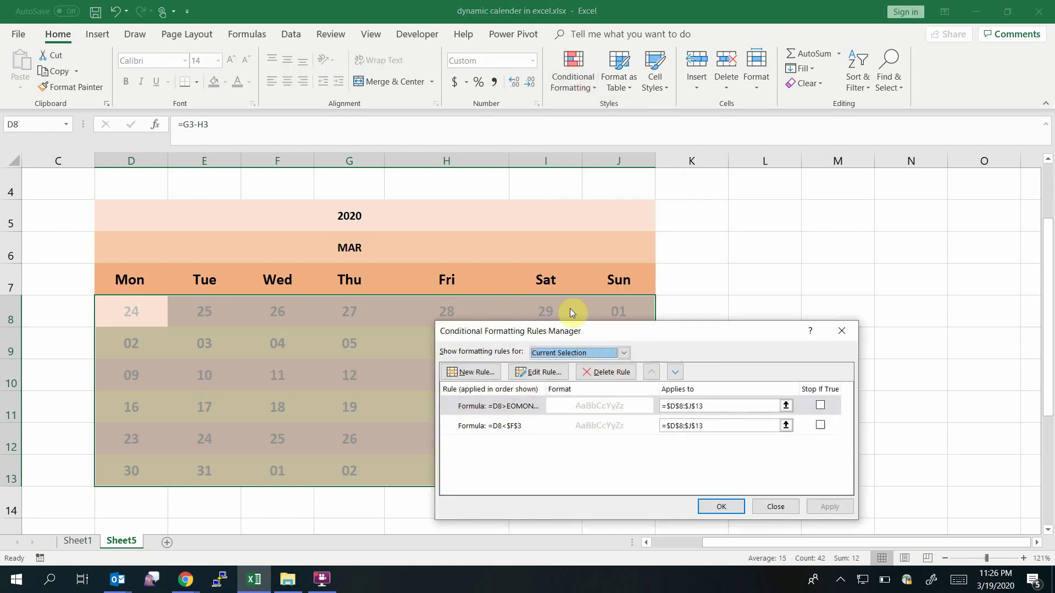
pyautogui.doubleClick(597, 372)
pyautogui.click(730, 505)
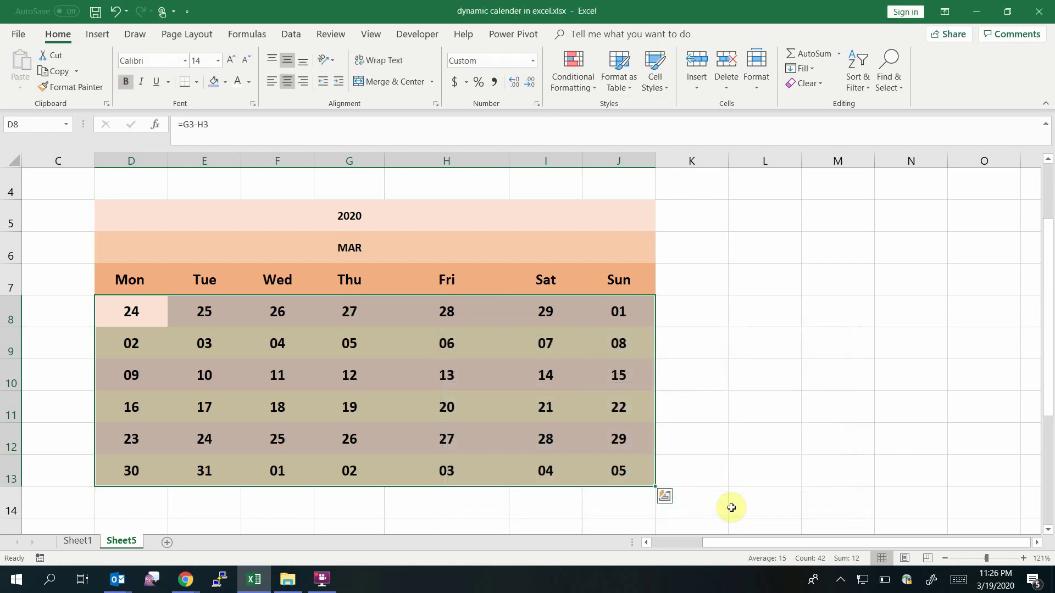
pyautogui.click(588, 437)
# Start a new conditional formatting rule for D8:J13 that uses a formula to determine which cells to format.
pyautogui.moveTo(132, 311); pyautogui.dragTo(615, 469)
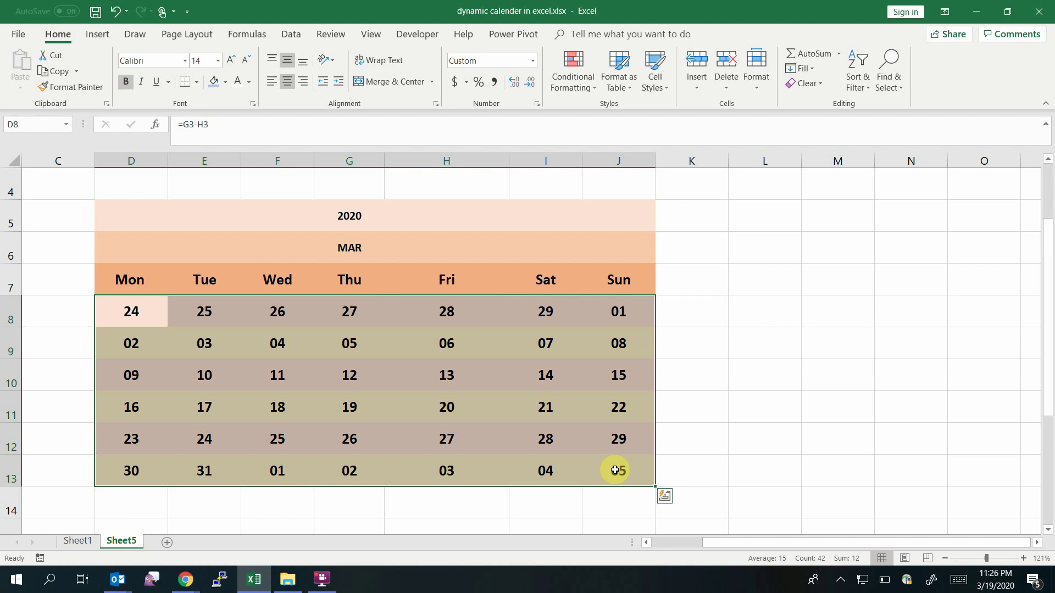
pyautogui.click(573, 83)
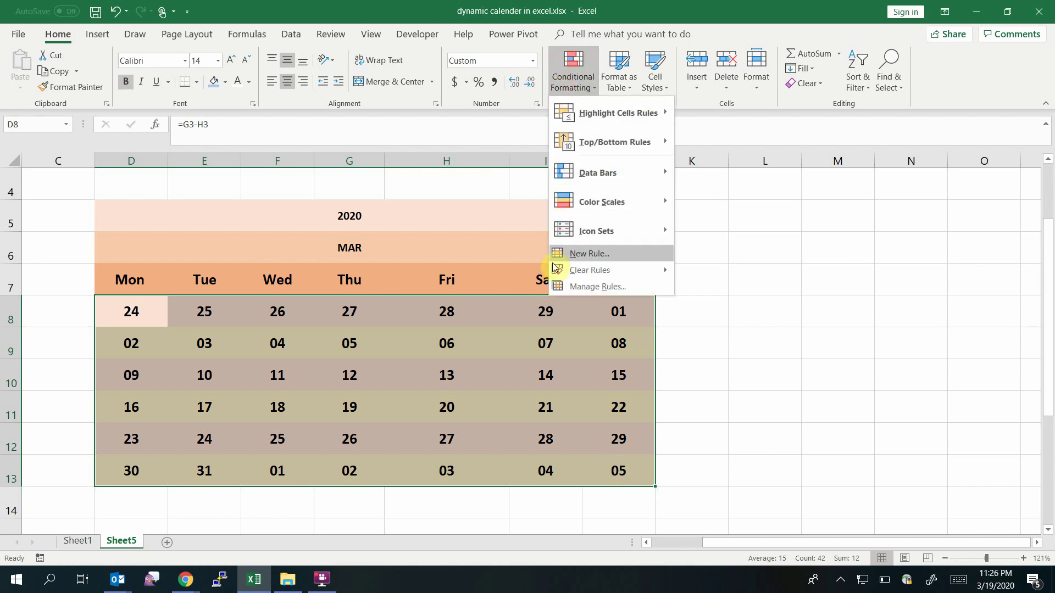
pyautogui.click(591, 254)
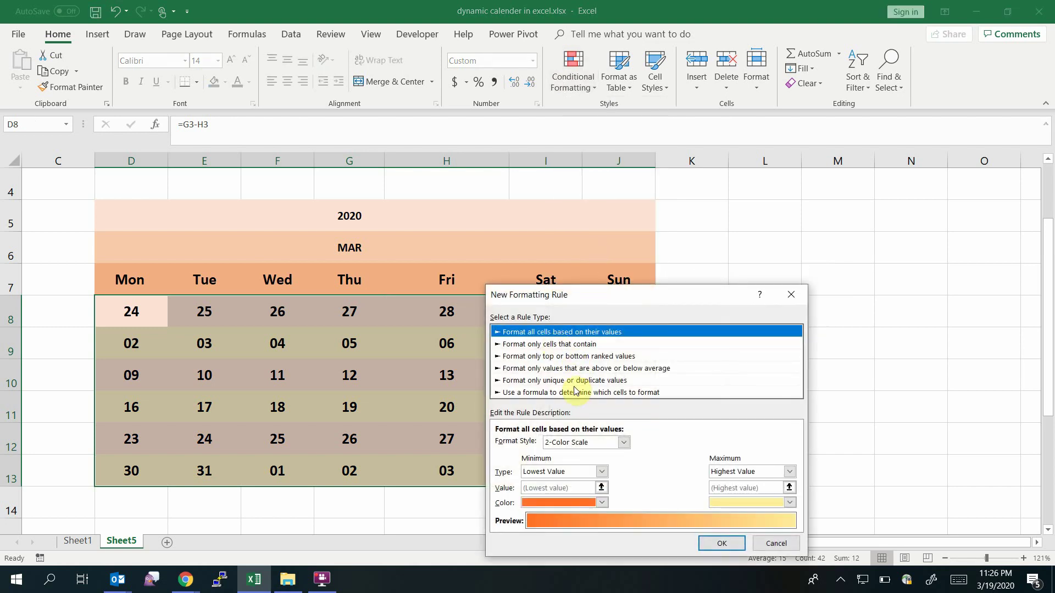
pyautogui.click(558, 393)
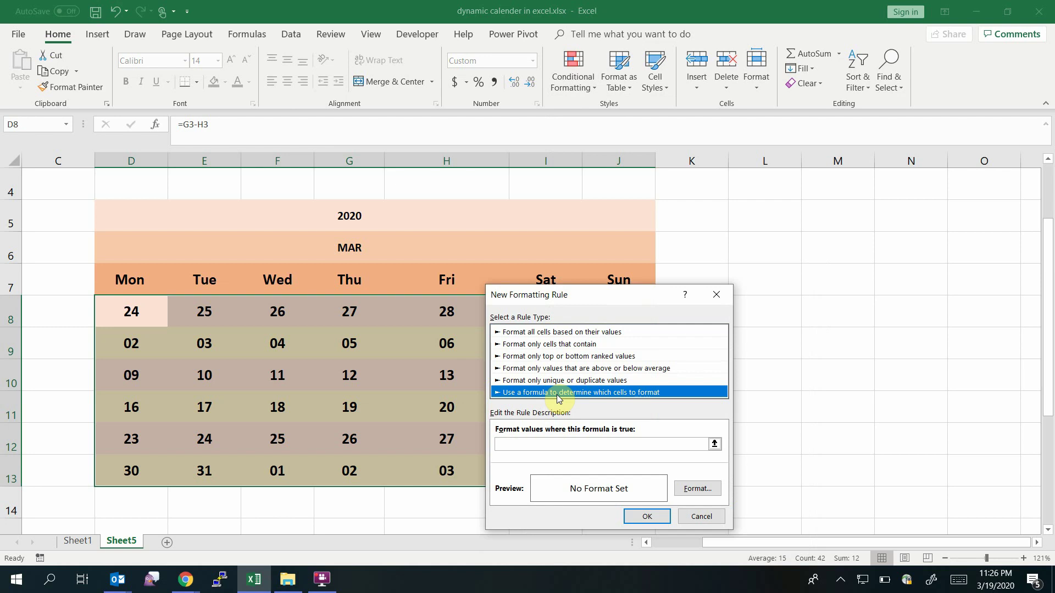
pyautogui.moveTo(529, 296); pyautogui.dragTo(561, 137)
# Begin the formatting rule's formula with a relative reference to the first day cell, =D8.
pyautogui.click(536, 285)
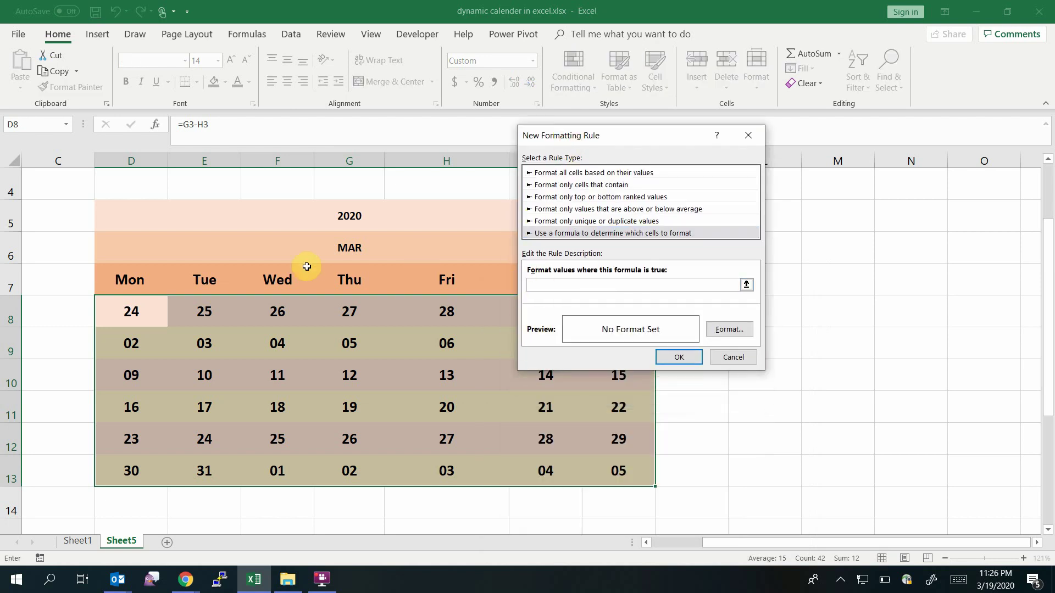
pyautogui.click(134, 313)
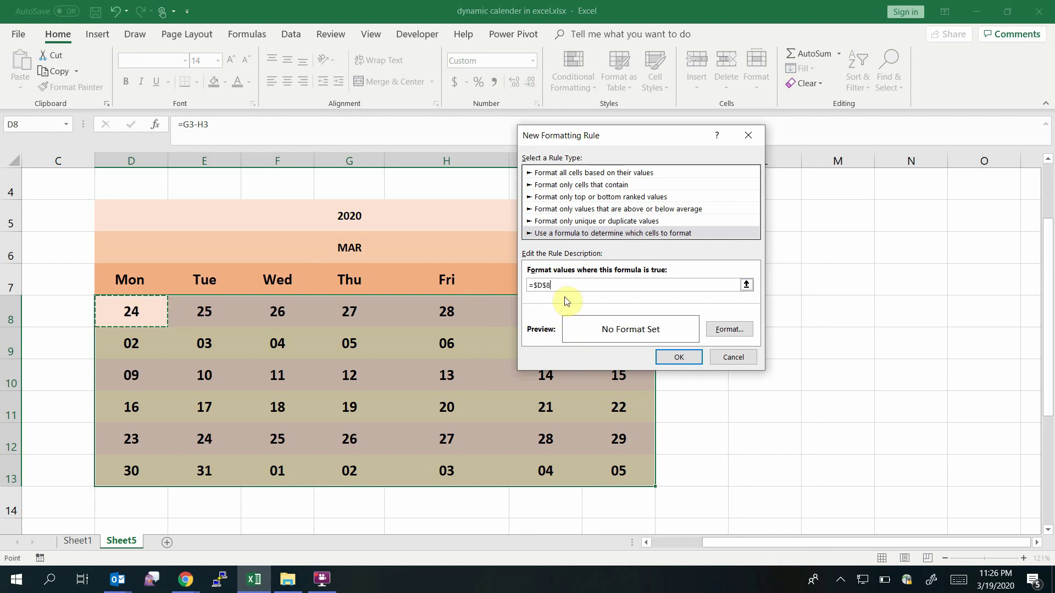
pyautogui.click(549, 286)
pyautogui.click(544, 285)
pyautogui.press('BackSpace')
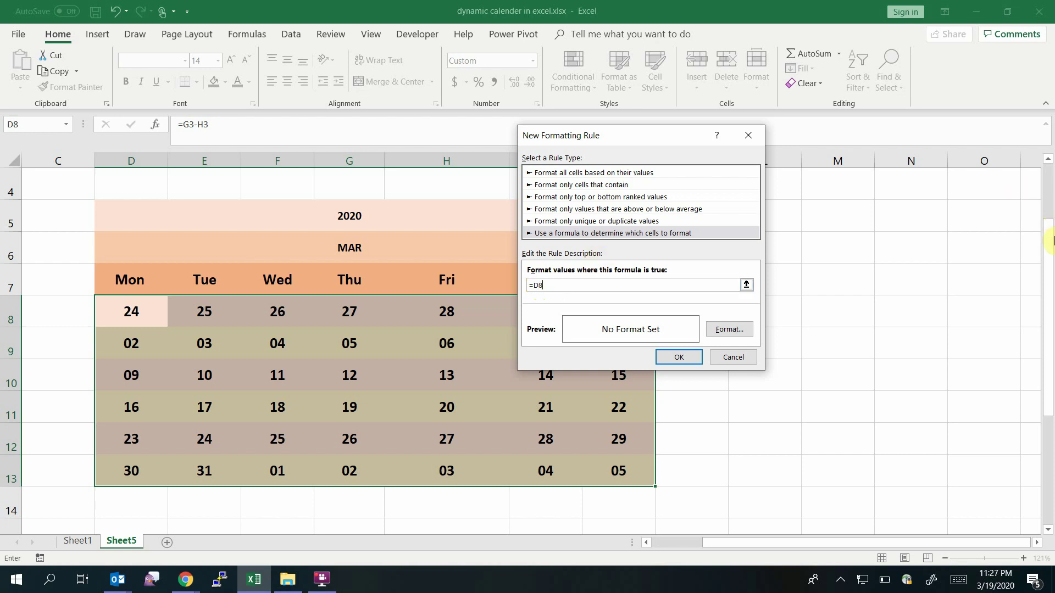
# Complete the rule formula to test whether D8 is less than the First Day date in G3.
pyautogui.moveTo(1050, 228); pyautogui.dragTo(1053, 171)
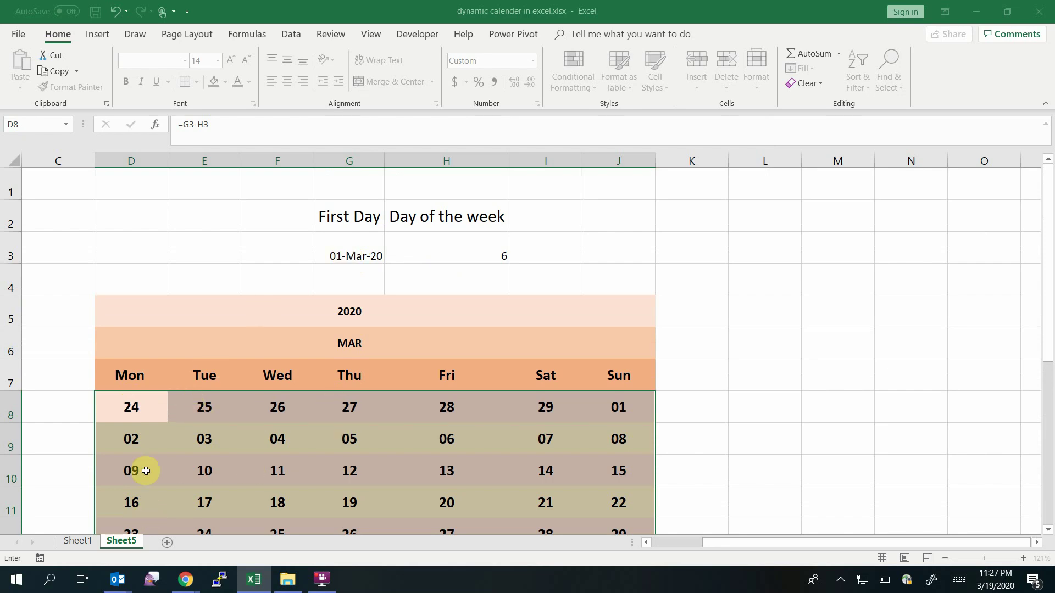
pyautogui.scroll(-1, 428, 327)
pyautogui.scroll(-2, 428, 327)
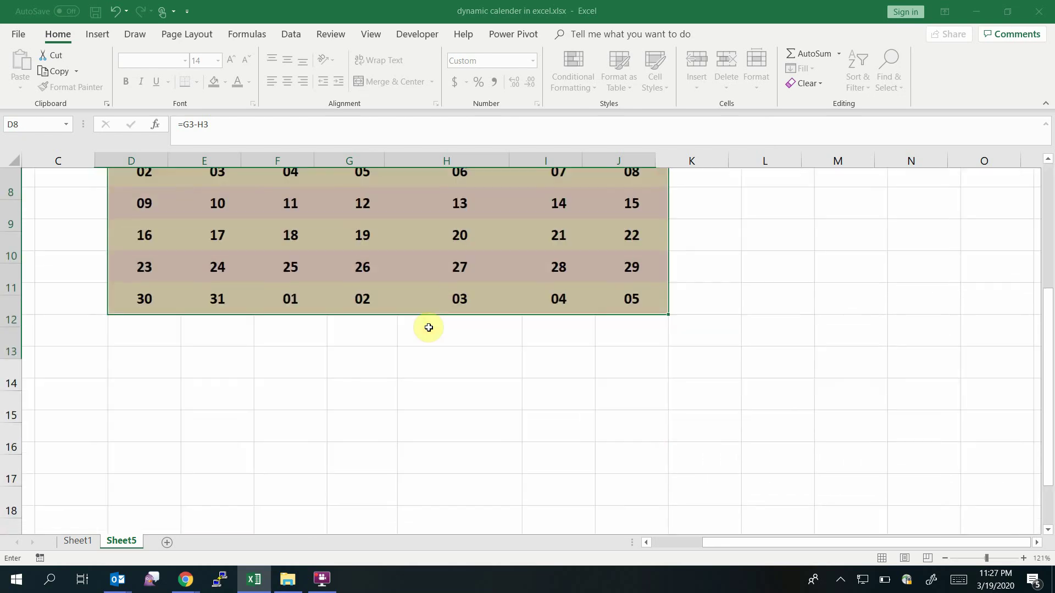
pyautogui.scroll(2, 419, 322)
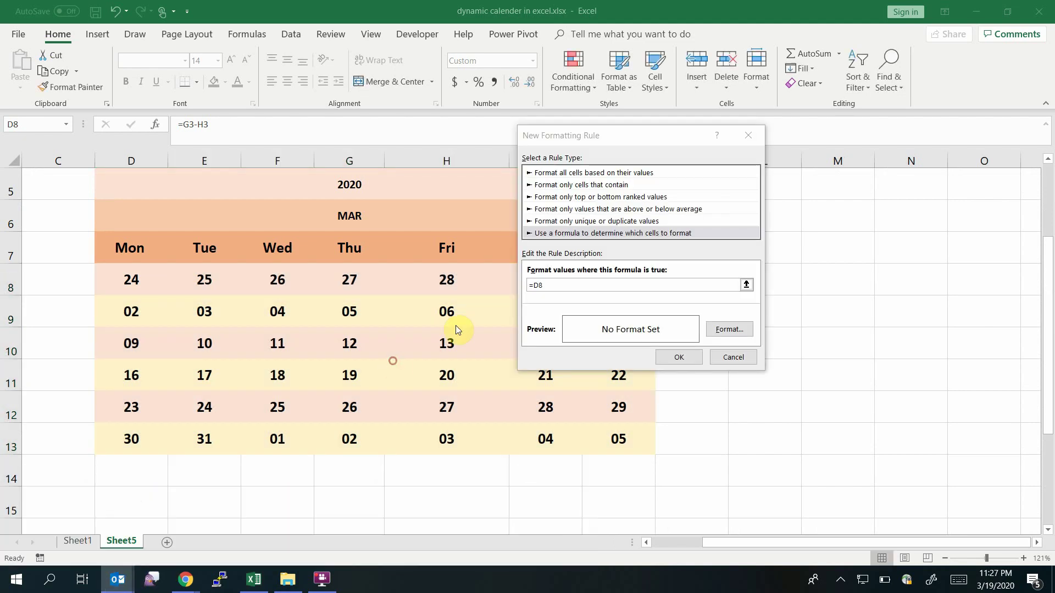
pyautogui.click(622, 135)
pyautogui.moveTo(622, 135); pyautogui.dragTo(586, 122)
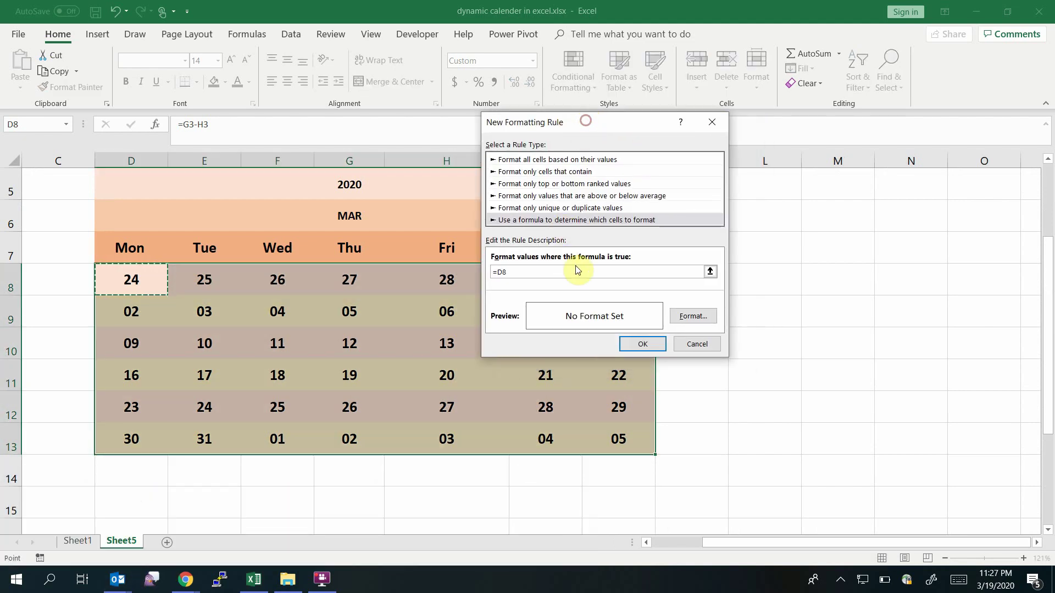
pyautogui.click(528, 273)
pyautogui.write('<')
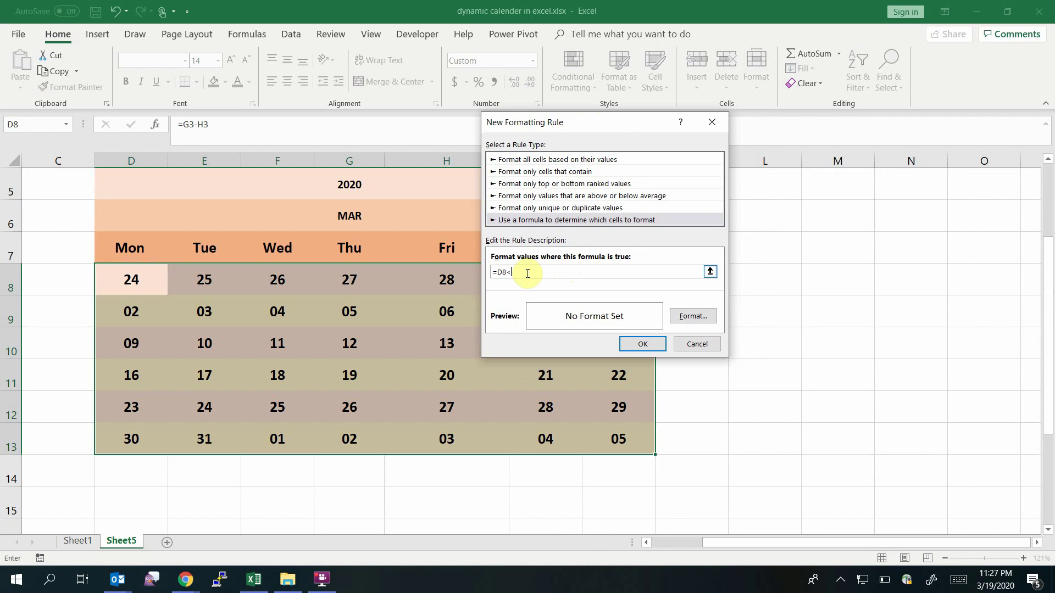
pyautogui.scroll(1, 376, 291)
pyautogui.scroll(2, 375, 290)
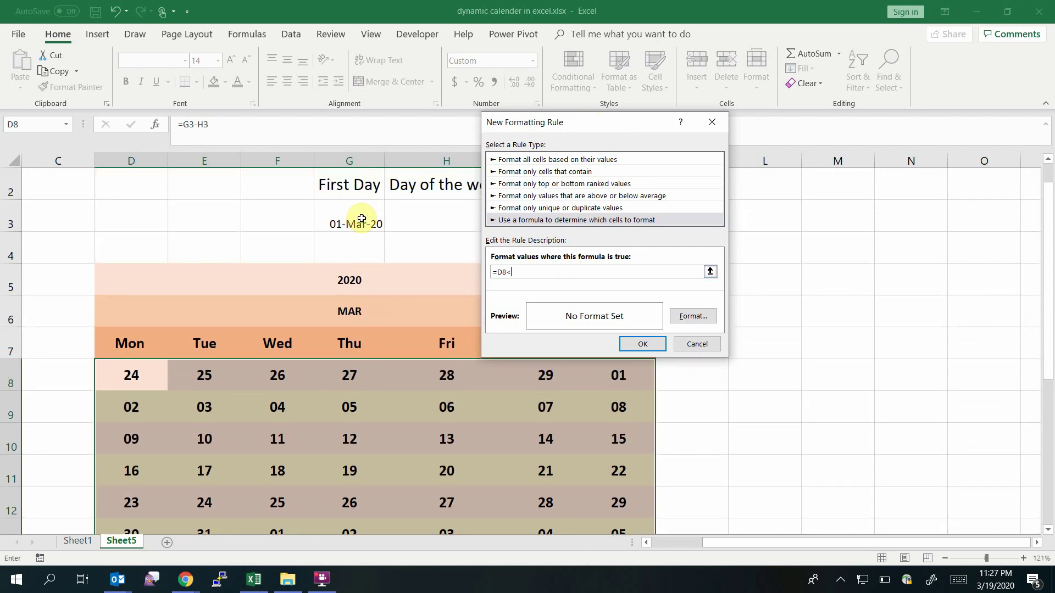
pyautogui.click(357, 220)
# Give the rule a grey font colour, apply it to the day grid, and inspect the days before the month's start.
pyautogui.click(682, 315)
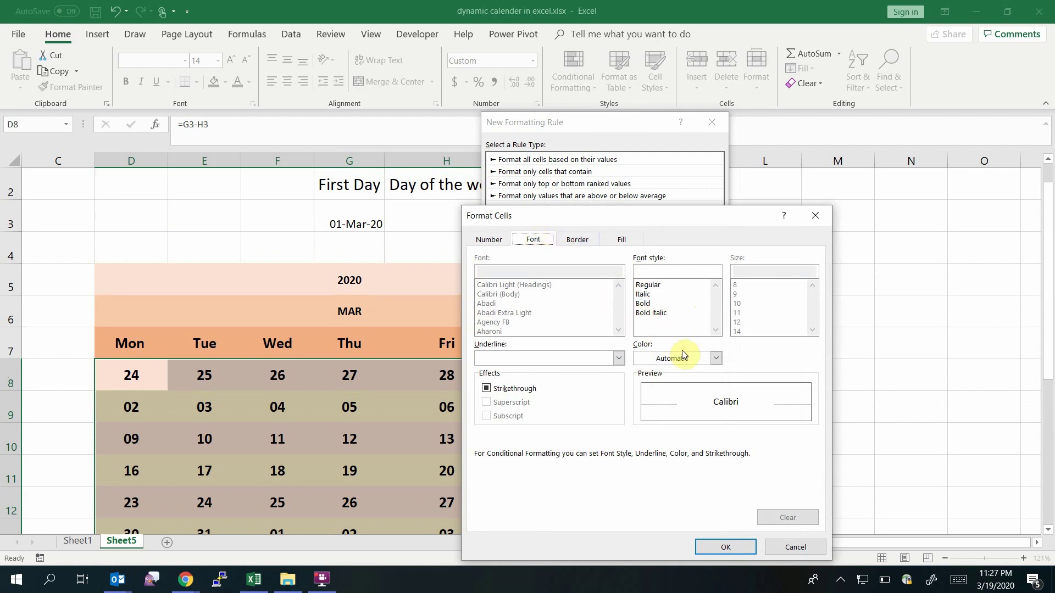
pyautogui.click(714, 359)
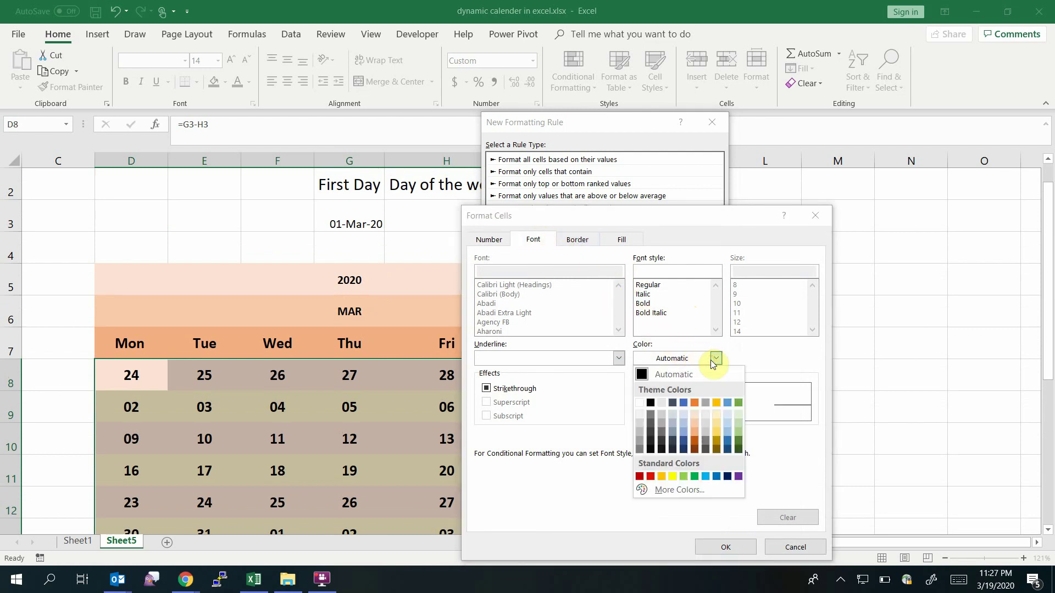
pyautogui.click(640, 443)
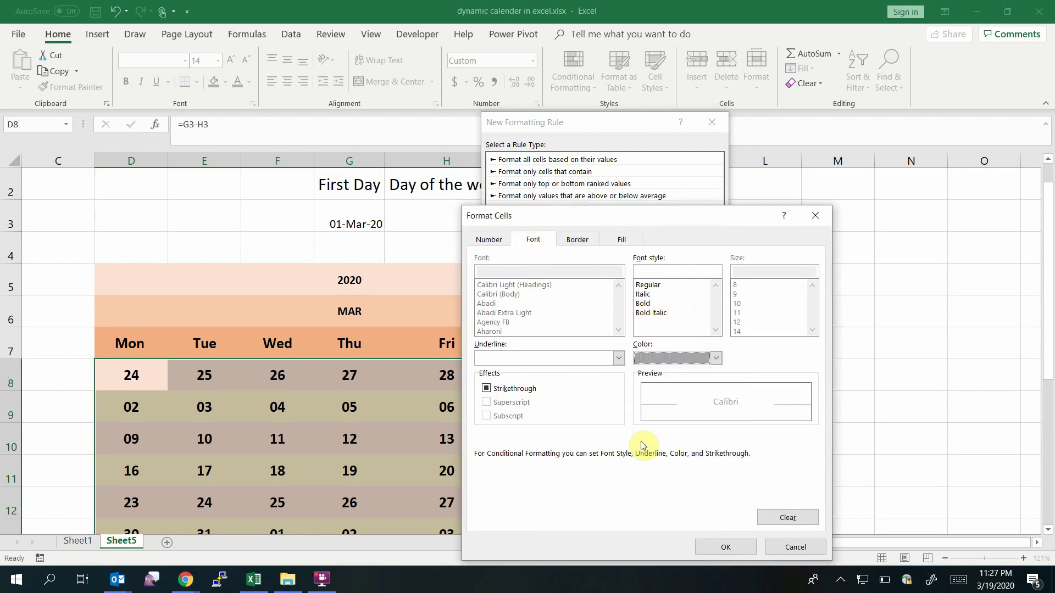
pyautogui.click(726, 547)
pyautogui.click(639, 343)
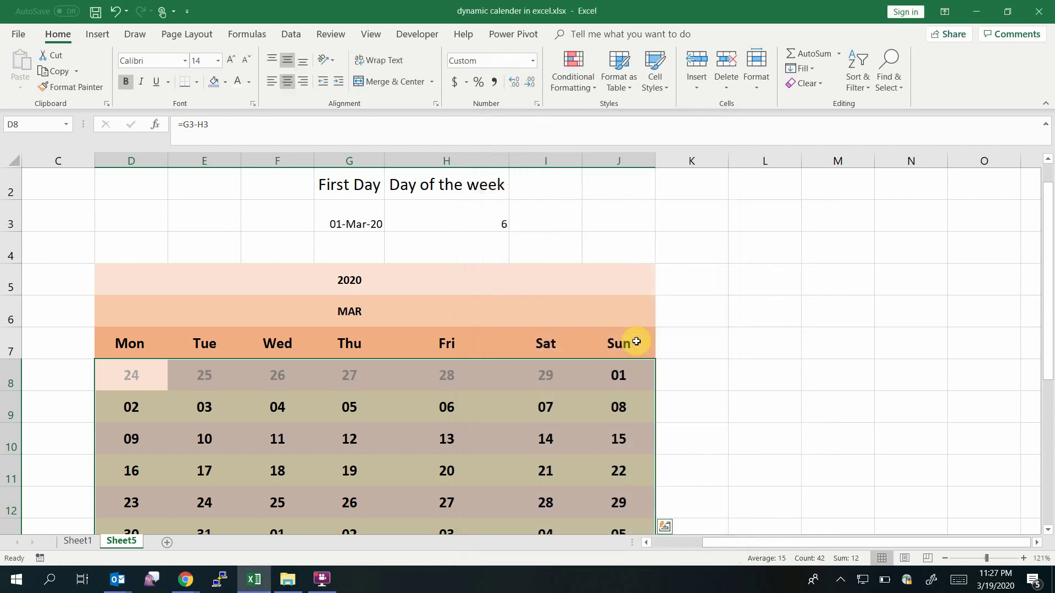
pyautogui.click(725, 426)
pyautogui.scroll(-1, 726, 427)
pyautogui.scroll(1, 467, 418)
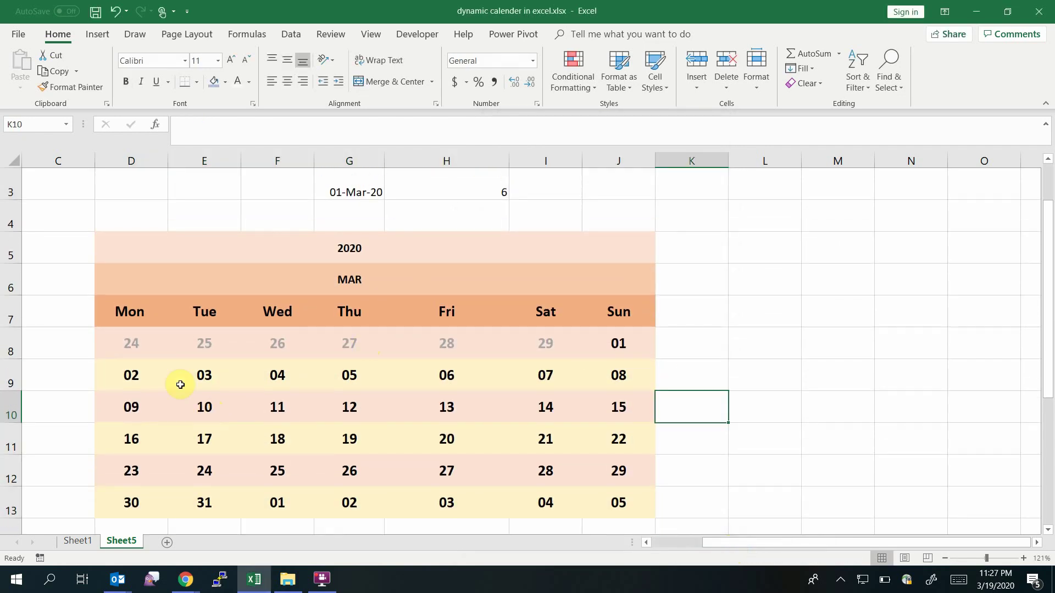
pyautogui.moveTo(135, 344); pyautogui.dragTo(548, 345)
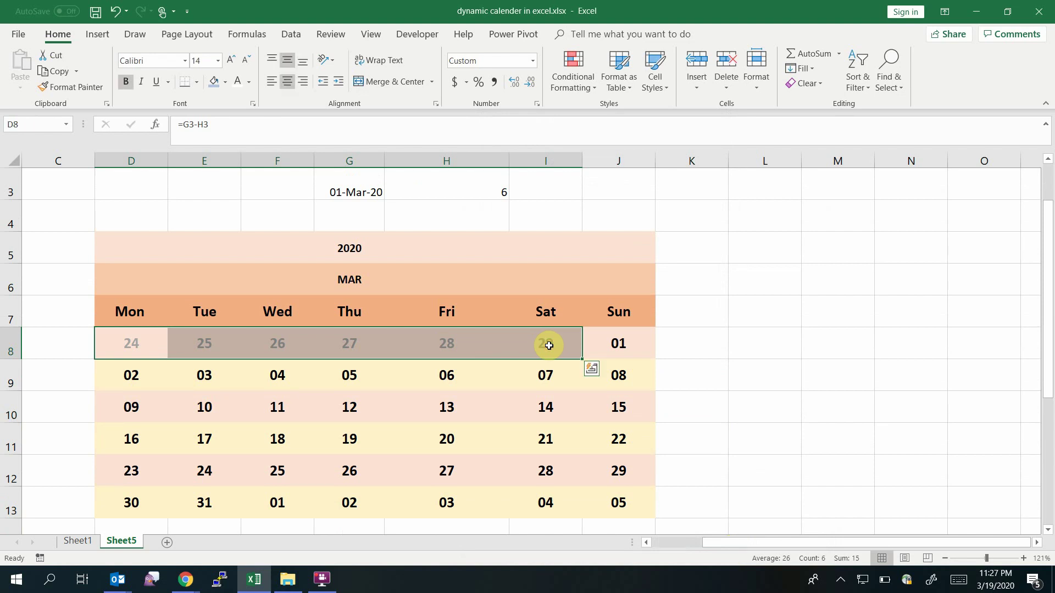
# Select the day grid from J13 back to D8 and start another conditional formatting rule that uses a formula.
pyautogui.scroll(-2, 622, 366)
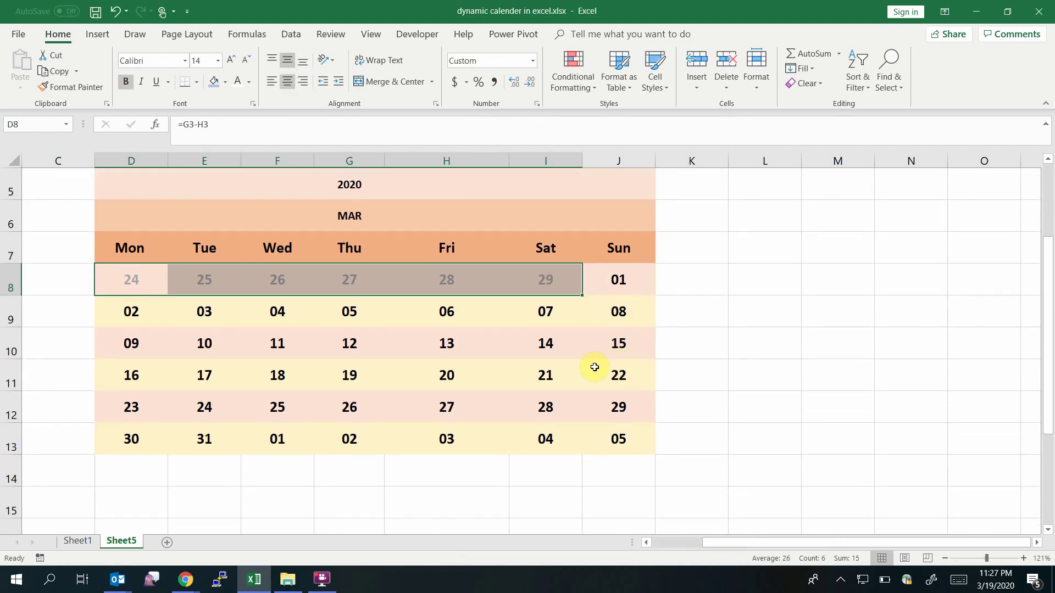
pyautogui.moveTo(619, 438); pyautogui.dragTo(130, 287)
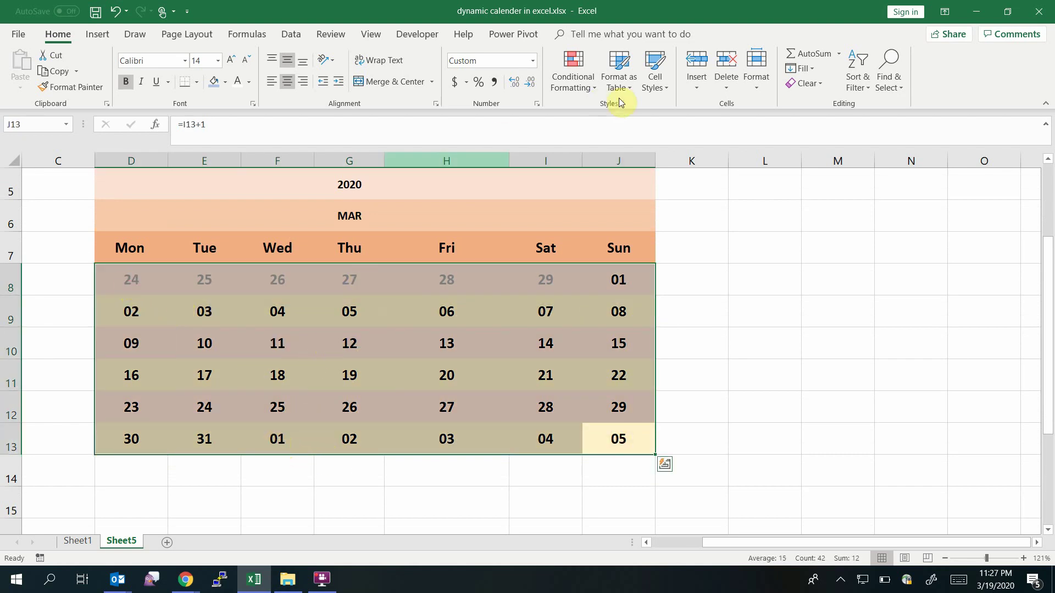
pyautogui.click(586, 89)
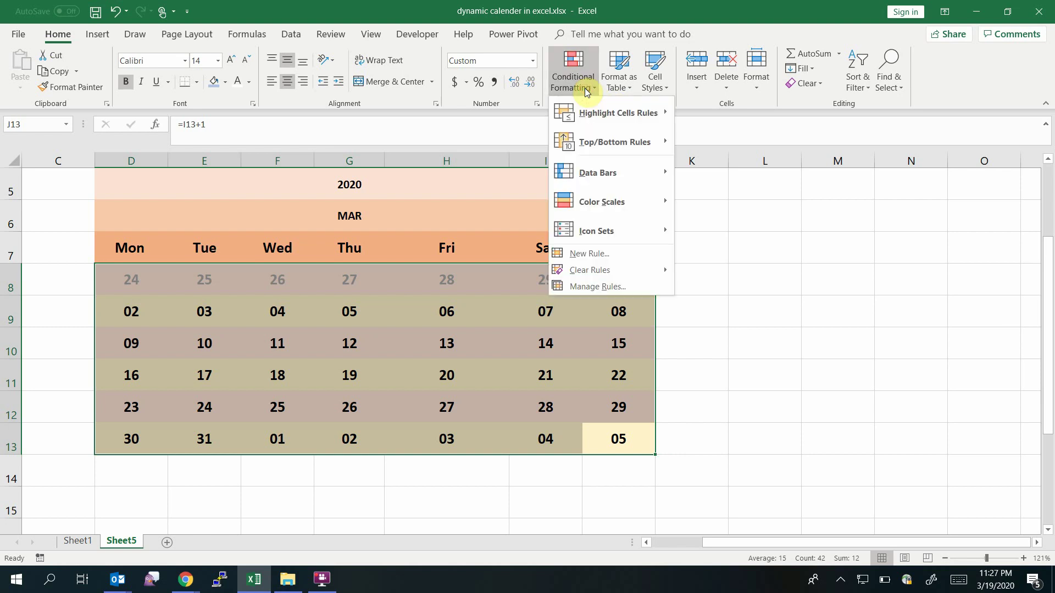
pyautogui.click(598, 256)
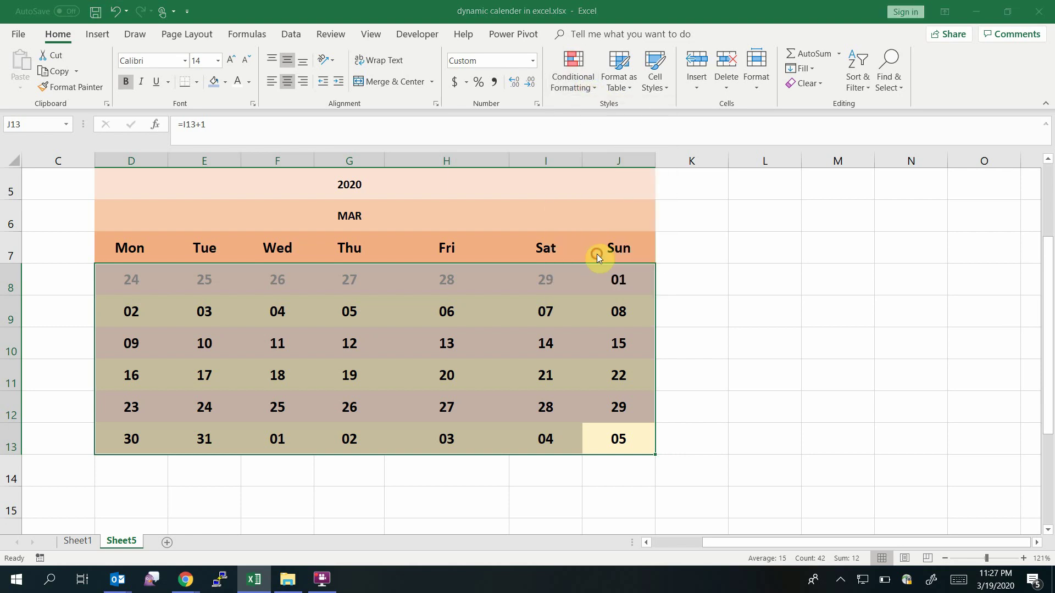
pyautogui.click(540, 207)
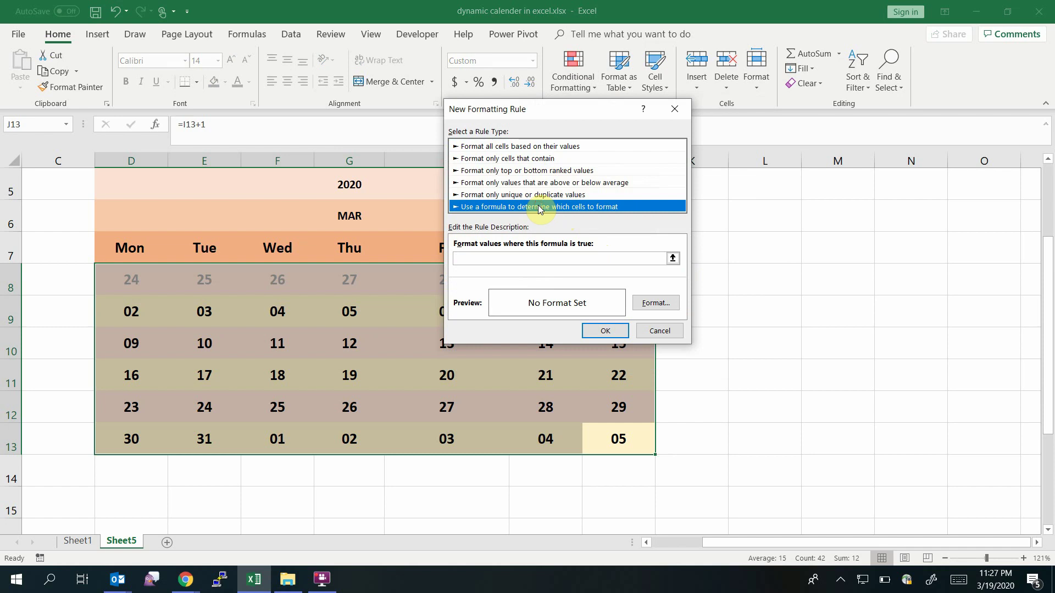
# Enter the rule formula =D8>EOMONTH($G$3,0), keeping the D8 reference relative.
pyautogui.click(554, 260)
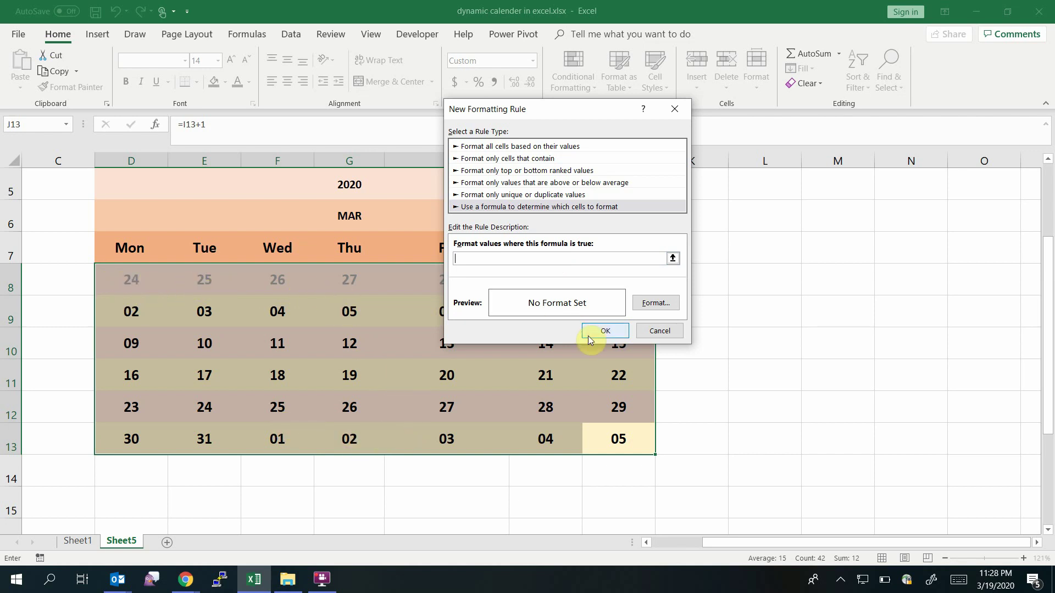
pyautogui.click(140, 273)
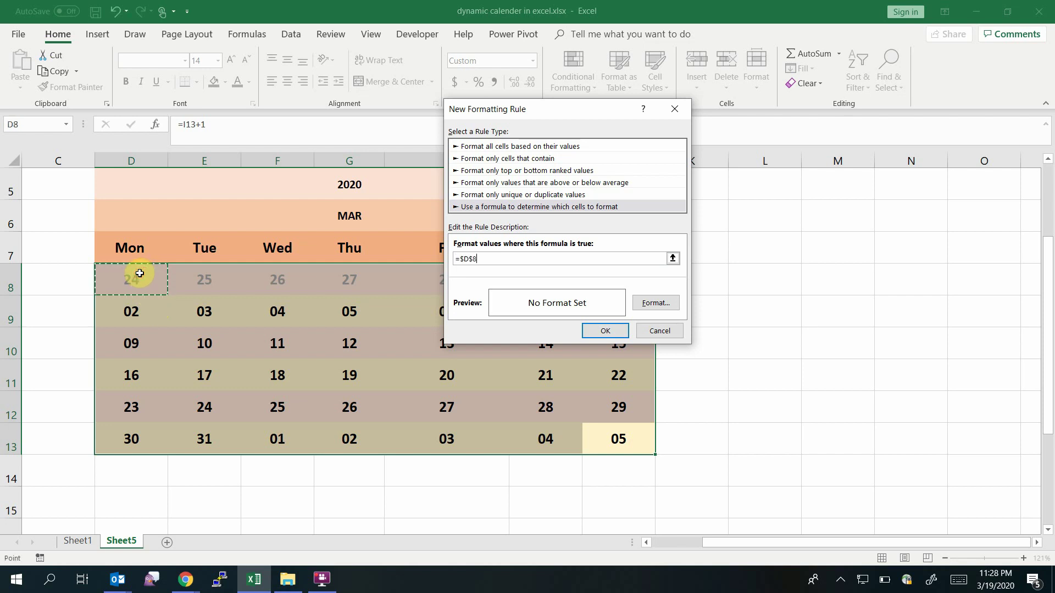
pyautogui.click(471, 258)
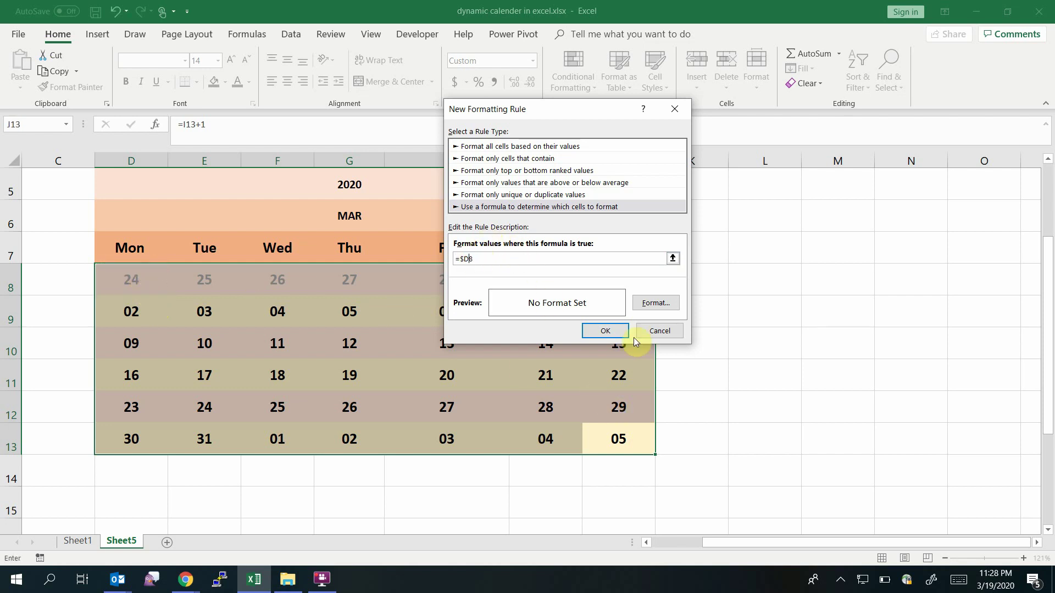
pyautogui.click(461, 260)
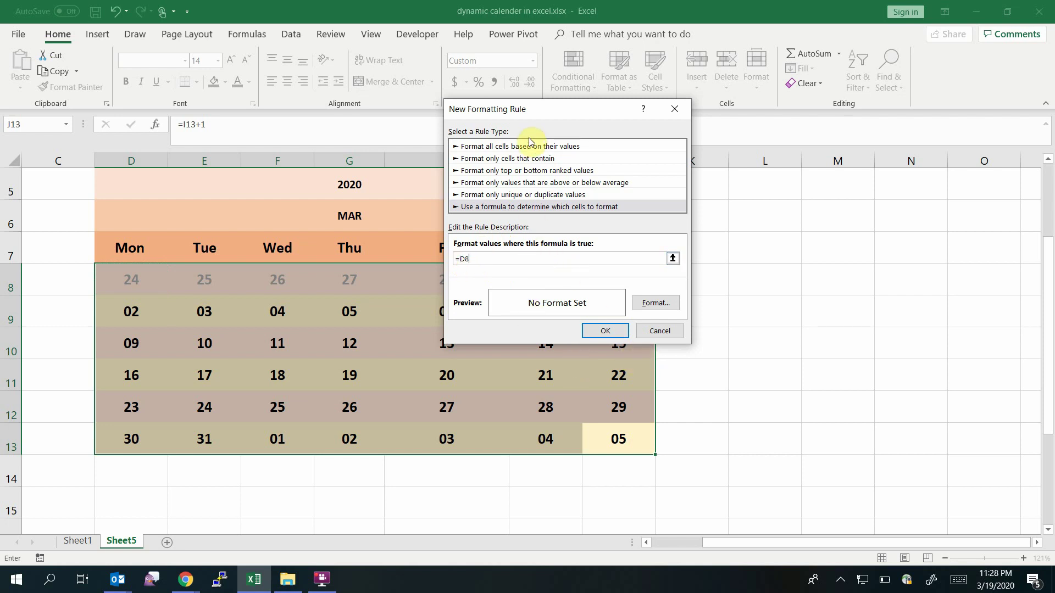
pyautogui.moveTo(511, 109); pyautogui.dragTo(495, 295)
pyautogui.moveTo(1049, 258); pyautogui.dragTo(1050, 201)
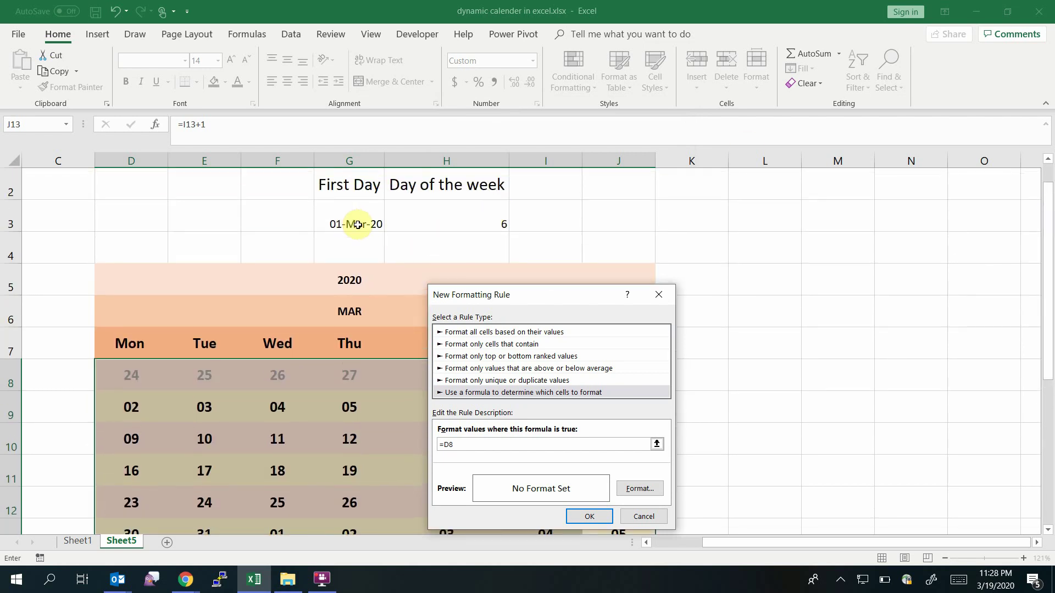
pyautogui.moveTo(477, 292); pyautogui.dragTo(585, 168)
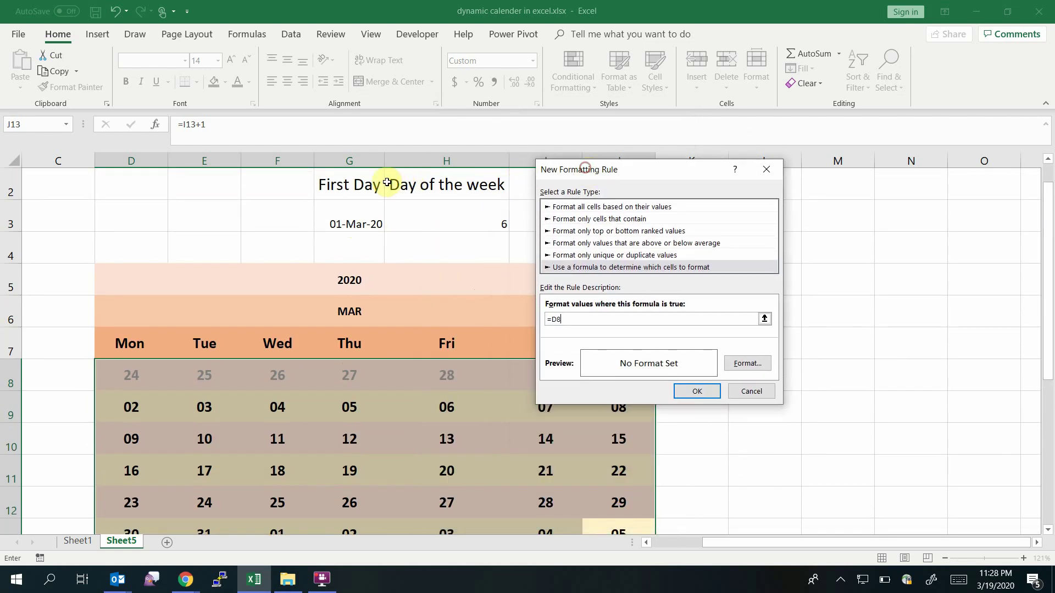
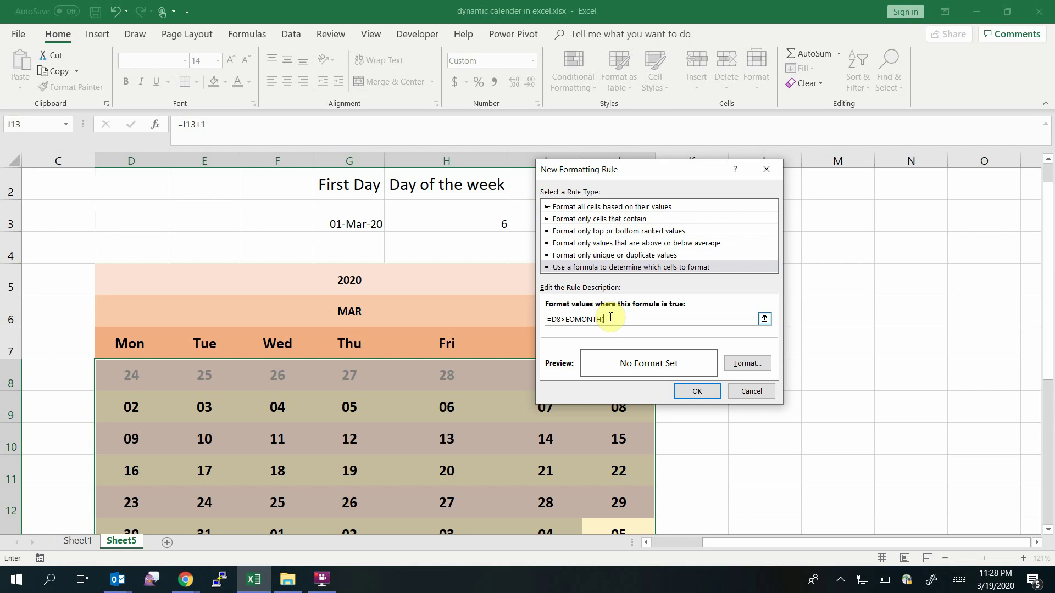
pyautogui.click(360, 216)
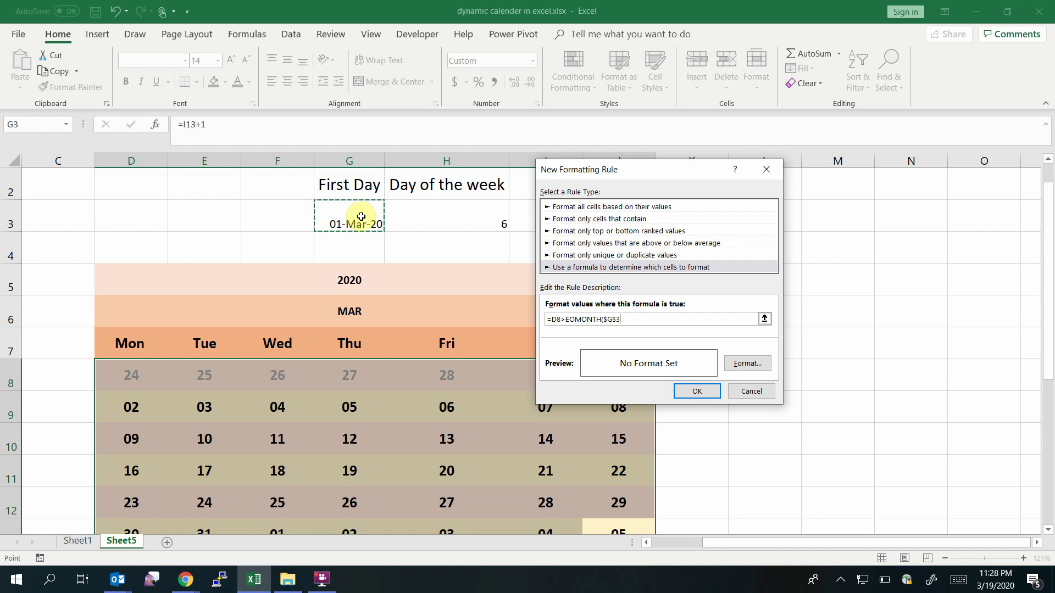
pyautogui.write(',0')
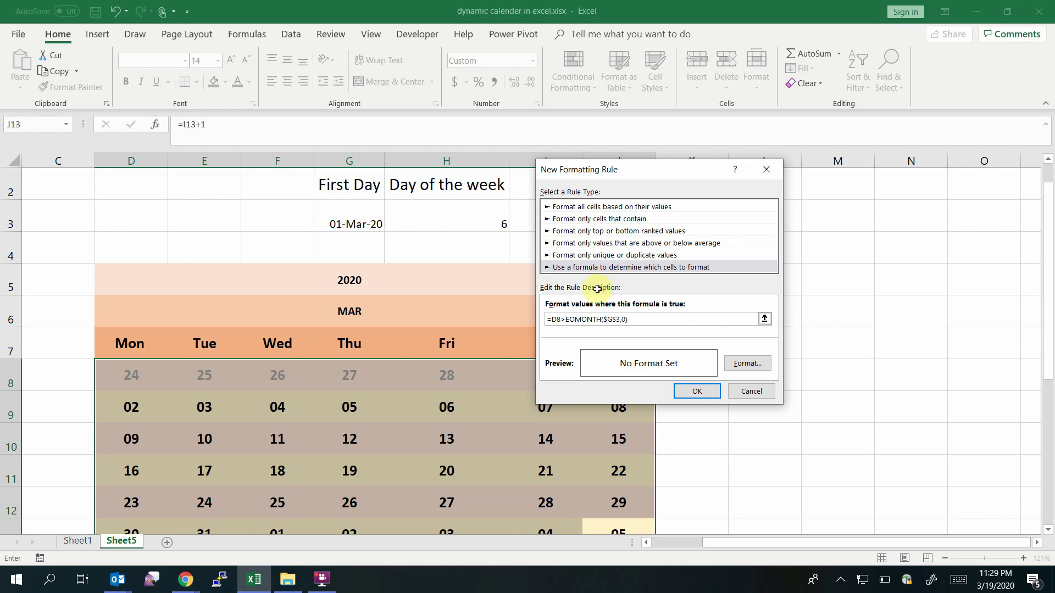
# Set a grey font colour for the end-of-month rule and apply it to the day grid.
pyautogui.click(740, 365)
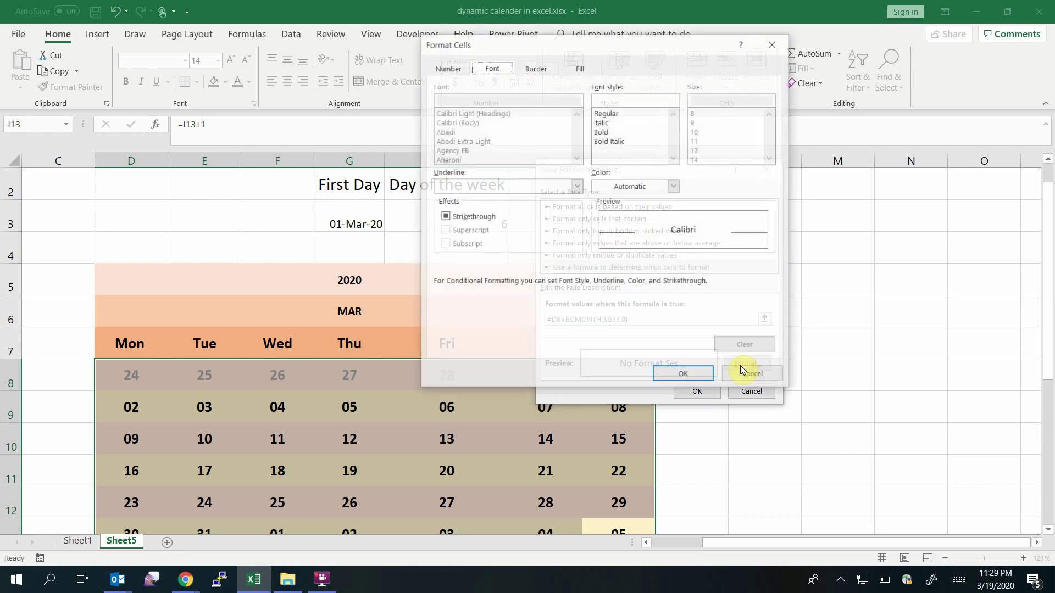
pyautogui.click(674, 186)
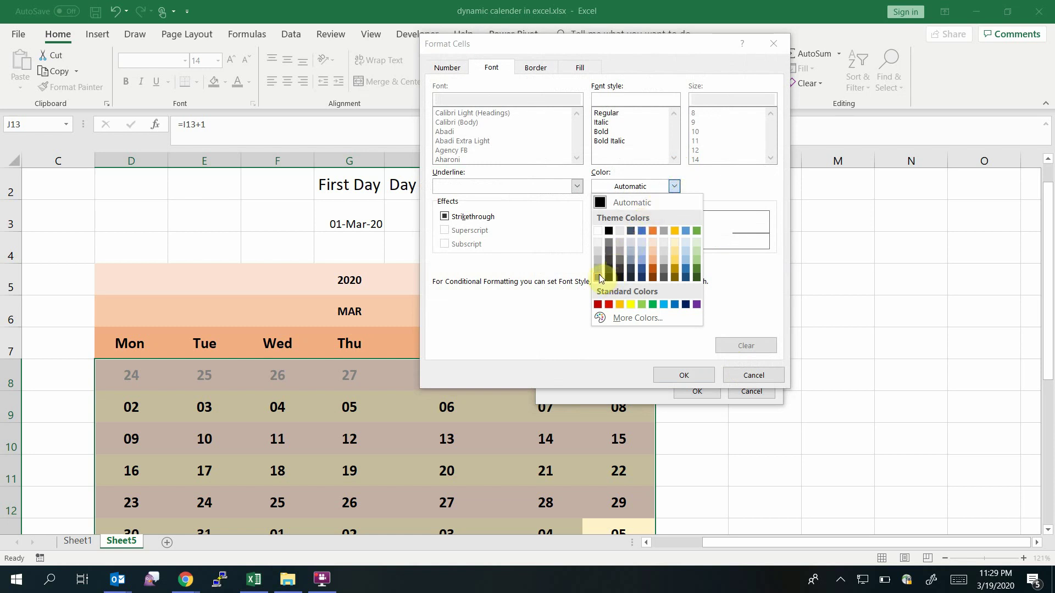
pyautogui.click(598, 260)
pyautogui.click(673, 186)
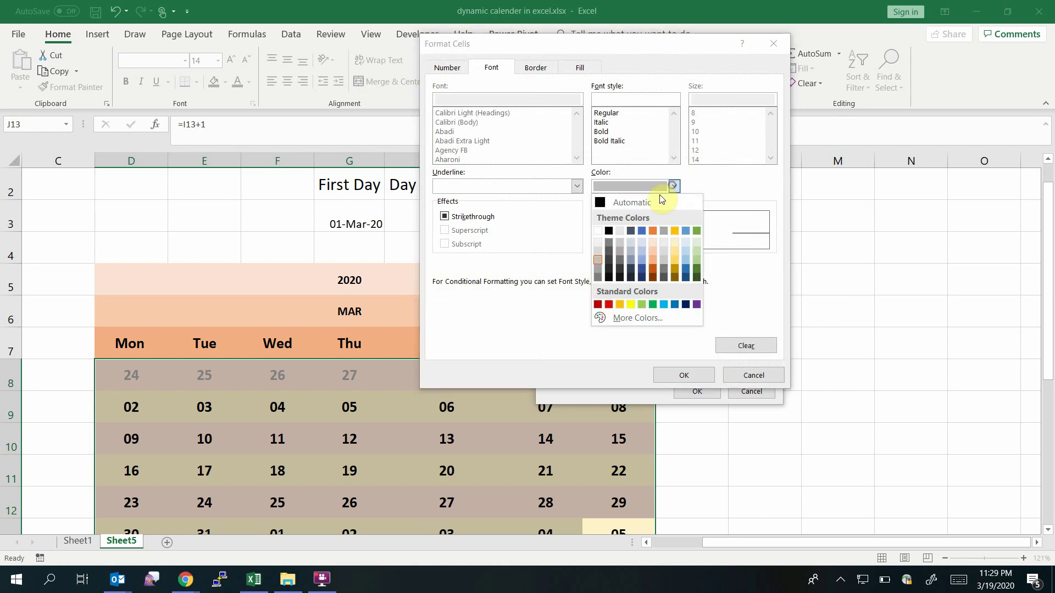
pyautogui.click(598, 259)
pyautogui.click(682, 375)
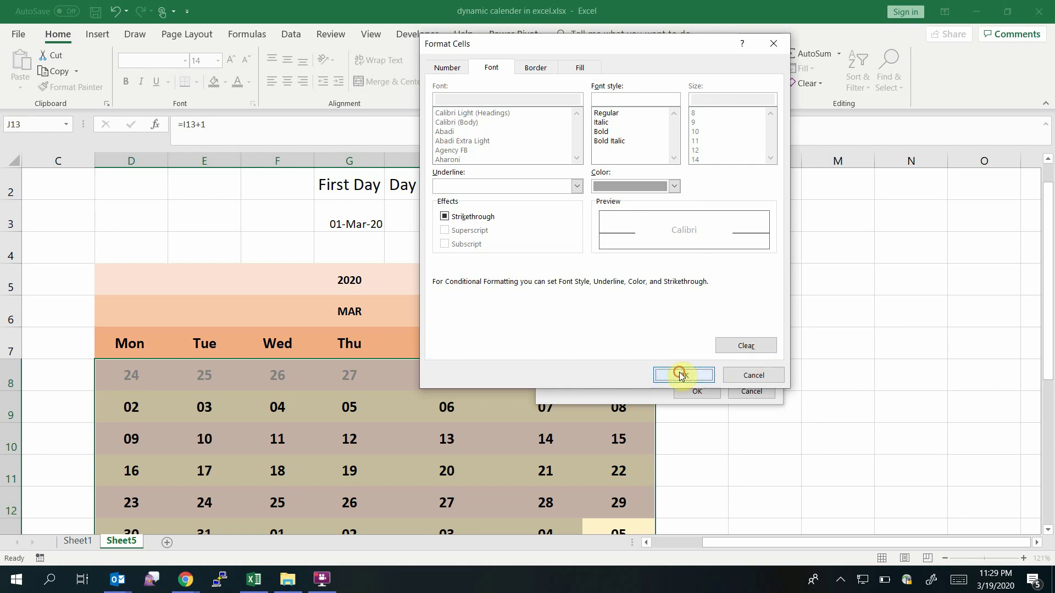
pyautogui.click(695, 392)
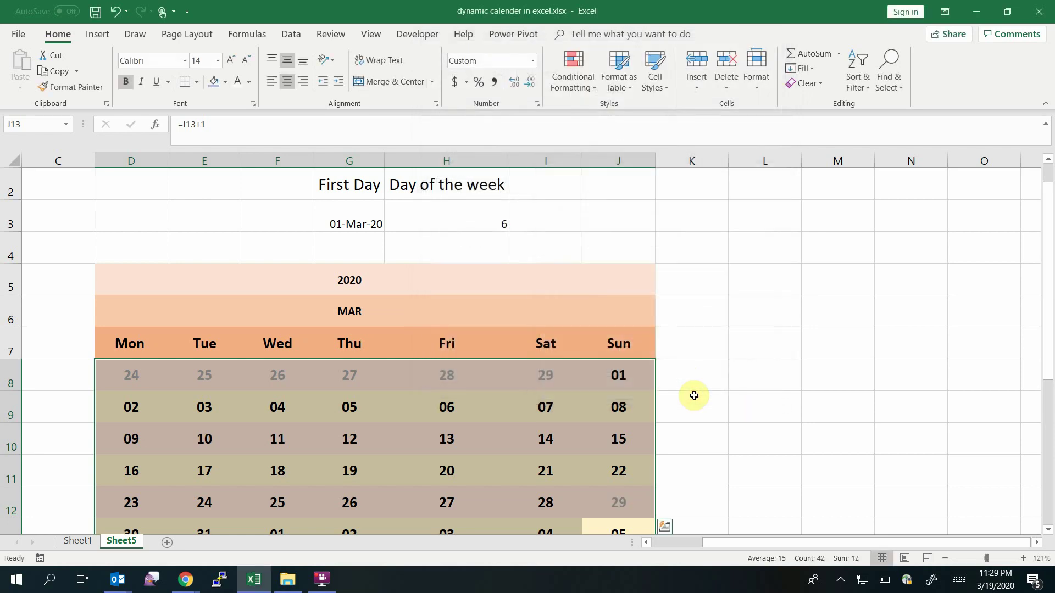
pyautogui.scroll(-2, 694, 396)
pyautogui.click(694, 396)
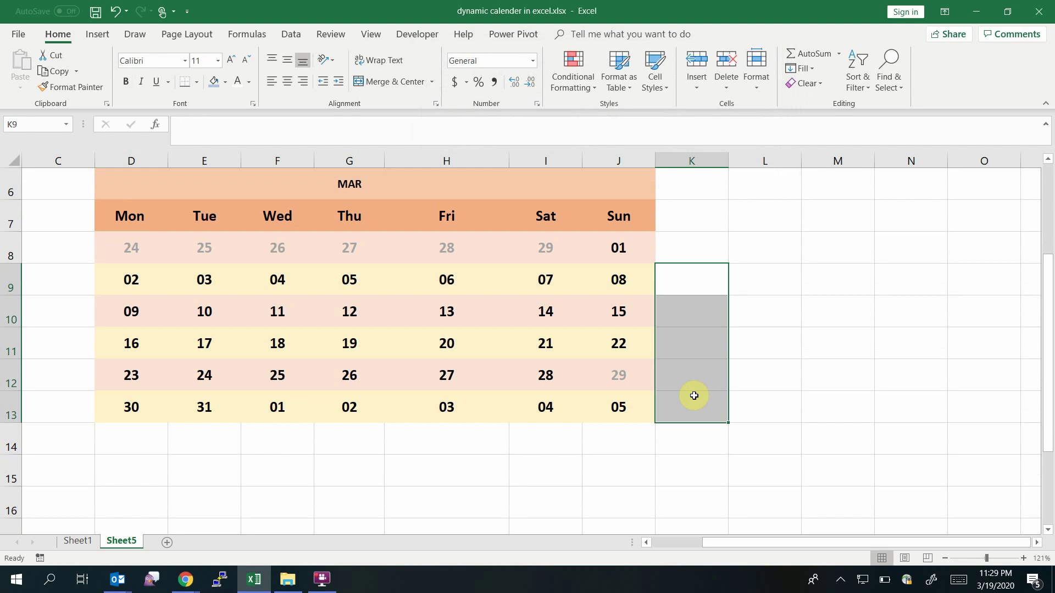
# Select the day grid from J13 back to D8 and open its end-of-month conditional formatting rule for editing.
pyautogui.click(616, 380)
pyautogui.scroll(1, 616, 380)
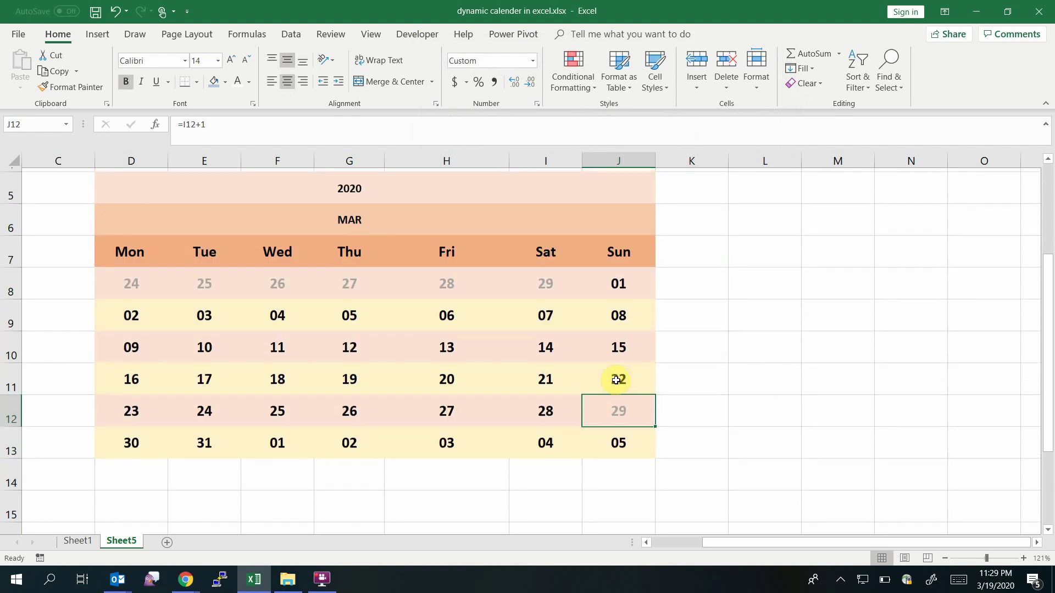
pyautogui.moveTo(624, 432); pyautogui.dragTo(137, 285)
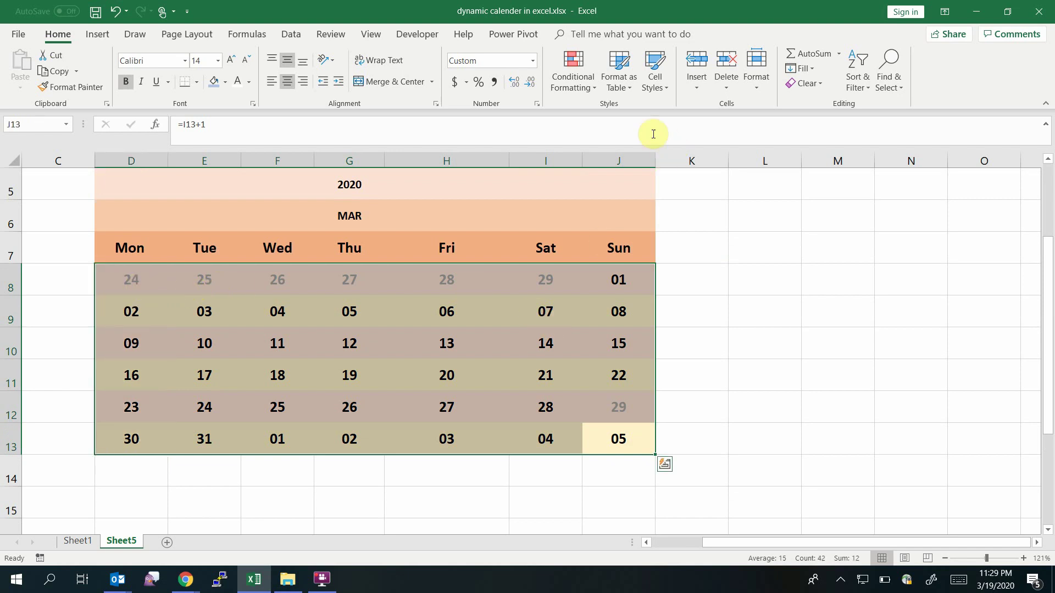
pyautogui.click(572, 86)
pyautogui.click(603, 283)
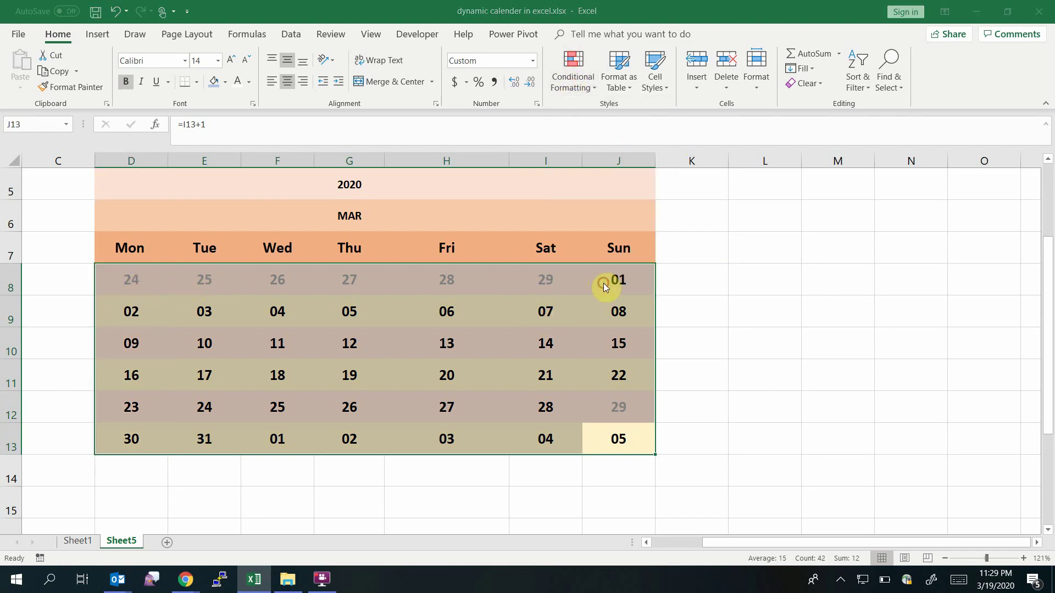
pyautogui.doubleClick(522, 269)
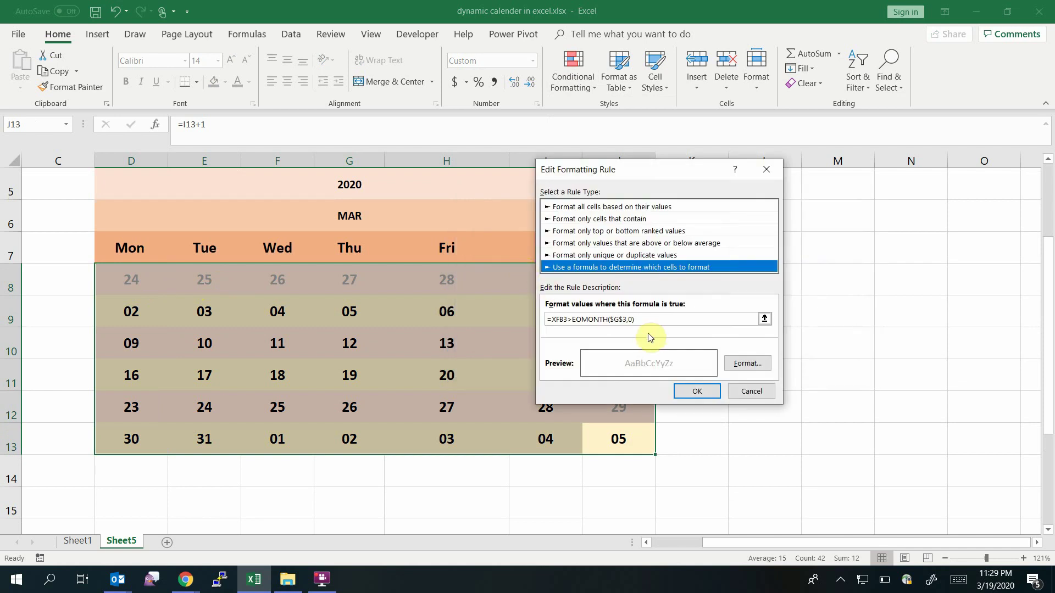
# Correct the rule formula to =D8>EOMONTH($G$3,0) with a relative D8 reference and apply it to the day grid.
pyautogui.moveTo(568, 320); pyautogui.dragTo(553, 321)
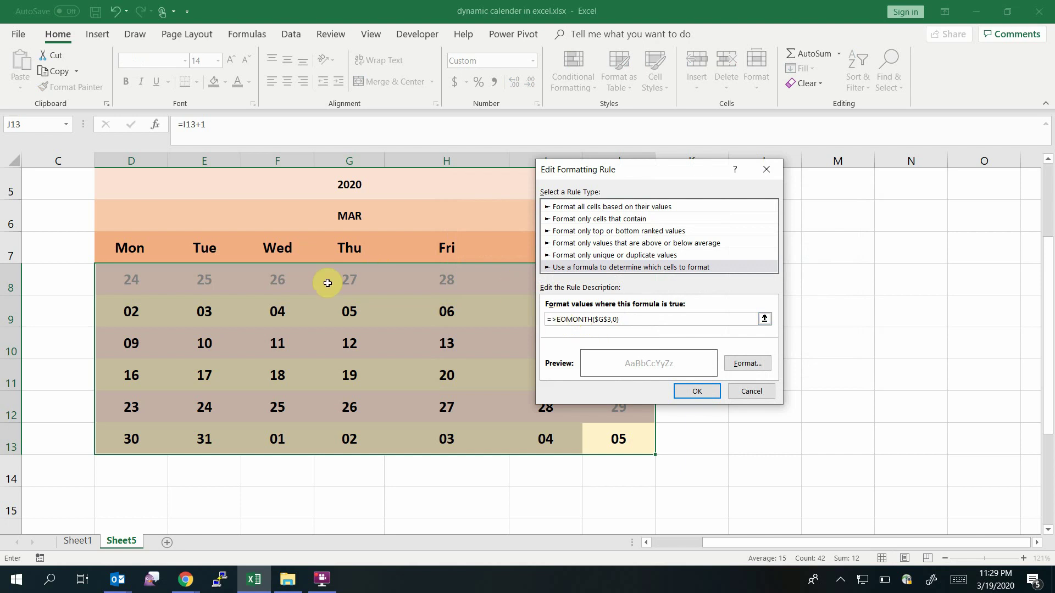
pyautogui.click(148, 277)
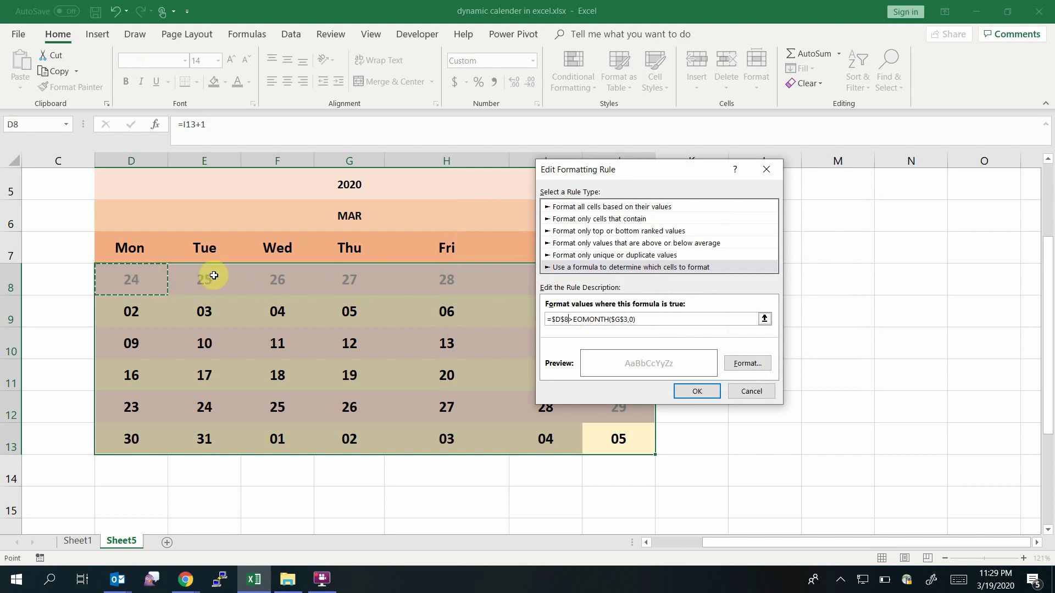
pyautogui.click(562, 319)
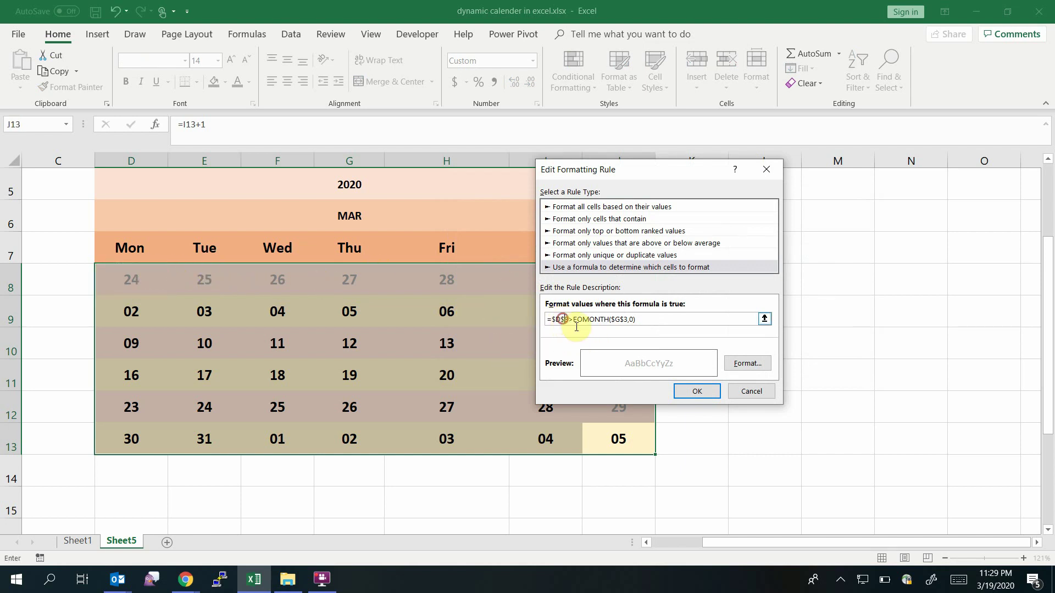
pyautogui.press('BackSpace')
pyautogui.click(553, 319)
pyautogui.press('BackSpace')
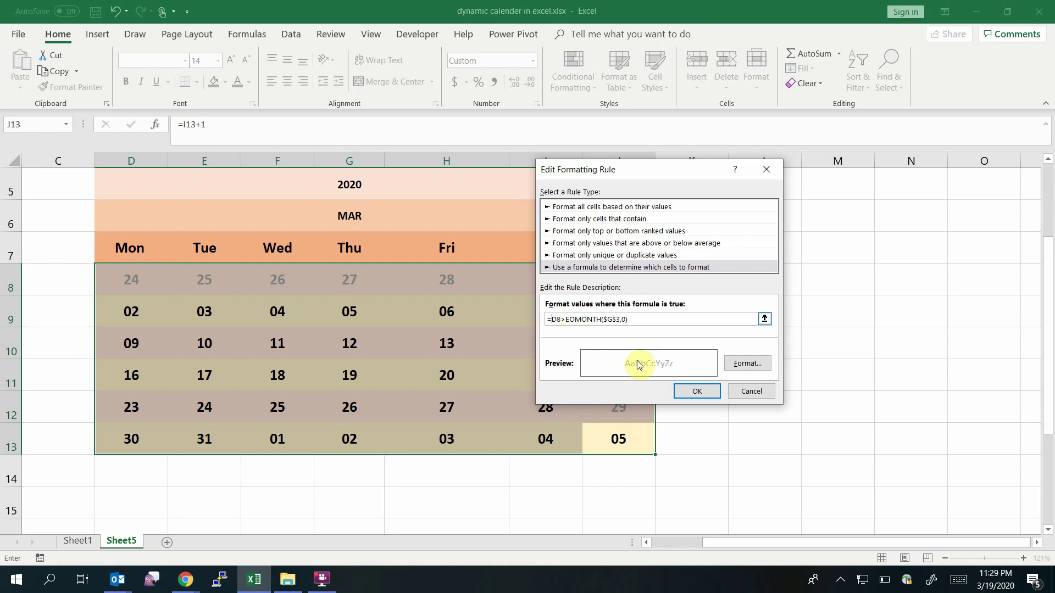
pyautogui.click(694, 392)
pyautogui.click(843, 368)
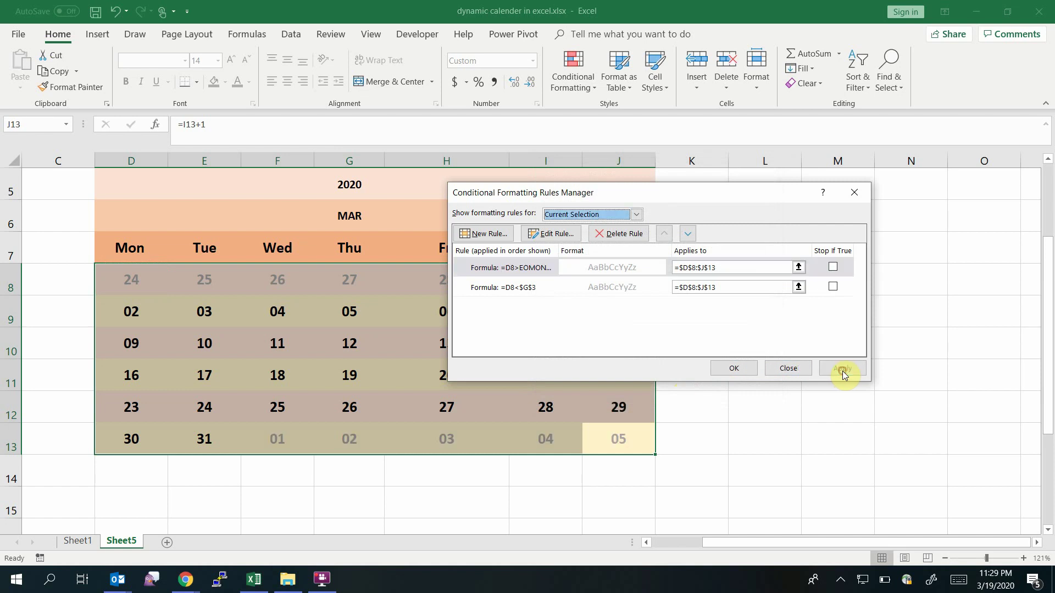
pyautogui.click(742, 364)
pyautogui.click(724, 356)
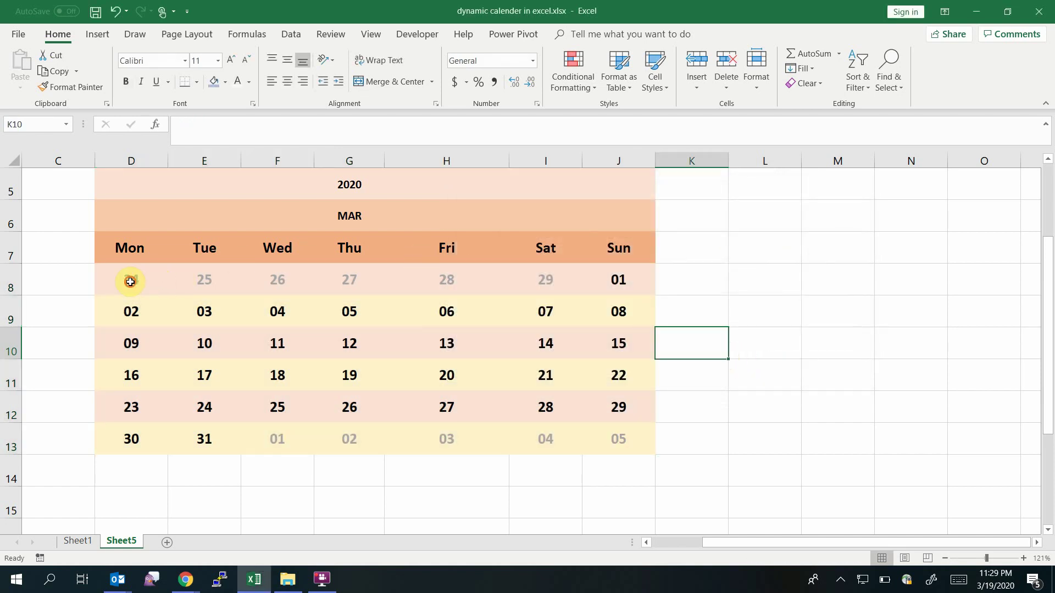
# Check the font colour of the days before the month's start and after its end in the grid.
pyautogui.moveTo(130, 278); pyautogui.dragTo(549, 293)
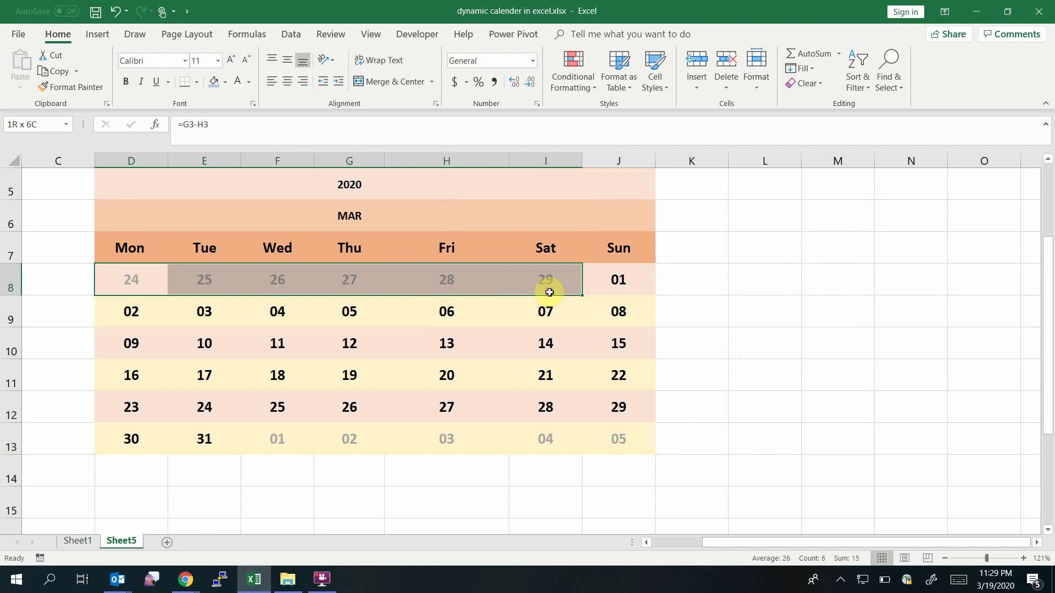
pyautogui.moveTo(278, 438); pyautogui.dragTo(618, 438)
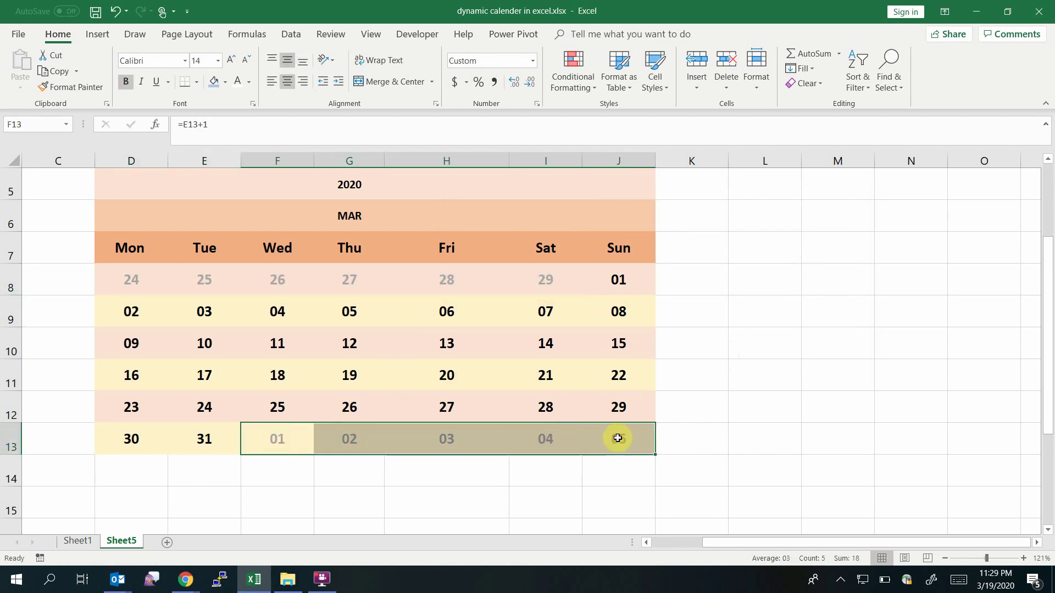
pyautogui.click(792, 423)
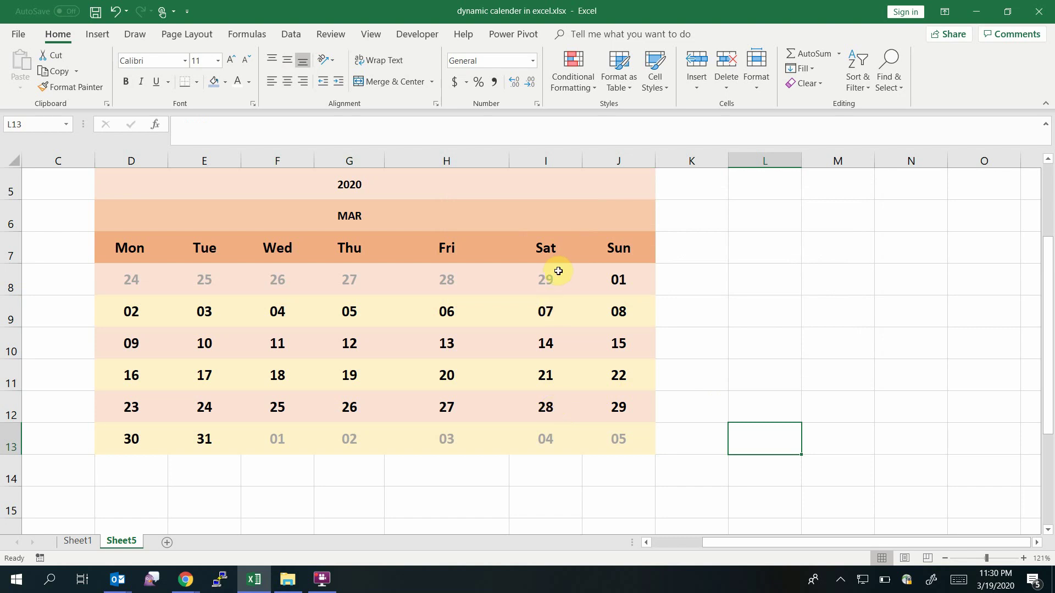
pyautogui.click(547, 450)
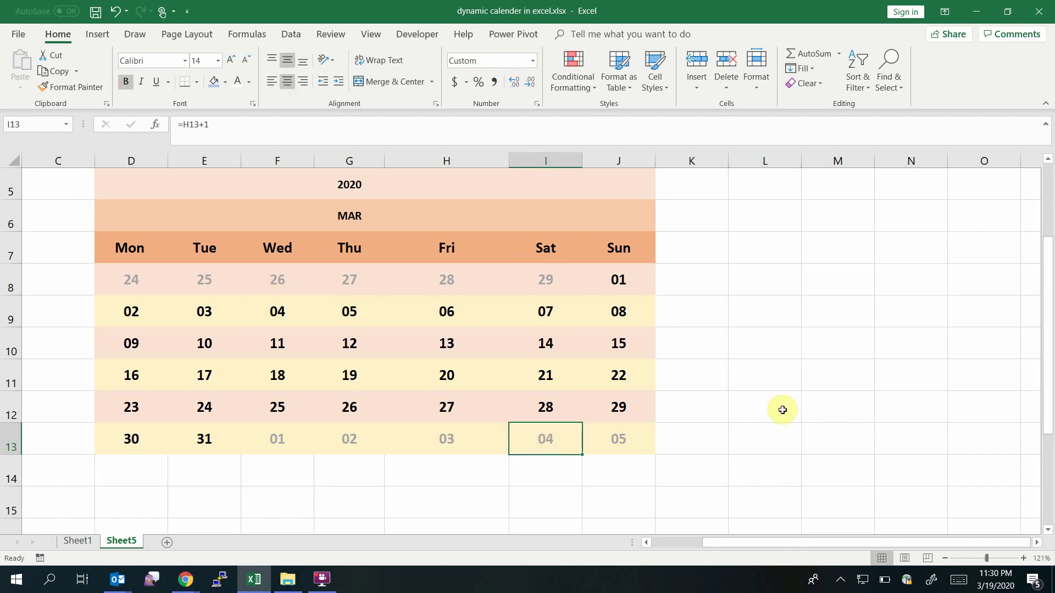
pyautogui.scroll(1, 681, 301)
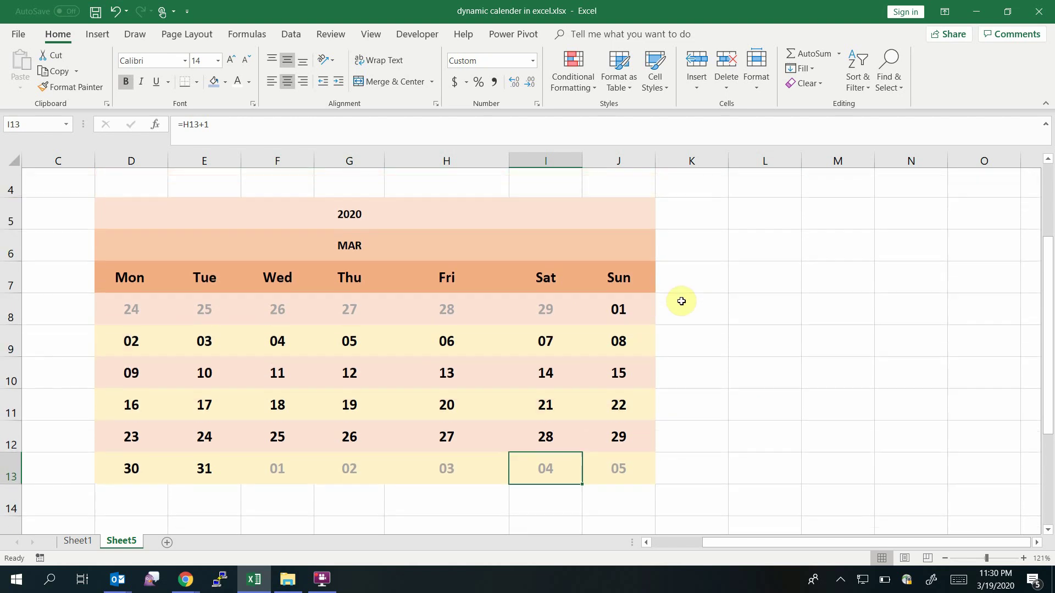
pyautogui.scroll(-2, 681, 301)
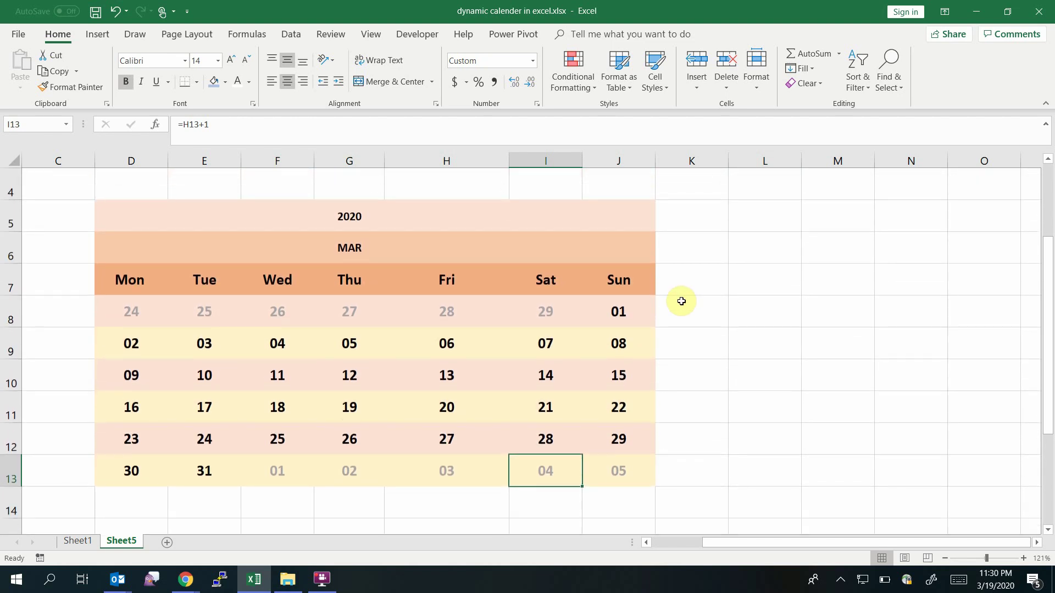
pyautogui.scroll(1, 682, 301)
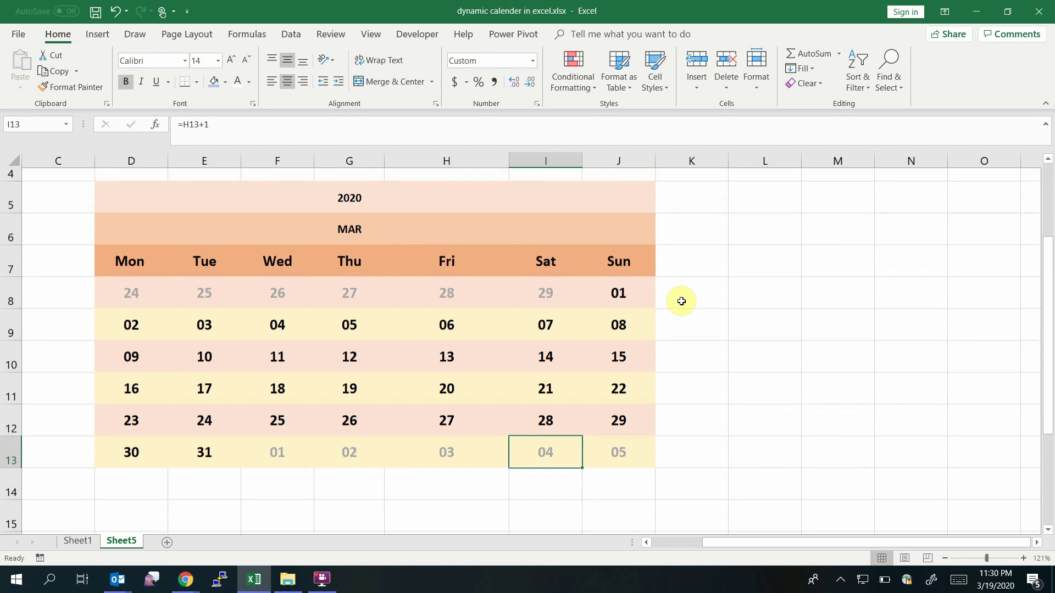
pyautogui.scroll(-1, 681, 301)
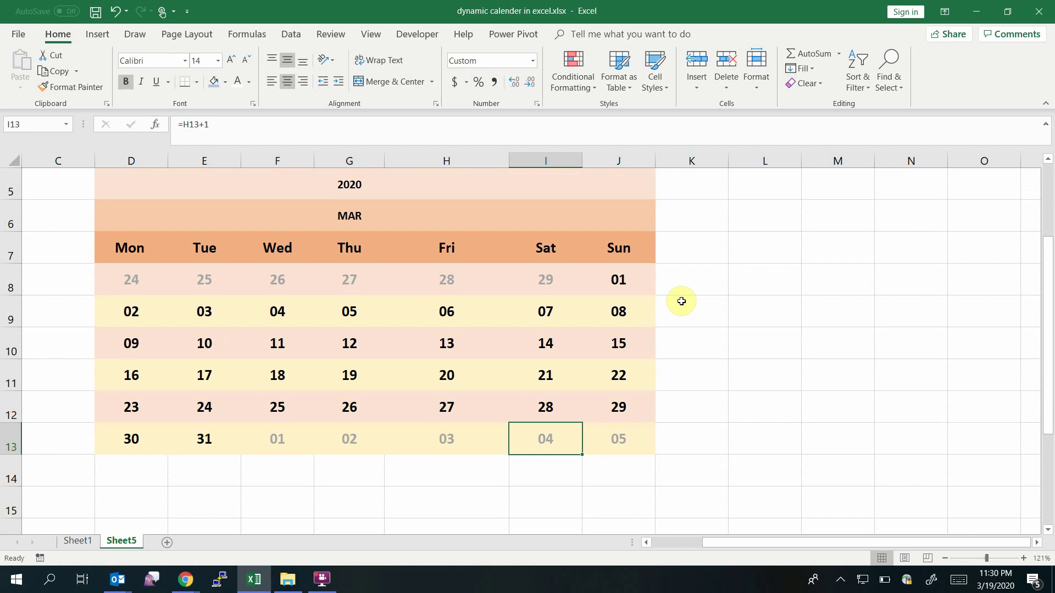
pyautogui.scroll(1, 681, 301)
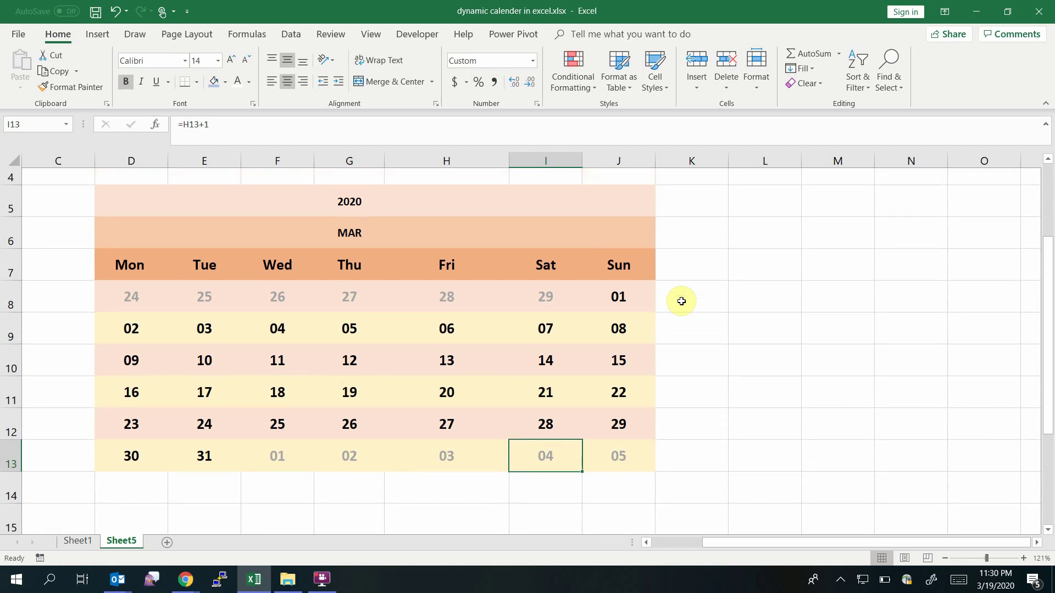
pyautogui.scroll(3, 681, 301)
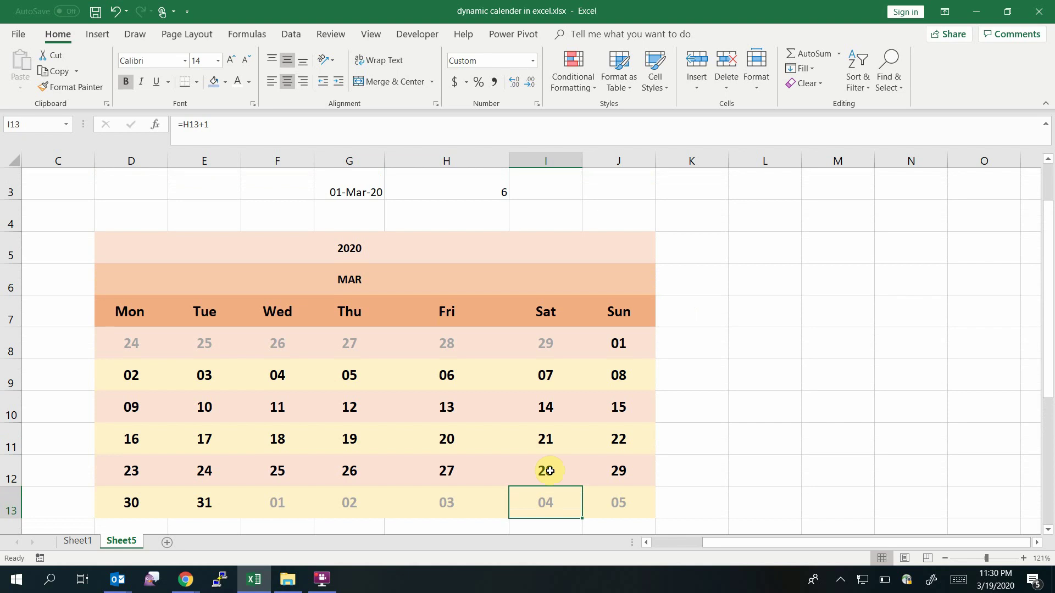
pyautogui.click(322, 579)
pyautogui.click(448, 200)
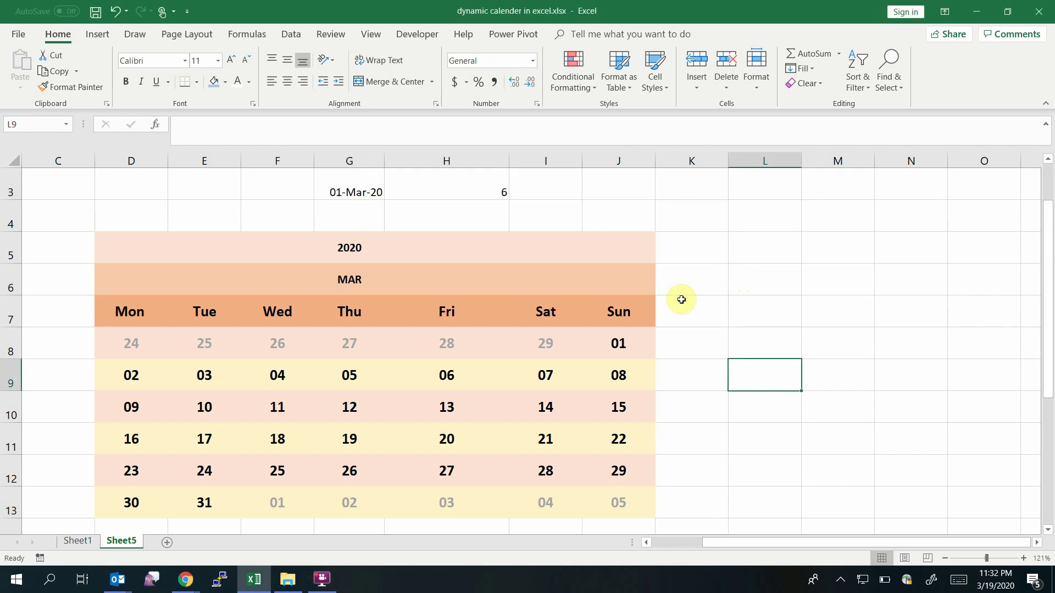
pyautogui.scroll(-2, 584, 351)
pyautogui.scroll(-1, 584, 351)
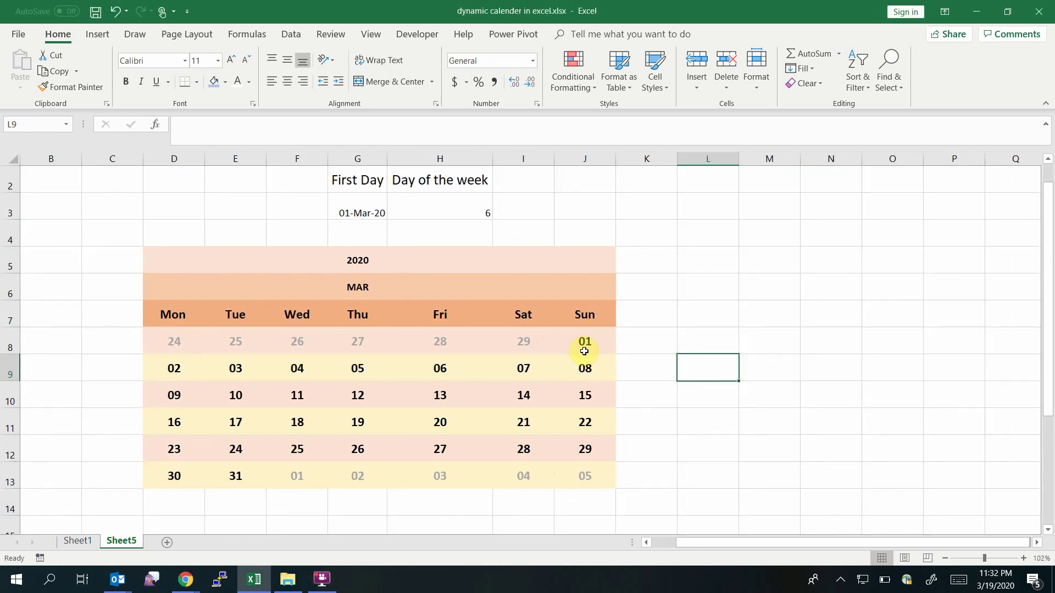
pyautogui.scroll(-3, 584, 352)
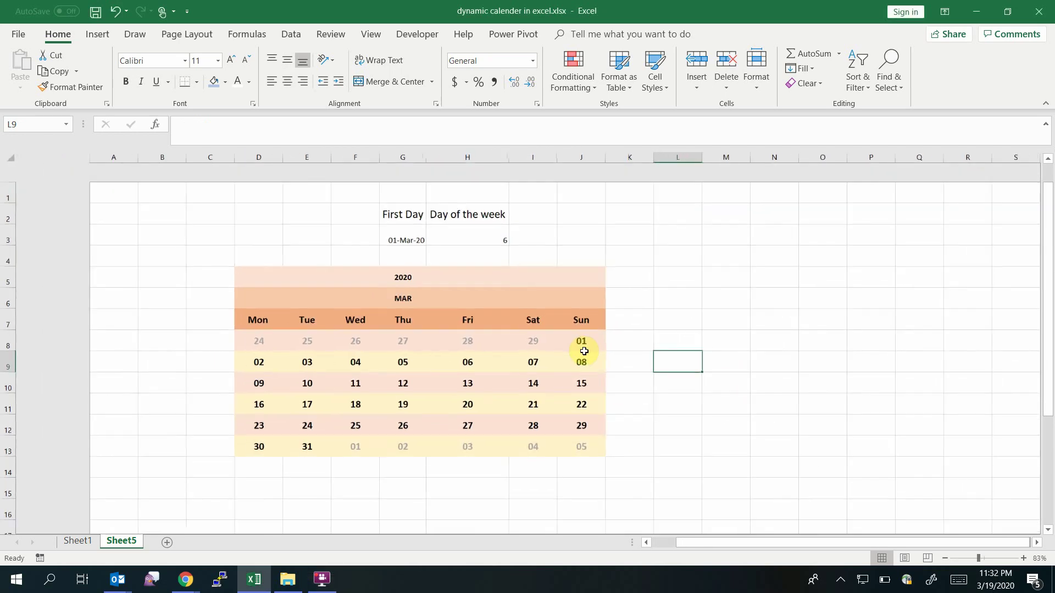
# Duplicate Sheet1, placing the copy before Sheet5, and name the copy FULL YEAR.
pyautogui.click(79, 541)
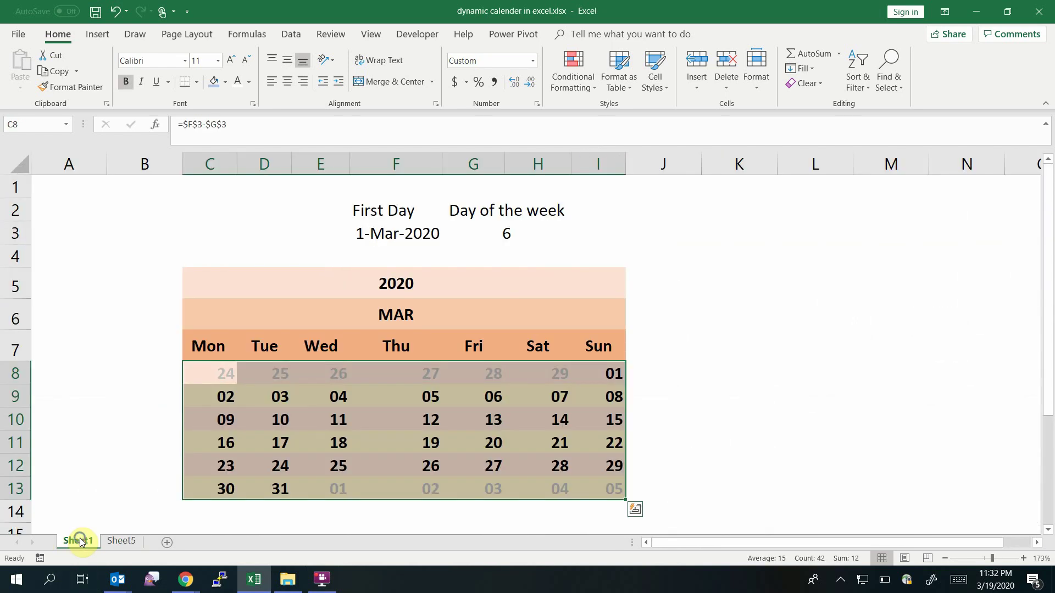
pyautogui.rightClick(80, 540)
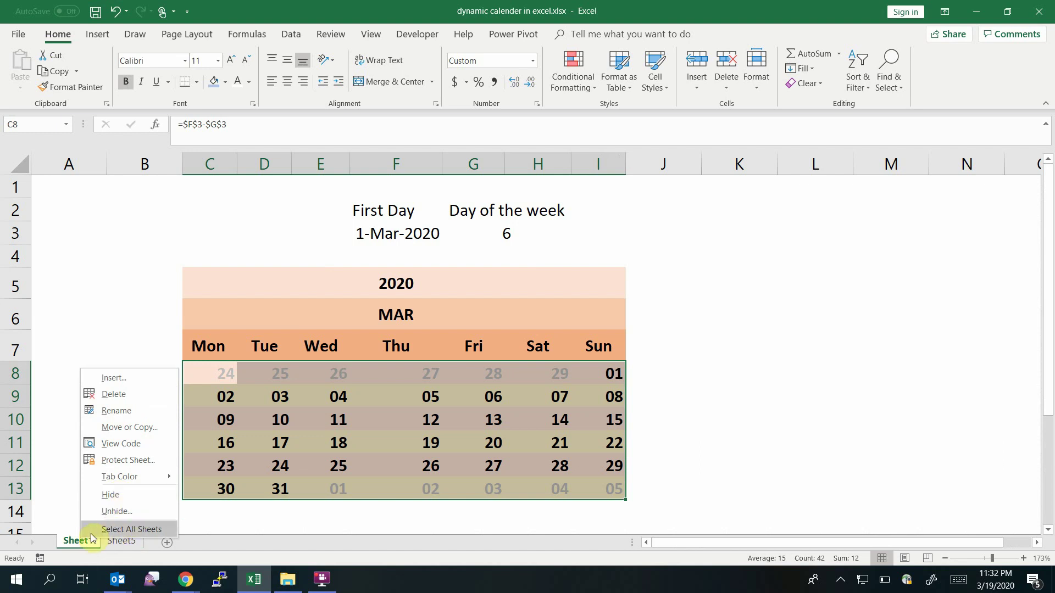
pyautogui.click(77, 541)
pyautogui.moveTo(78, 543); pyautogui.dragTo(128, 540)
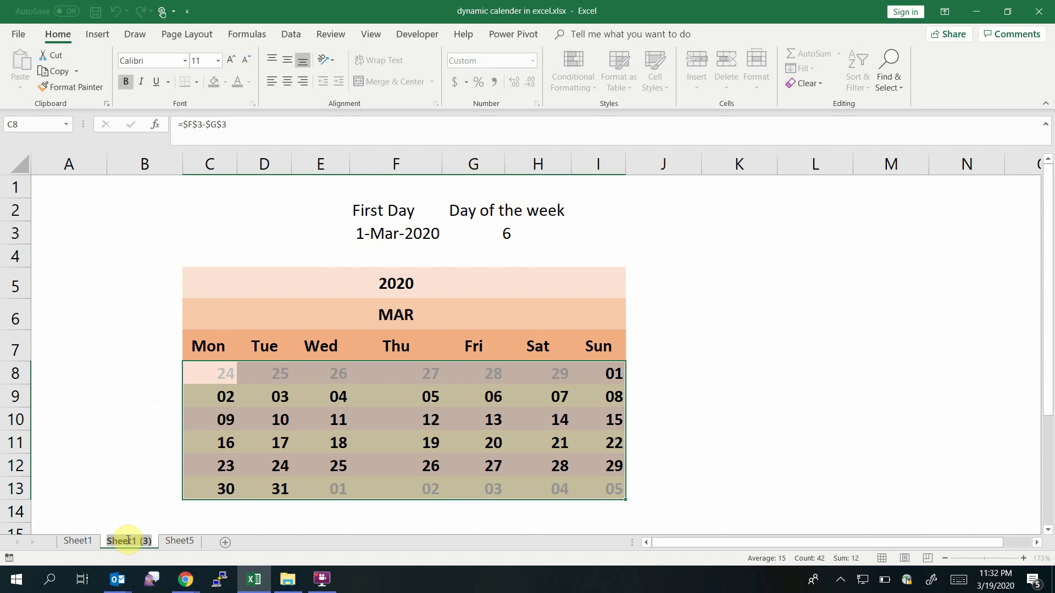
pyautogui.write('FULL YEAR')
pyautogui.press('Return')
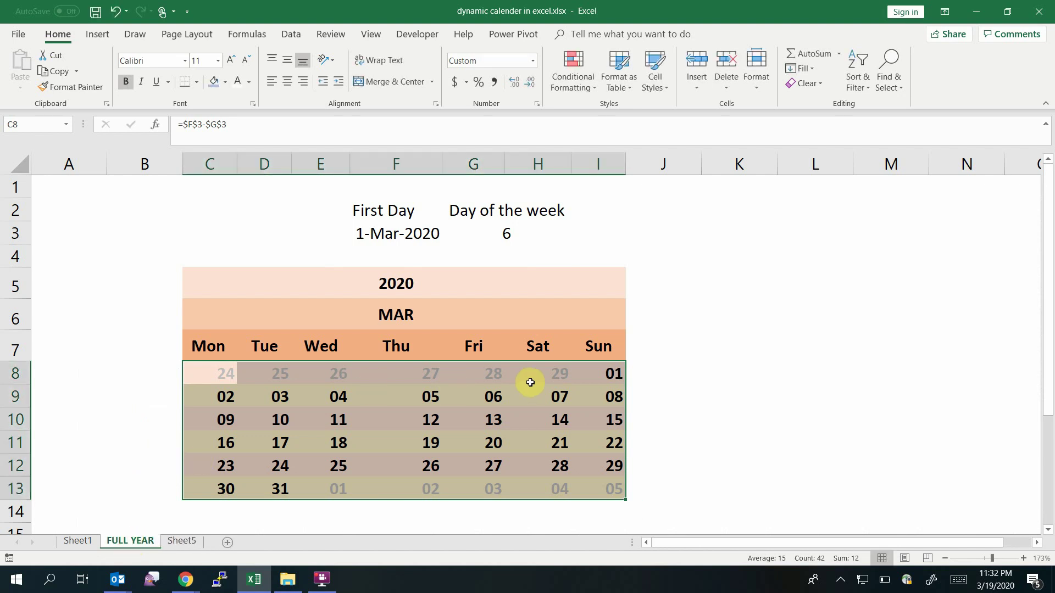
# Copy the whole calendar block C2:I13, including its First Day and Day of the week cells, and paste it at K2.
pyautogui.click(374, 228)
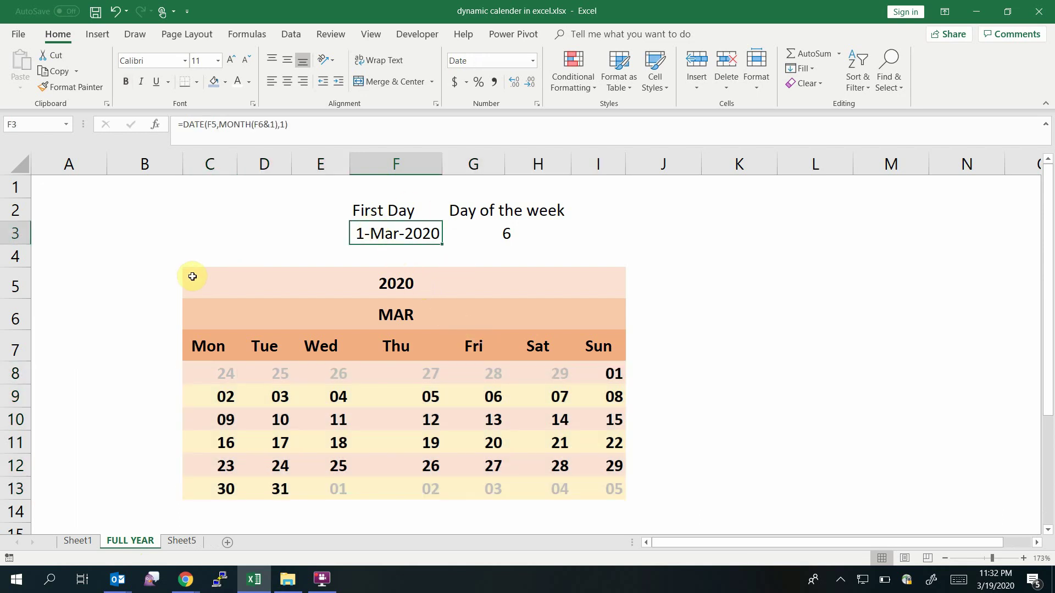
pyautogui.click(201, 212)
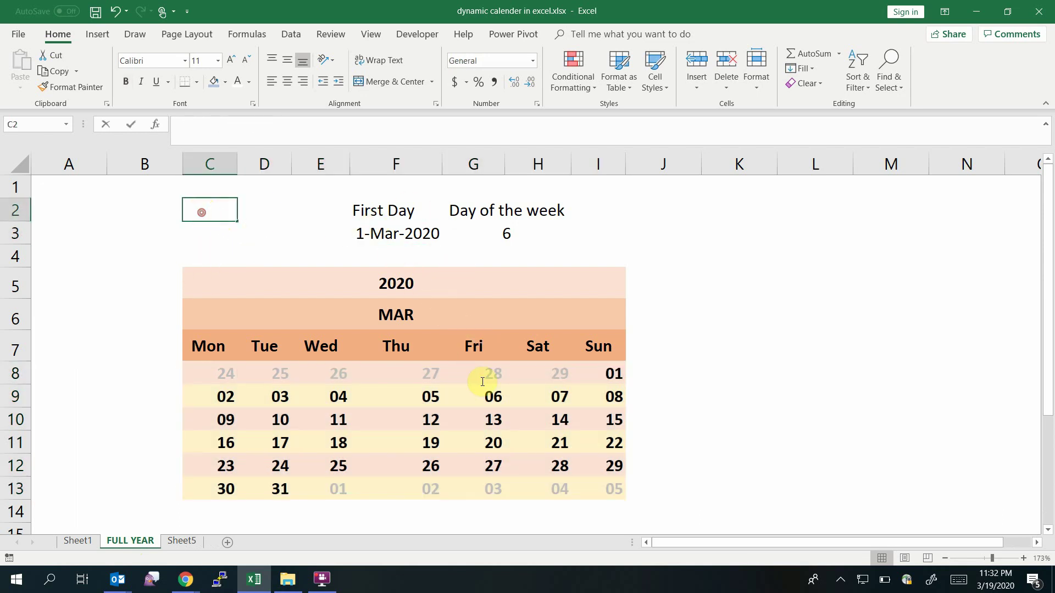
pyautogui.click(246, 218)
pyautogui.moveTo(214, 211); pyautogui.dragTo(613, 488)
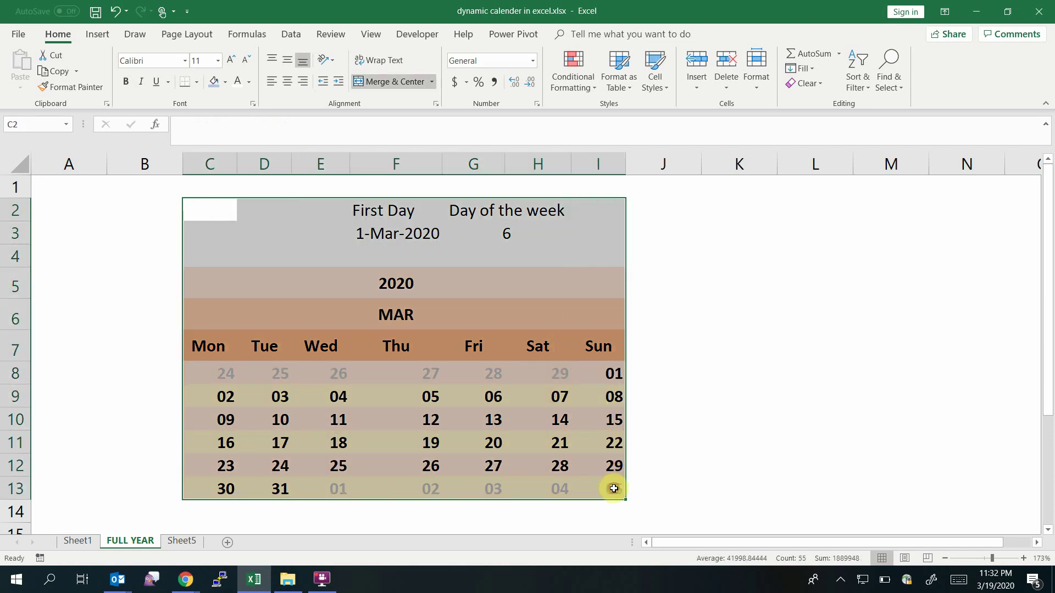
pyautogui.hotkey('ctrl', 'c')
pyautogui.press('Right')
pyautogui.press('Right')
pyautogui.press('Right')
pyautogui.press('Right')
pyautogui.press('Right')
pyautogui.press('Right')
pyautogui.press('Right')
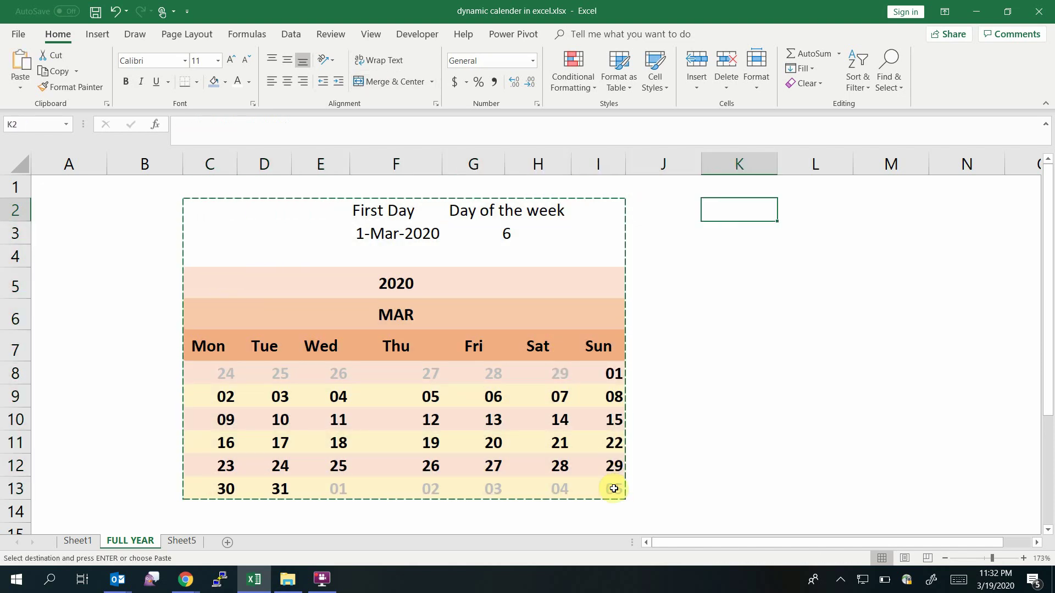
pyautogui.press('Return')
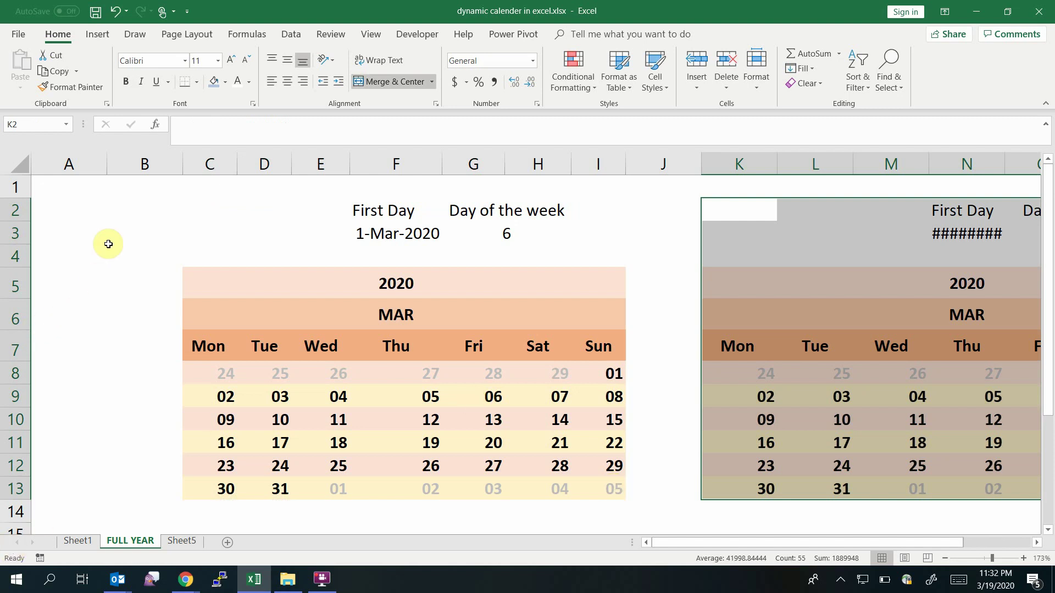
# Shrink column A to a very narrow width and select cell L6 in the second calendar's month row.
pyautogui.click(98, 165)
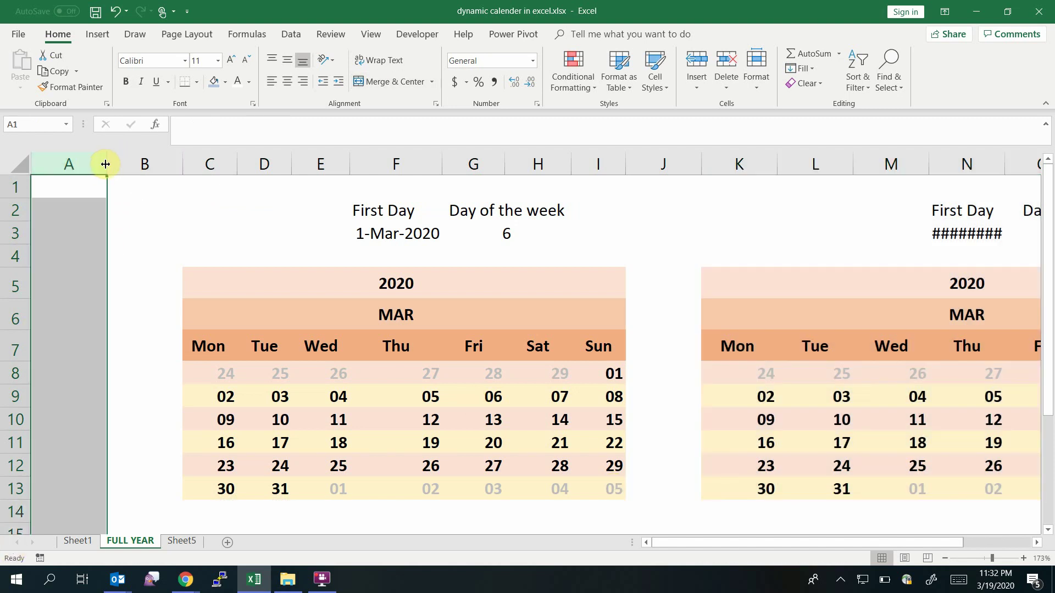
pyautogui.moveTo(106, 165); pyautogui.dragTo(34, 183)
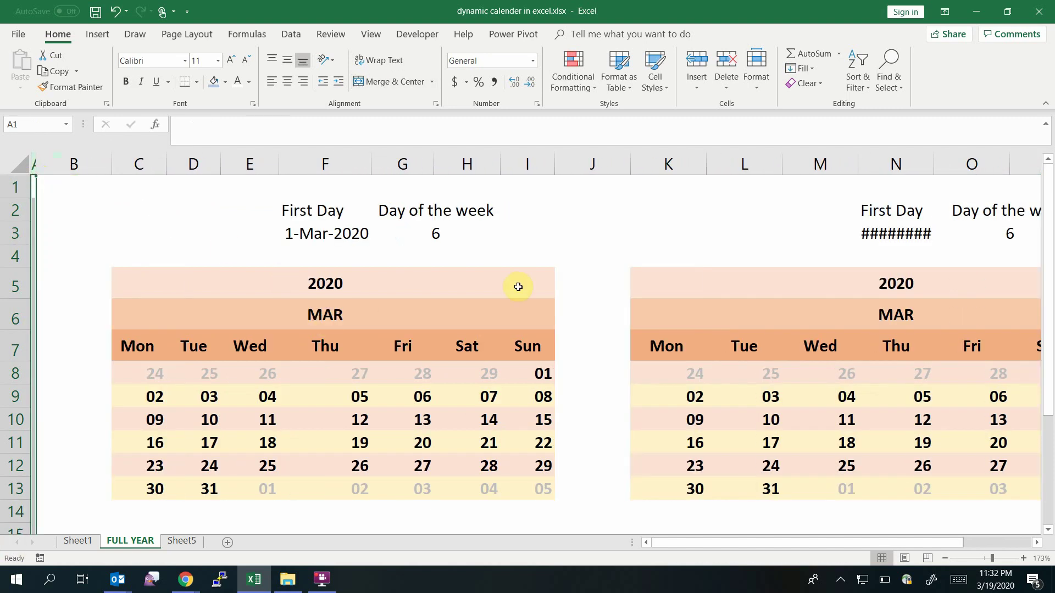
pyautogui.click(738, 325)
pyautogui.hscroll(2, 738, 326)
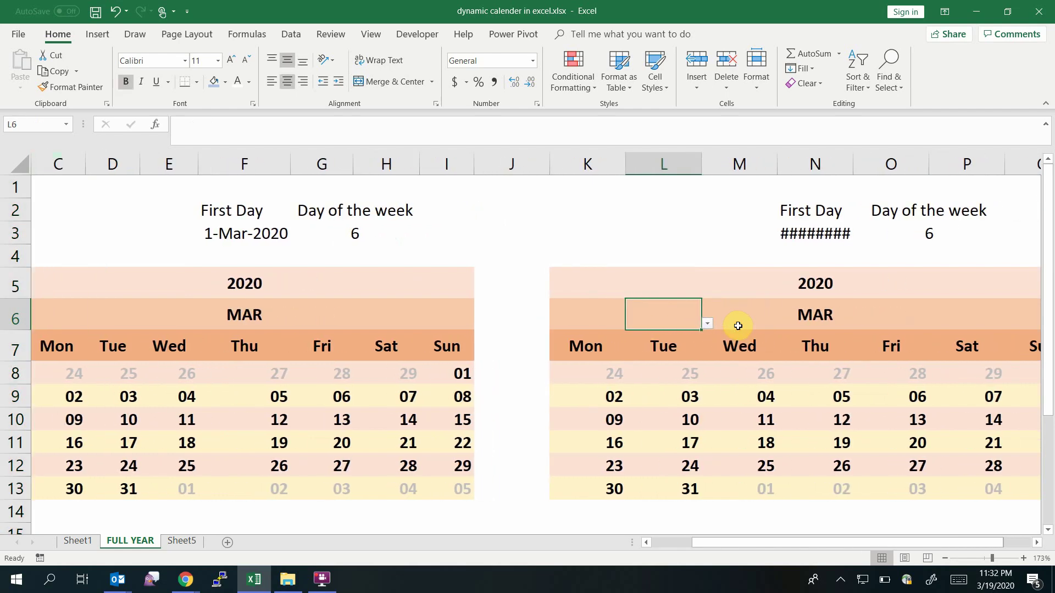
# Widen column N so the second calendar's First Day shows in full, and set that calendar's month to APR.
pyautogui.keyDown('ctrl'); pyautogui.scroll(-1, 738, 326); pyautogui.keyUp('ctrl')
pyautogui.keyDown('ctrl'); pyautogui.scroll(-1, 738, 326); pyautogui.keyUp('ctrl')
pyautogui.moveTo(817, 162); pyautogui.dragTo(846, 160)
pyautogui.click(798, 224)
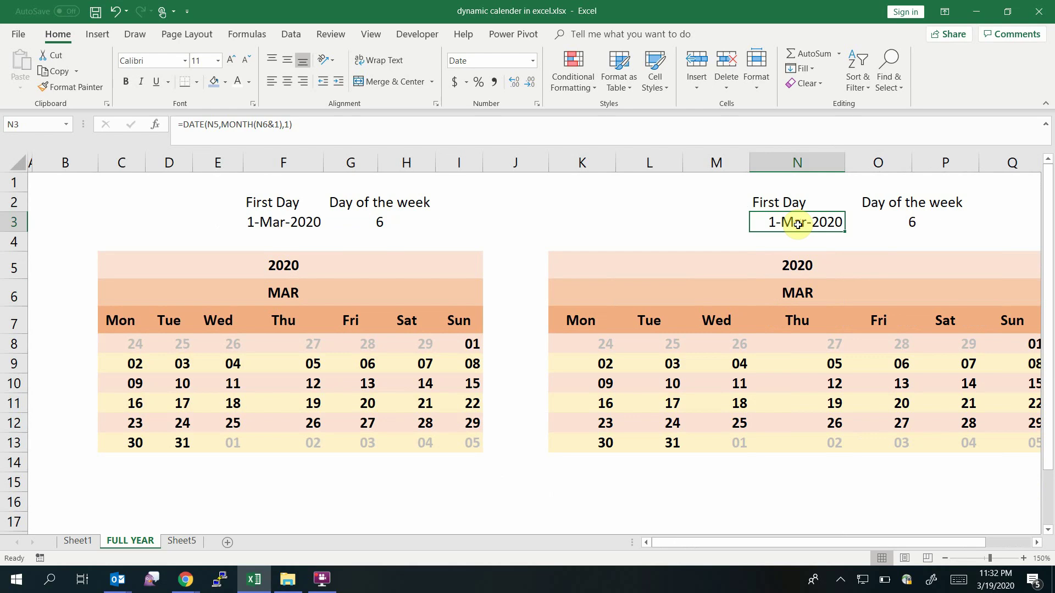
pyautogui.click(795, 297)
pyautogui.click(851, 301)
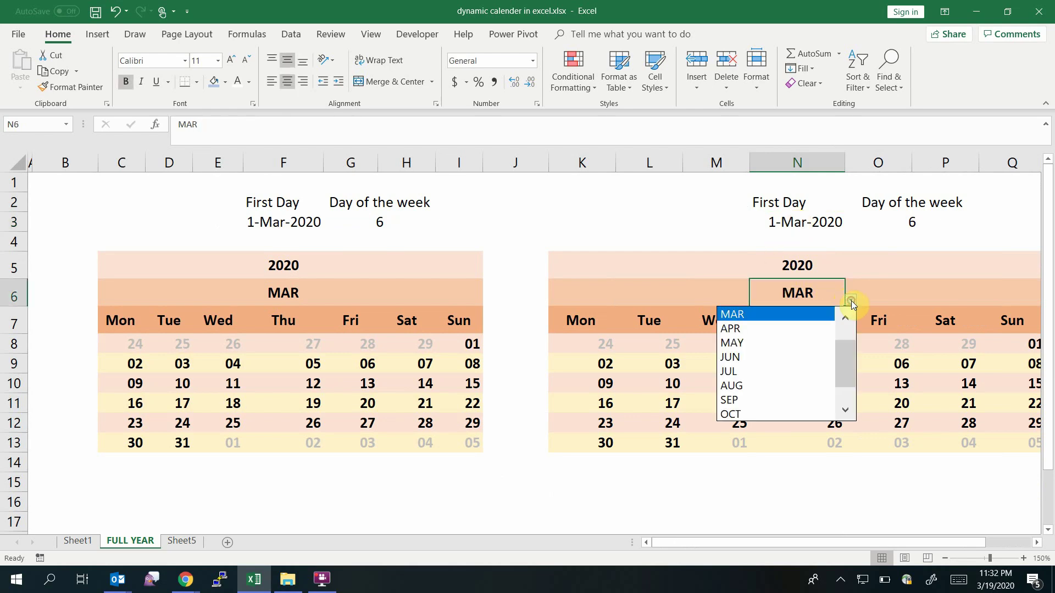
pyautogui.click(785, 328)
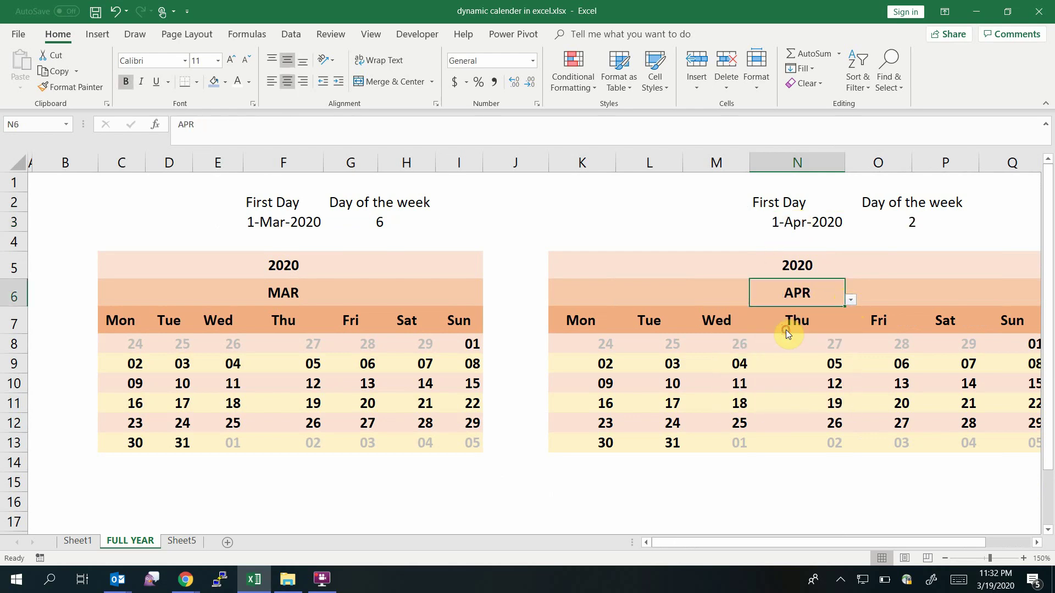
# Repoint the April calendar's first date formula in K8 to its own header cells, =$N$3-$O$3.
pyautogui.click(925, 218)
pyautogui.click(603, 344)
pyautogui.doubleClick(587, 344)
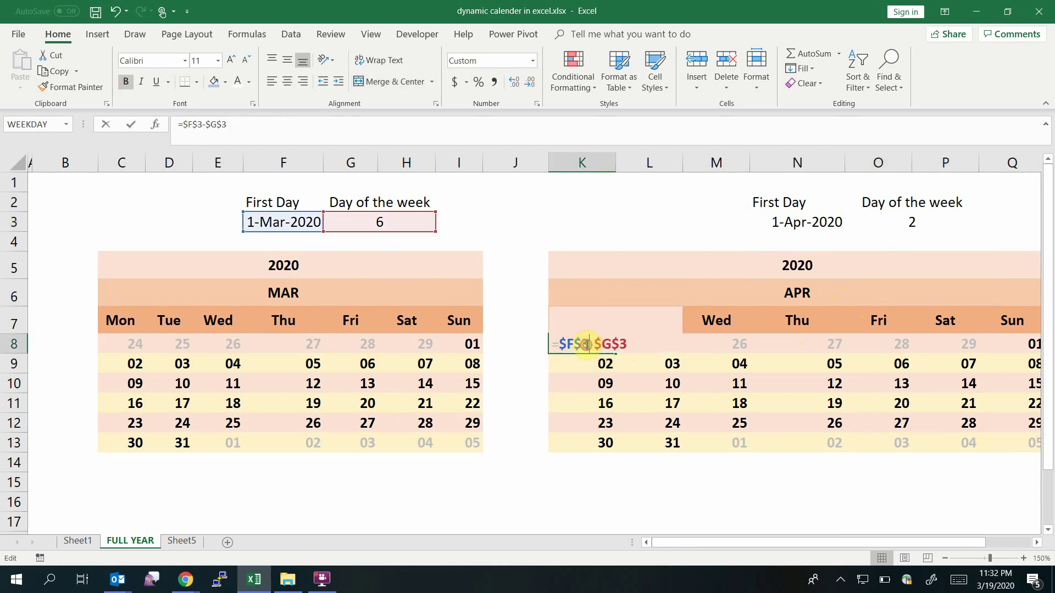
pyautogui.moveTo(304, 213); pyautogui.dragTo(835, 221)
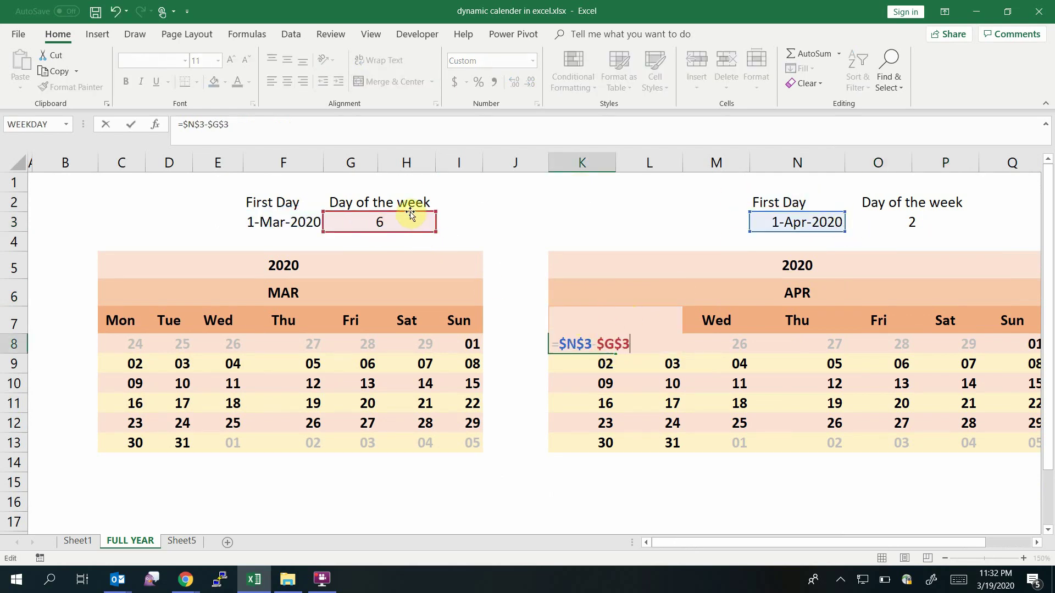
pyautogui.moveTo(410, 215); pyautogui.dragTo(927, 216)
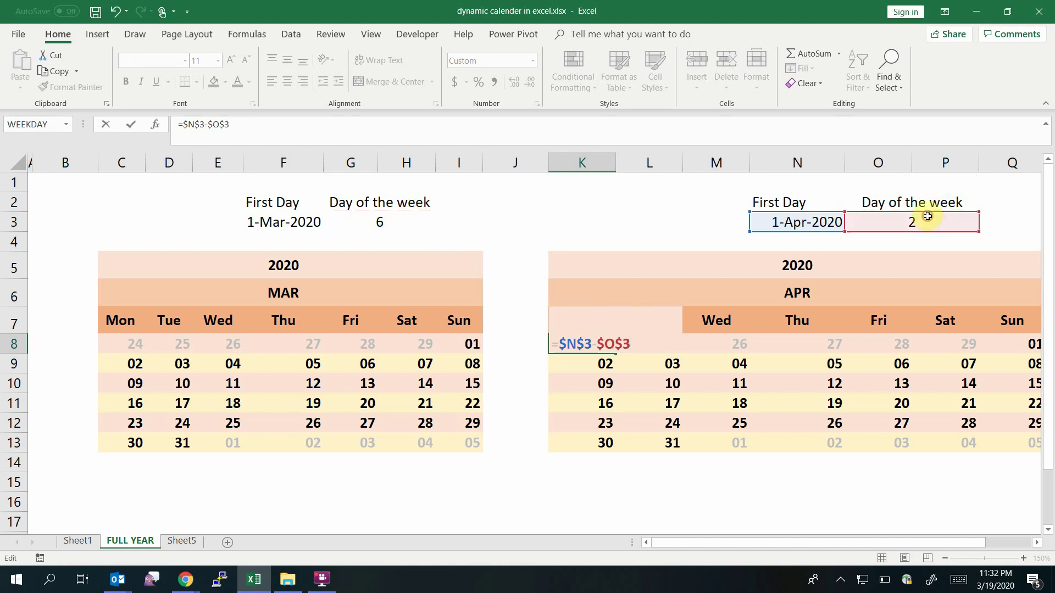
pyautogui.press('Return')
pyautogui.press('Up')
pyautogui.press('Right')
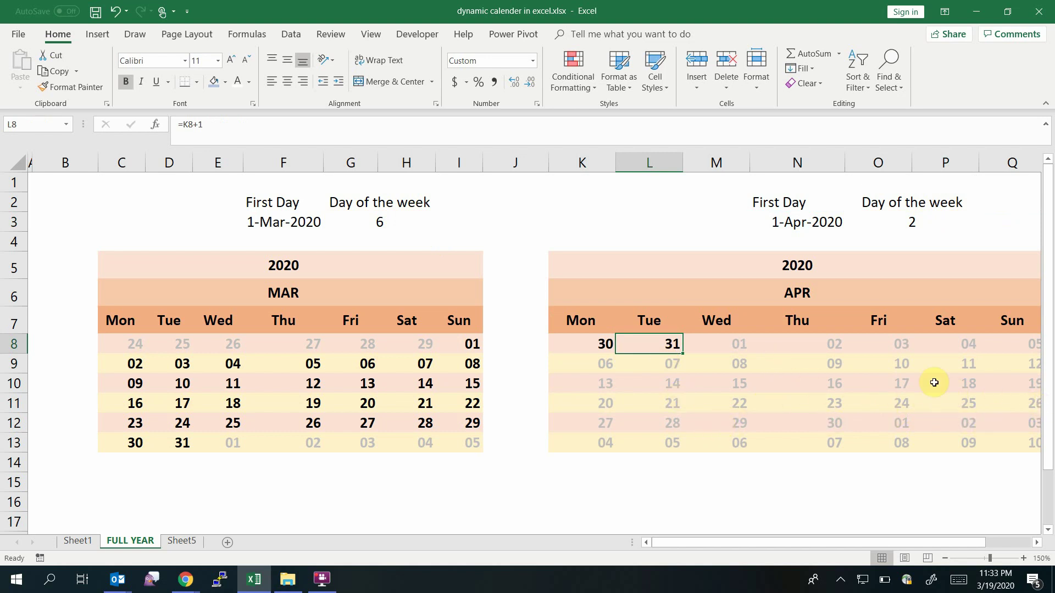
pyautogui.click(594, 344)
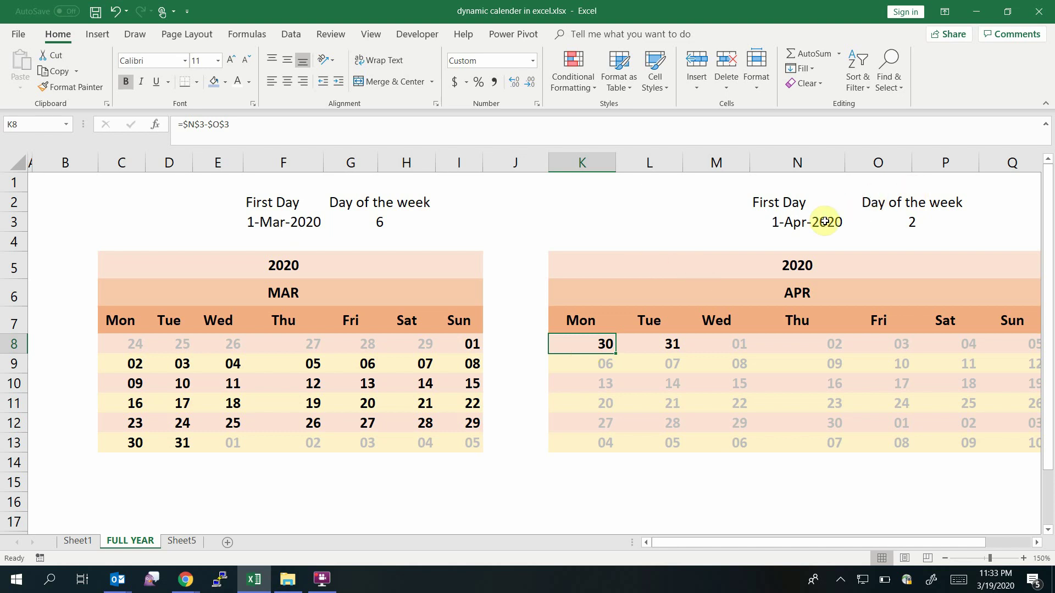
# Copy the April calendar K5:Q13 without its First Day and Day of the week cells, and paste it at C15.
pyautogui.click(575, 264)
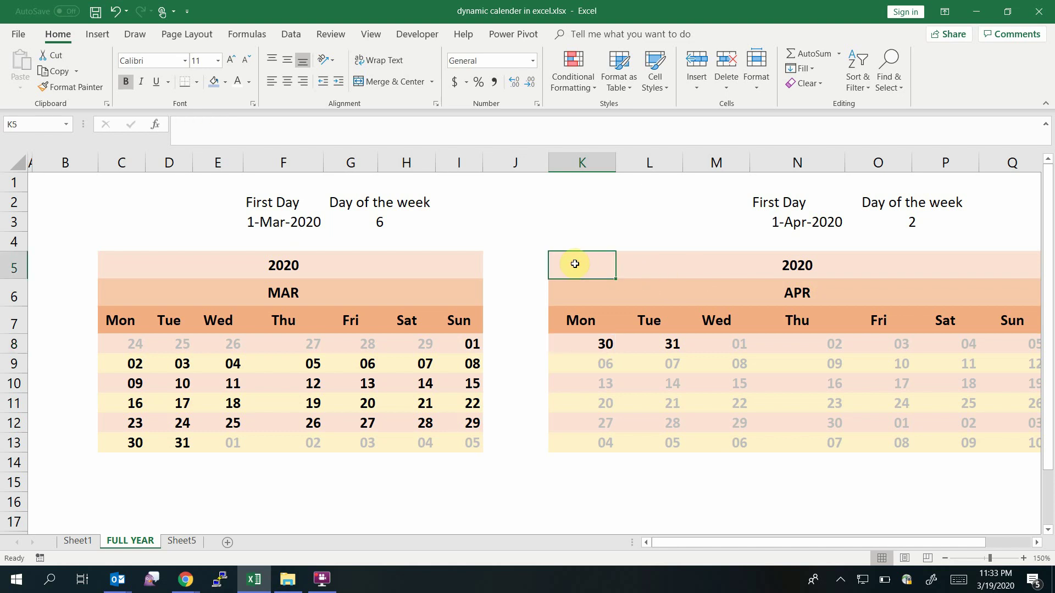
pyautogui.hotkey('shift', 'Right')
pyautogui.hotkey('shift', 'Right')
pyautogui.hotkey('shift', 'Right')
pyautogui.hotkey('shift', 'Right')
pyautogui.hotkey('shift', 'Right')
pyautogui.hotkey('shift', 'Right')
pyautogui.hotkey('shift', 'Down')
pyautogui.hotkey('shift', 'Down')
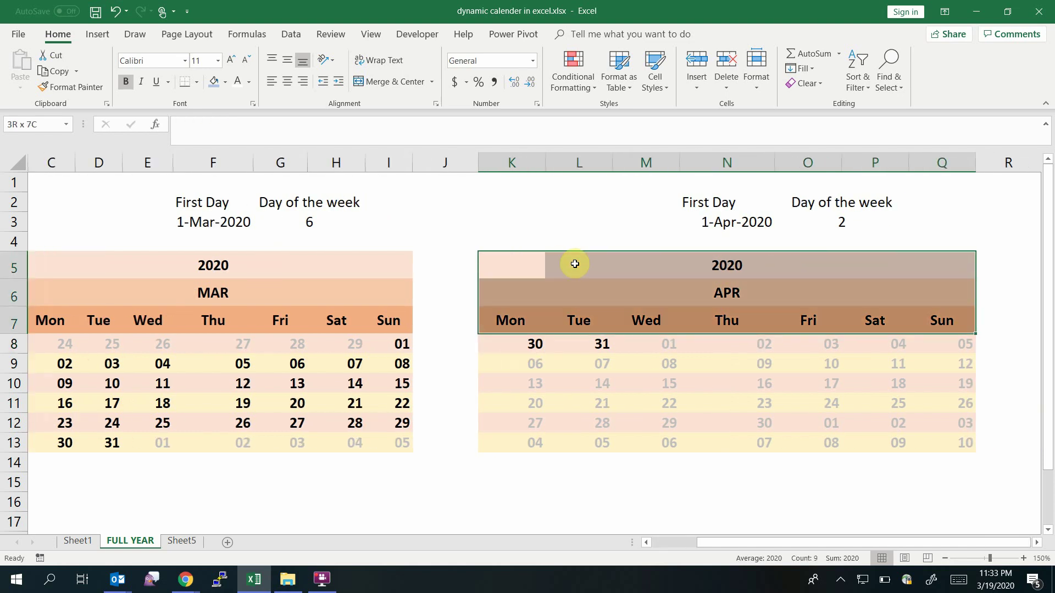
pyautogui.hotkey('shift', 'Down')
pyautogui.hotkey('shift', 'Down')
pyautogui.hotkey('shift', 'Down')
pyautogui.hotkey('shift', 'Down')
pyautogui.hotkey('shift', 'Down')
pyautogui.hotkey('shift', 'Down')
pyautogui.hotkey('ctrl', 'c')
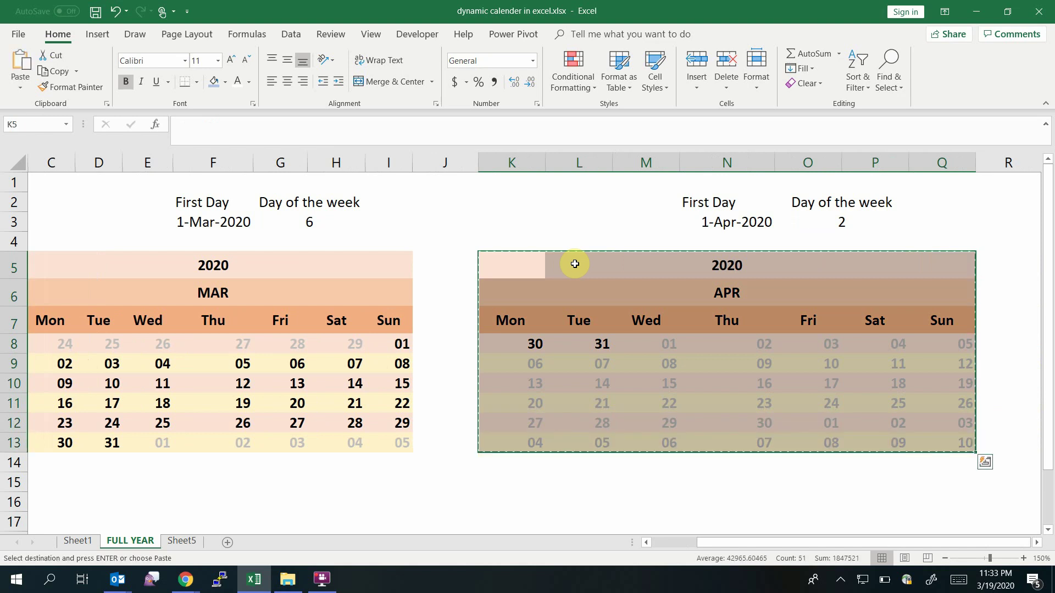
pyautogui.press('Down')
pyautogui.press('Down')
pyautogui.press('Down')
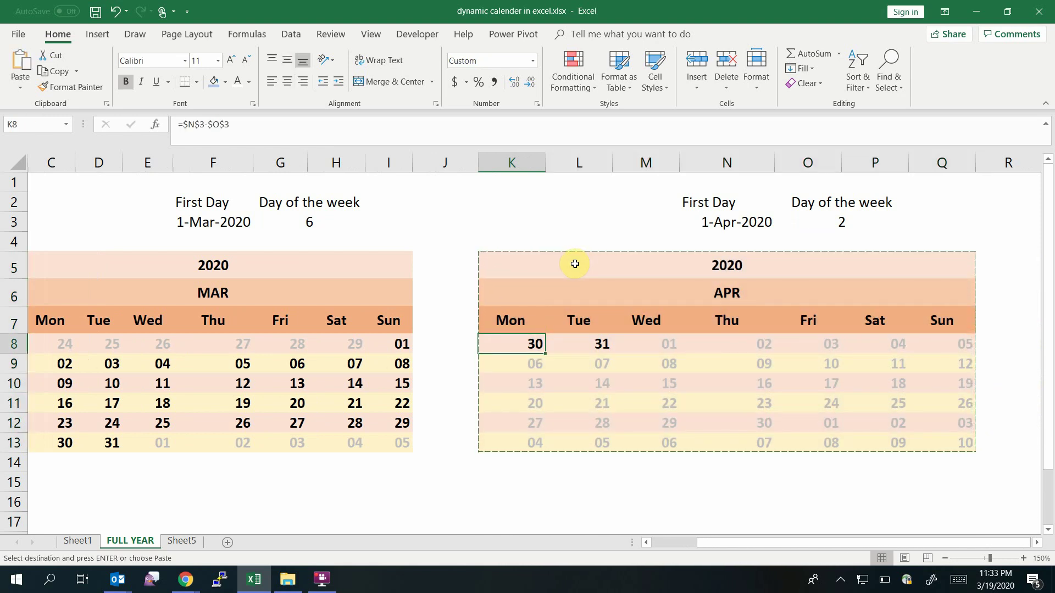
pyautogui.press('Down')
pyautogui.press('Down')
pyautogui.press('Down')
pyautogui.press('Down')
pyautogui.press('Down')
pyautogui.press('Down')
pyautogui.press('Left')
pyautogui.press('Left')
pyautogui.press('Left')
pyautogui.press('Left')
pyautogui.press('Left')
pyautogui.press('Left')
pyautogui.press('Left')
pyautogui.press('Left')
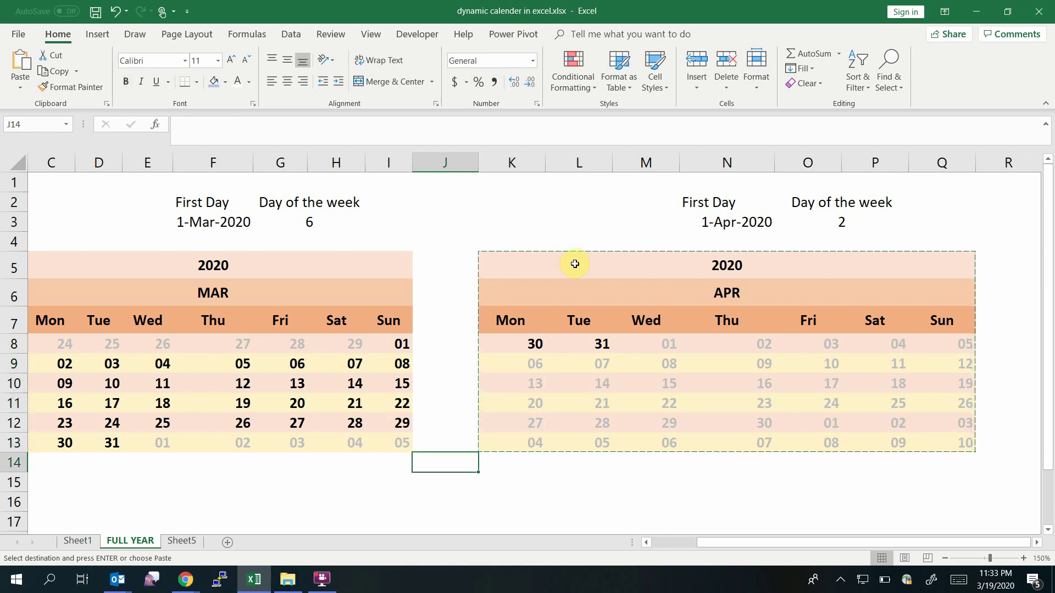
pyautogui.press('Left')
pyautogui.press('Right')
pyautogui.press('Down')
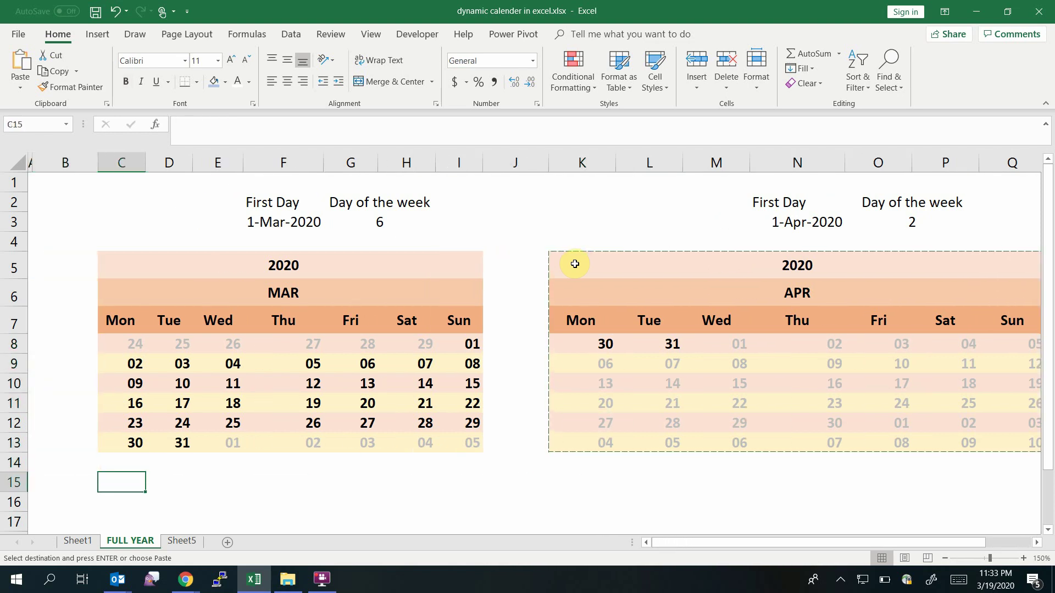
pyautogui.hotkey('ctrl', 'v')
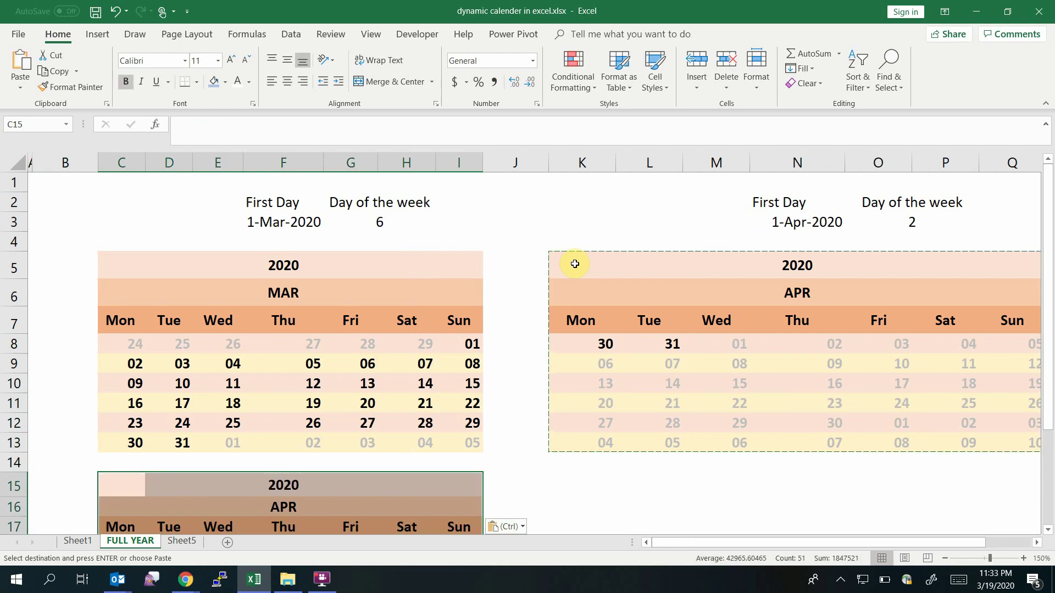
# Set the month of the calendar pasted at C15 to MAY and check which cells its first date formula in C18 references.
pyautogui.hscroll(1, 604, 278)
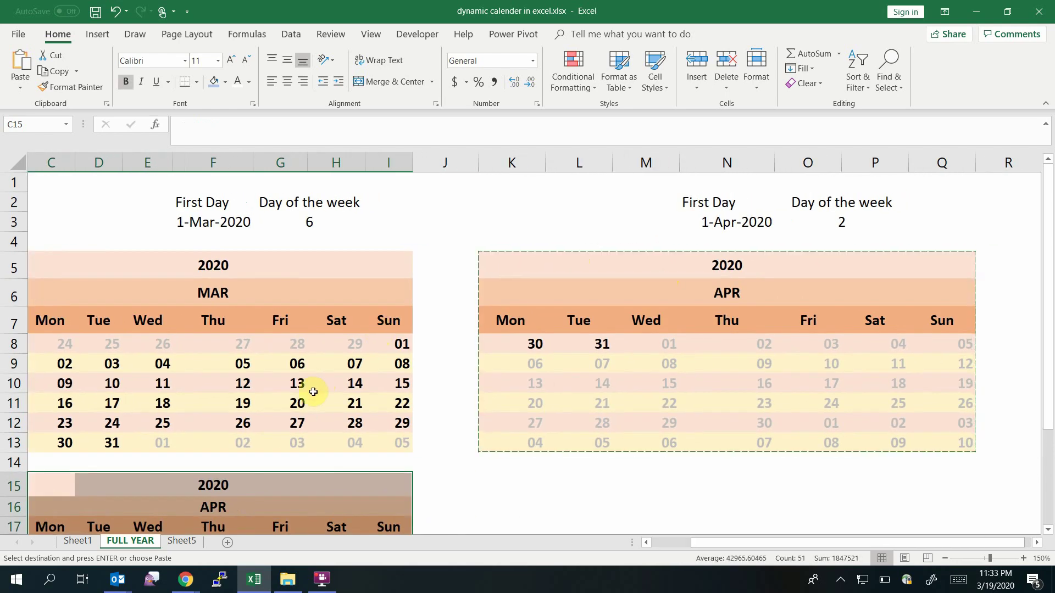
pyautogui.click(230, 499)
pyautogui.scroll(-2, 229, 499)
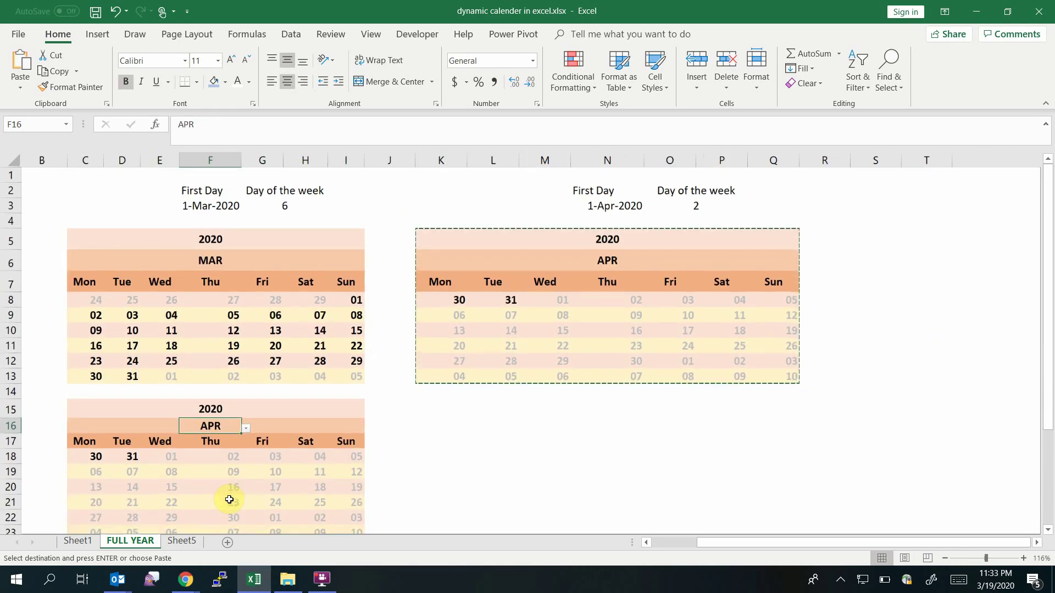
pyautogui.click(252, 429)
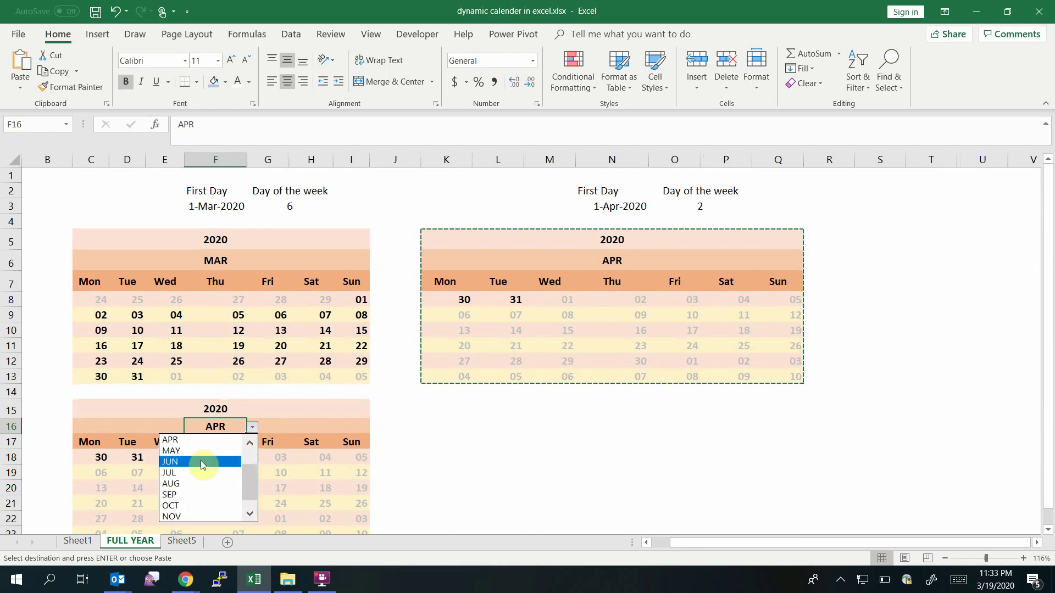
pyautogui.click(194, 451)
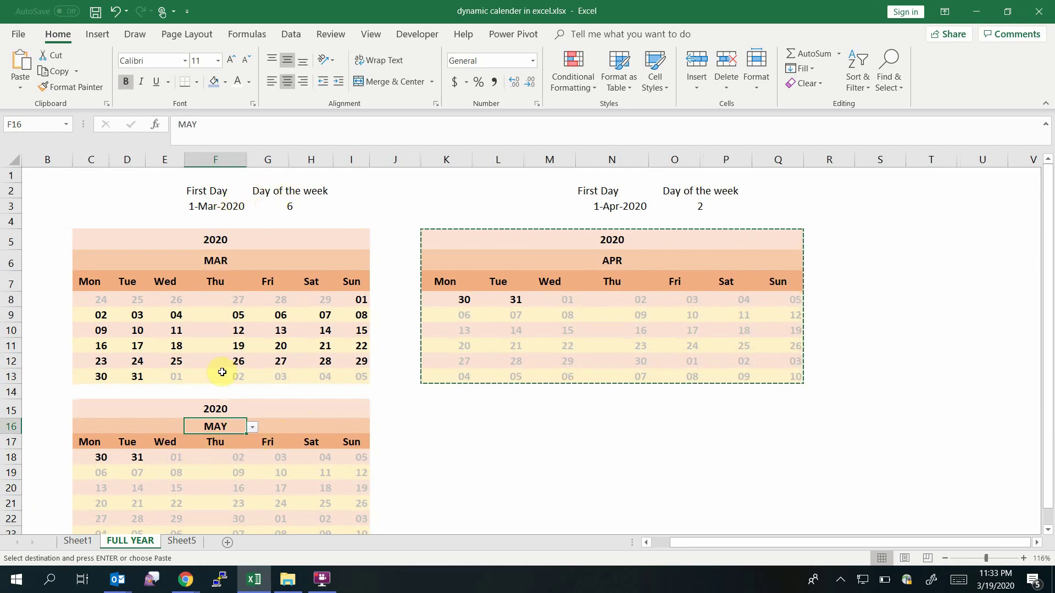
pyautogui.doubleClick(97, 454)
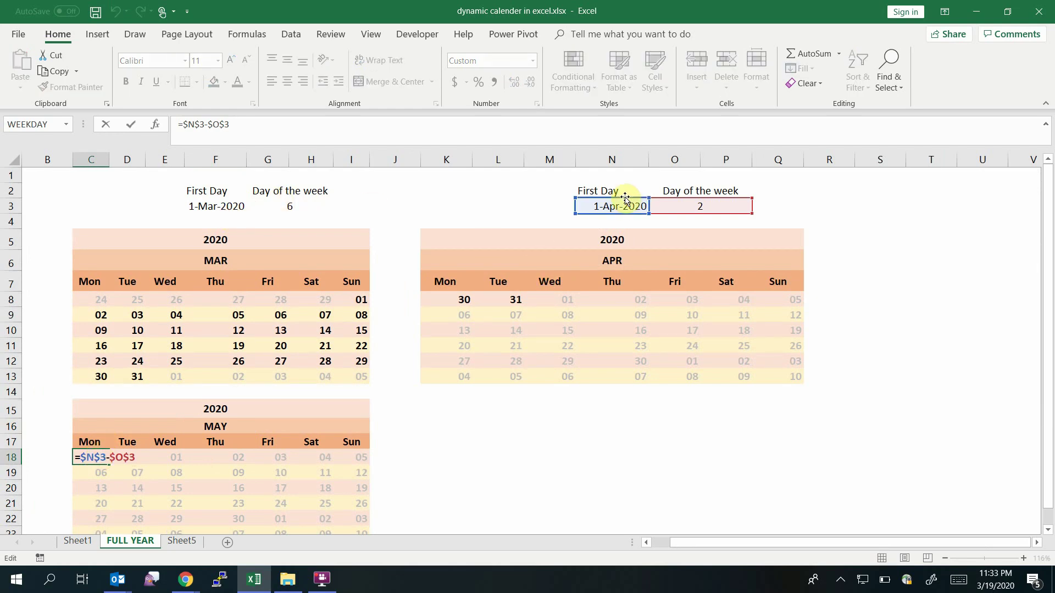
pyautogui.press('Escape')
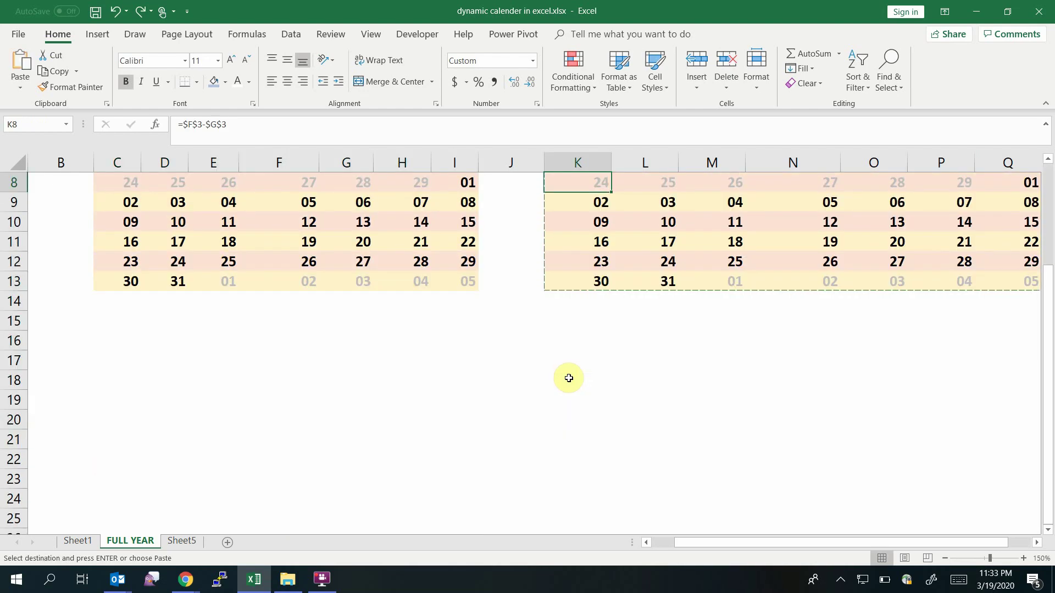
# Undo the month change and the calendar block pasted at C15, keeping the edited formula in K8.
pyautogui.hotkey('ctrl', 'z')
pyautogui.scroll(2, 861, 371)
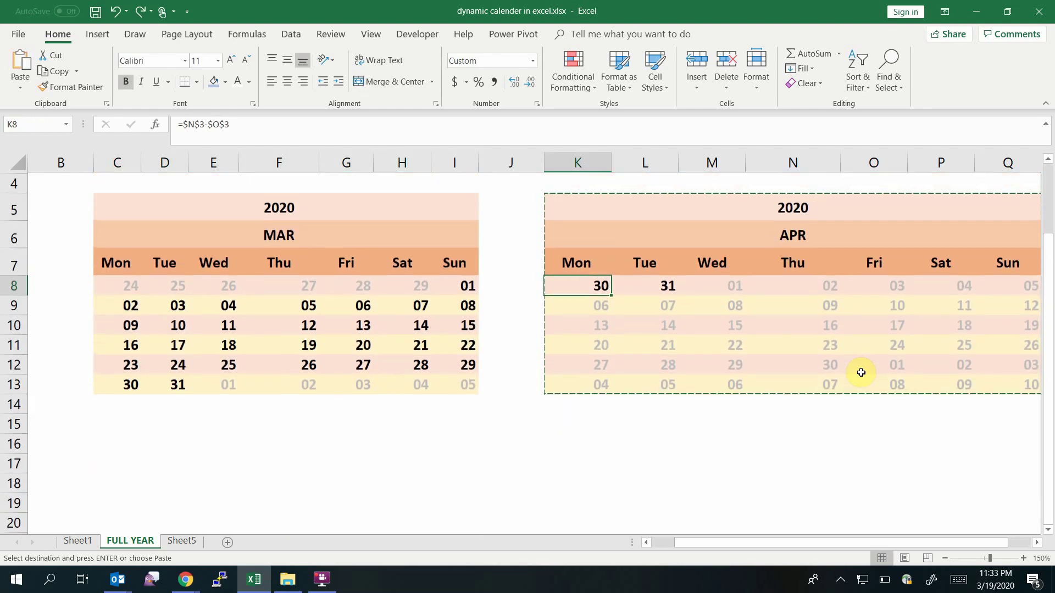
pyautogui.scroll(1, 861, 373)
# Copy the whole April block K2:Q13, including its First Day and Day of the week cells, and paste it at C17.
pyautogui.moveTo(572, 204); pyautogui.dragTo(1024, 443)
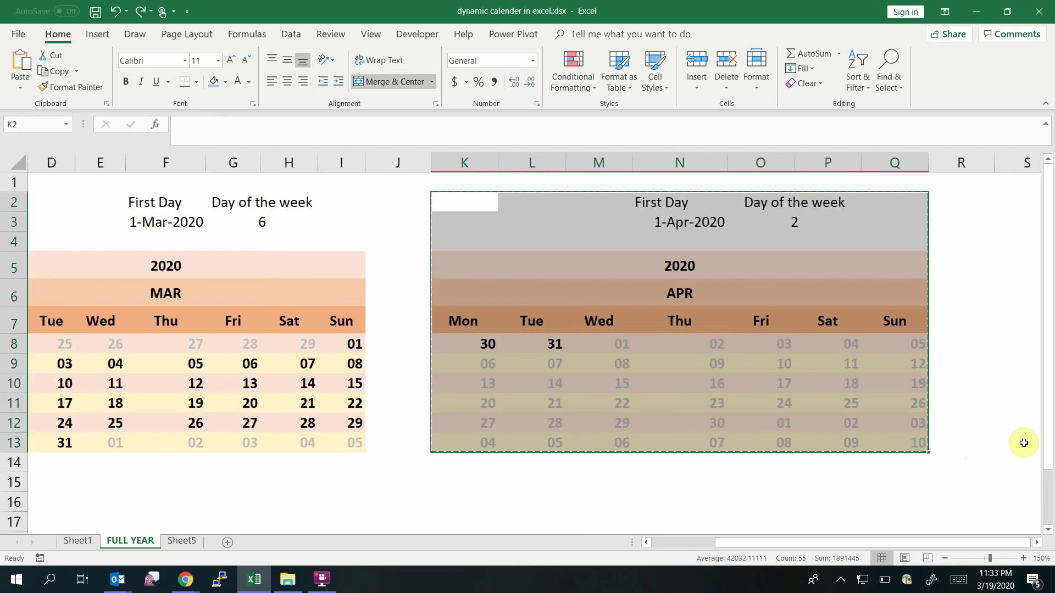
pyautogui.click(382, 515)
pyautogui.press('Left')
pyautogui.press('Left')
pyautogui.press('Left')
pyautogui.press('Left')
pyautogui.press('Left')
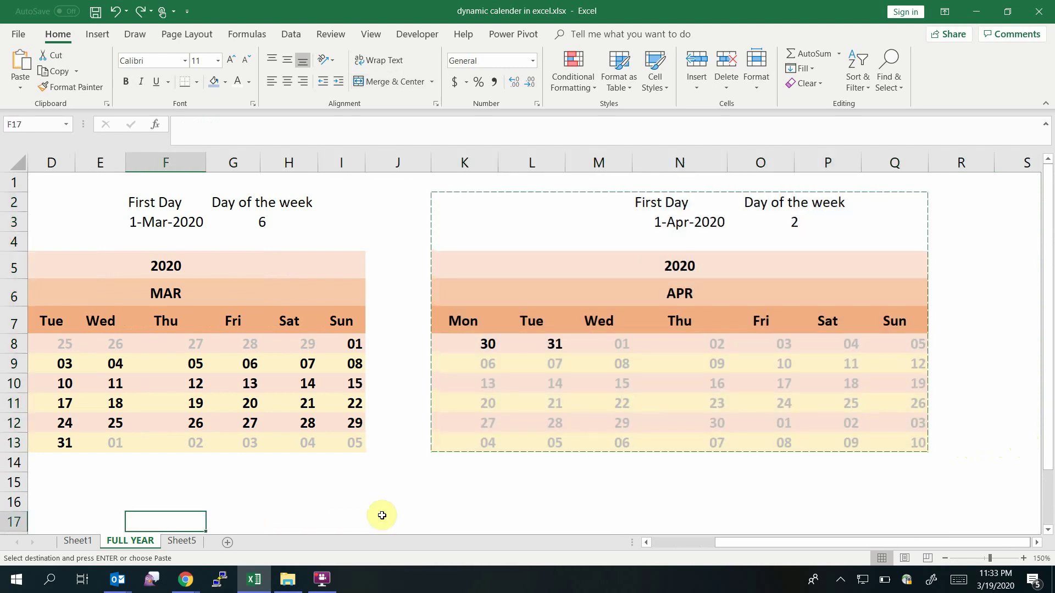
pyautogui.keyDown('ctrl'); pyautogui.scroll(-3, 382, 516); pyautogui.keyUp('ctrl')
pyautogui.keyDown('ctrl'); pyautogui.scroll(-2, 382, 516); pyautogui.keyUp('ctrl')
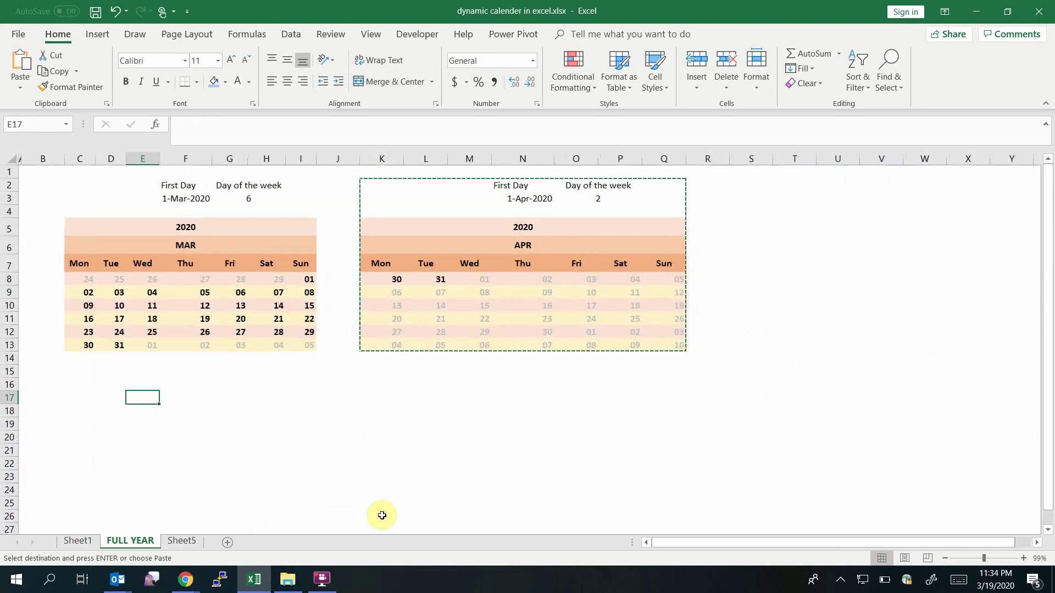
pyautogui.press('Left')
pyautogui.press('Left')
pyautogui.hotkey('ctrl', 'v')
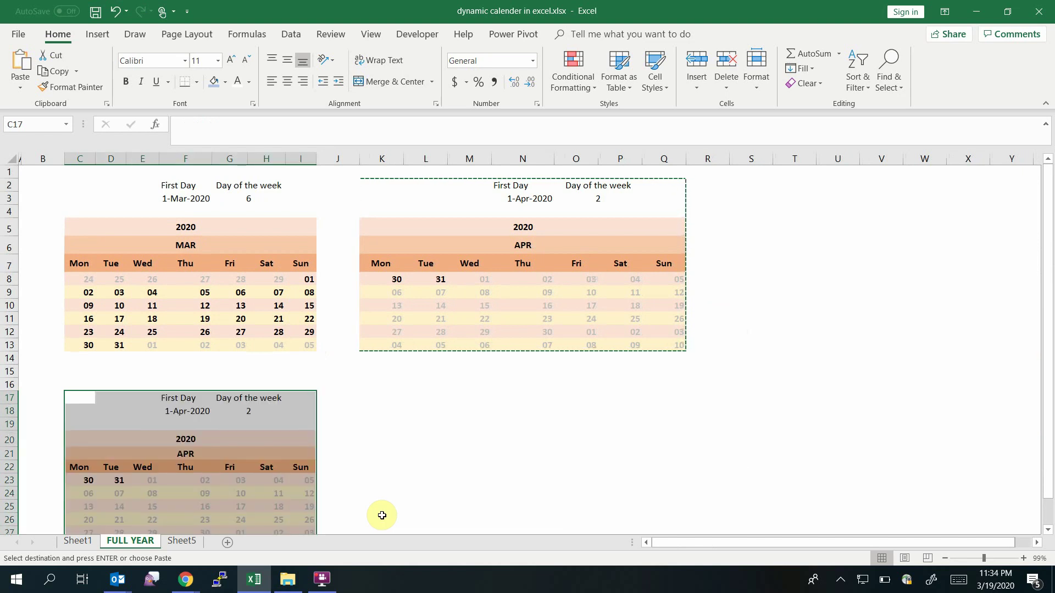
pyautogui.click(456, 434)
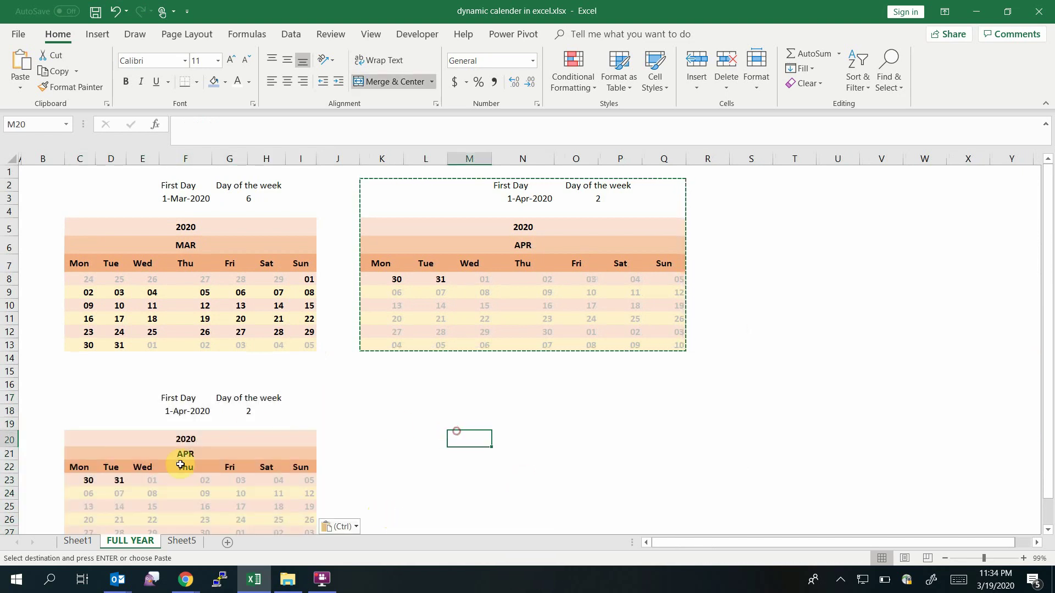
# Set the month of the third calendar, in F21, to MAY.
pyautogui.scroll(-1, 181, 465)
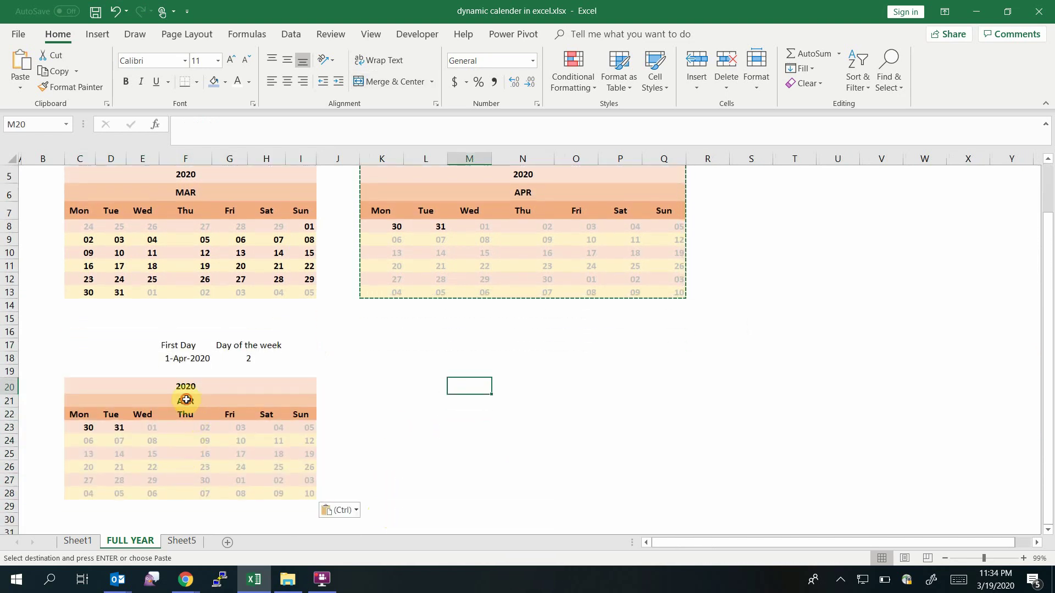
pyautogui.click(190, 400)
pyautogui.click(220, 403)
pyautogui.click(165, 422)
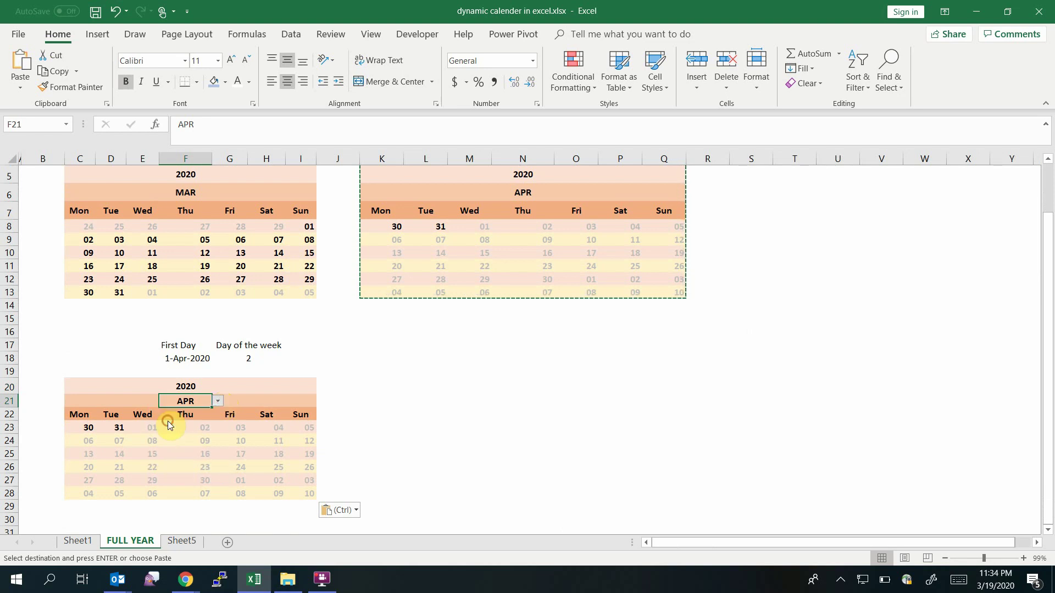
# Repoint the May calendar's first date formula in C23 to its own header cells, =$F$18-$G$18.
pyautogui.doubleClick(85, 433)
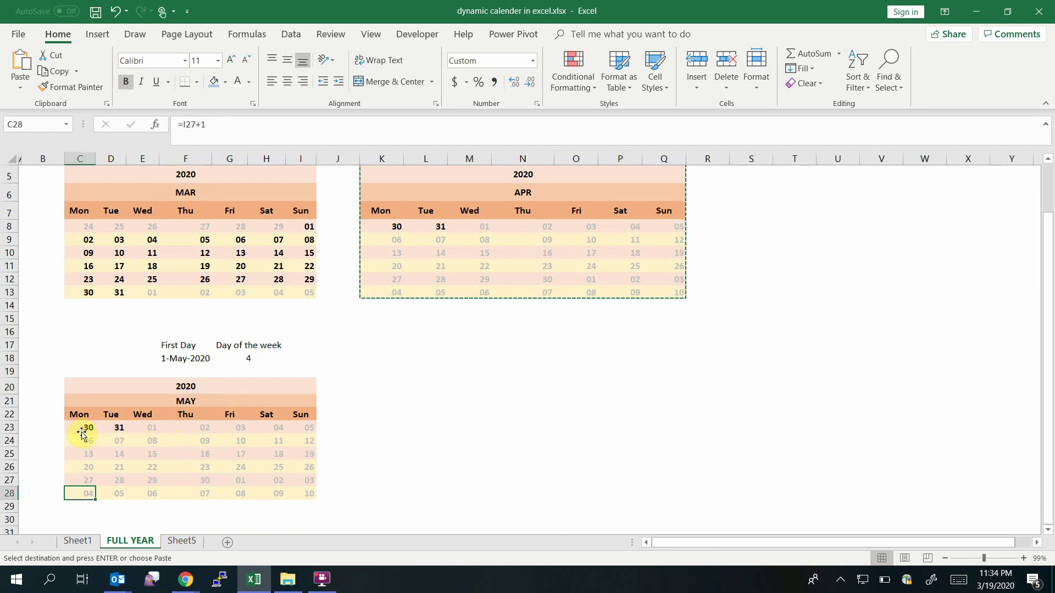
pyautogui.doubleClick(77, 428)
pyautogui.scroll(2, 546, 255)
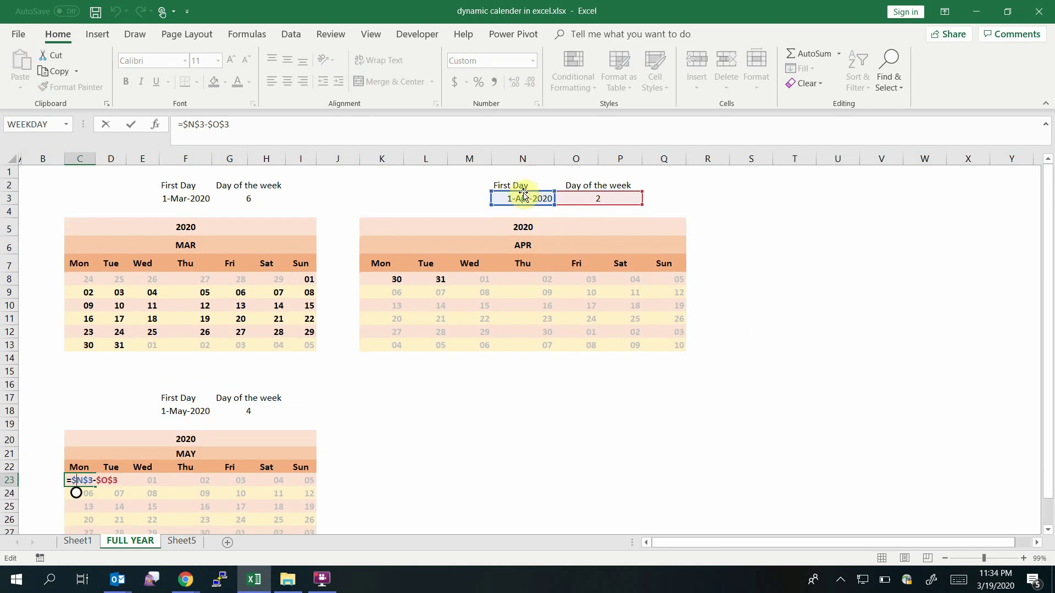
pyautogui.moveTo(523, 195); pyautogui.dragTo(181, 409)
pyautogui.moveTo(631, 193); pyautogui.dragTo(250, 413)
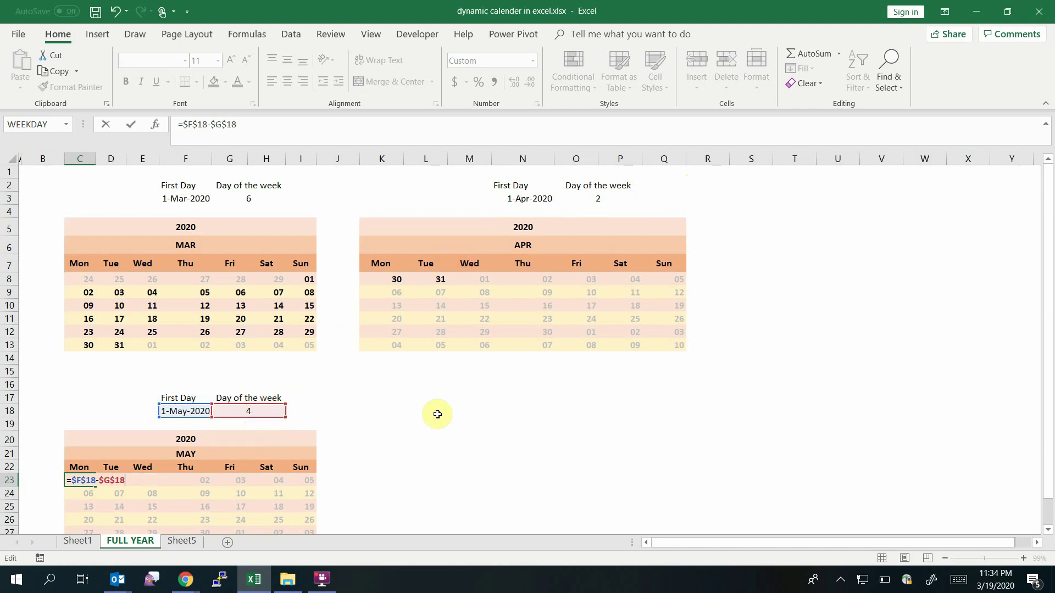
pyautogui.press('Return')
pyautogui.press('Down')
pyautogui.press('Down')
pyautogui.press('Down')
pyautogui.press('Down')
pyautogui.press('Down')
pyautogui.press('Down')
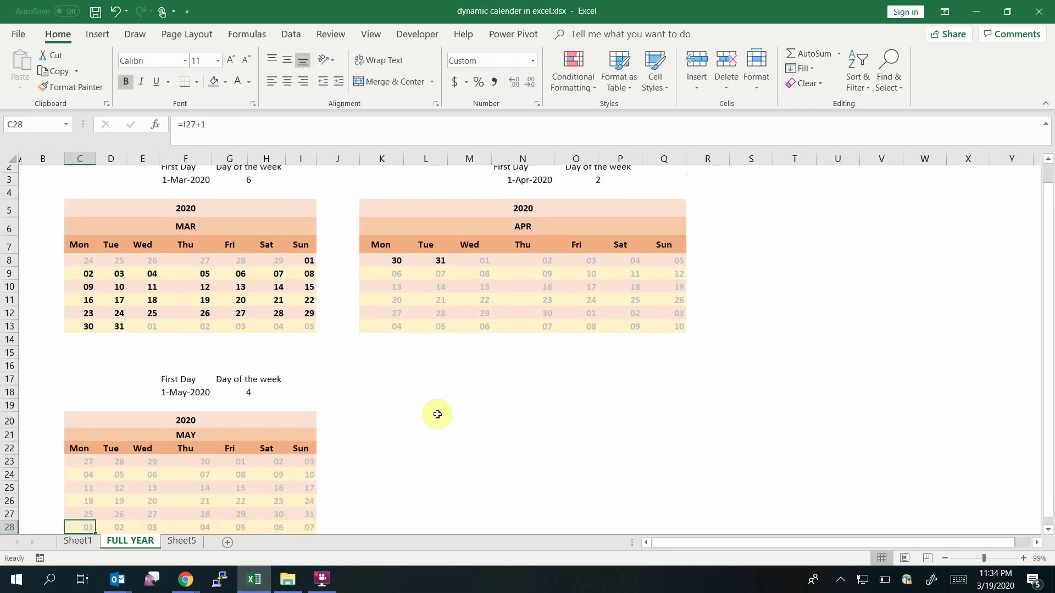
# Copy the whole May block C17:I28 with its header cells and paste it at K17.
pyautogui.moveTo(76, 344); pyautogui.dragTo(298, 492)
pyautogui.hotkey('ctrl', 'c')
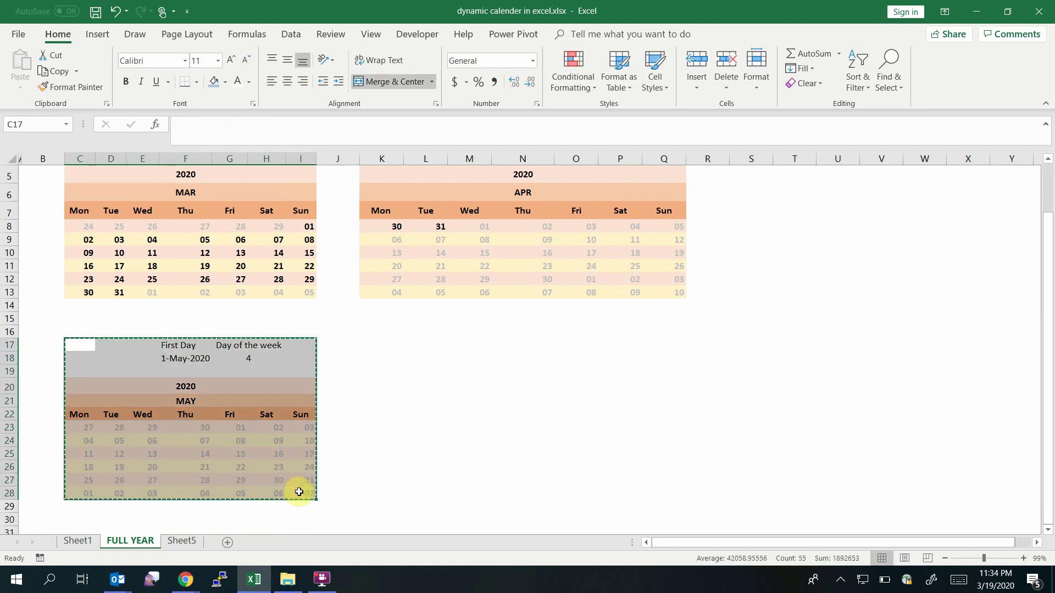
pyautogui.press('Right')
pyautogui.press('Right')
pyautogui.press('Right')
pyautogui.press('Right')
pyautogui.press('Return')
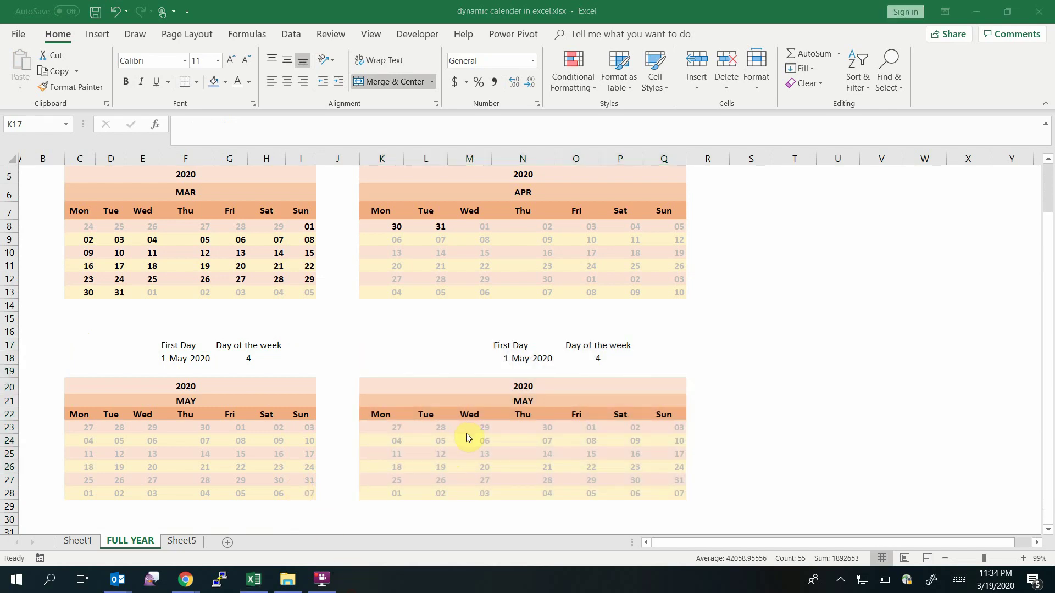
# Repoint the fourth calendar's first date formula in K23 to its own header cells, =$N$18-$O$18.
pyautogui.click(390, 431)
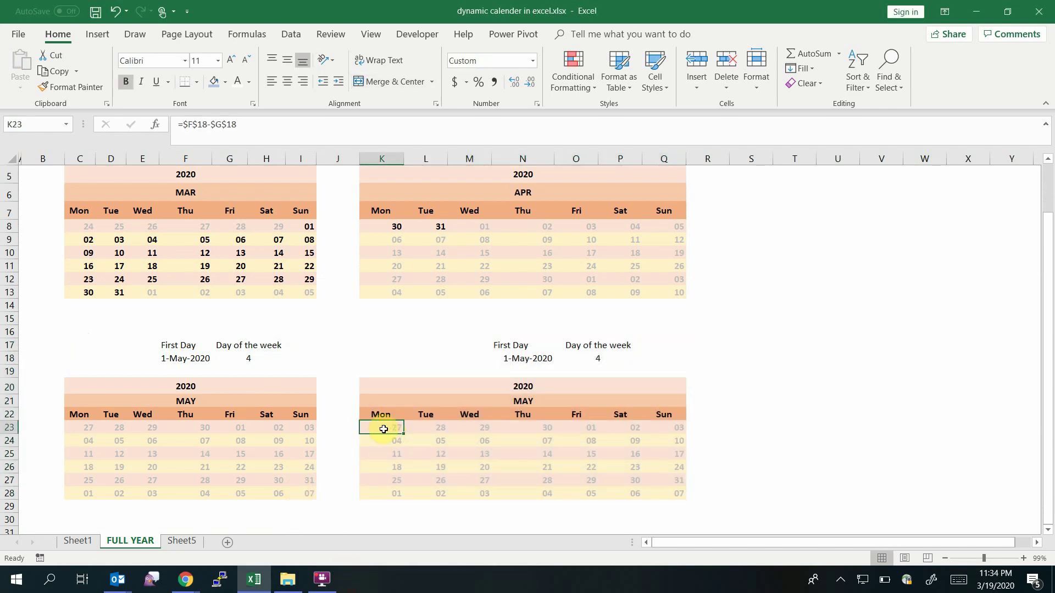
pyautogui.doubleClick(383, 429)
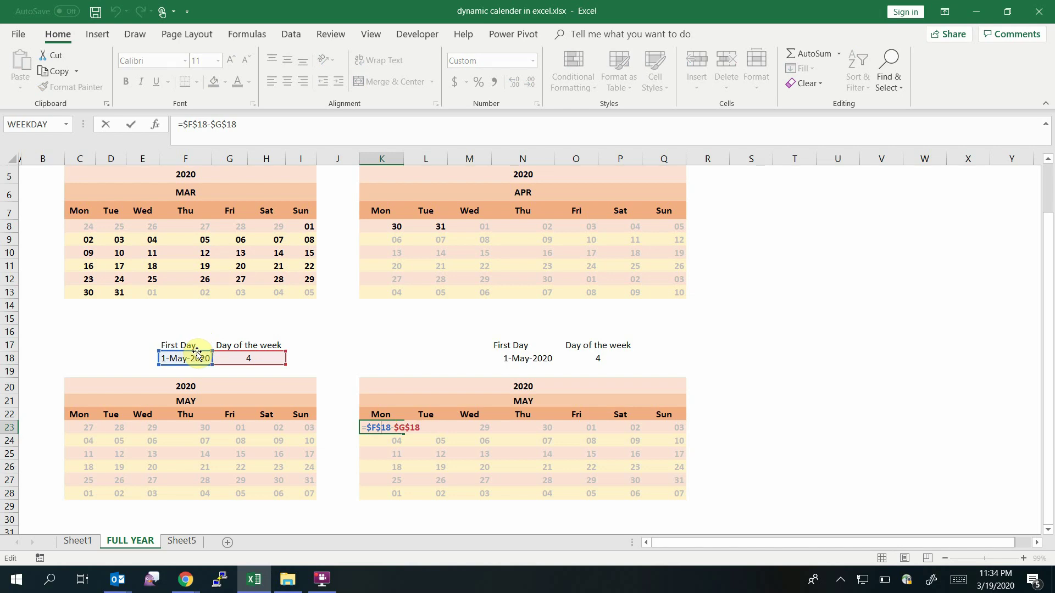
pyautogui.moveTo(196, 353); pyautogui.dragTo(522, 355)
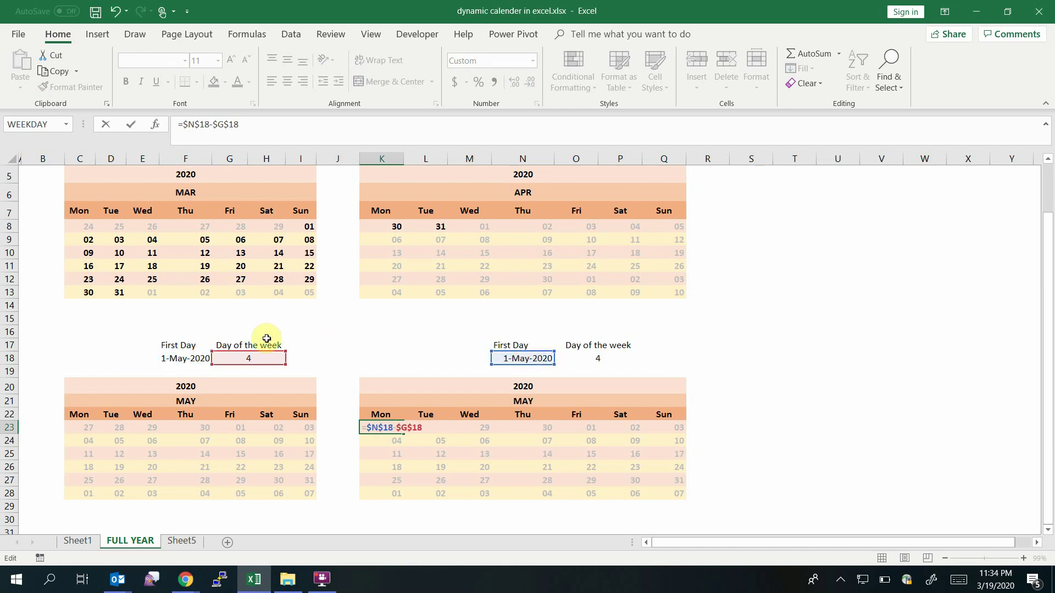
pyautogui.moveTo(259, 352); pyautogui.dragTo(636, 360)
pyautogui.click(737, 368)
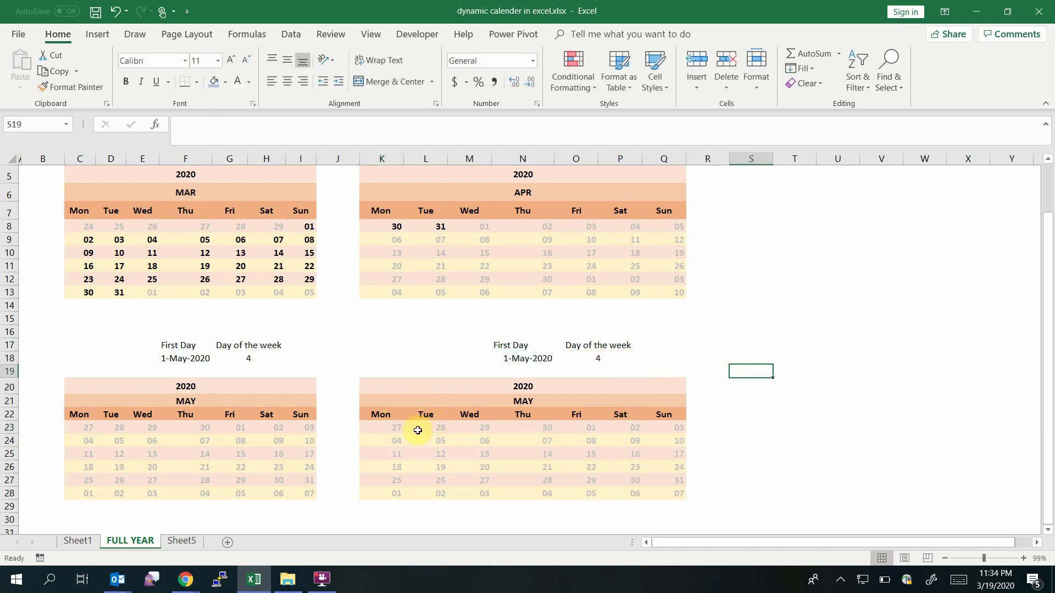
pyautogui.click(398, 425)
pyautogui.doubleClick(402, 428)
pyautogui.press('Escape')
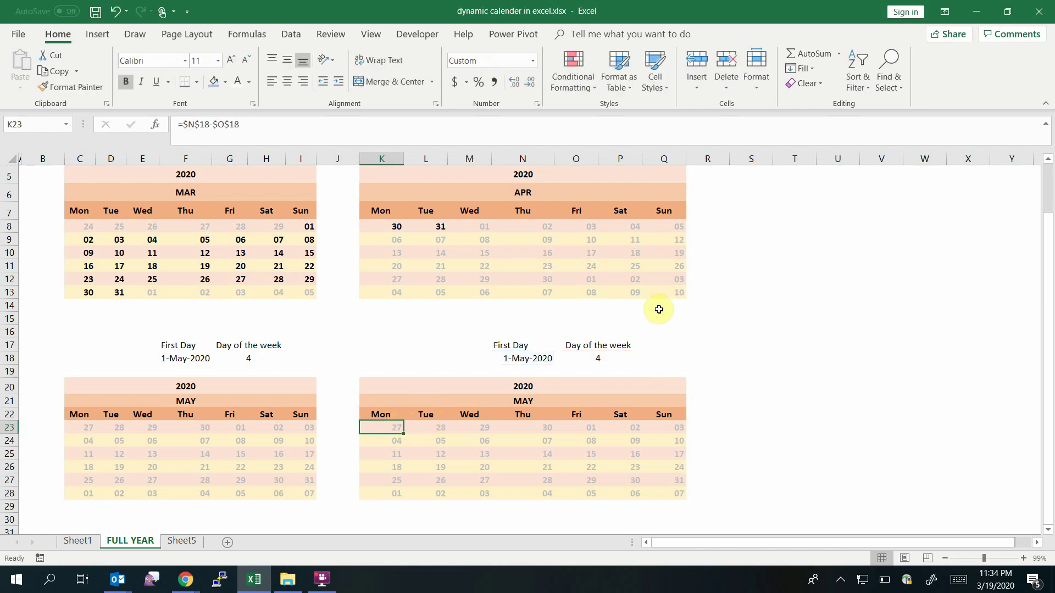
# Repoint the EOMONTH conditional formatting rule on the April dates K8:Q13 to April's own First Day cell, N3.
pyautogui.click(414, 236)
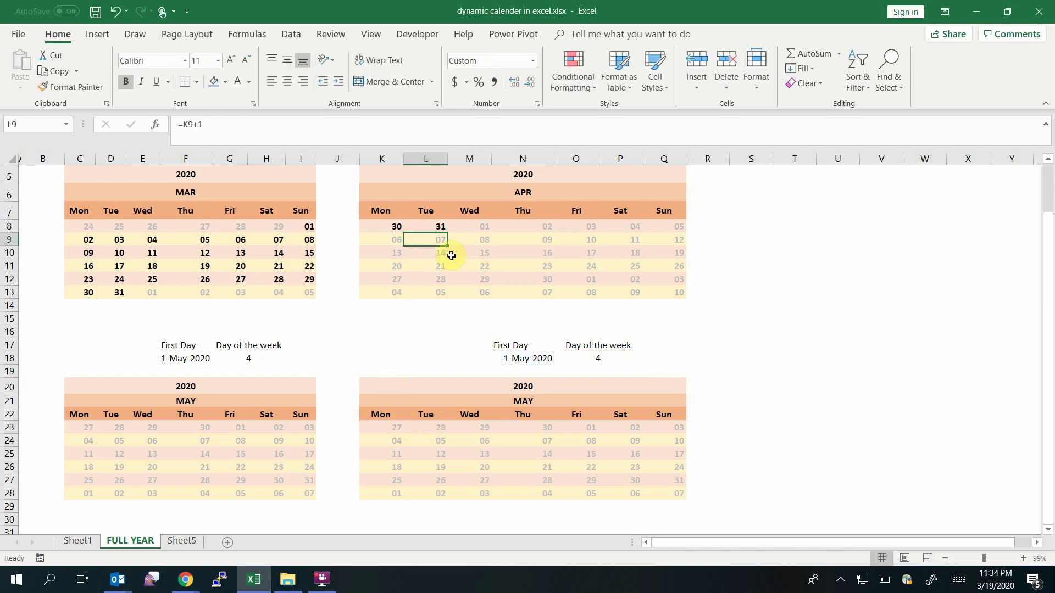
pyautogui.moveTo(390, 228); pyautogui.dragTo(672, 292)
pyautogui.click(575, 72)
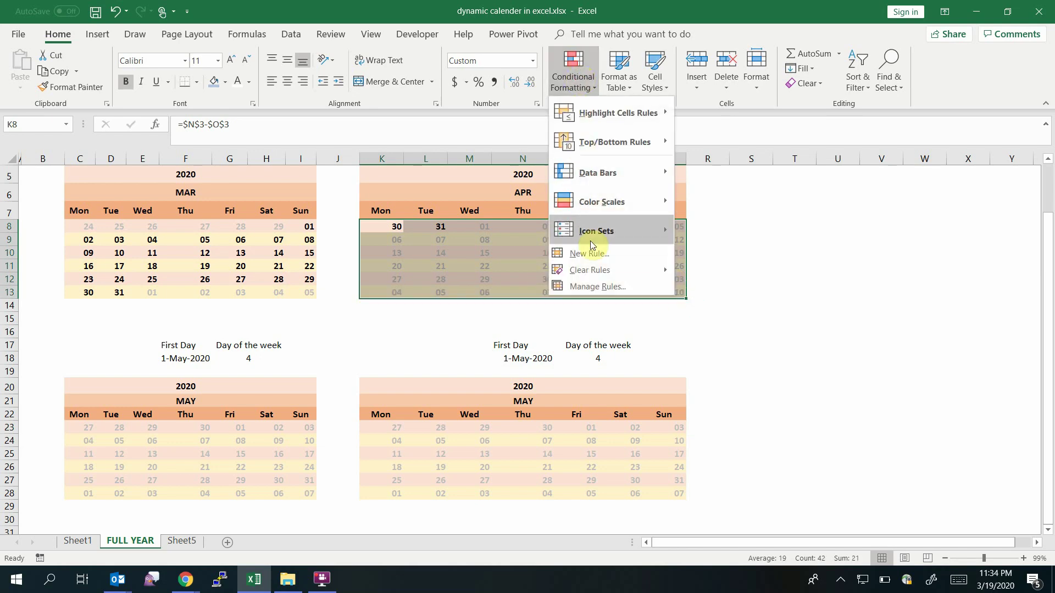
pyautogui.click(599, 286)
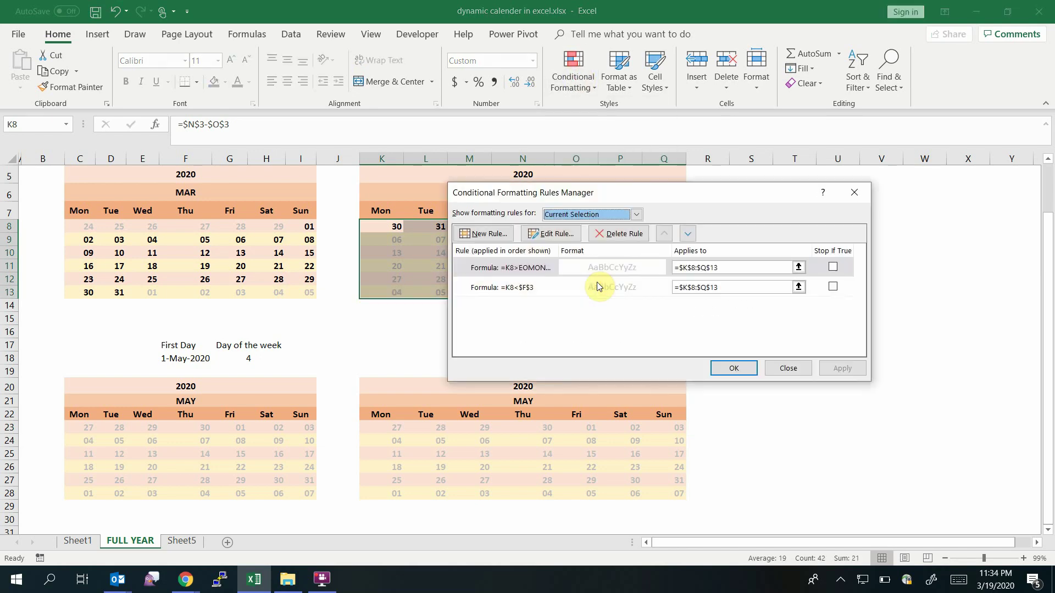
pyautogui.doubleClick(547, 268)
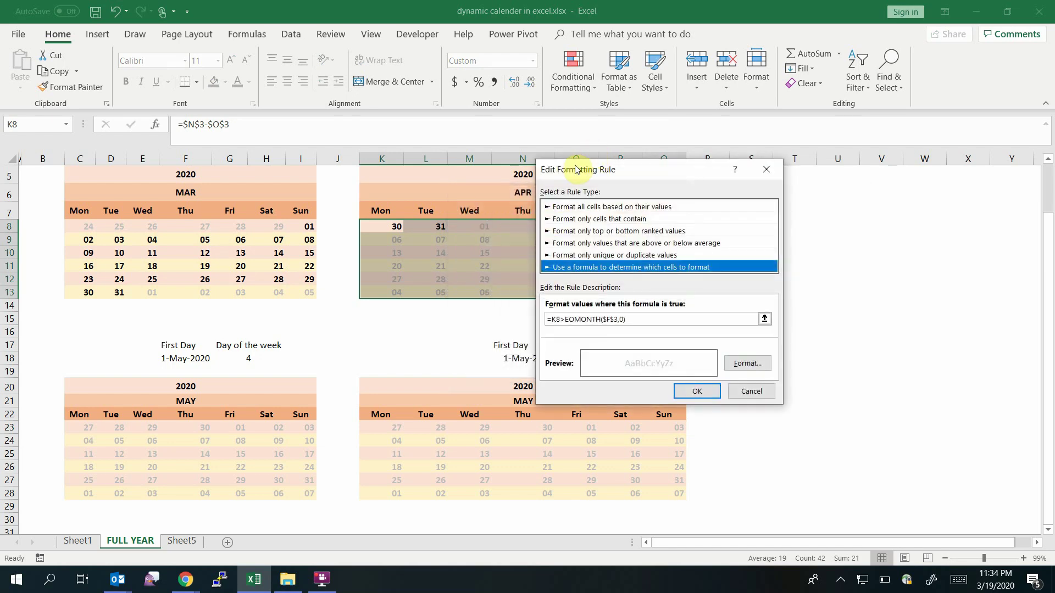
pyautogui.moveTo(576, 169); pyautogui.dragTo(689, 152)
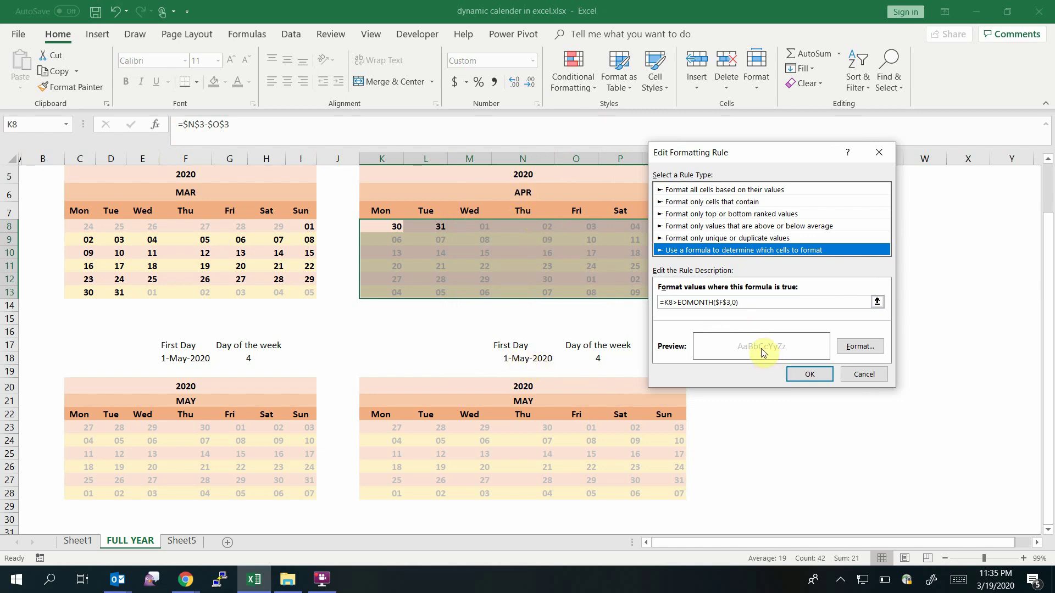
pyautogui.click(722, 303)
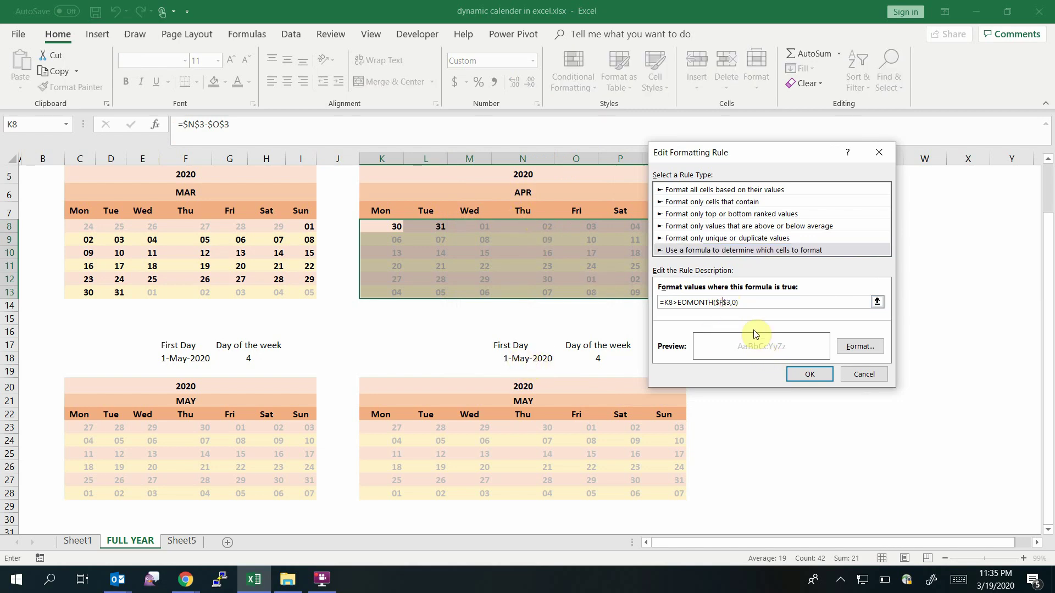
pyautogui.click(818, 377)
pyautogui.click(841, 368)
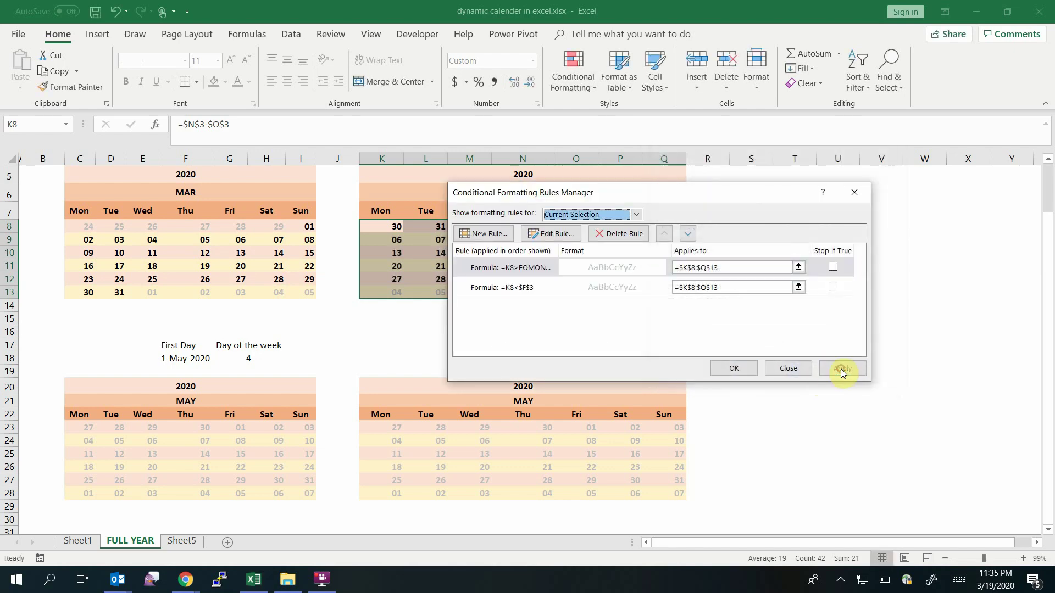
pyautogui.click(733, 368)
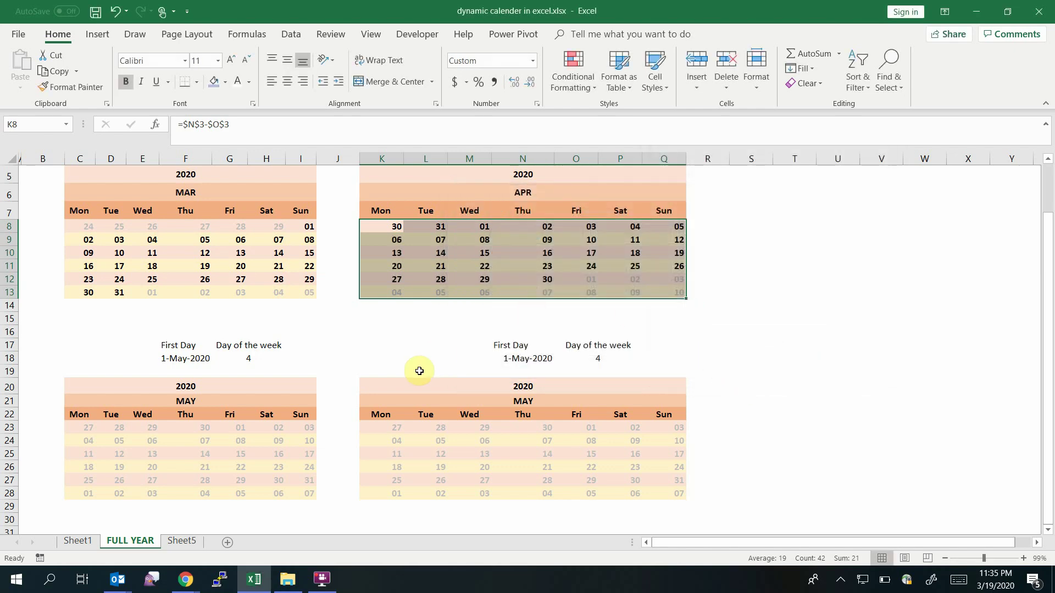
pyautogui.click(82, 427)
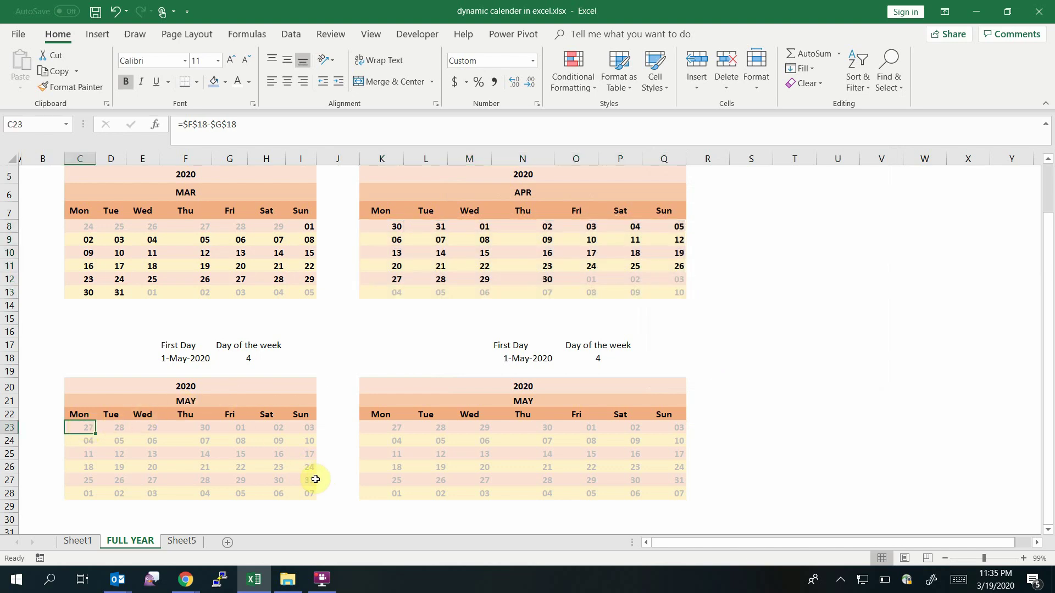
pyautogui.moveTo(83, 427); pyautogui.dragTo(304, 494)
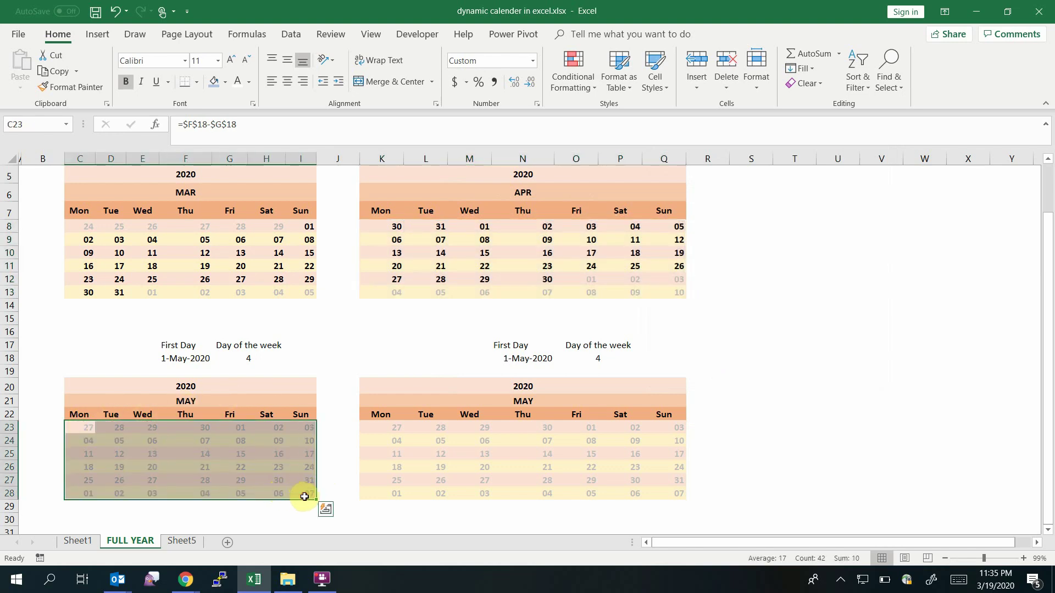
pyautogui.click(576, 78)
pyautogui.click(614, 287)
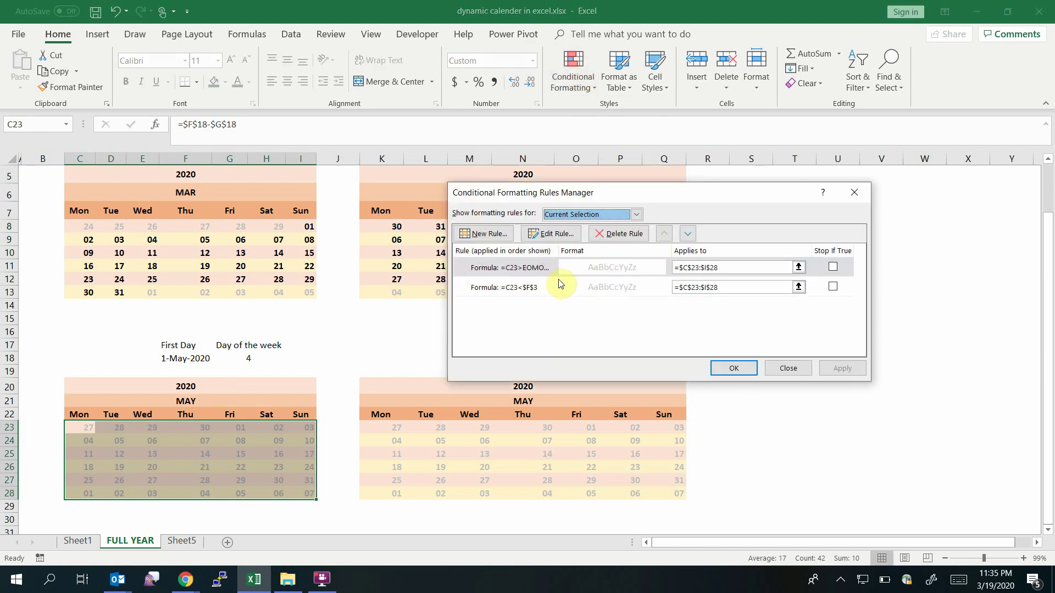
pyautogui.click(787, 367)
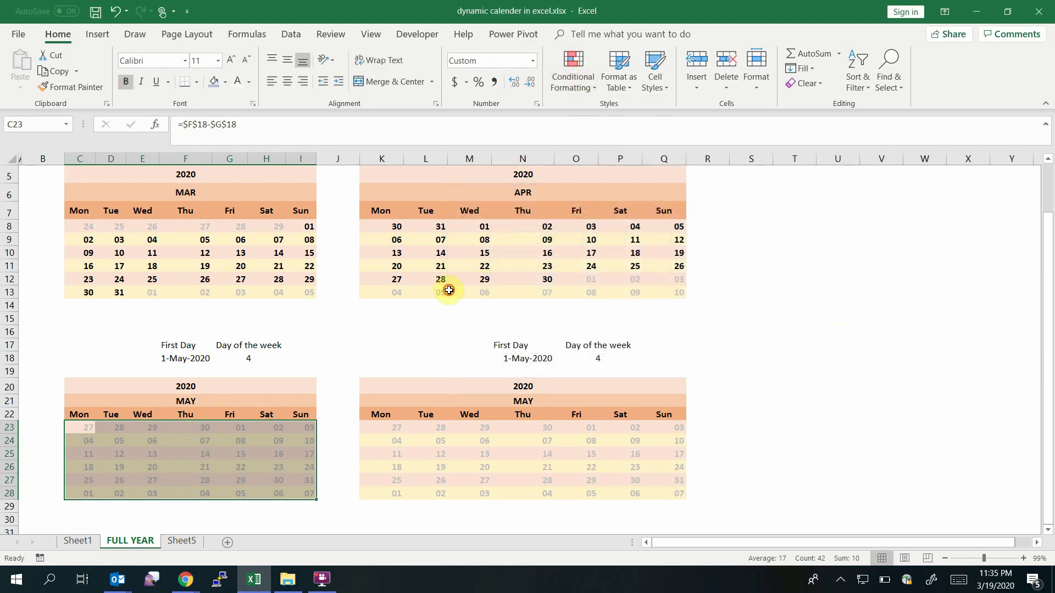
# Change the April dates' second conditional formatting rule, for days before the month starts, to =K8<$N$3 and apply it.
pyautogui.click(451, 292)
pyautogui.moveTo(396, 226); pyautogui.dragTo(676, 299)
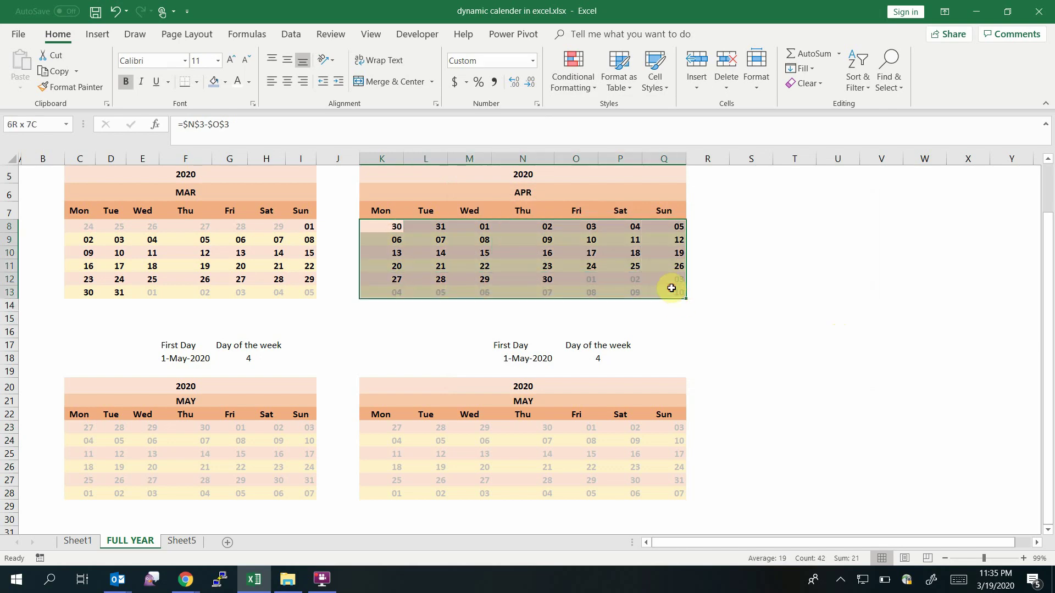
pyautogui.click(573, 70)
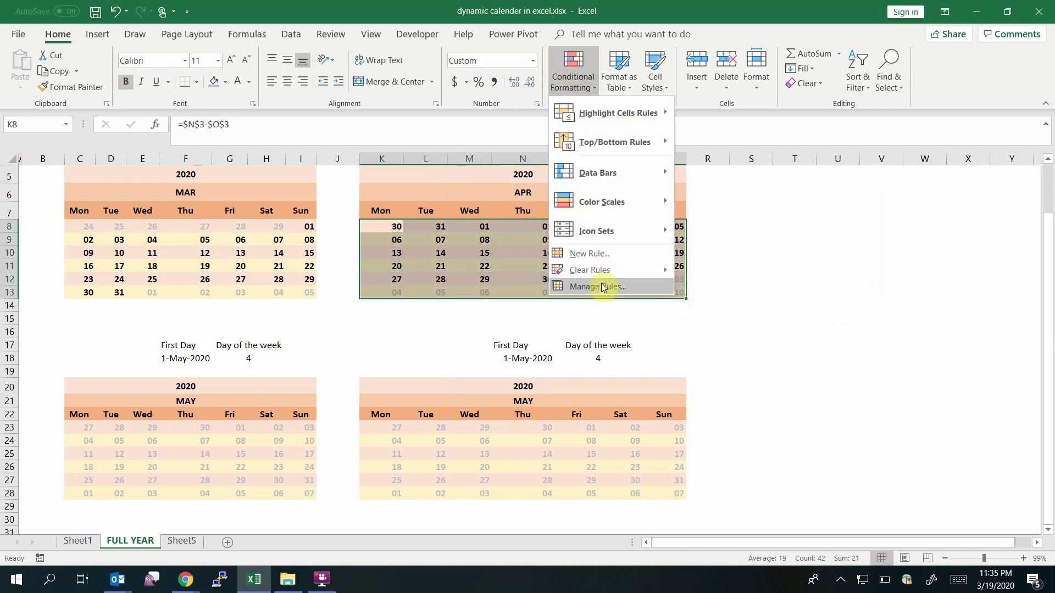
pyautogui.click(603, 287)
pyautogui.click(506, 287)
pyautogui.doubleClick(507, 285)
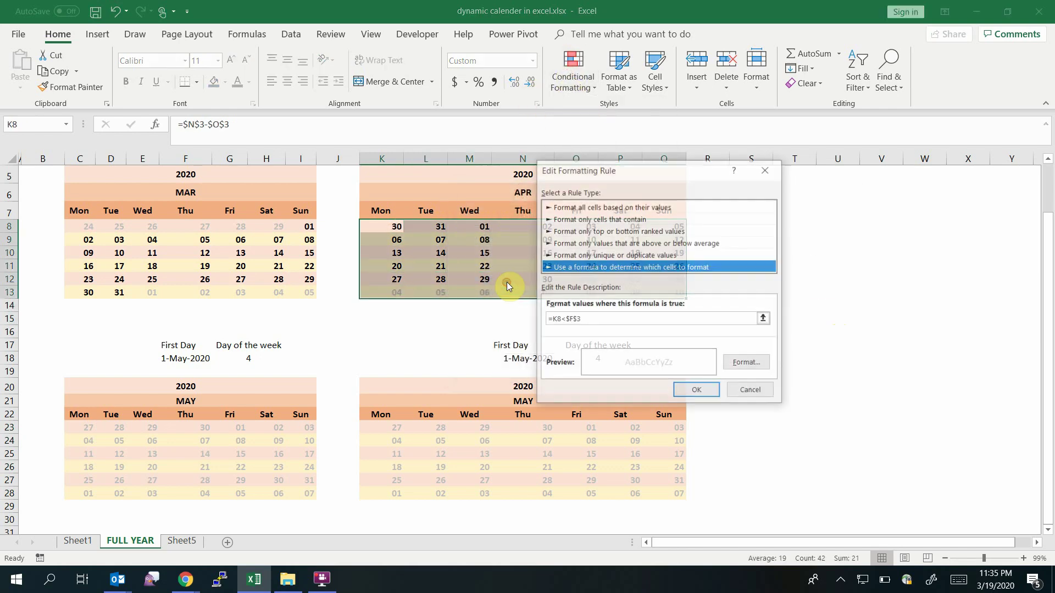
pyautogui.click(572, 320)
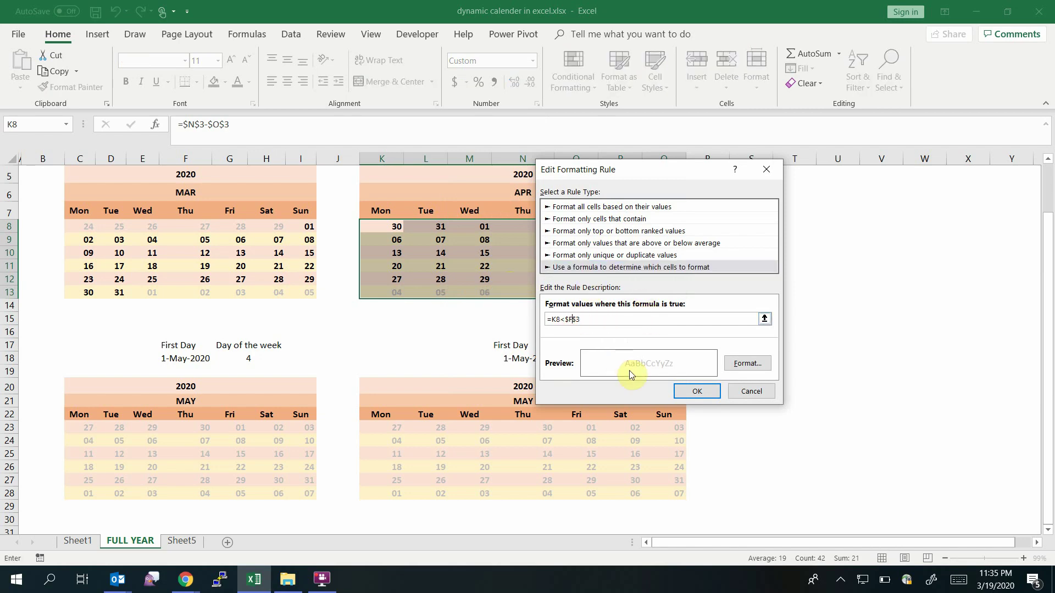
pyautogui.press('BackSpace')
pyautogui.write('N')
pyautogui.click(696, 392)
pyautogui.click(841, 370)
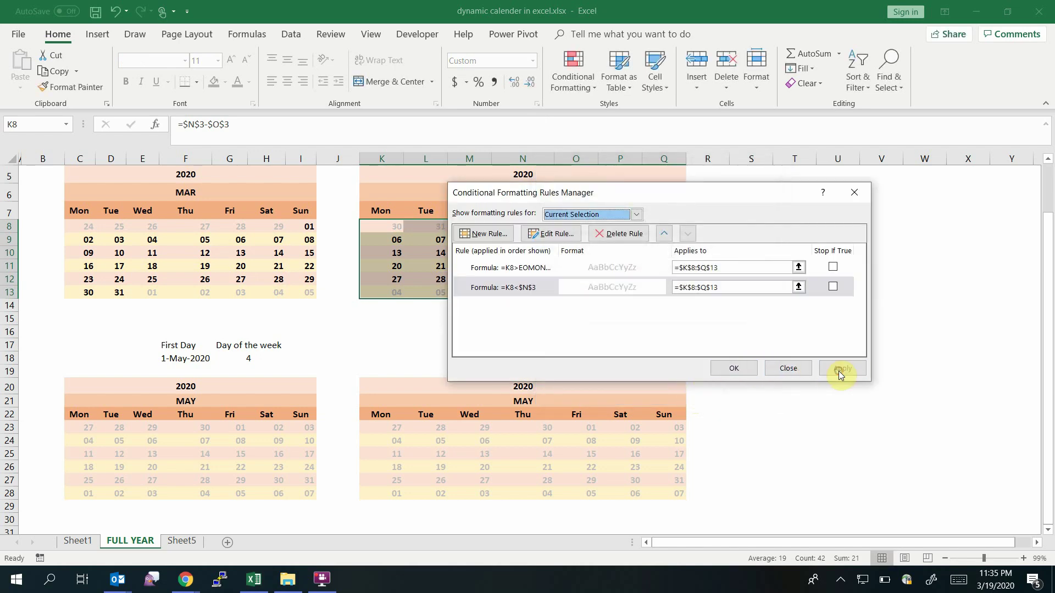
pyautogui.click(734, 368)
# Edit the end-of-month conditional formatting rule on the May dates C23:I28 to =C23>EOMONTH($F$18,0).
pyautogui.scroll(1, 1050, 204)
pyautogui.scroll(1, 1050, 204)
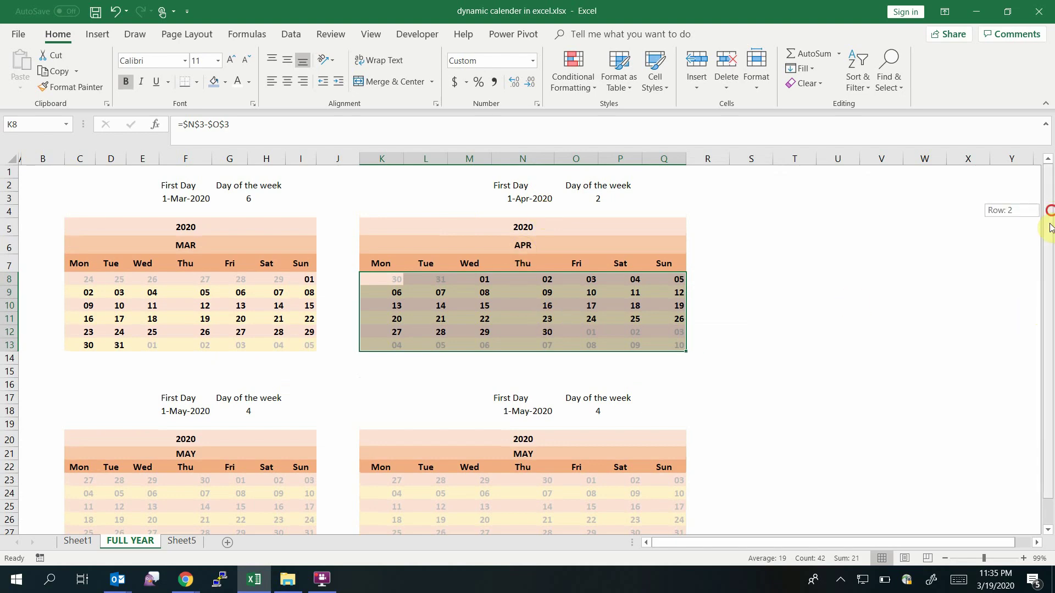
pyautogui.moveTo(1050, 228); pyautogui.dragTo(1053, 330)
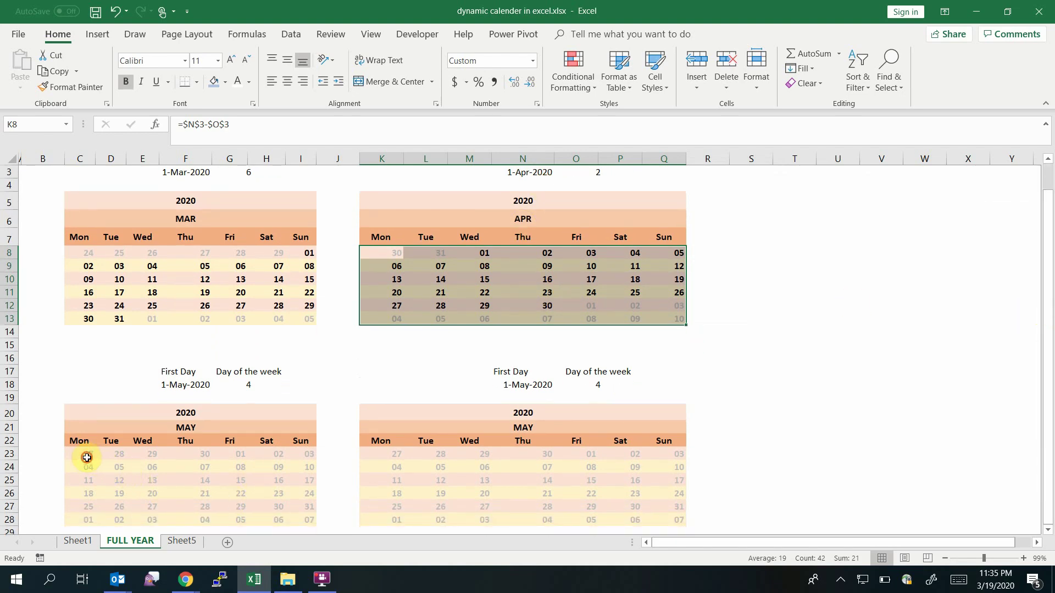
pyautogui.moveTo(87, 457); pyautogui.dragTo(307, 493)
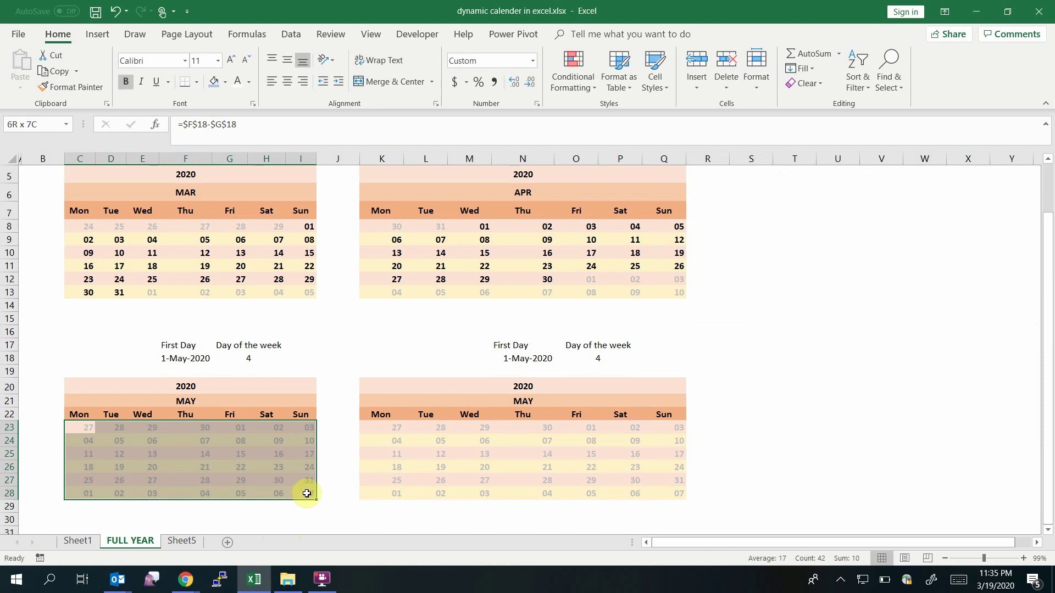
pyautogui.click(573, 75)
pyautogui.click(598, 286)
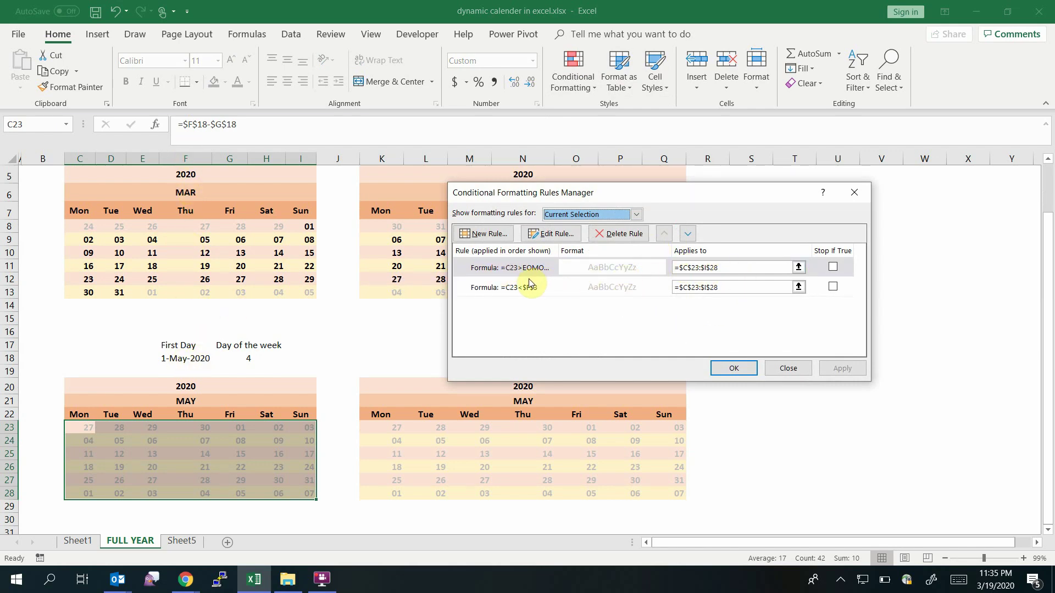
pyautogui.click(512, 268)
pyautogui.doubleClick(512, 269)
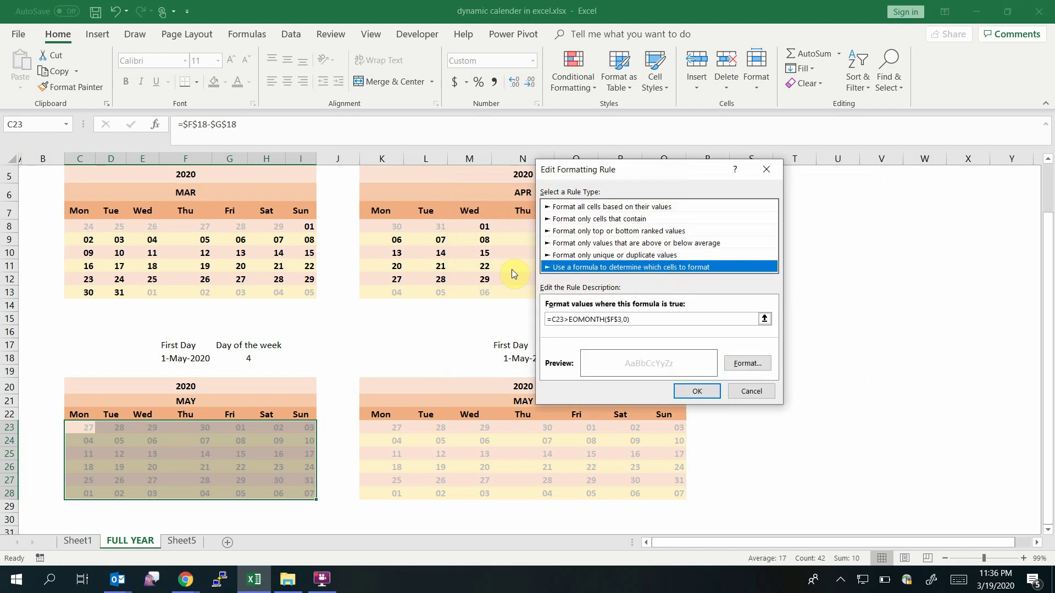
pyautogui.click(616, 320)
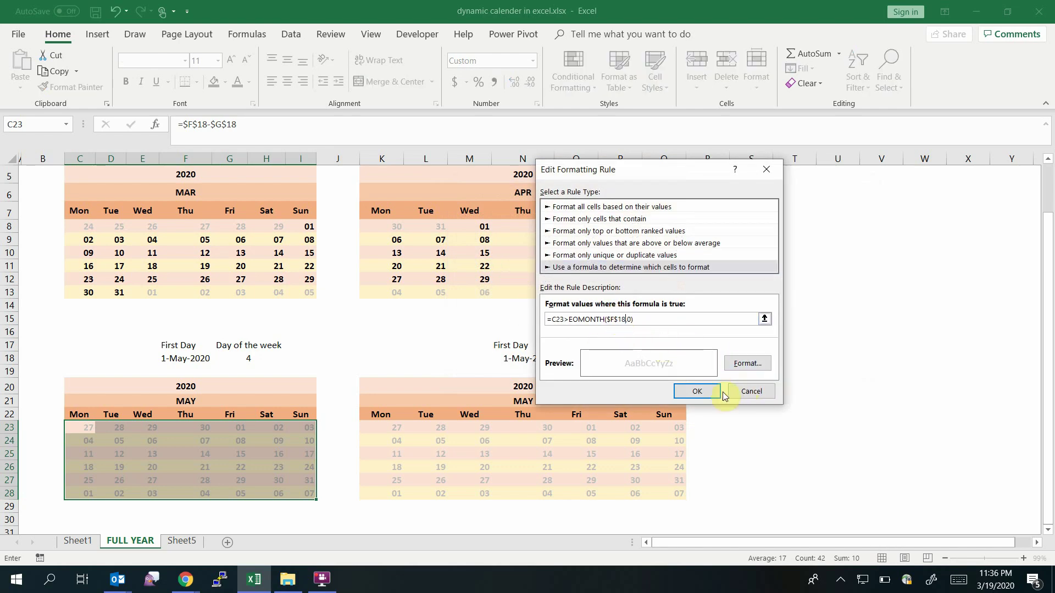
pyautogui.click(697, 391)
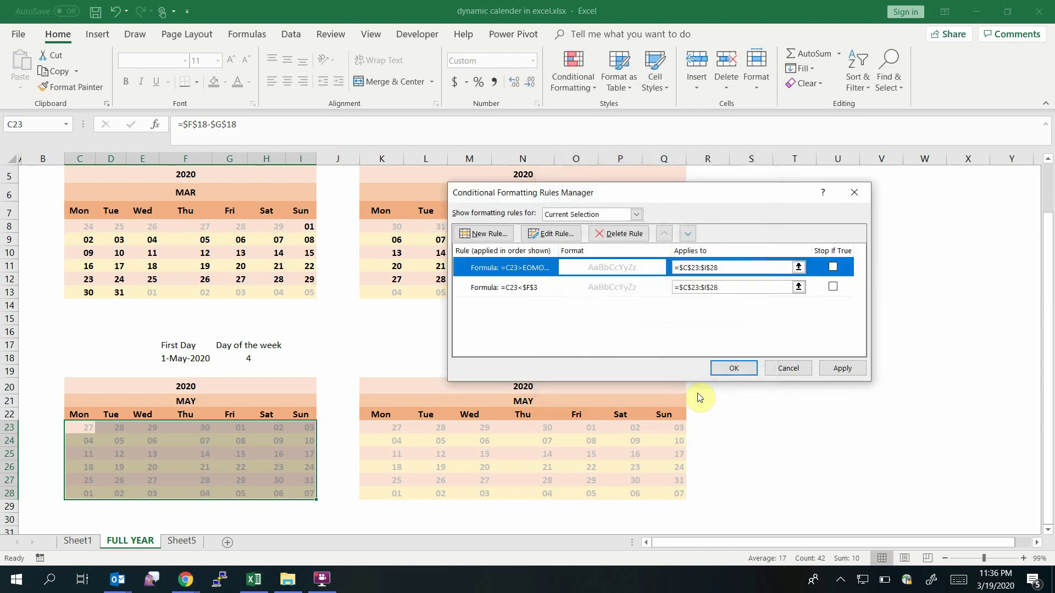
# Change the May dates' second conditional formatting rule to =C23<$F$18 and apply both rules.
pyautogui.doubleClick(531, 287)
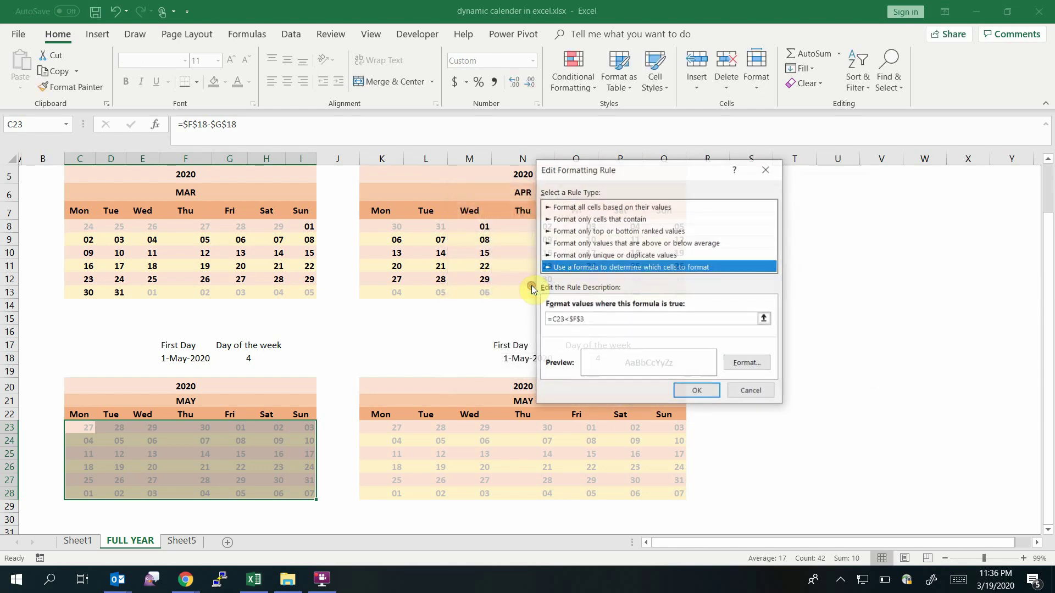
pyautogui.click(582, 319)
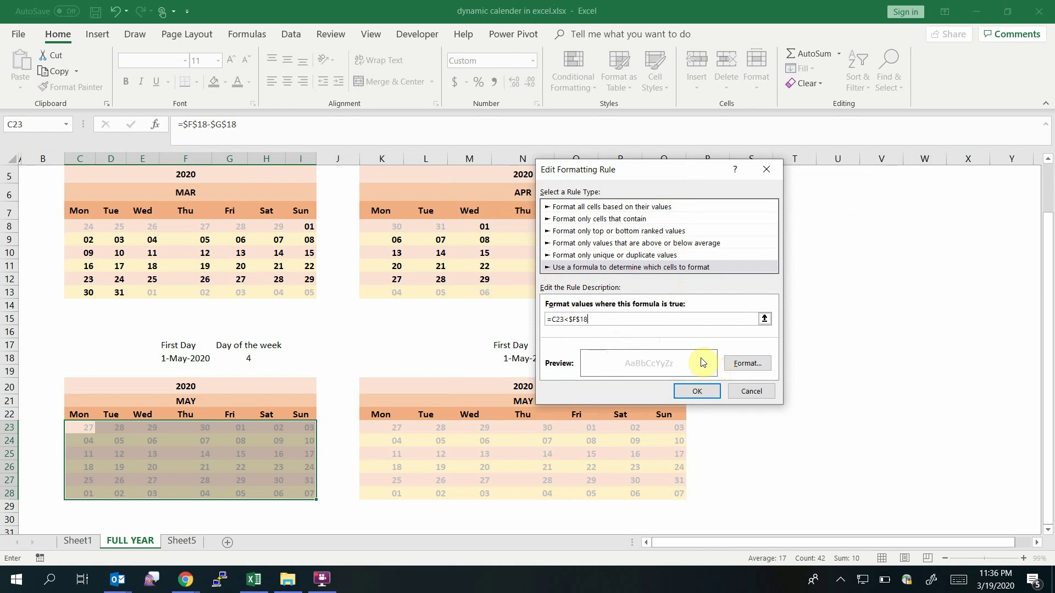
pyautogui.click(697, 392)
pyautogui.click(823, 369)
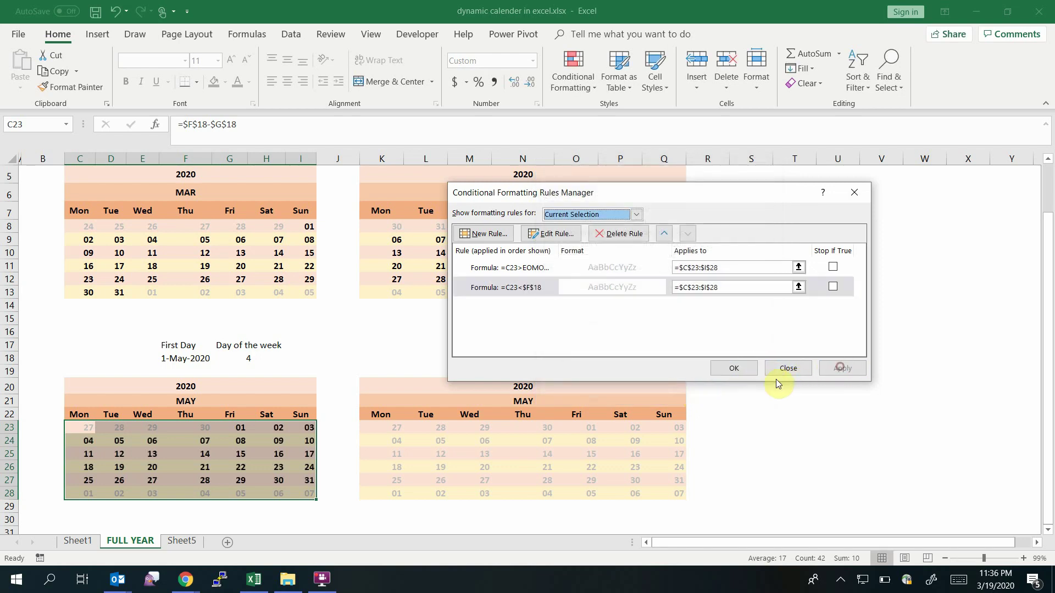
pyautogui.click(734, 367)
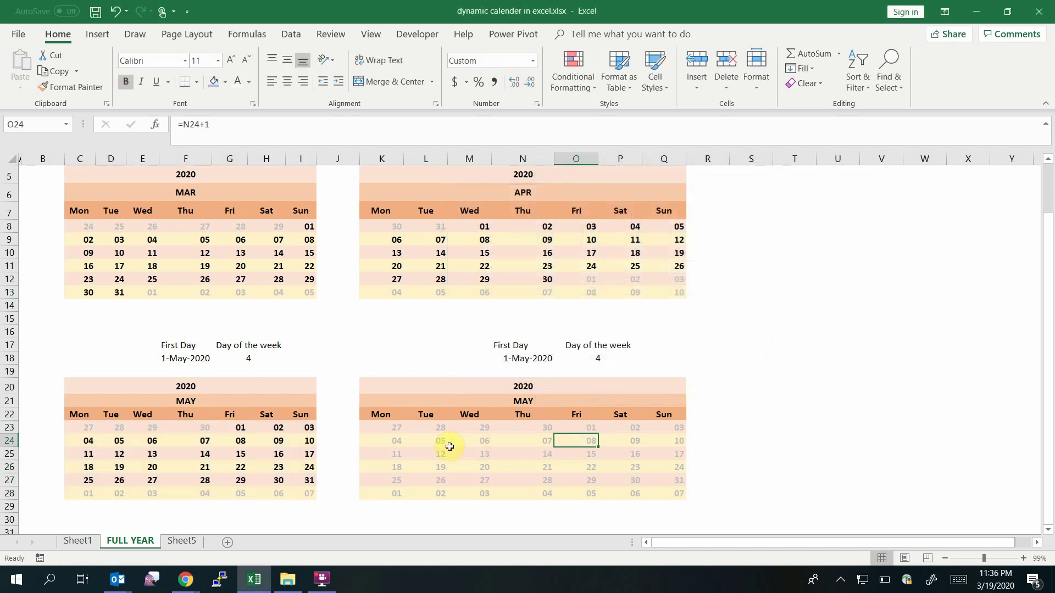
# Edit the end-of-month conditional formatting rule on the dates K23:Q28 to =K23>EOMONTH($N$18,0).
pyautogui.moveTo(380, 428); pyautogui.dragTo(671, 487)
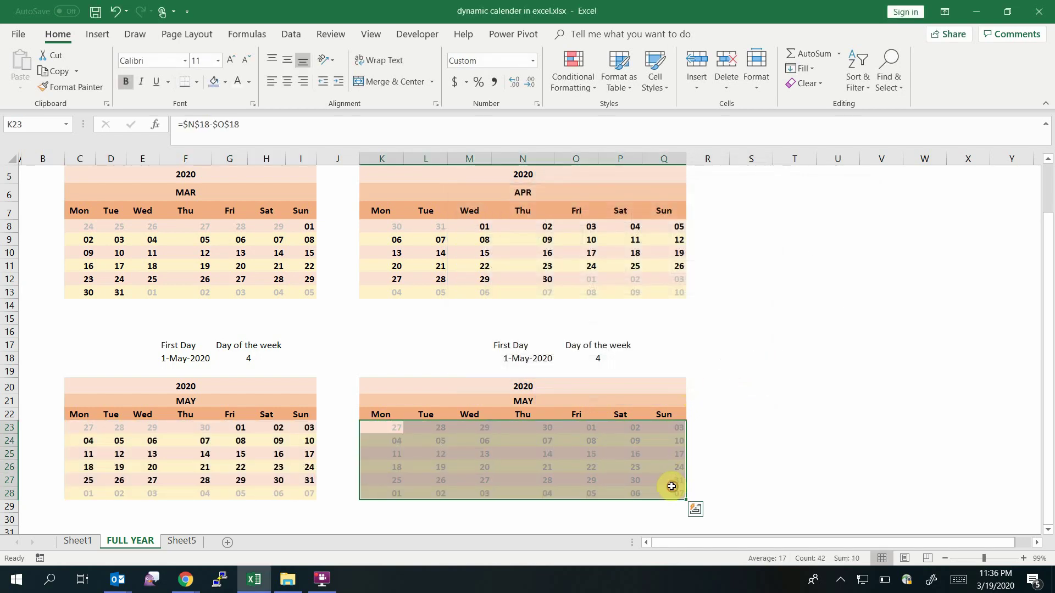
pyautogui.click(577, 80)
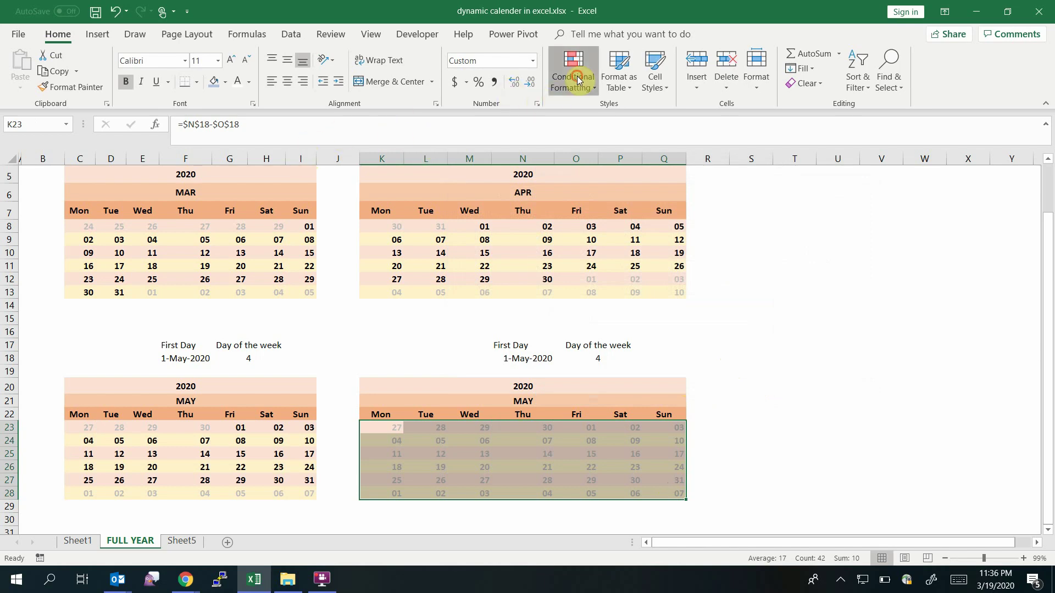
pyautogui.click(615, 291)
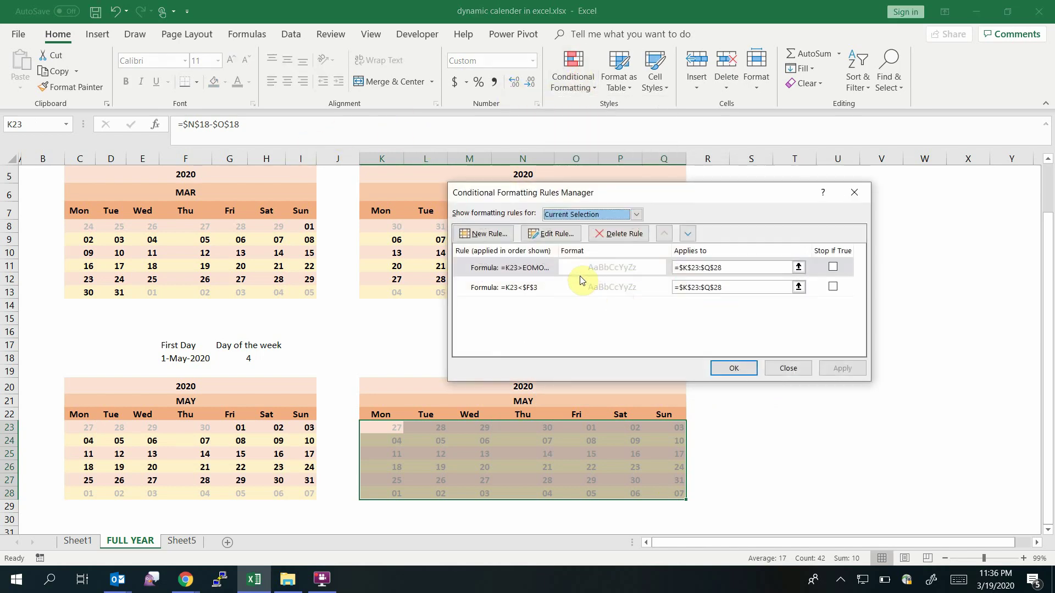
pyautogui.doubleClick(537, 268)
pyautogui.moveTo(572, 169); pyautogui.dragTo(712, 178)
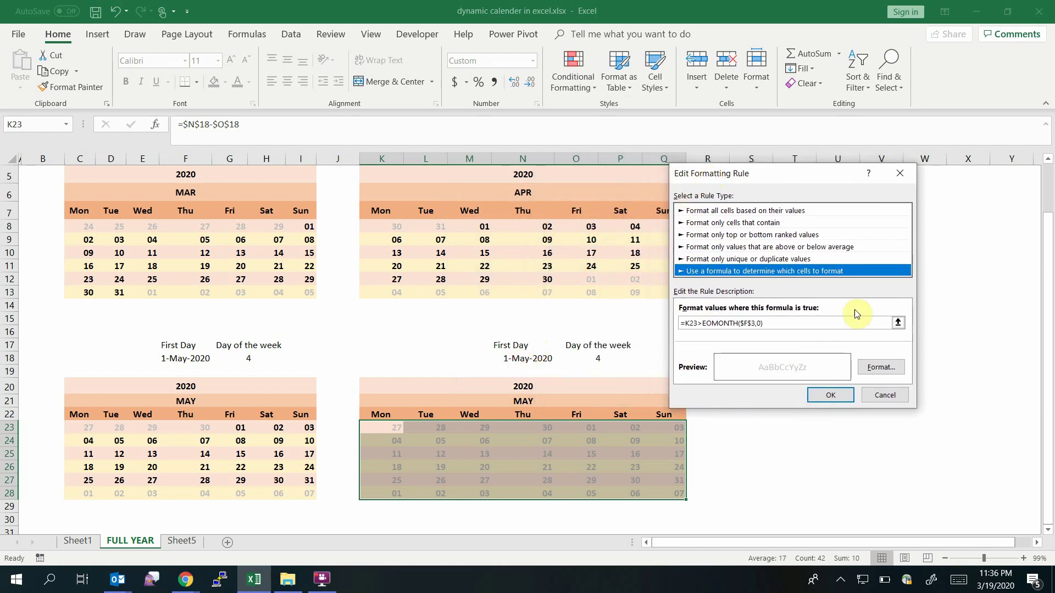
pyautogui.click(748, 323)
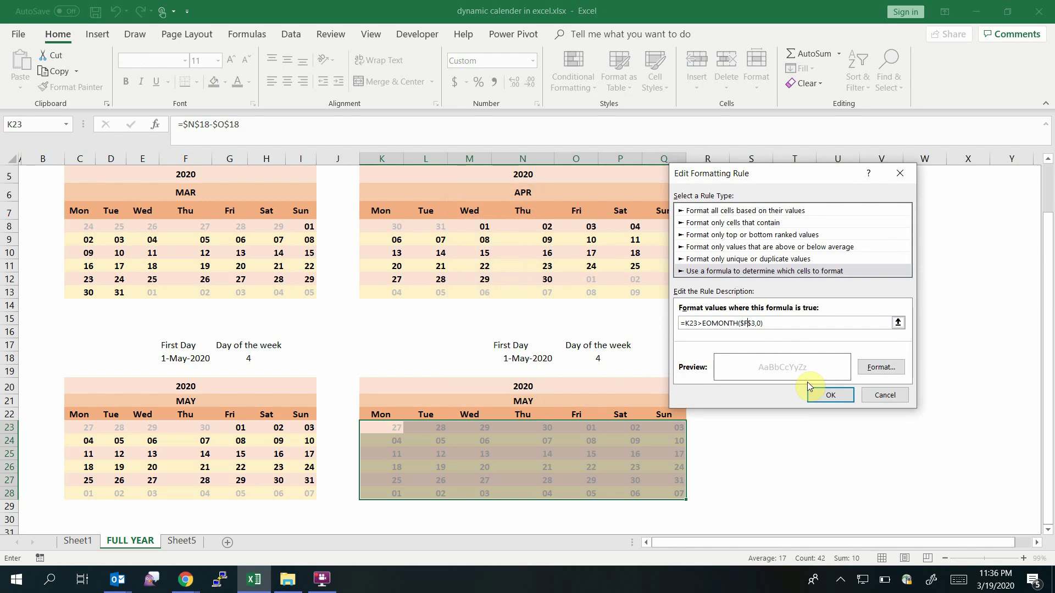
pyautogui.press('BackSpace')
pyautogui.write('N')
pyautogui.click(754, 322)
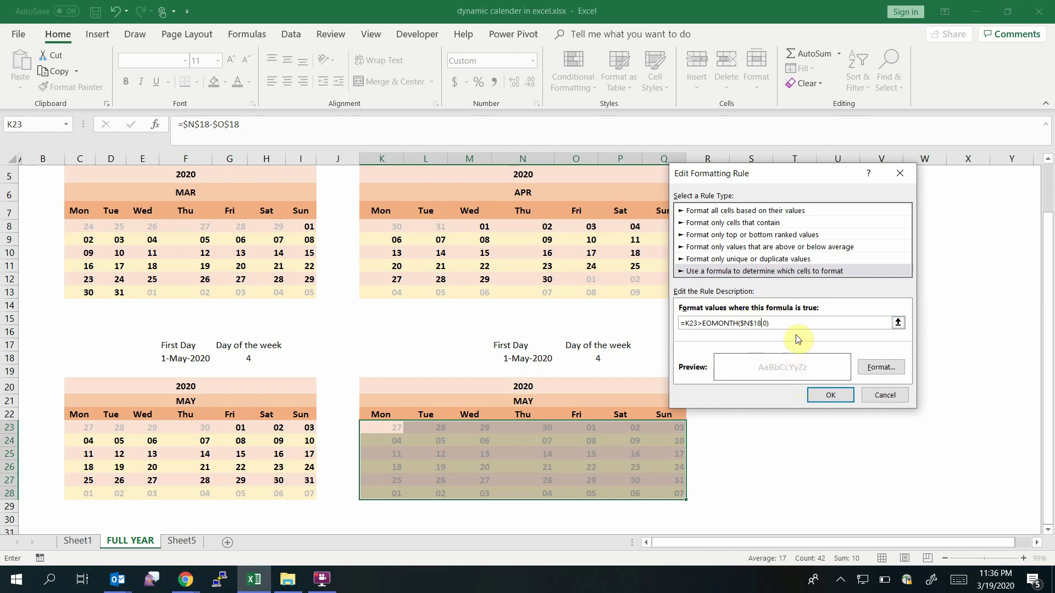
pyautogui.click(831, 395)
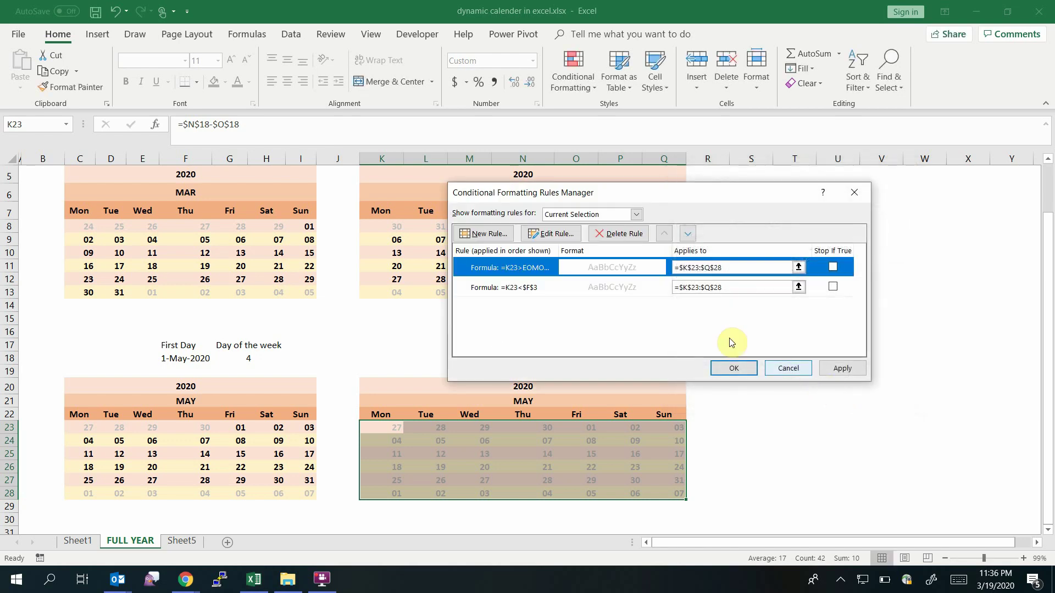
# Change the second conditional formatting rule on K23:Q28 to =K23<$N$18 and apply both rules.
pyautogui.doubleClick(558, 291)
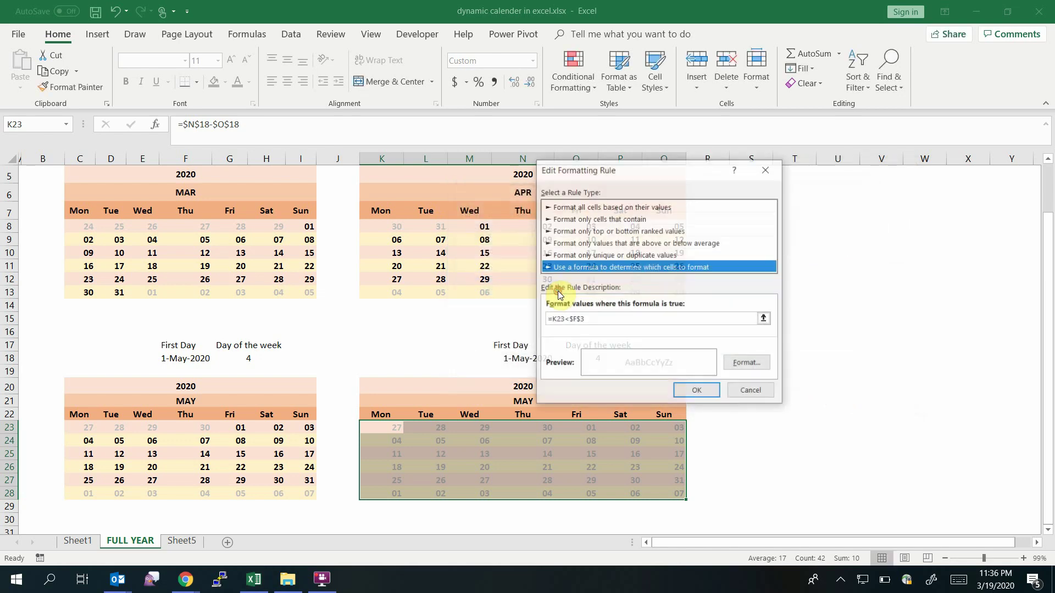
pyautogui.click(577, 322)
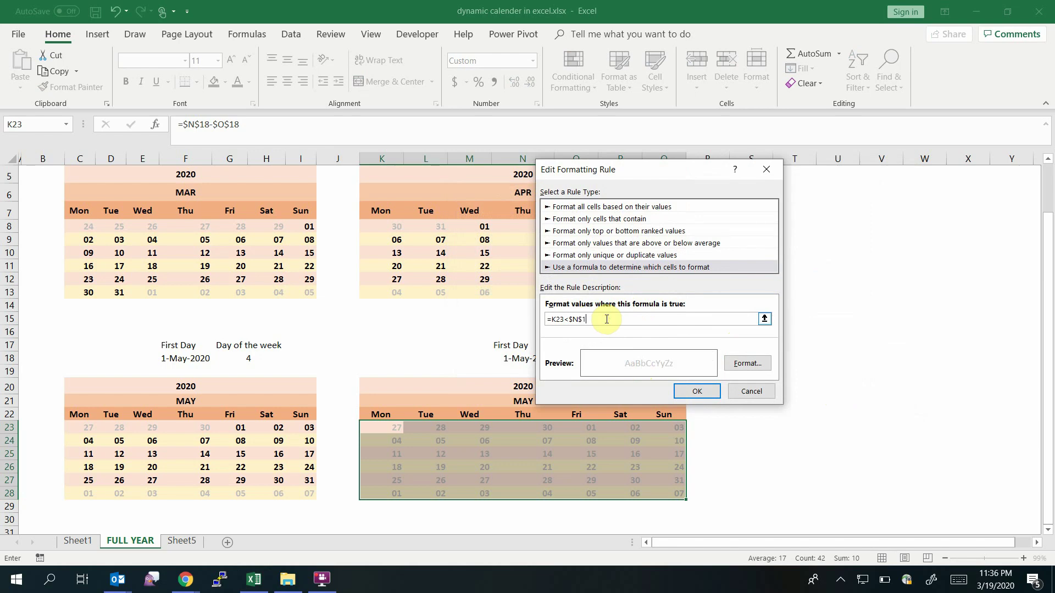
pyautogui.click(696, 391)
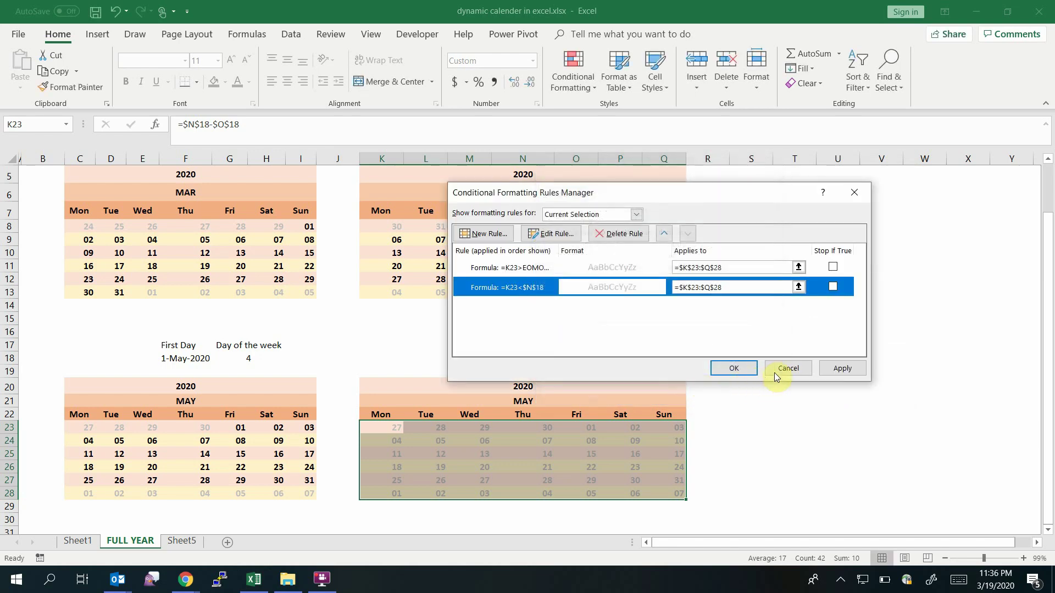
pyautogui.click(842, 368)
pyautogui.click(731, 367)
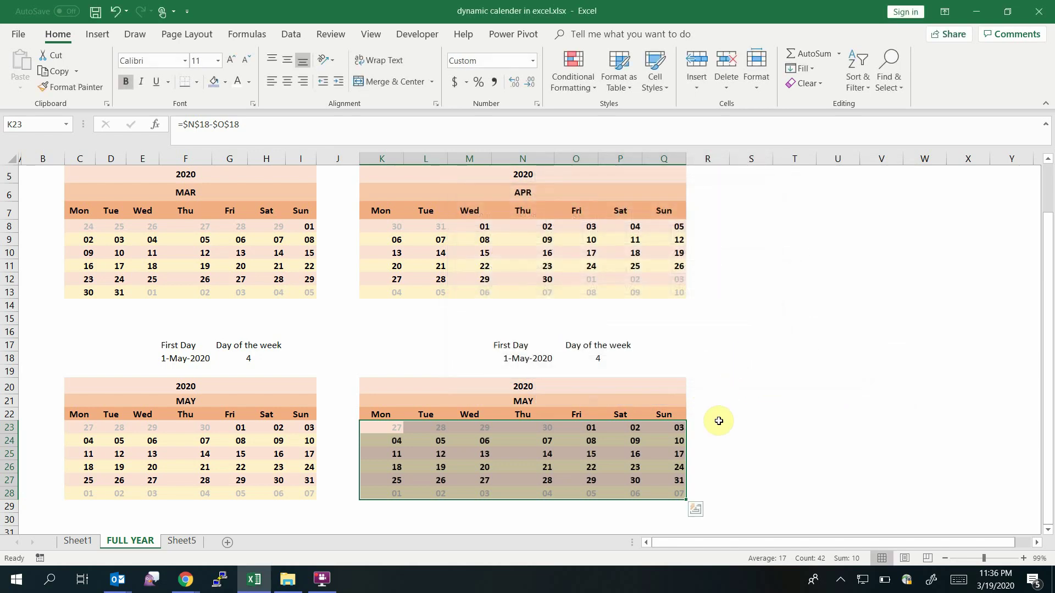
pyautogui.click(717, 428)
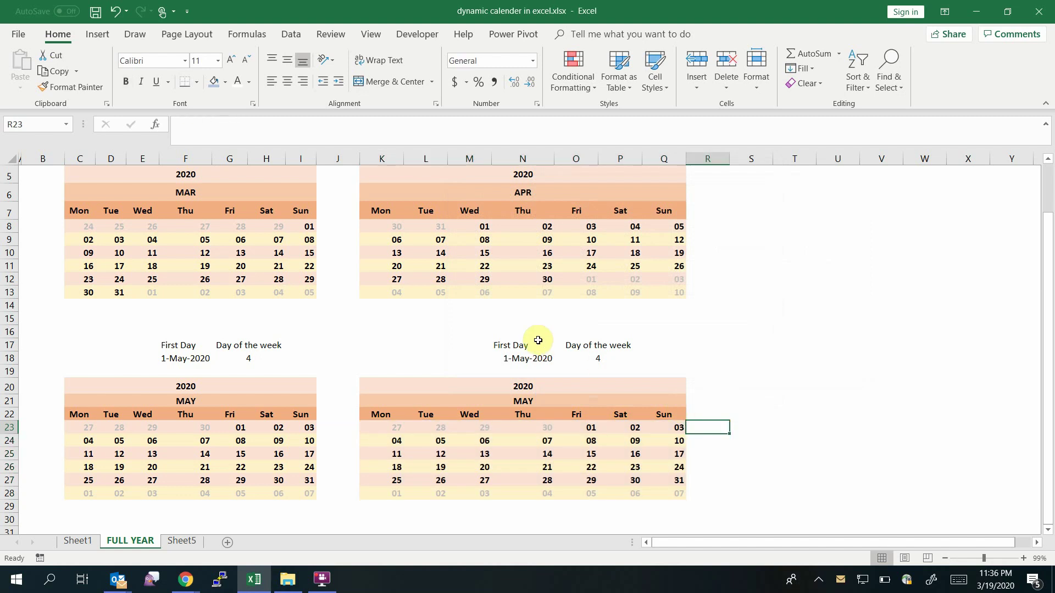
# Hide the First Day and Day of the week helper rows, 17:18 and 2:3.
pyautogui.moveTo(20, 349); pyautogui.dragTo(10, 360)
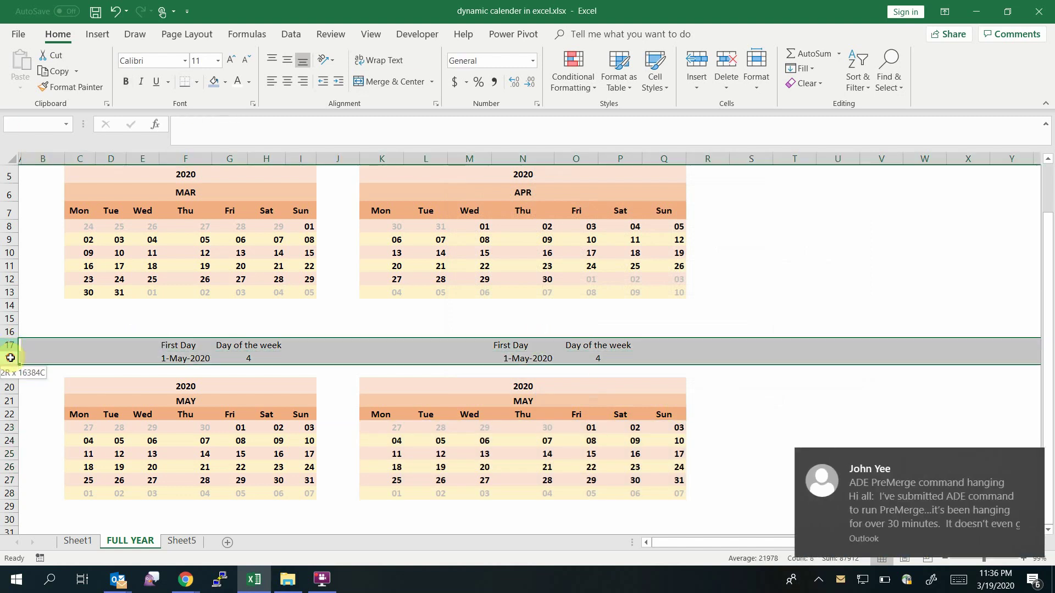
pyautogui.rightClick(11, 360)
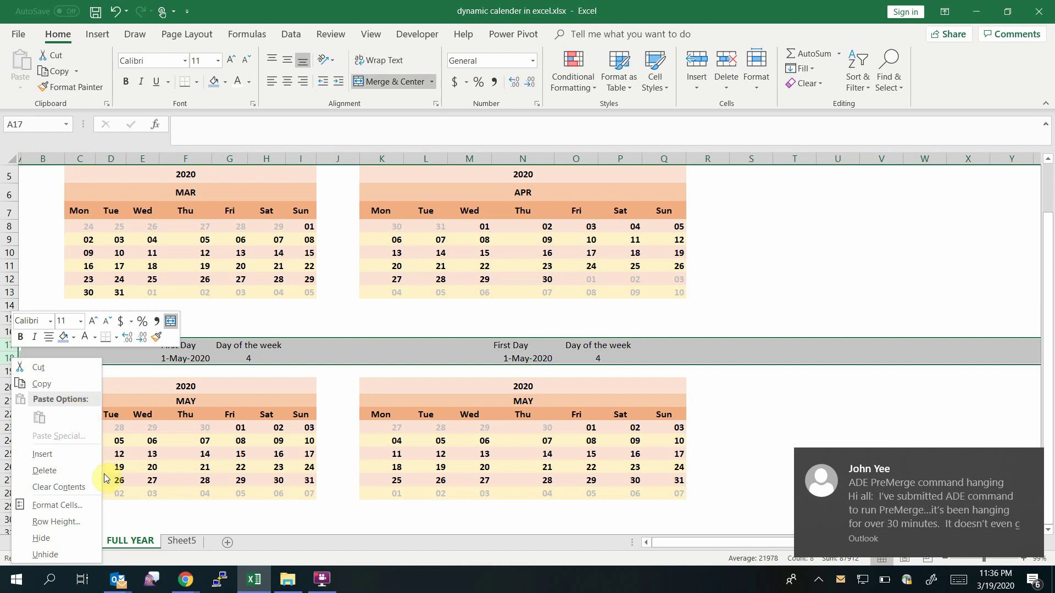
pyautogui.click(53, 539)
pyautogui.scroll(2, 207, 372)
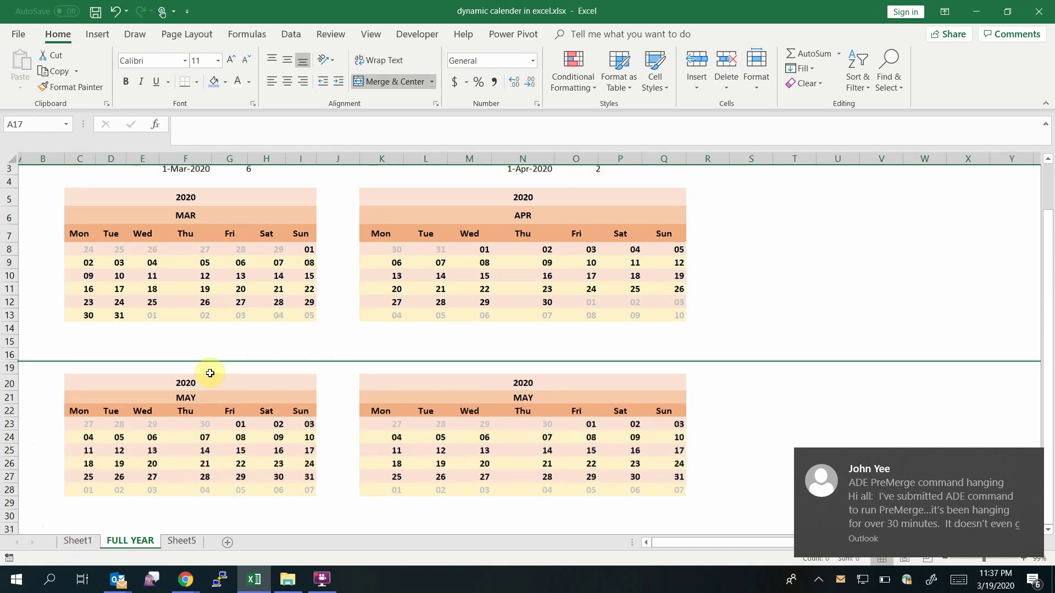
pyautogui.moveTo(7, 183); pyautogui.dragTo(11, 204)
pyautogui.rightClick(11, 204)
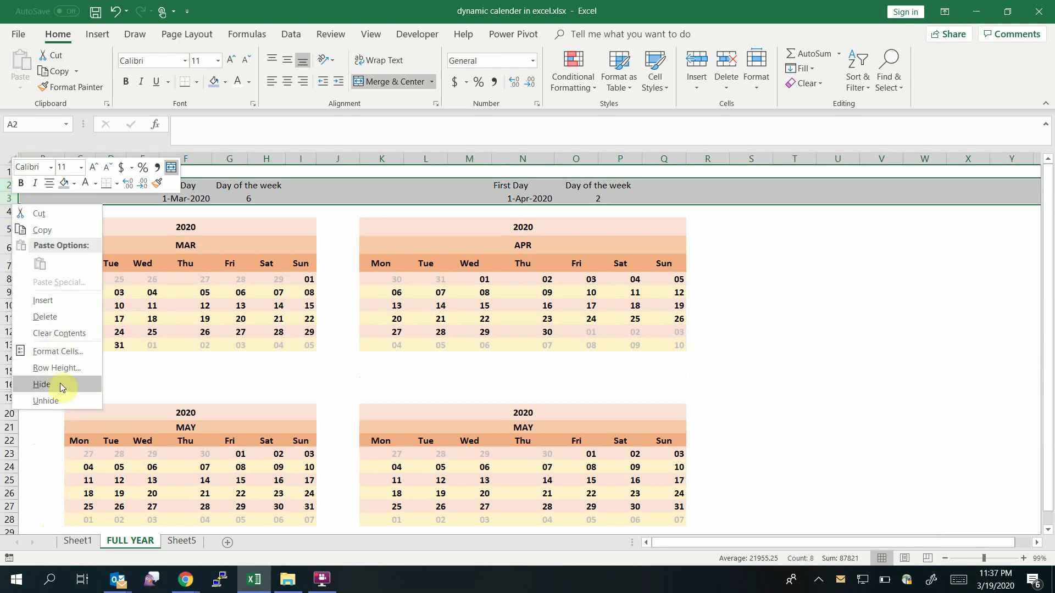
pyautogui.click(55, 389)
pyautogui.click(829, 320)
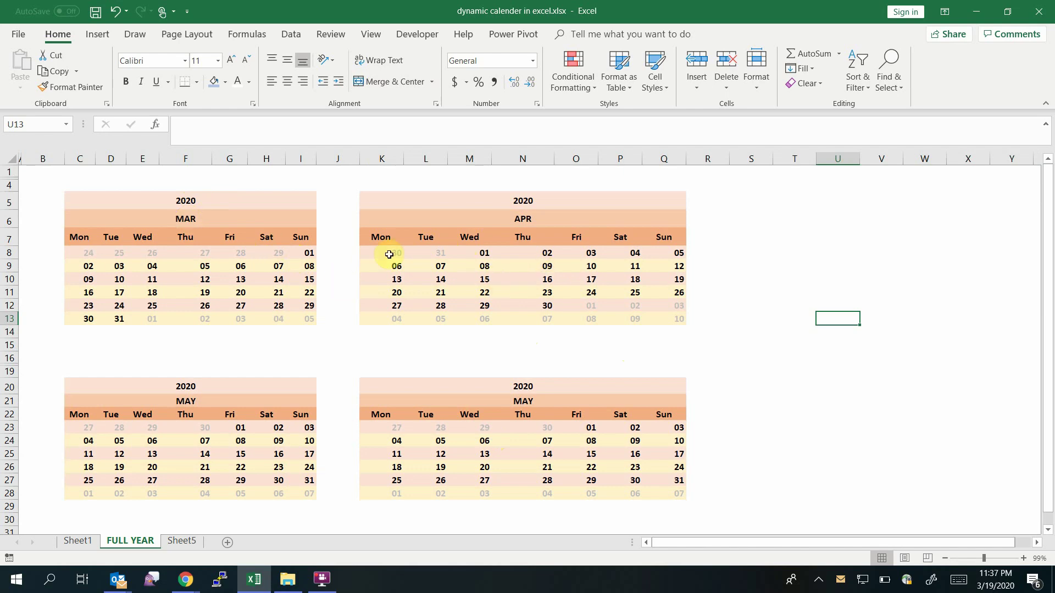
# Test the first calendar's month selector in F6 by choosing MAY, and set it back to MAR.
pyautogui.click(185, 220)
pyautogui.click(219, 221)
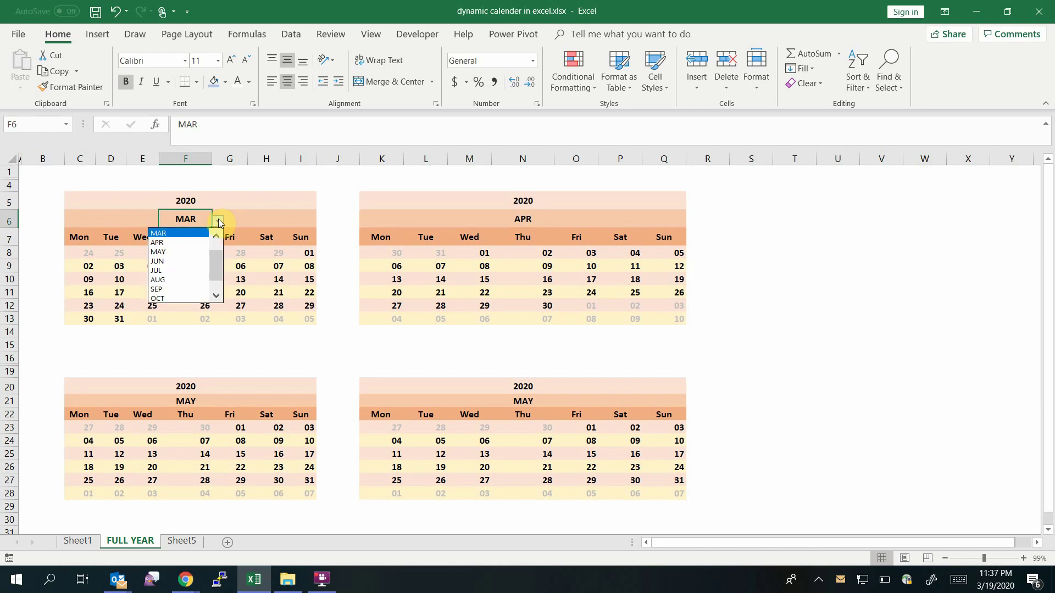
pyautogui.click(166, 251)
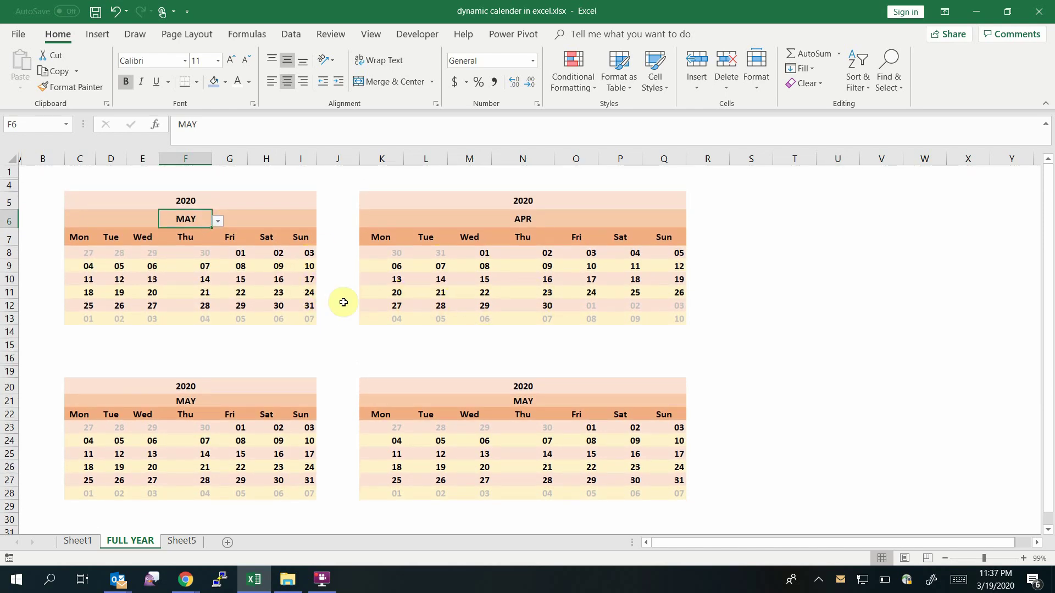
pyautogui.click(218, 224)
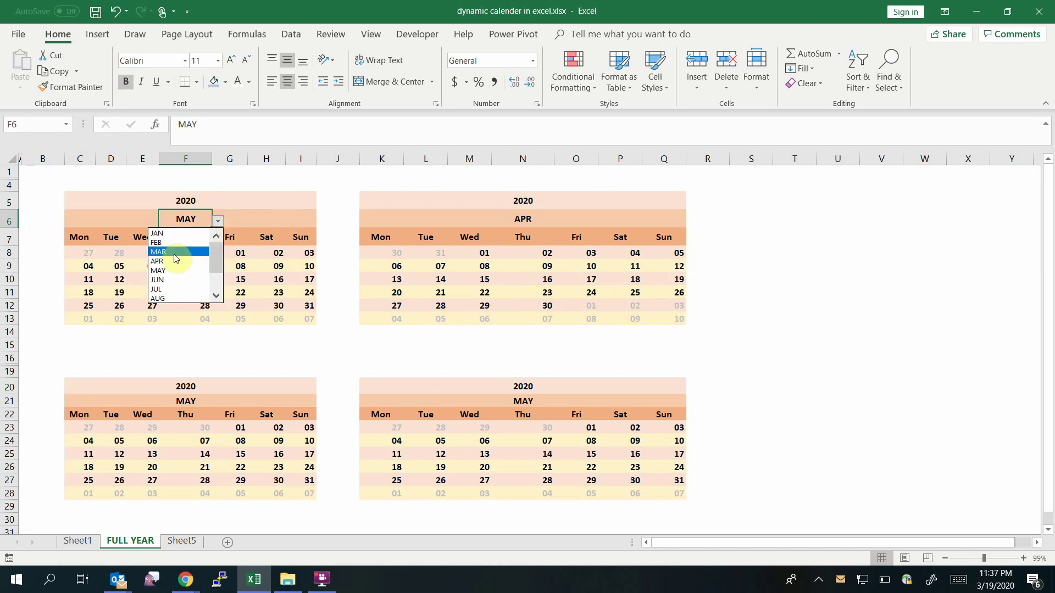
pyautogui.click(175, 253)
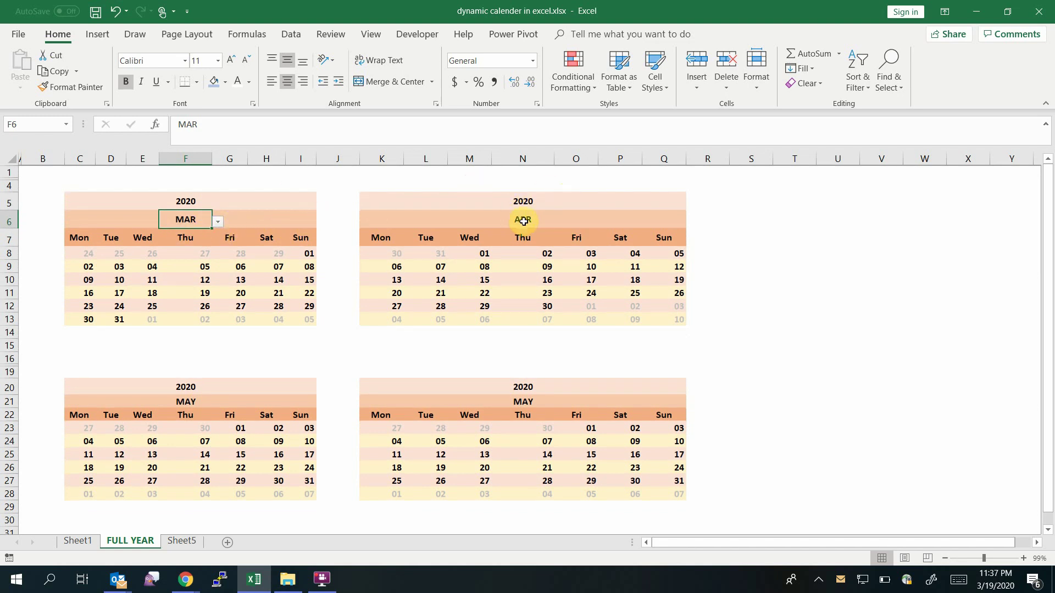
pyautogui.click(523, 220)
pyautogui.click(566, 224)
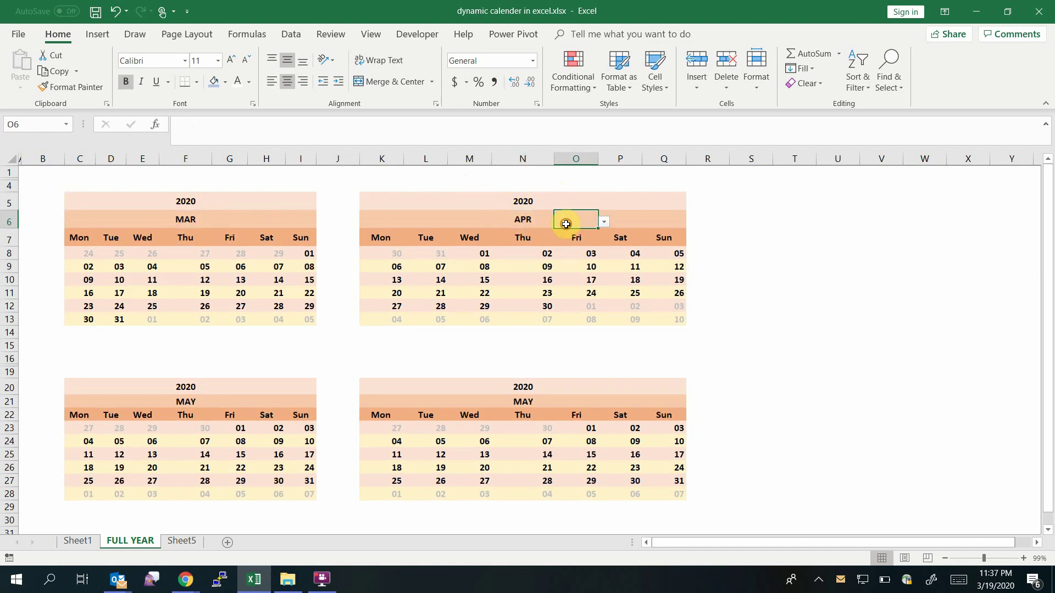
pyautogui.click(541, 220)
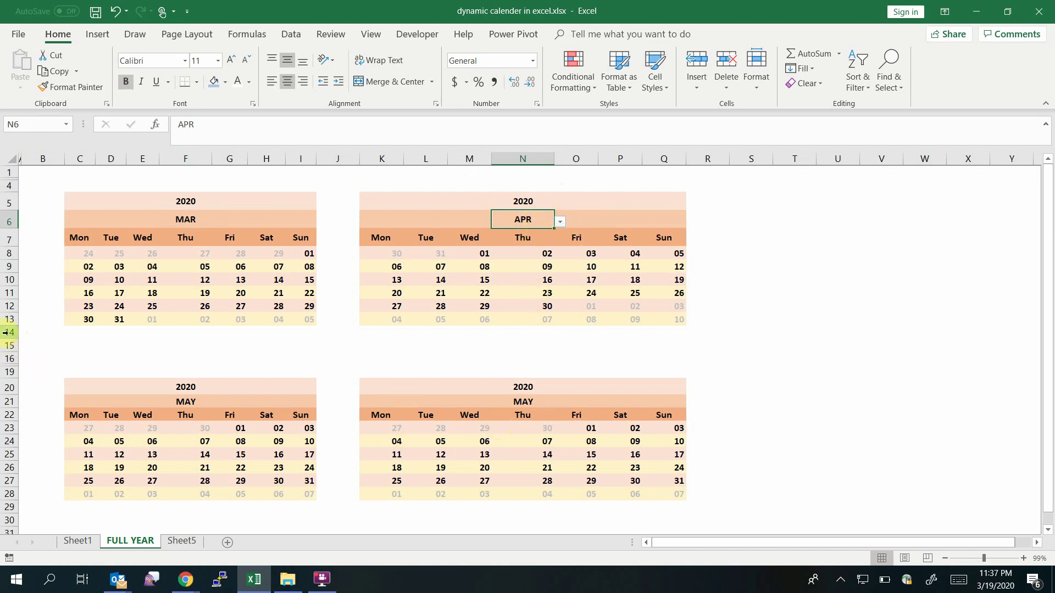
pyautogui.moveTo(9, 332); pyautogui.dragTo(8, 372)
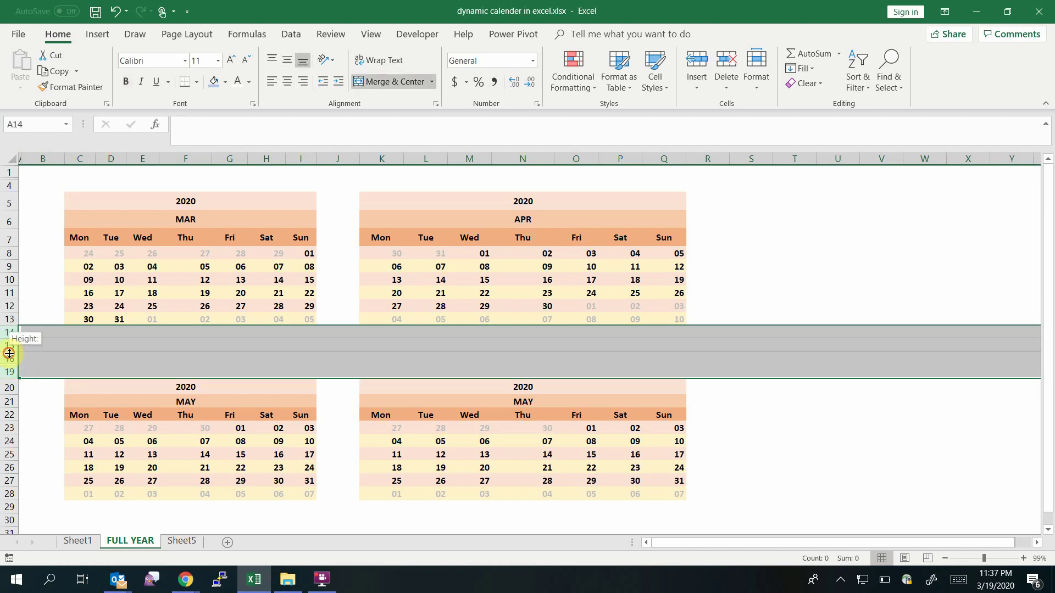
pyautogui.click(129, 336)
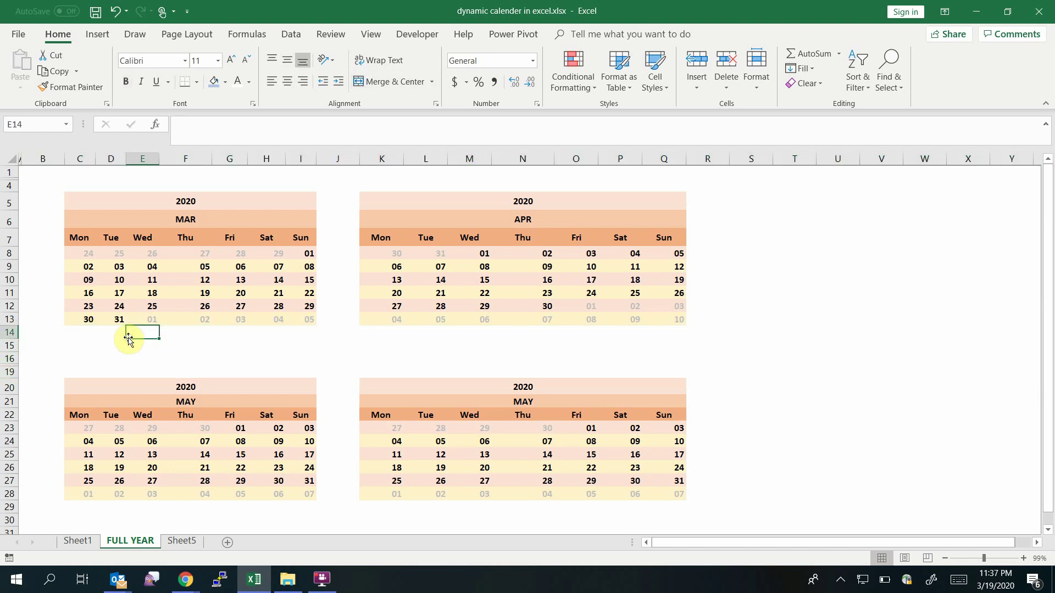